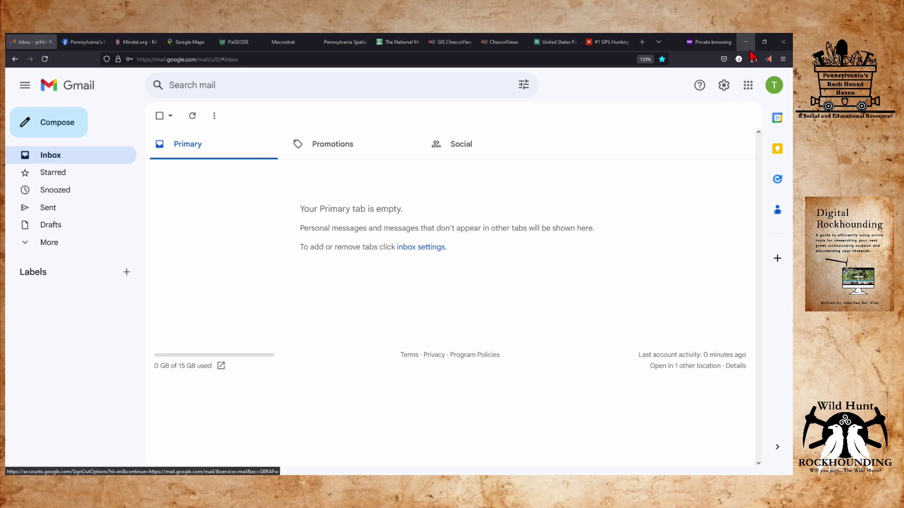
From the empty Gmail Primary inbox, bring up the Google apps list.
{"action": "left_click", "coordinate": [746, 87]}
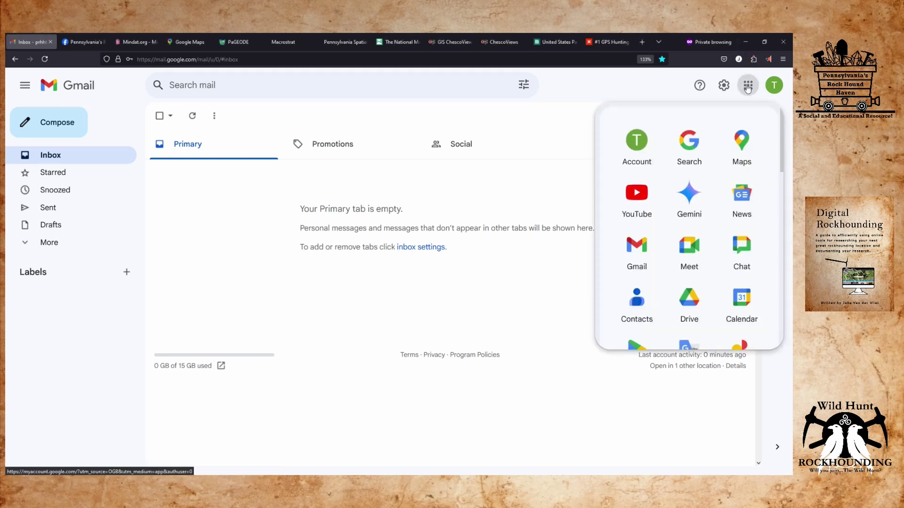
Open Google Drive's My Drive, create a folder named 'Rockhounding' and open it.
{"action": "left_click", "coordinate": [689, 300]}
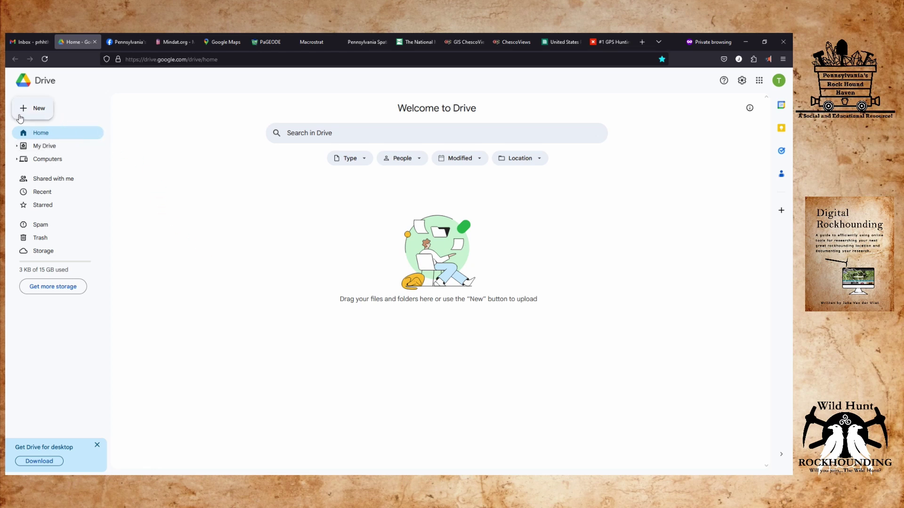
{"action": "left_click", "coordinate": [43, 147]}
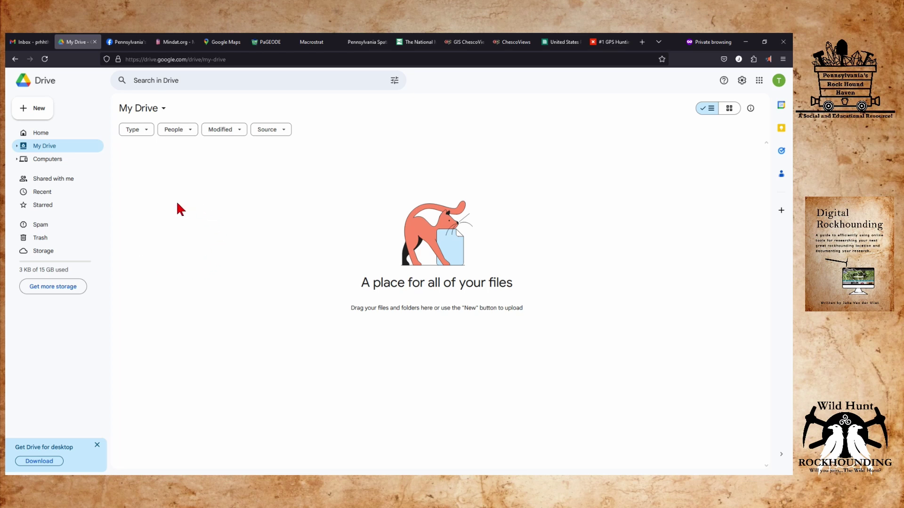
{"action": "right_click", "coordinate": [236, 195]}
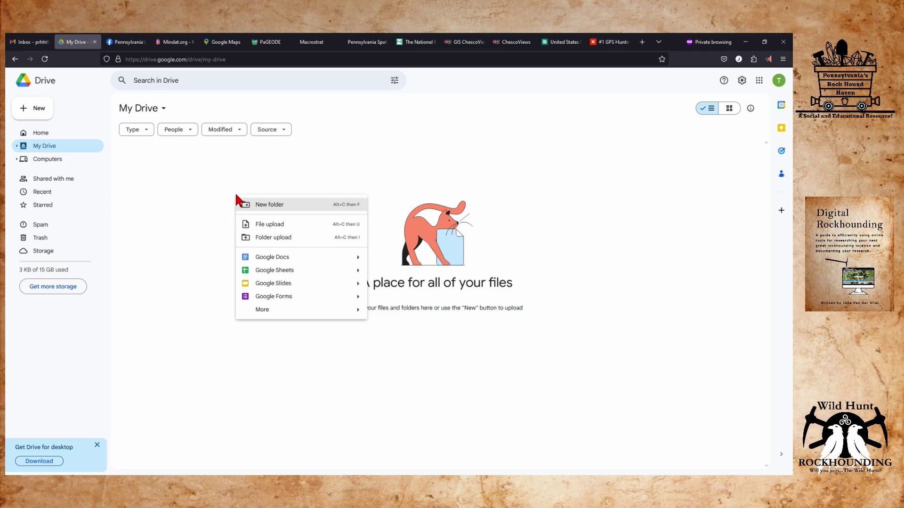
{"action": "left_click", "coordinate": [275, 207]}
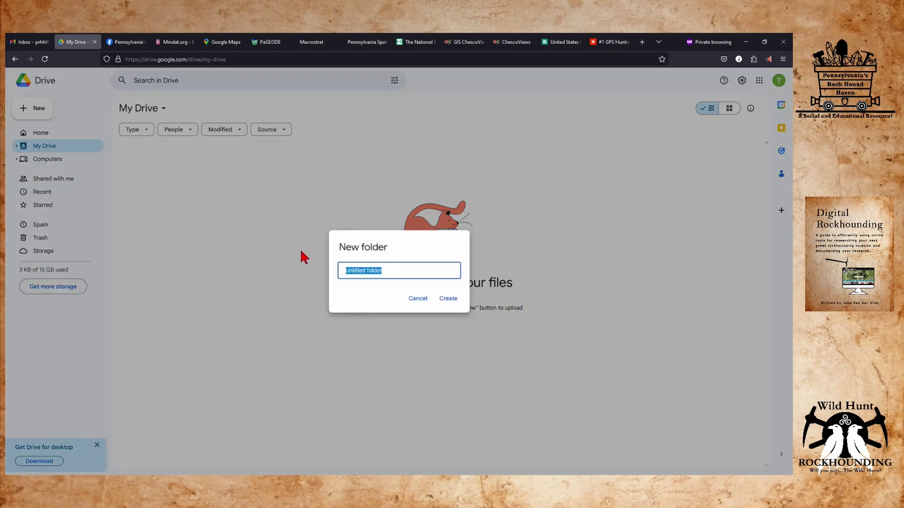
{"action": "type", "text": "Rockhouding"}
{"action": "key", "text": "BackSpace"}
{"action": "key", "text": "BackSpace"}
{"action": "key", "text": "BackSpace"}
{"action": "key", "text": "BackSpace"}
{"action": "type", "text": "ndin"}
{"action": "left_click", "coordinate": [451, 301]}
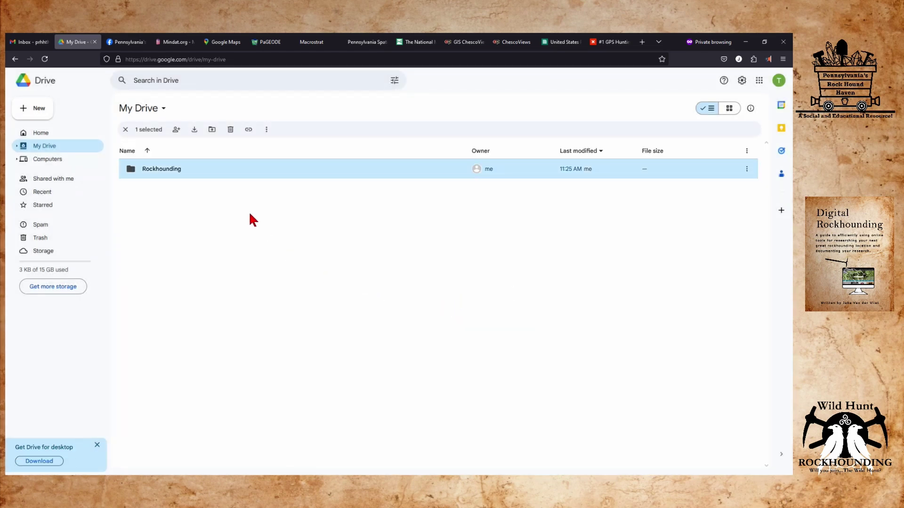
{"action": "double_click", "coordinate": [168, 171]}
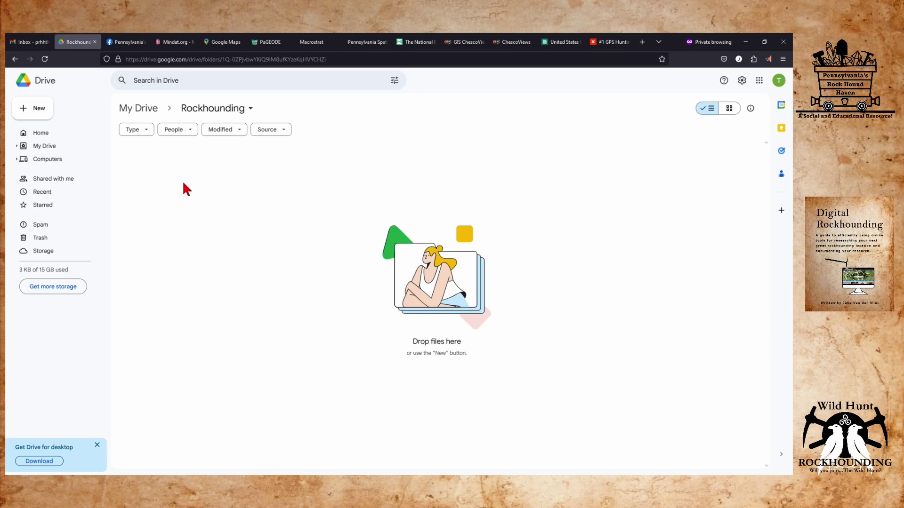
{"action": "left_click", "coordinate": [128, 42]}
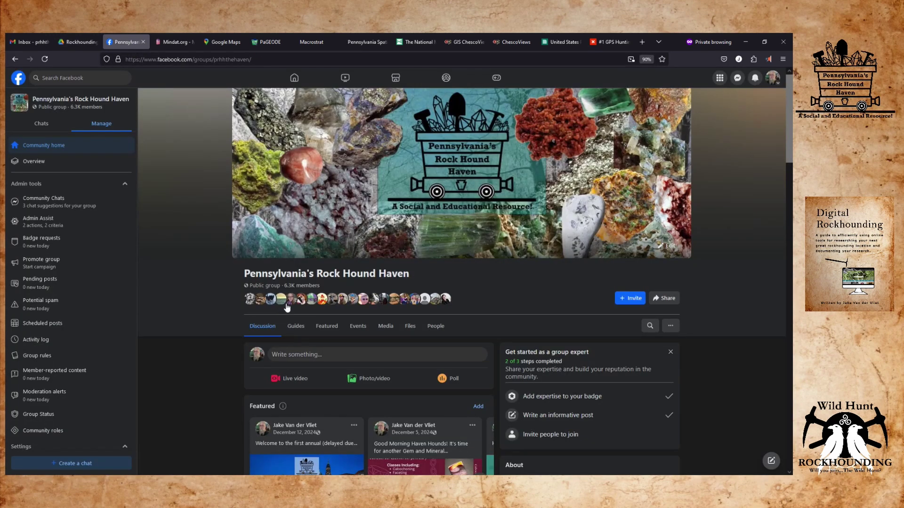
Sort the group's shared files by type and download Pennsylvania Counties.rar (4.1 KB).
{"action": "left_click", "coordinate": [411, 327]}
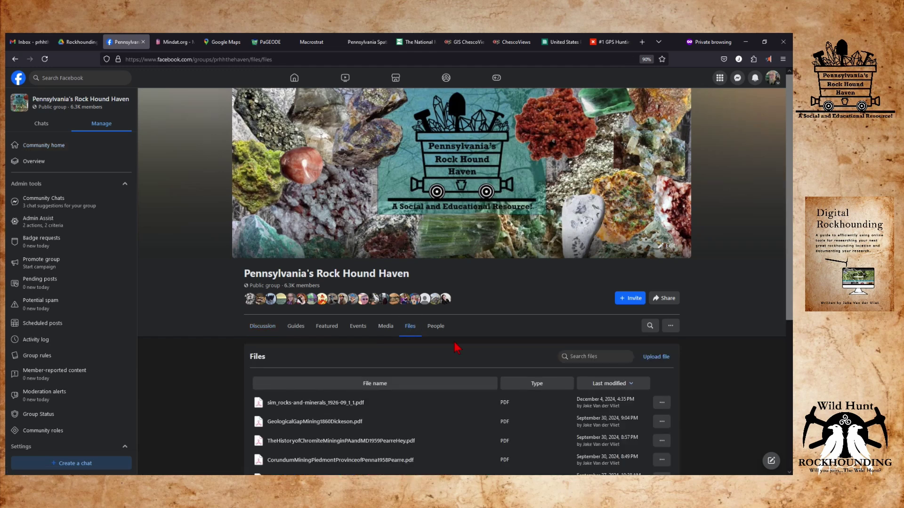
{"action": "scroll", "coordinate": [160, 360], "scroll_direction": "down", "scroll_amount": 3}
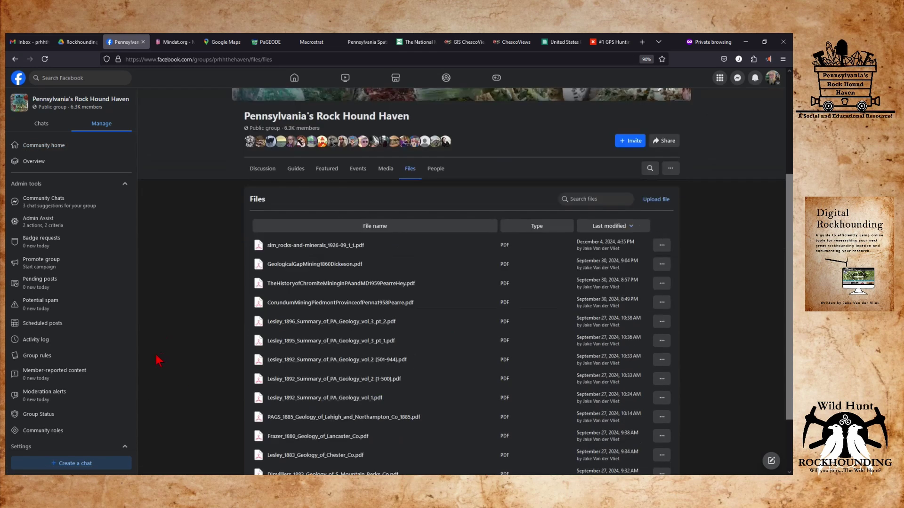
{"action": "left_click", "coordinate": [531, 227]}
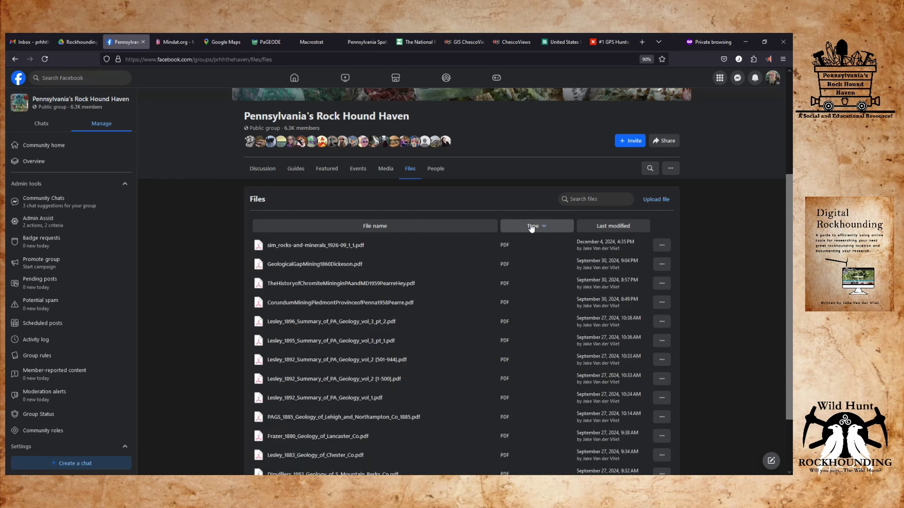
{"action": "left_click", "coordinate": [532, 227]}
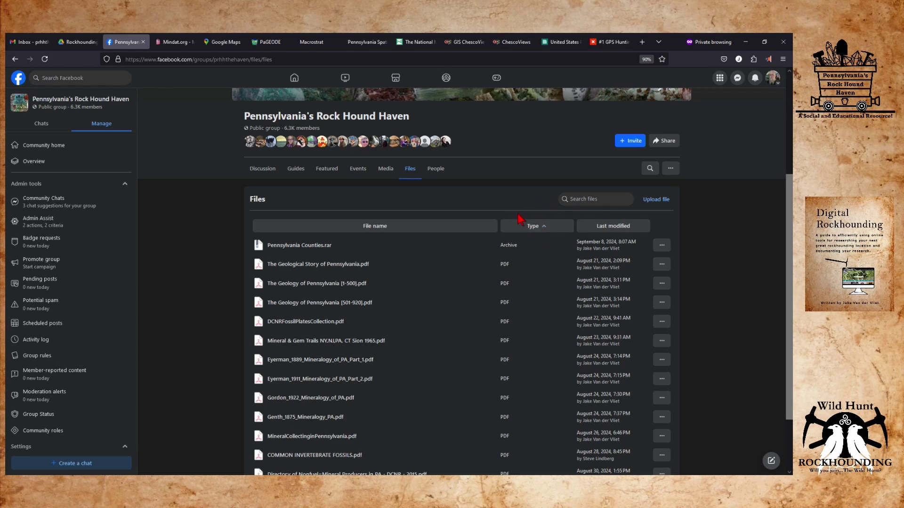
{"action": "left_click", "coordinate": [542, 230]}
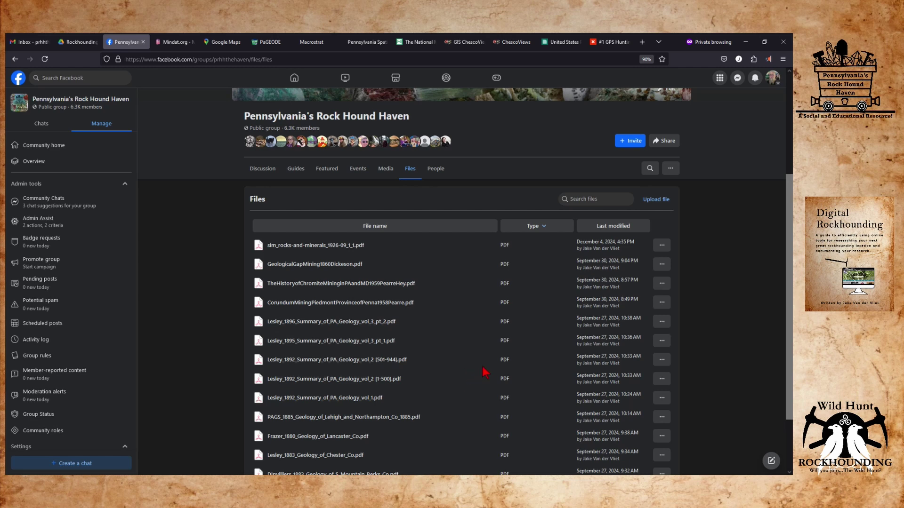
{"action": "left_click", "coordinate": [533, 228]}
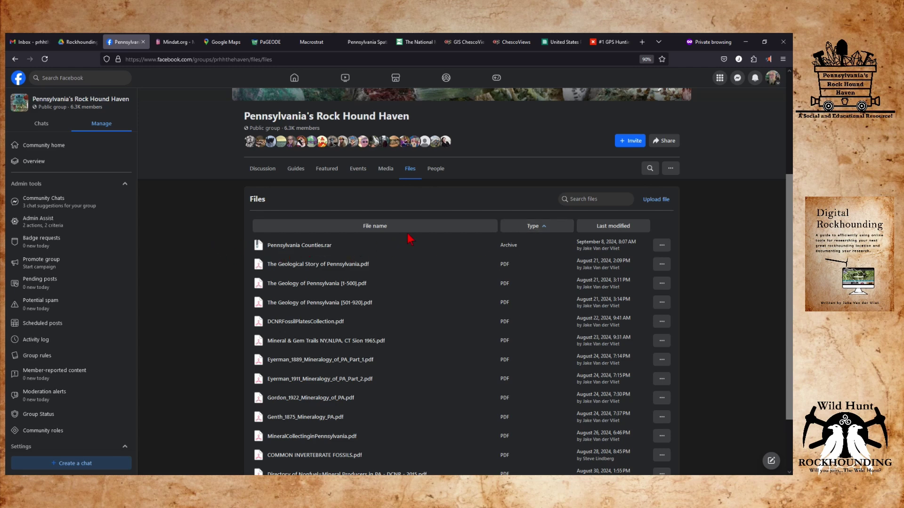
{"action": "left_click", "coordinate": [662, 245]}
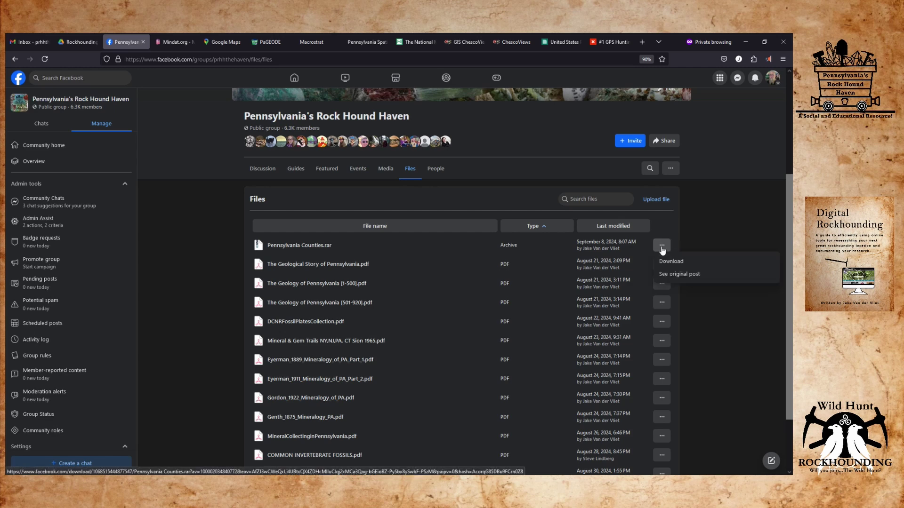
{"action": "left_click", "coordinate": [665, 264]}
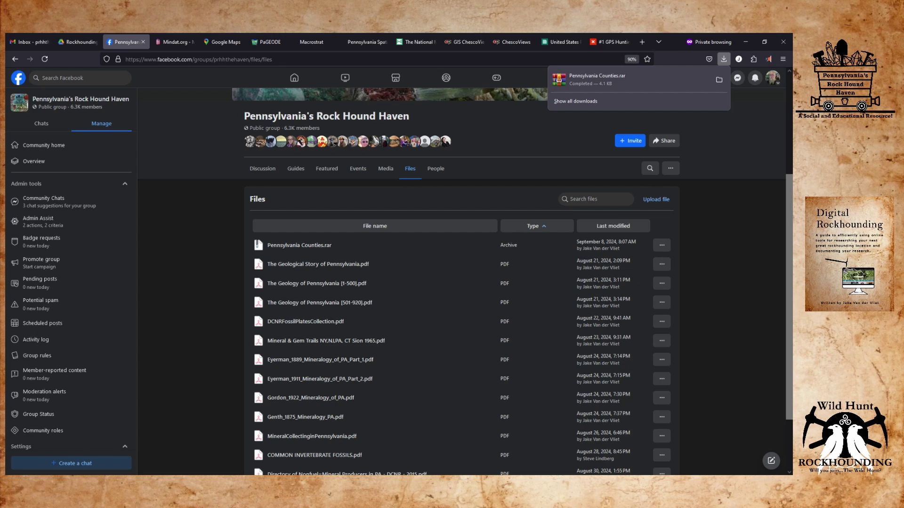
{"action": "key", "text": "Escape"}
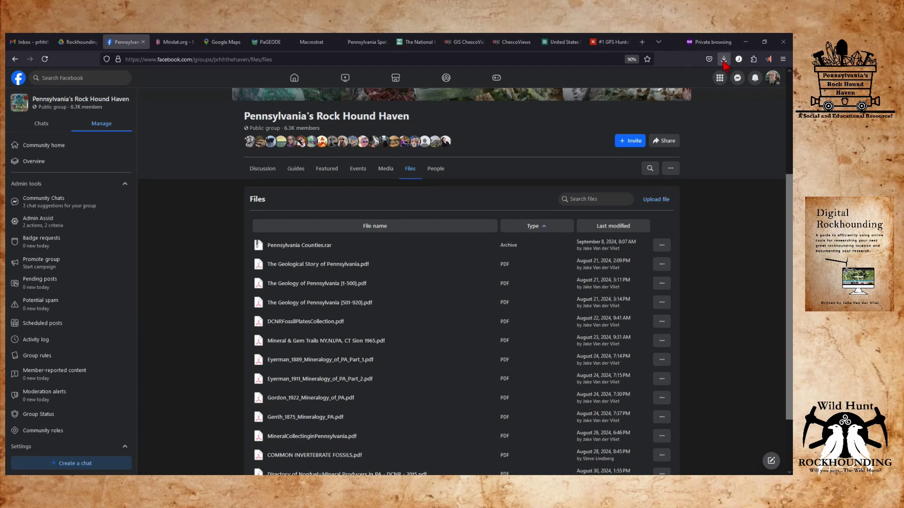
{"action": "left_click", "coordinate": [723, 60]}
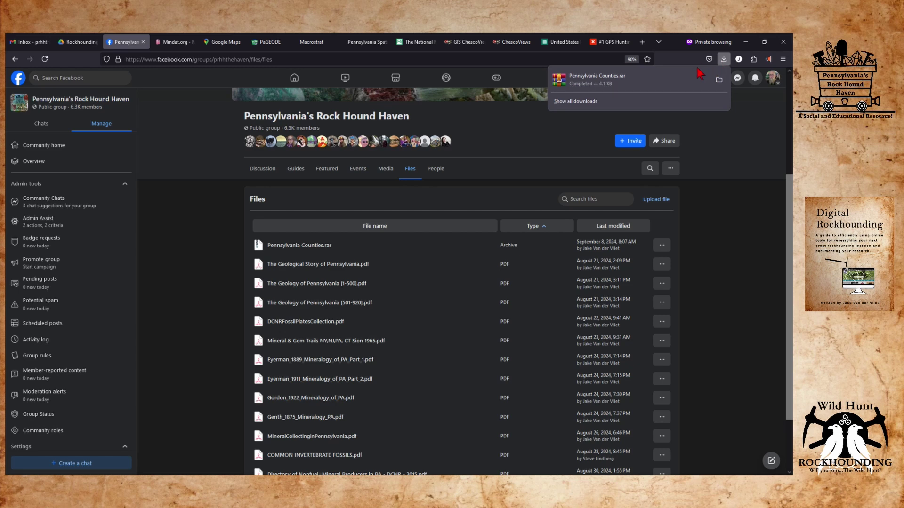
Extract Pennsylvania Counties.rar into a 'Pennsylvania Counties' folder in Downloads, check its 68 county folders, and shrink the window.
{"action": "left_click", "coordinate": [718, 79]}
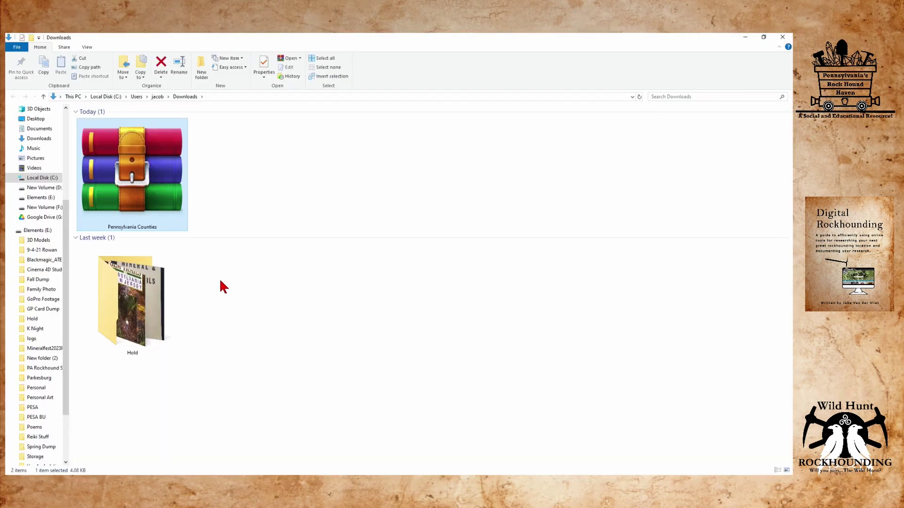
{"action": "right_click", "coordinate": [115, 158]}
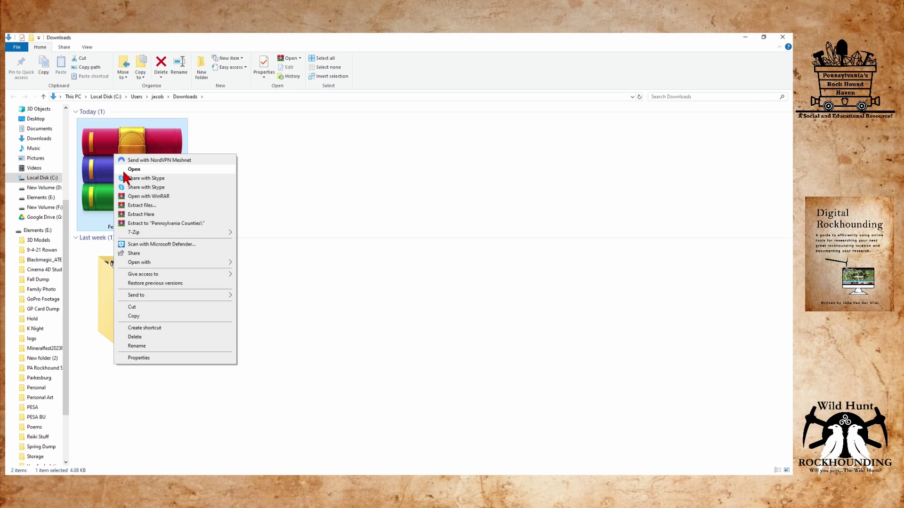
{"action": "left_click", "coordinate": [161, 223]}
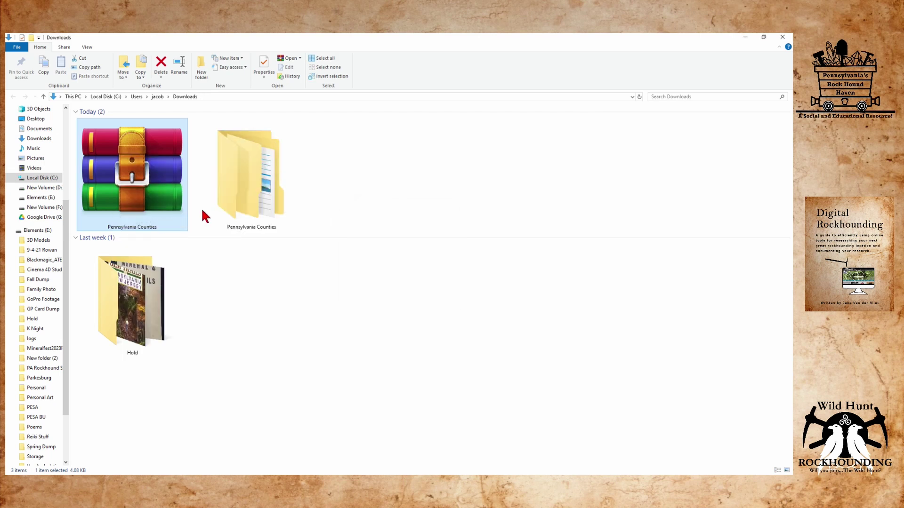
{"action": "double_click", "coordinate": [237, 169]}
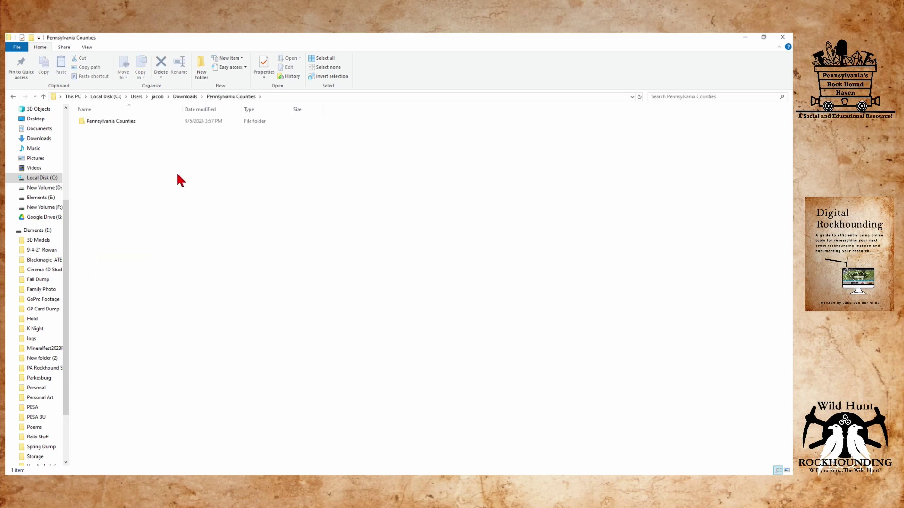
{"action": "double_click", "coordinate": [111, 121]}
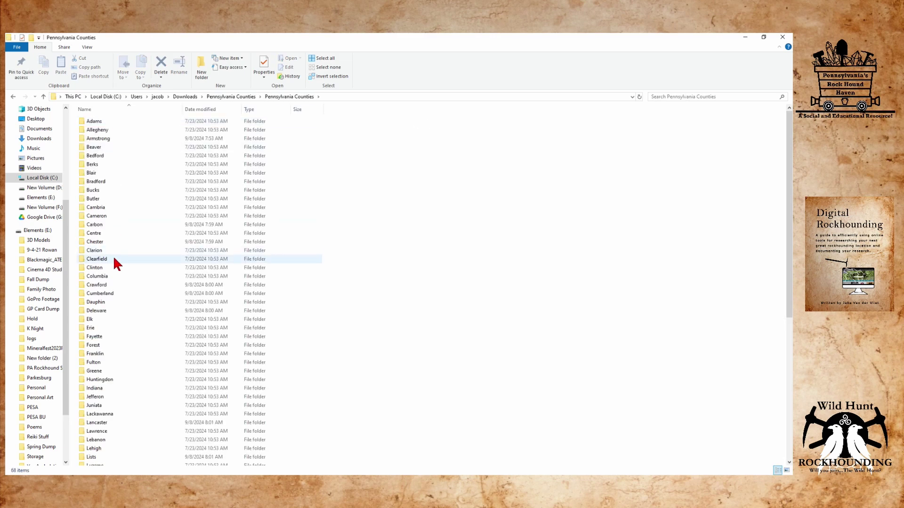
{"action": "left_click", "coordinate": [13, 97]}
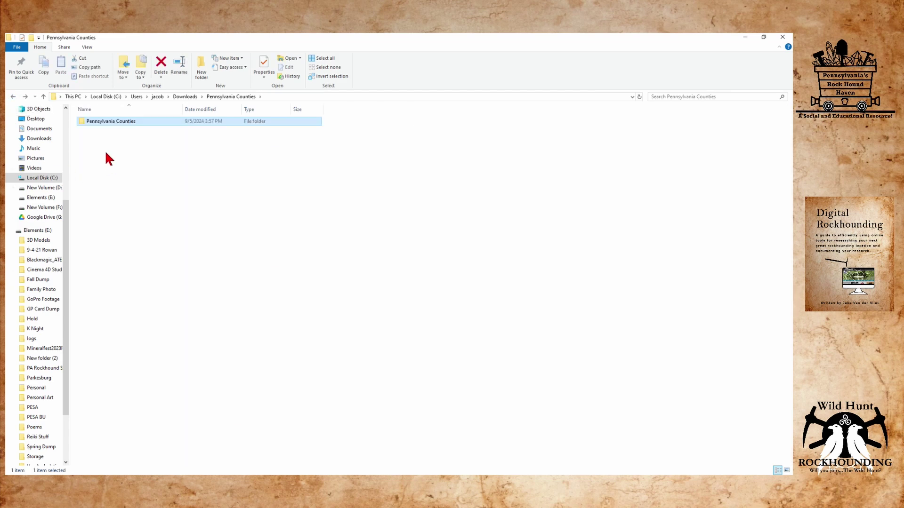
{"action": "left_click_drag", "start_coordinate": [227, 34], "coordinate": [687, 130]}
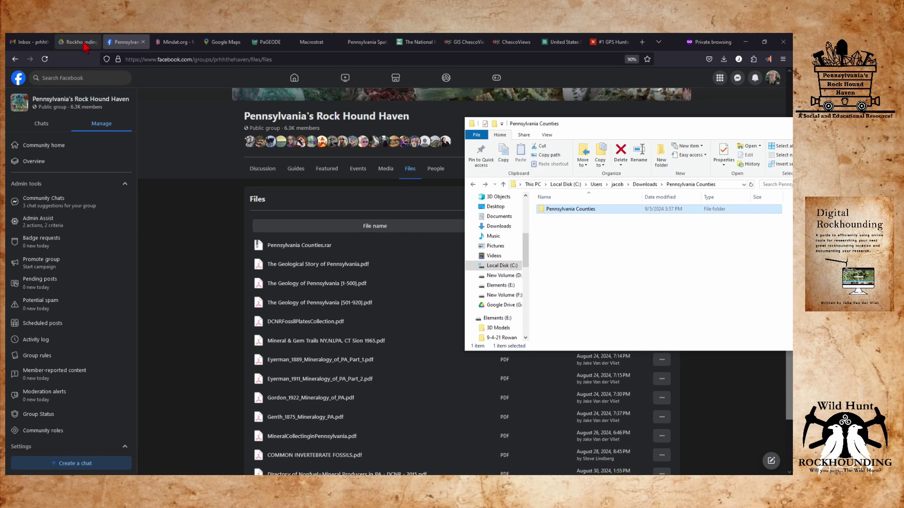
Drag the Pennsylvania Counties folder from File Explorer into Rockhounding, then open it after all 68 items upload.
{"action": "left_click", "coordinate": [84, 45]}
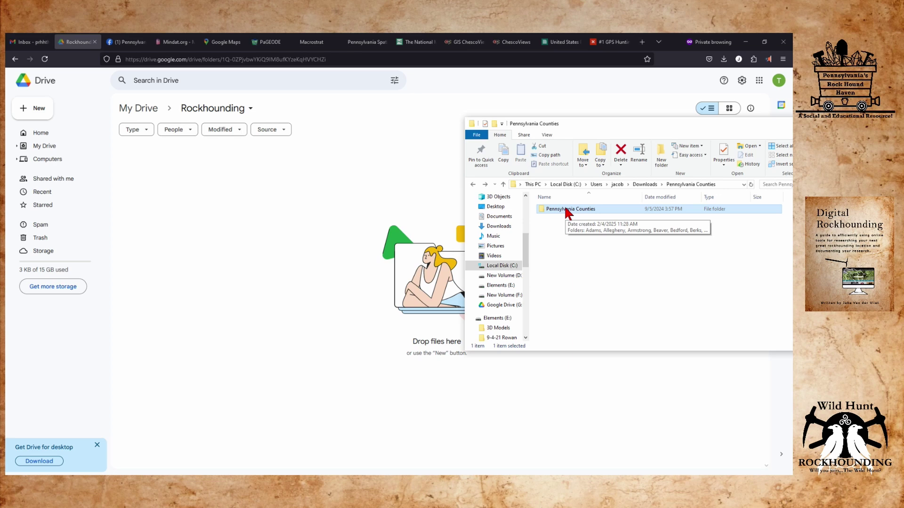
{"action": "left_click_drag", "start_coordinate": [567, 212], "coordinate": [259, 233]}
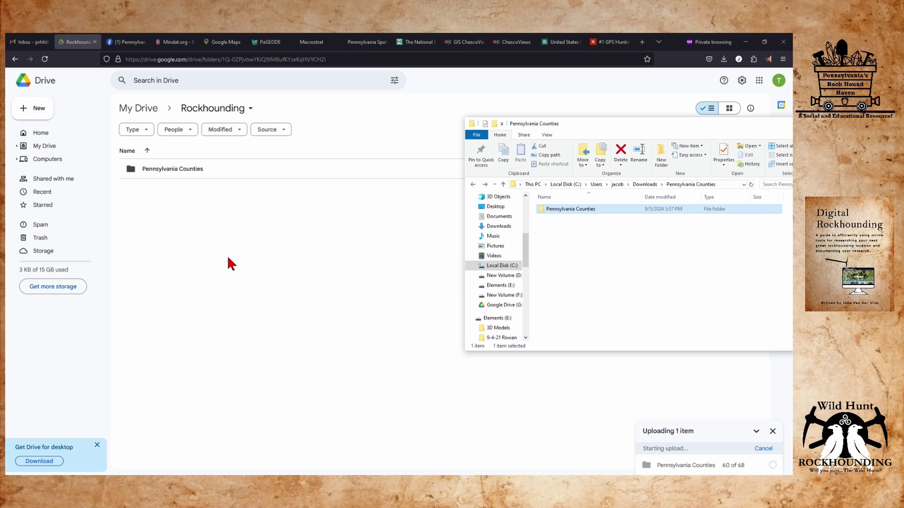
{"action": "left_click_drag", "start_coordinate": [716, 125], "coordinate": [352, 186]}
{"action": "left_click", "coordinate": [495, 187]}
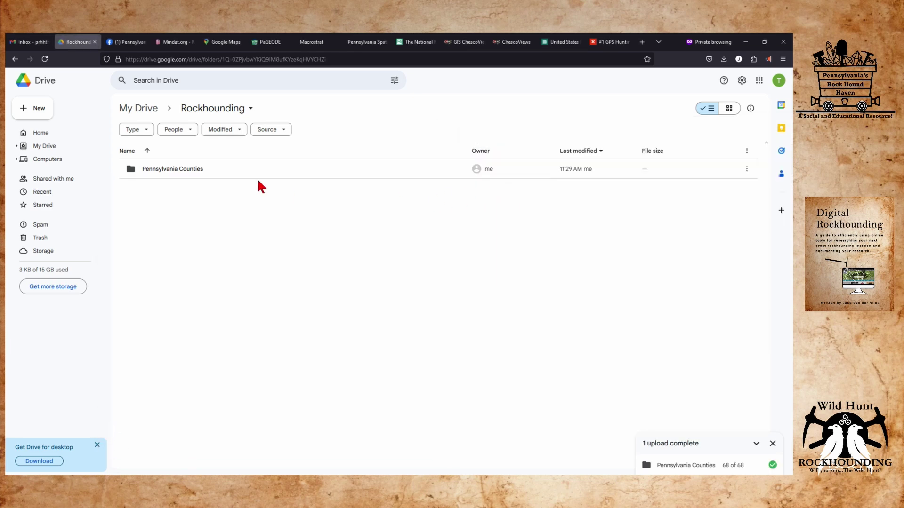
{"action": "left_click", "coordinate": [160, 168]}
{"action": "double_click", "coordinate": [161, 168]}
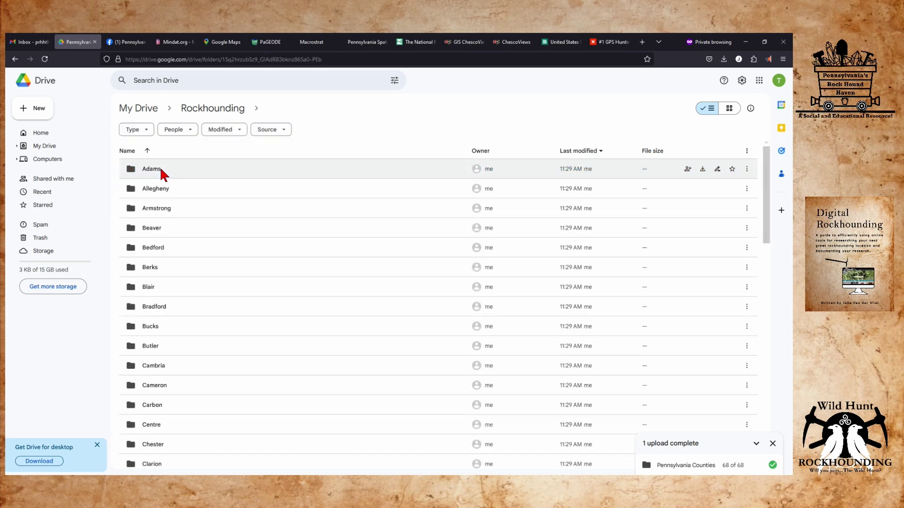
Scroll the county folder list down to the Chester folder and select it.
{"action": "scroll", "coordinate": [181, 271], "scroll_direction": "down", "scroll_amount": 1}
{"action": "middle_click", "coordinate": [180, 271]}
{"action": "middle_click", "coordinate": [181, 273]}
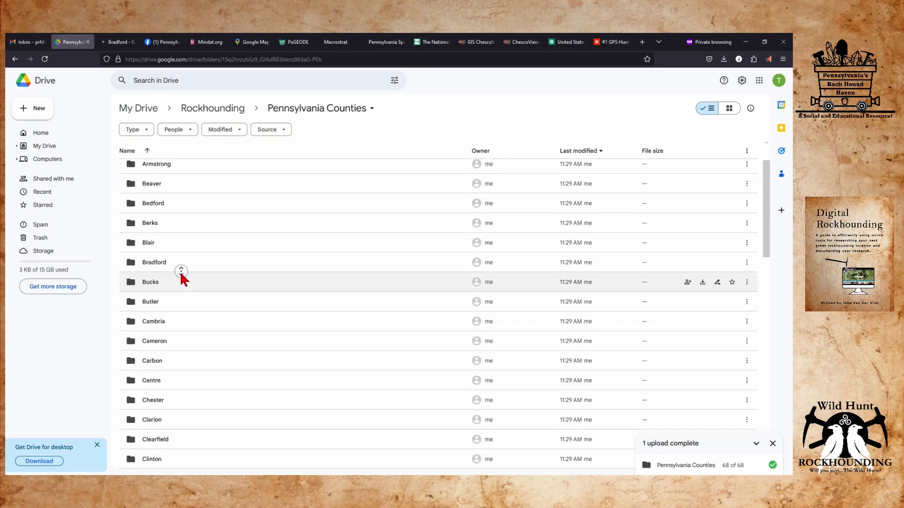
{"action": "scroll", "coordinate": [181, 273], "scroll_direction": "down", "scroll_amount": 1}
{"action": "scroll", "coordinate": [181, 278], "scroll_direction": "up", "scroll_amount": 1}
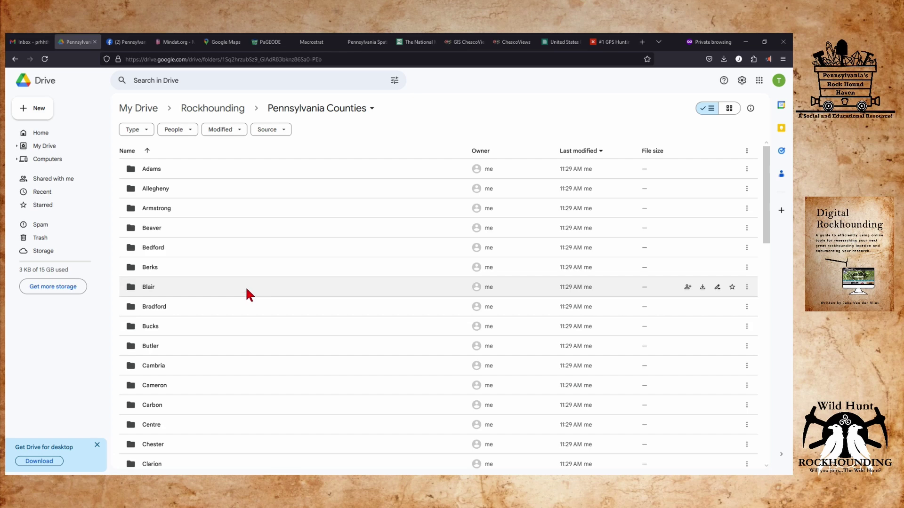
{"action": "scroll", "coordinate": [226, 306], "scroll_direction": "down", "scroll_amount": 2}
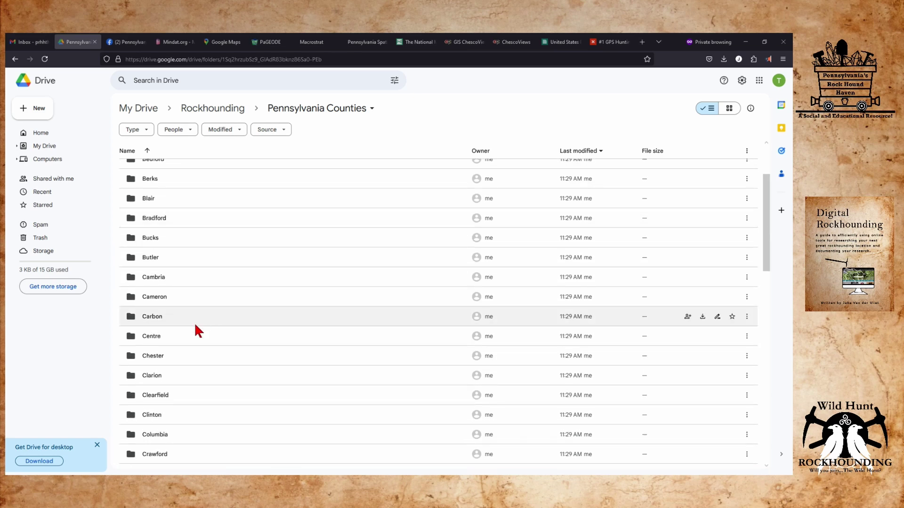
{"action": "left_click", "coordinate": [150, 358]}
Open the Chester folder and add a new Google Docs document from its New menu.
{"action": "double_click", "coordinate": [150, 358]}
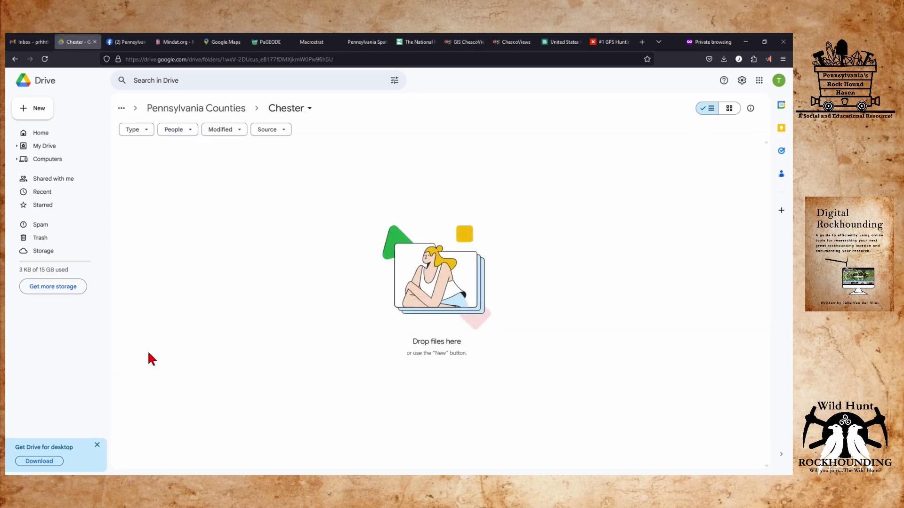
{"action": "right_click", "coordinate": [151, 164]}
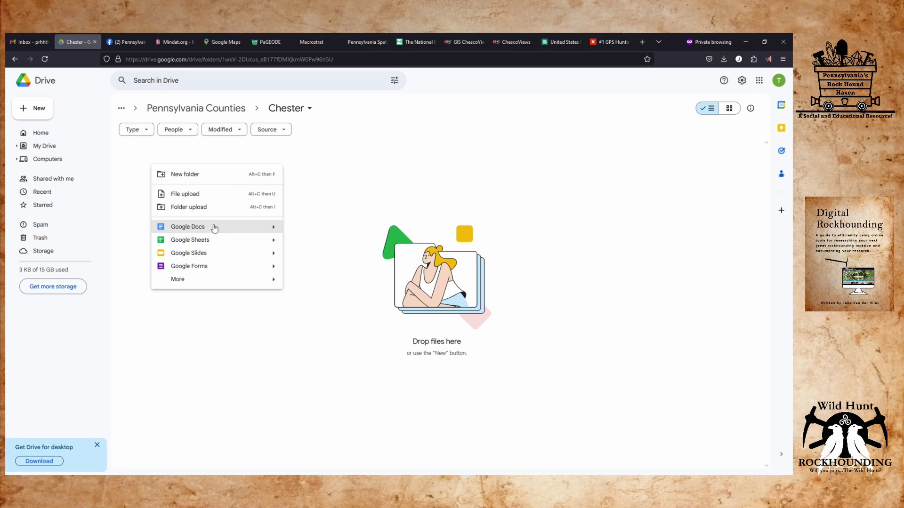
{"action": "left_click", "coordinate": [215, 228]}
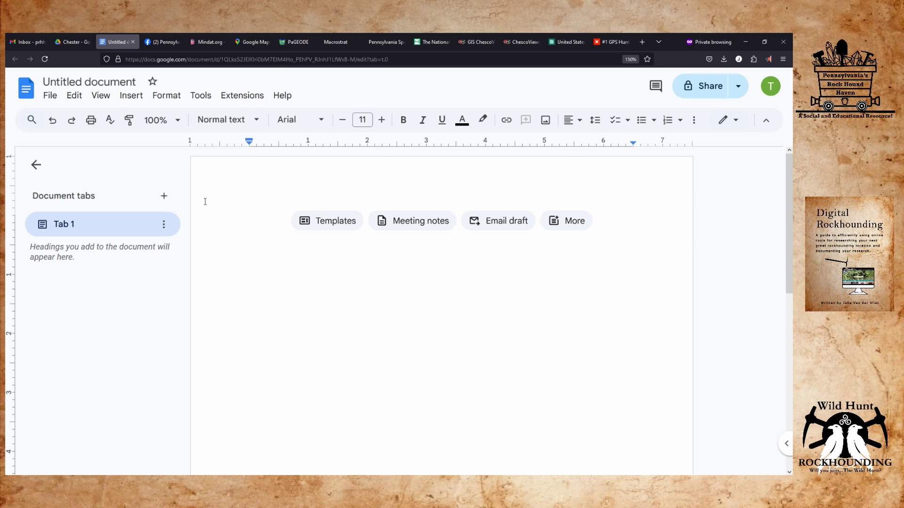
Retitle the Untitled document to 'New Chester County Research'.
{"action": "double_click", "coordinate": [106, 82]}
{"action": "left_click", "coordinate": [106, 81]}
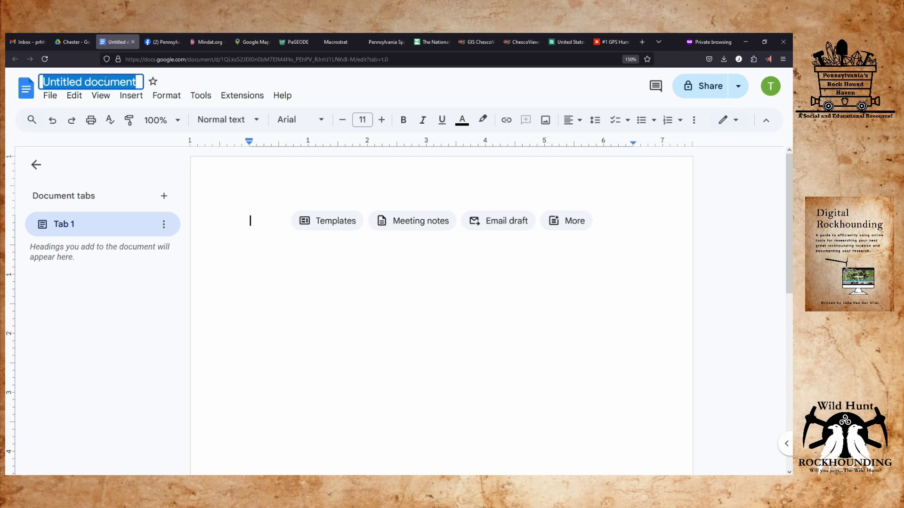
{"action": "type", "text": "New Chester County Research"}
{"action": "key", "text": "Return"}
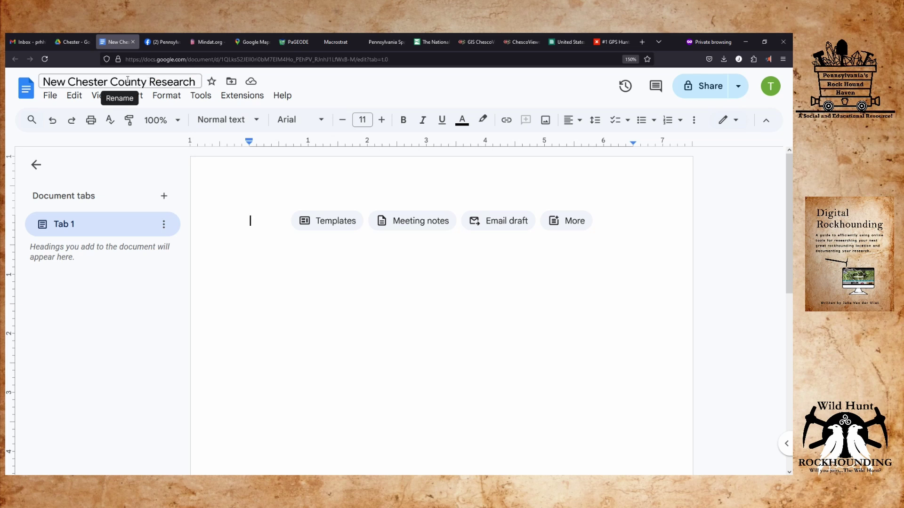
{"action": "left_click", "coordinate": [93, 81]}
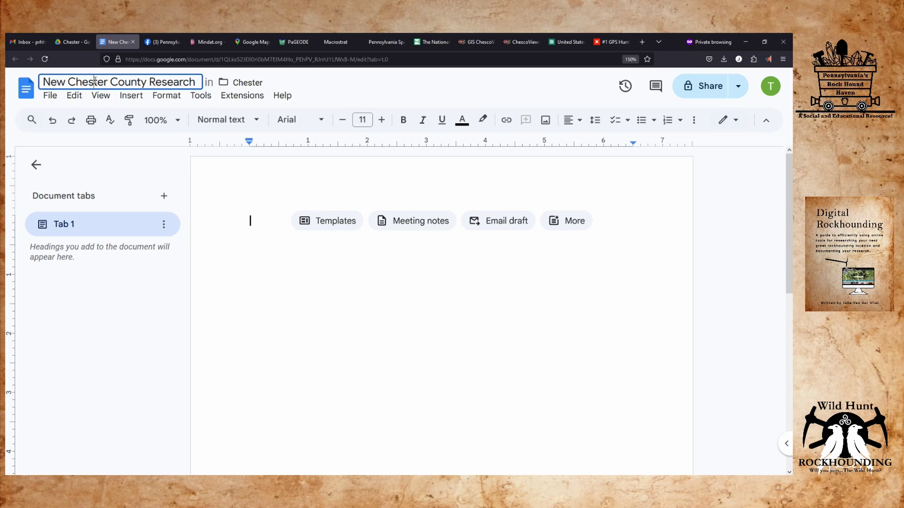
{"action": "left_click", "coordinate": [71, 42]}
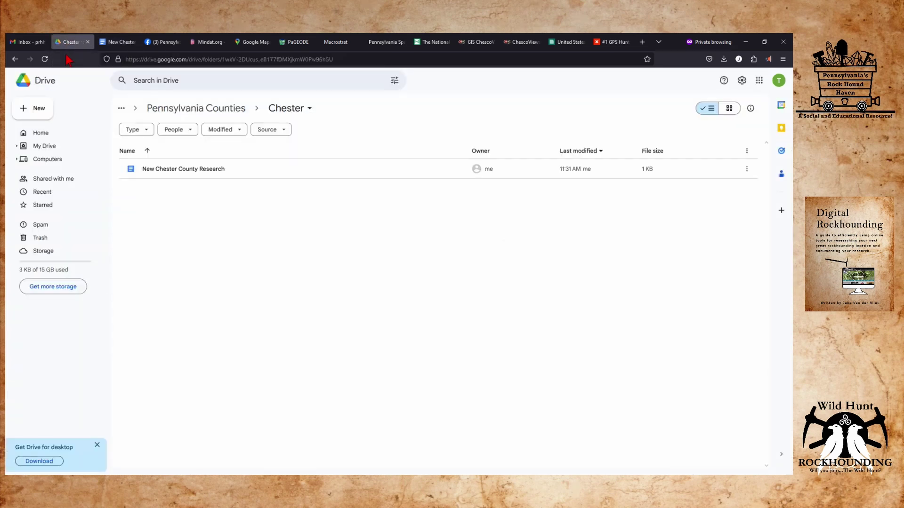
{"action": "left_click", "coordinate": [15, 59]}
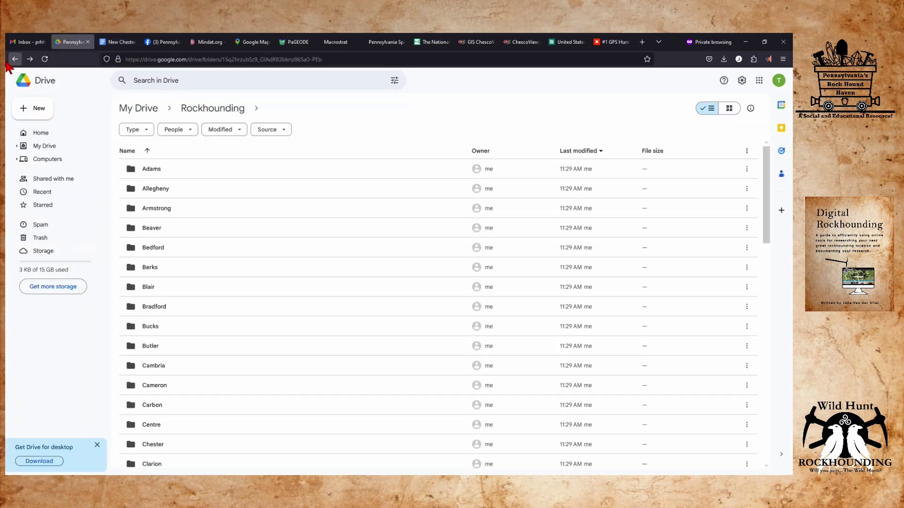
{"action": "left_click", "coordinate": [13, 61]}
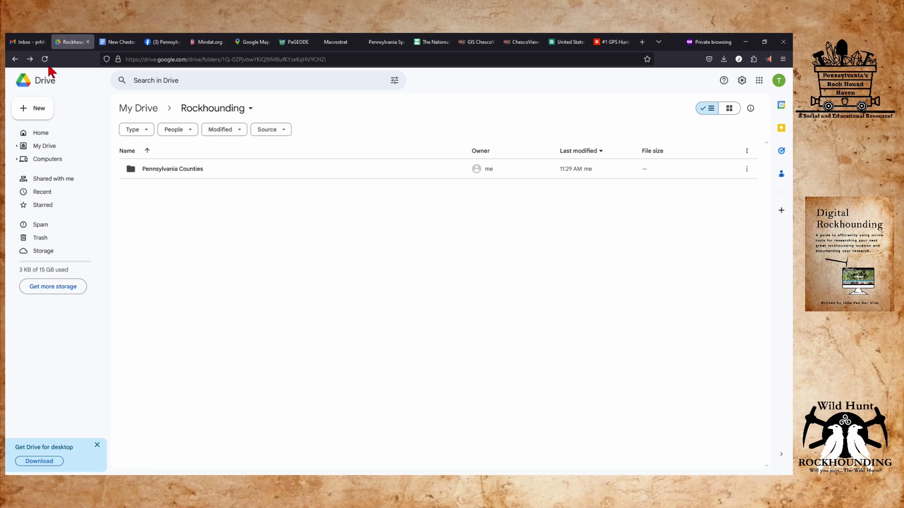
{"action": "left_click", "coordinate": [15, 60]}
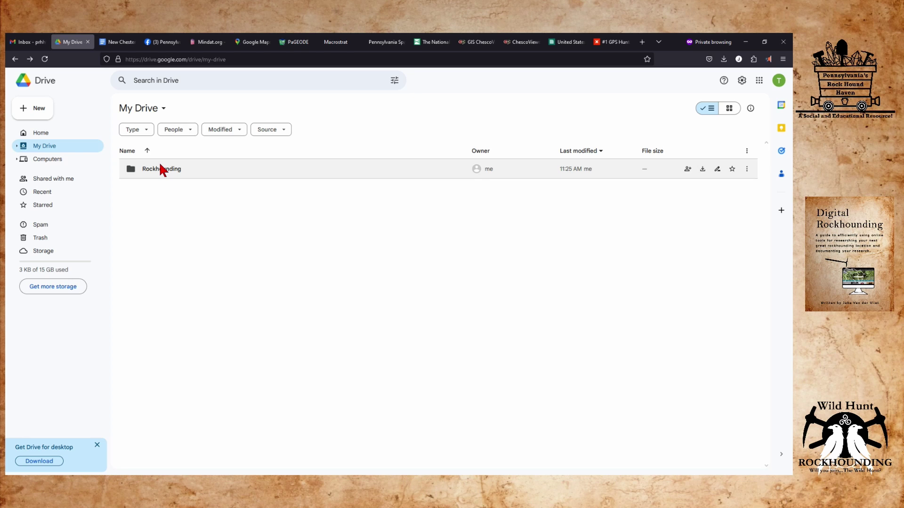
{"action": "right_click", "coordinate": [160, 166]}
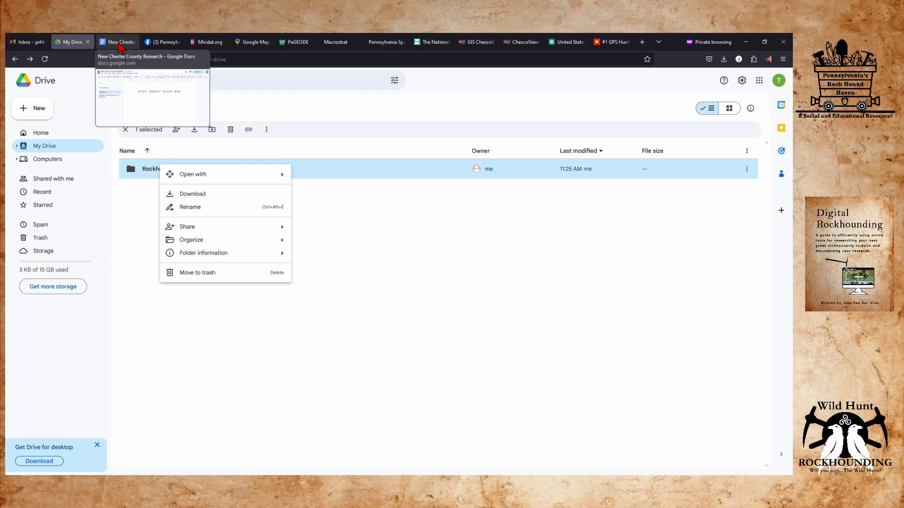
{"action": "left_click", "coordinate": [502, 340]}
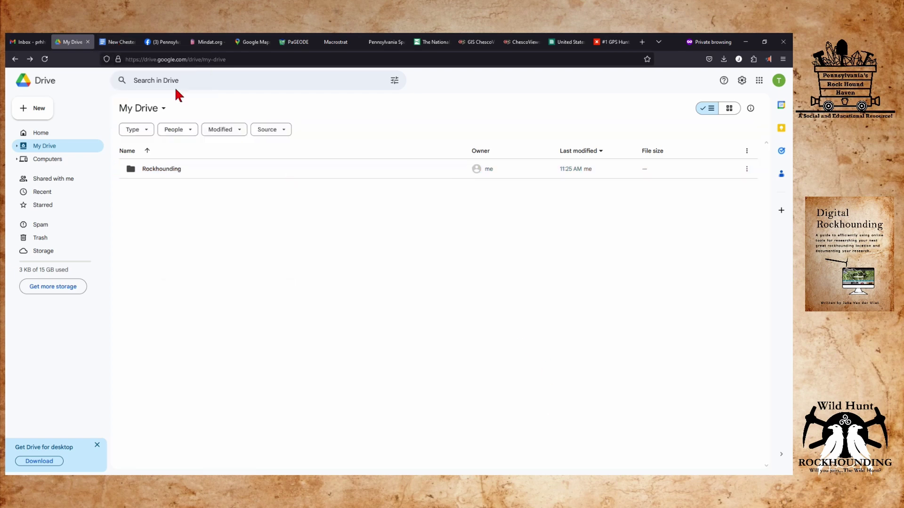
{"action": "left_click", "coordinate": [114, 43]}
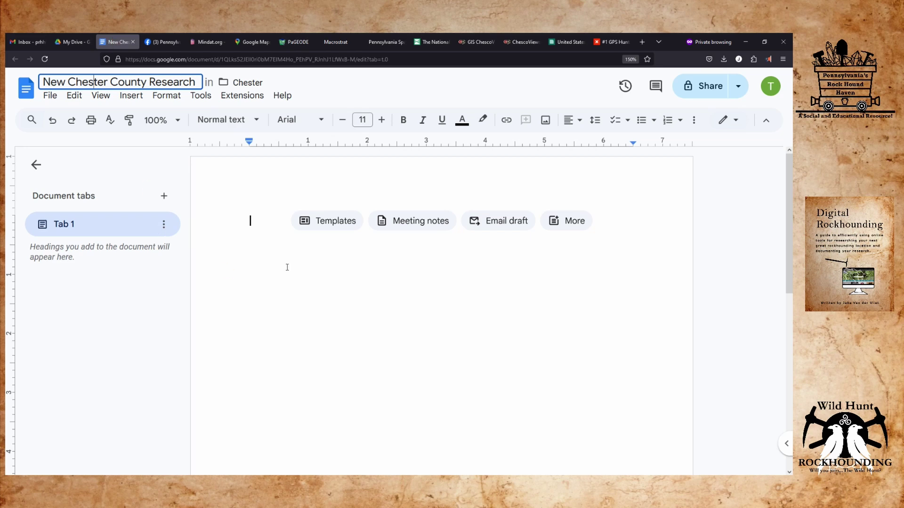
Leave the document title and switch to the Google Maps tab showing the northeastern US.
{"action": "left_click", "coordinate": [318, 266]}
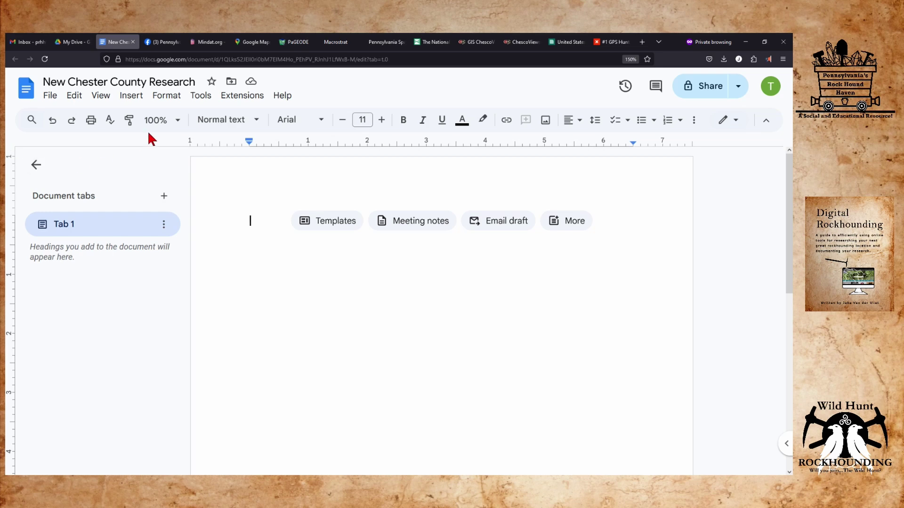
{"action": "left_click", "coordinate": [261, 43]}
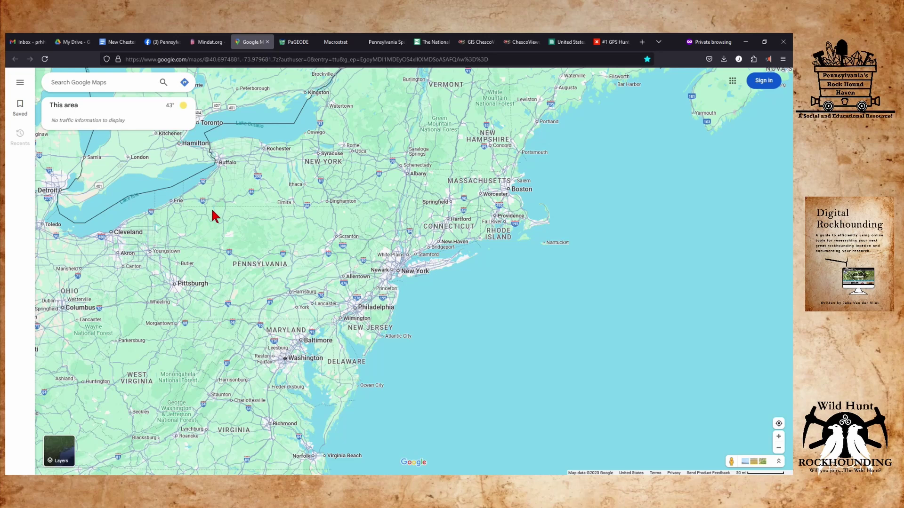
Sign in on Google Maps, then return via the My Drive tab to the Gmail inbox.
{"action": "left_click", "coordinate": [763, 81]}
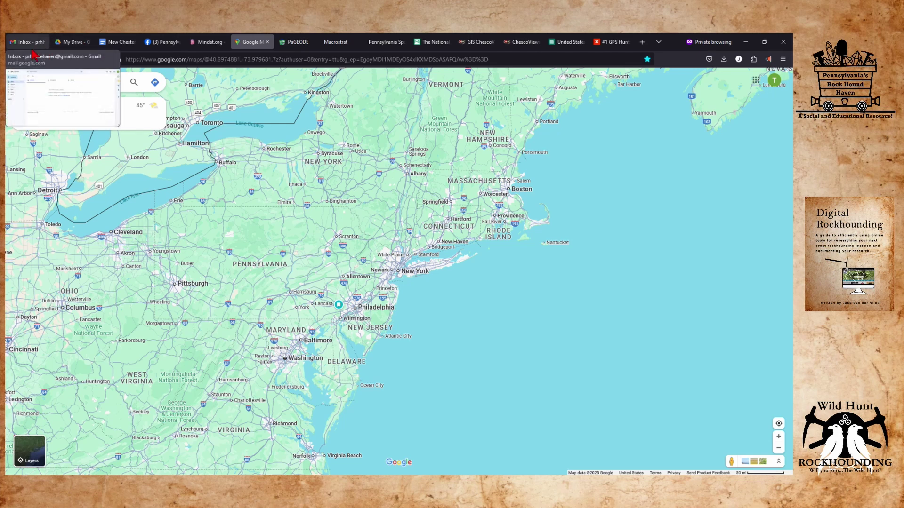
{"action": "left_click", "coordinate": [72, 42]}
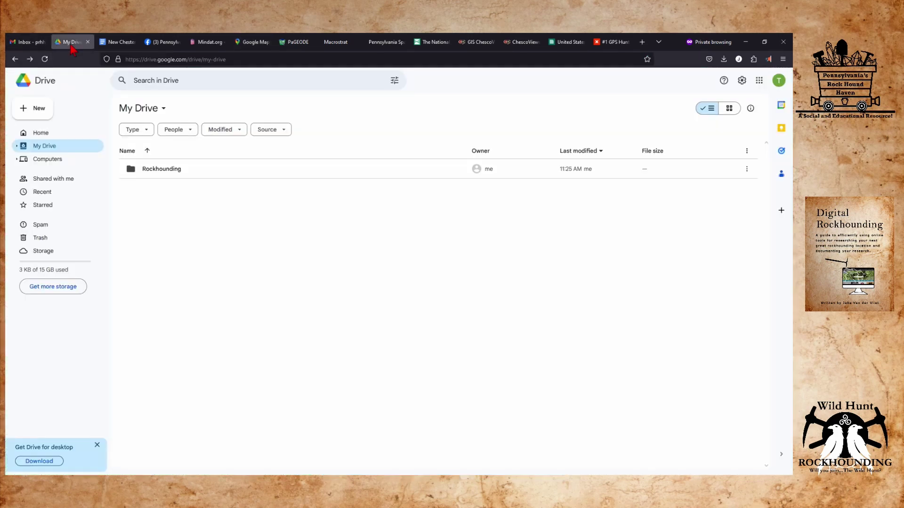
{"action": "left_click", "coordinate": [36, 43]}
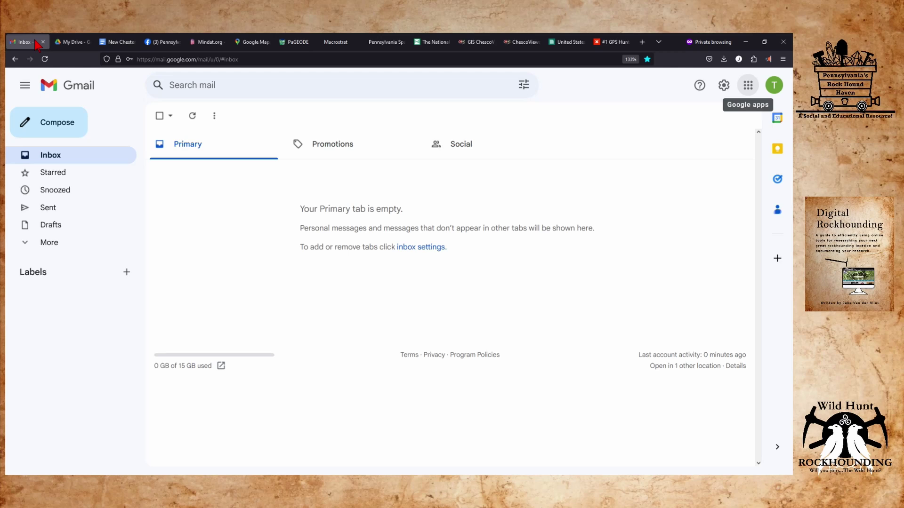
Launch Google Maps from Gmail's apps grid, showing the northeastern United States.
{"action": "left_click", "coordinate": [750, 87]}
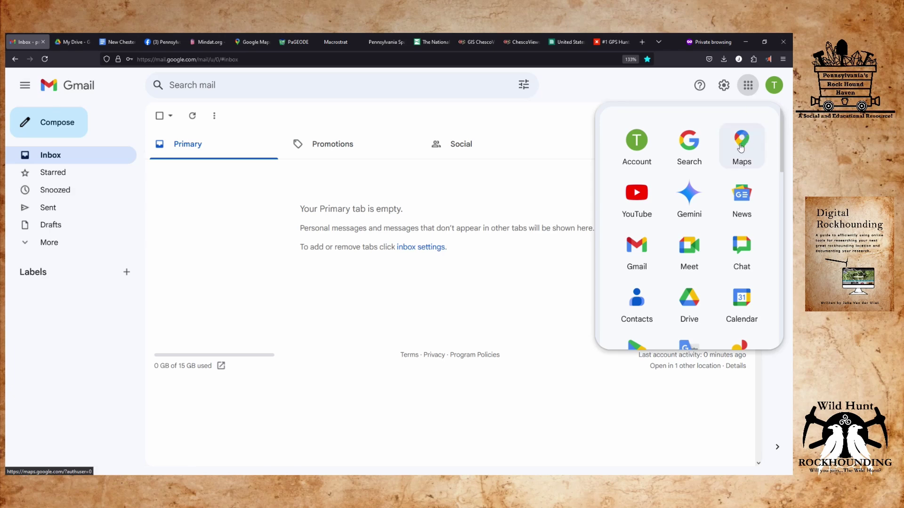
{"action": "left_click", "coordinate": [740, 148]}
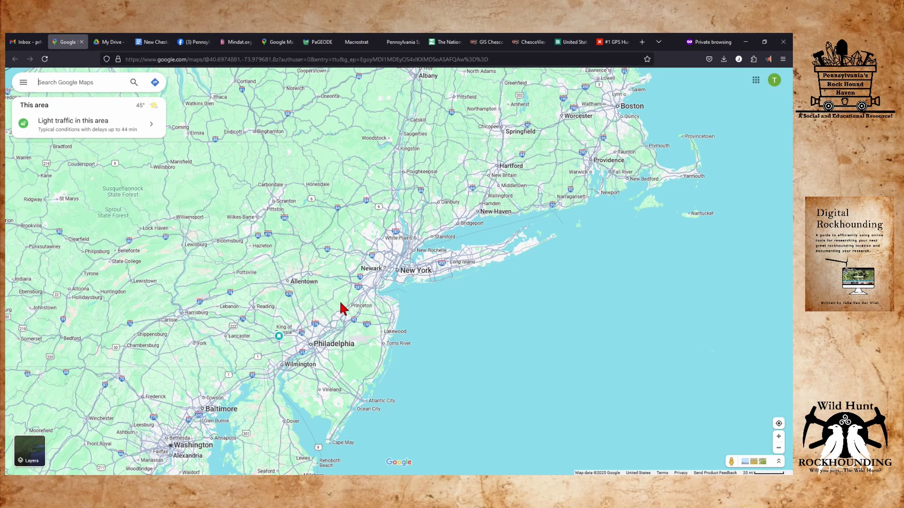
Enable Show side bar in the Maps menu, then open Saved: Favorites, Travel plans, Starred places, Want to go.
{"action": "left_click", "coordinate": [23, 84]}
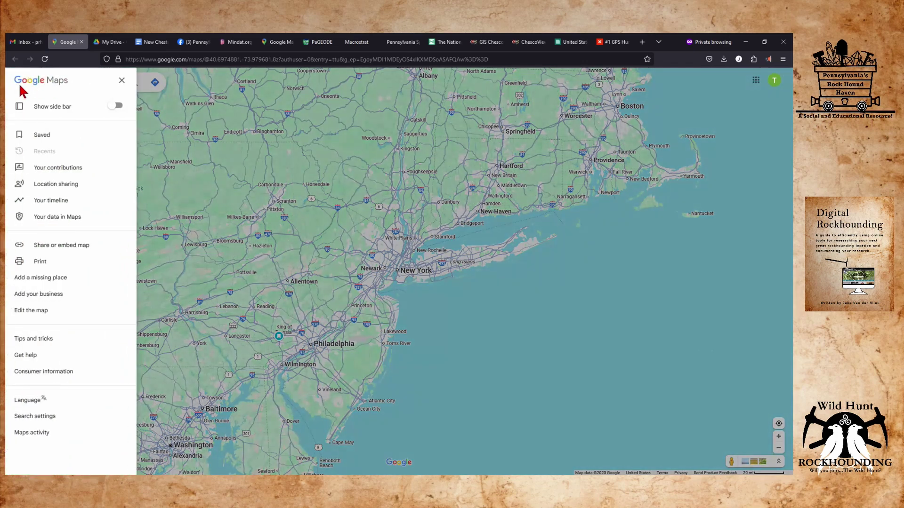
{"action": "left_click", "coordinate": [116, 106]}
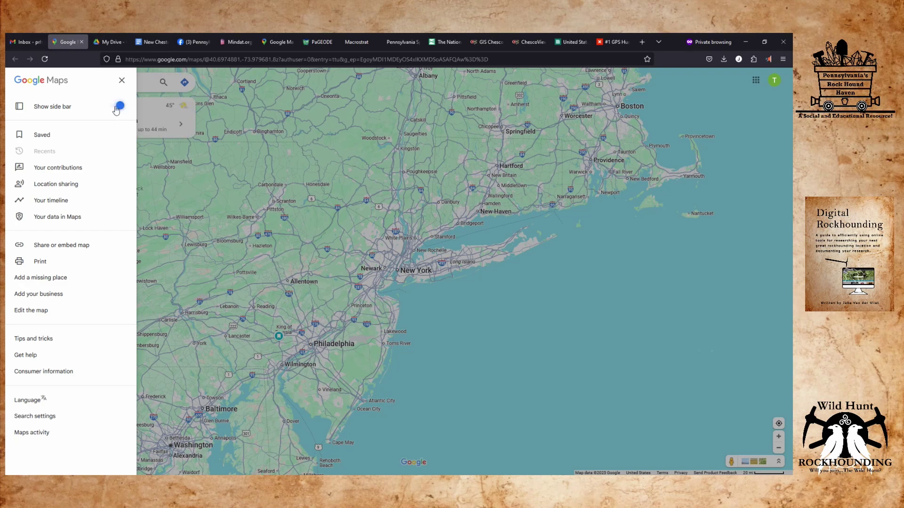
{"action": "left_click", "coordinate": [237, 233]}
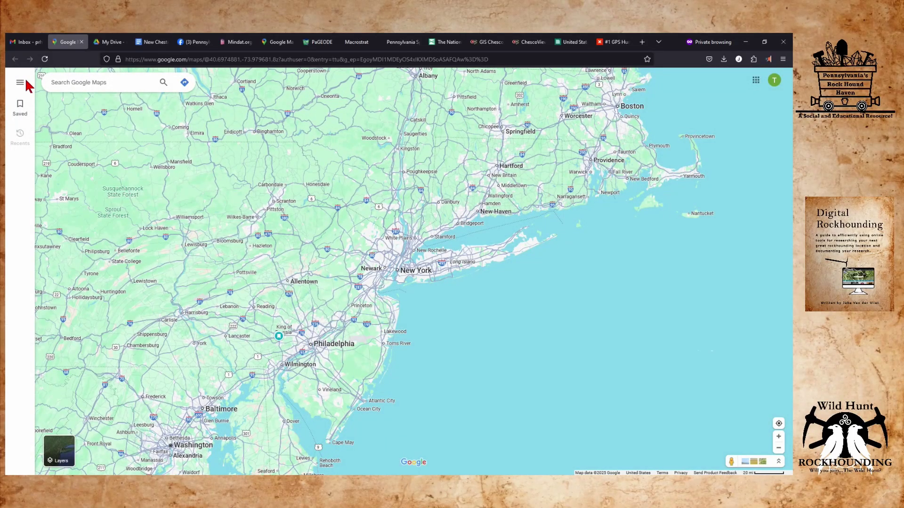
{"action": "left_click", "coordinate": [21, 81]}
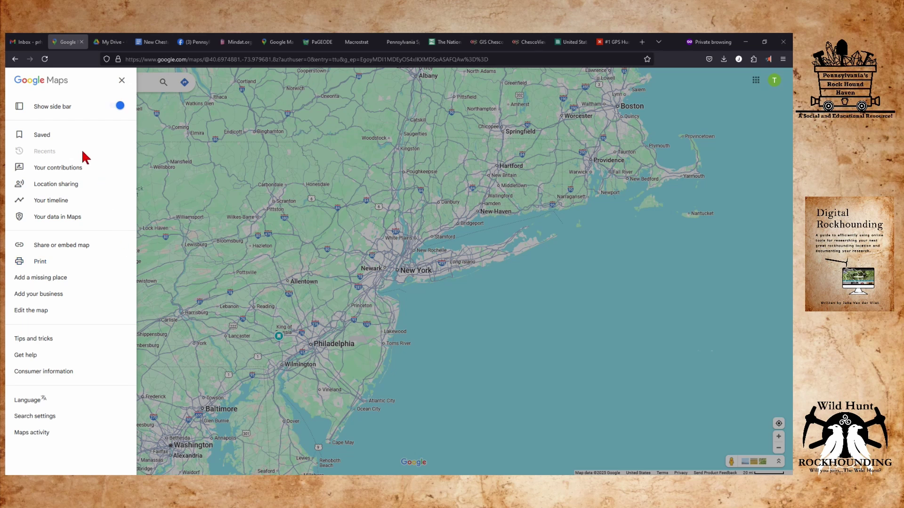
{"action": "left_click", "coordinate": [40, 136]}
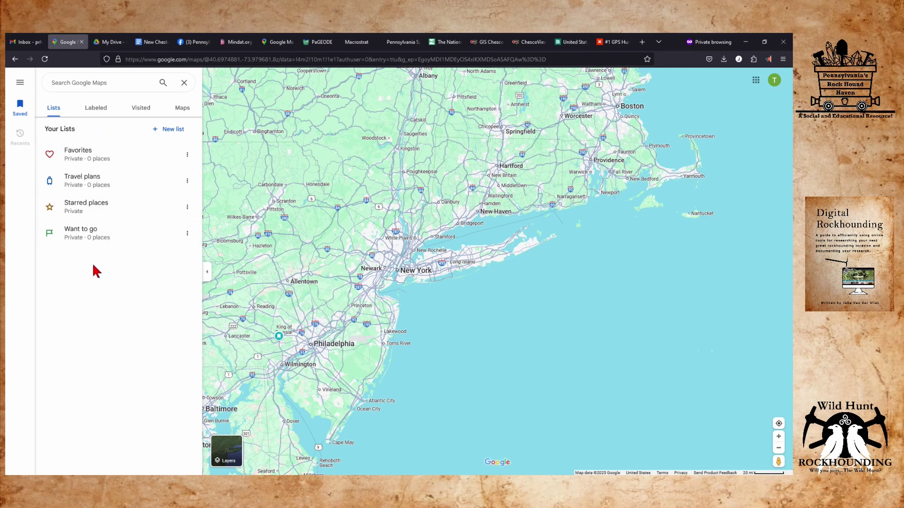
{"action": "left_click", "coordinate": [168, 130]}
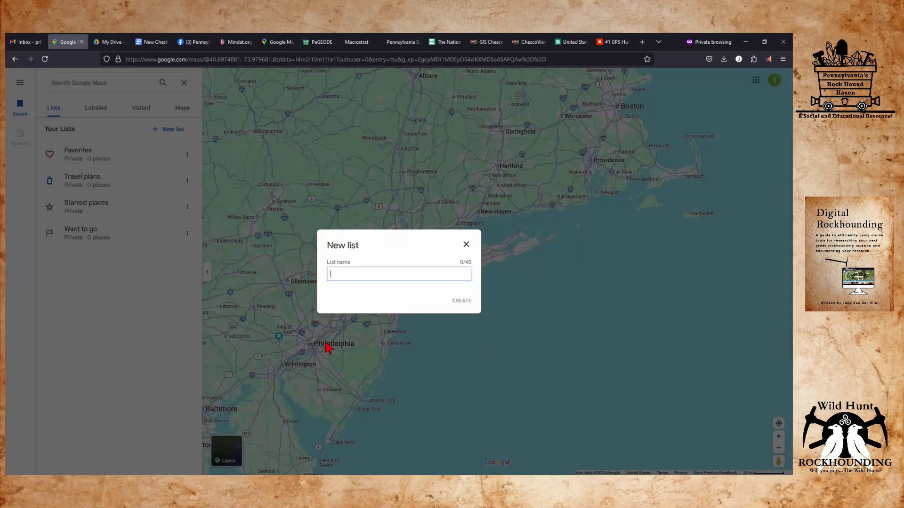
{"action": "type", "text": "Chester County"}
{"action": "left_click", "coordinate": [462, 302]}
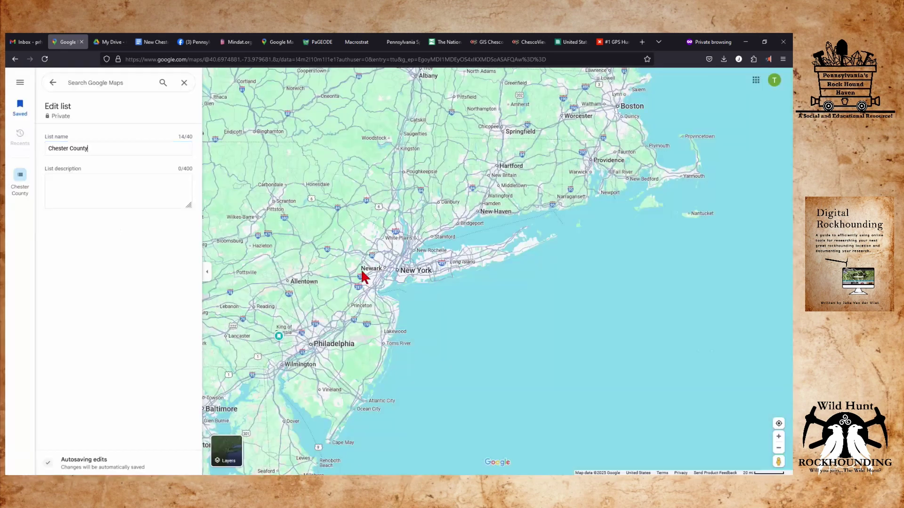
{"action": "left_click", "coordinate": [143, 182]}
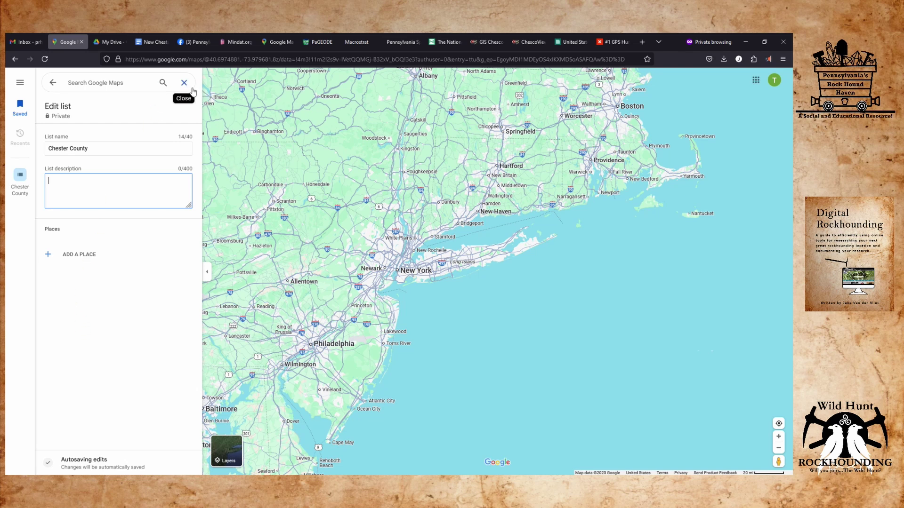
{"action": "left_click", "coordinate": [184, 82]}
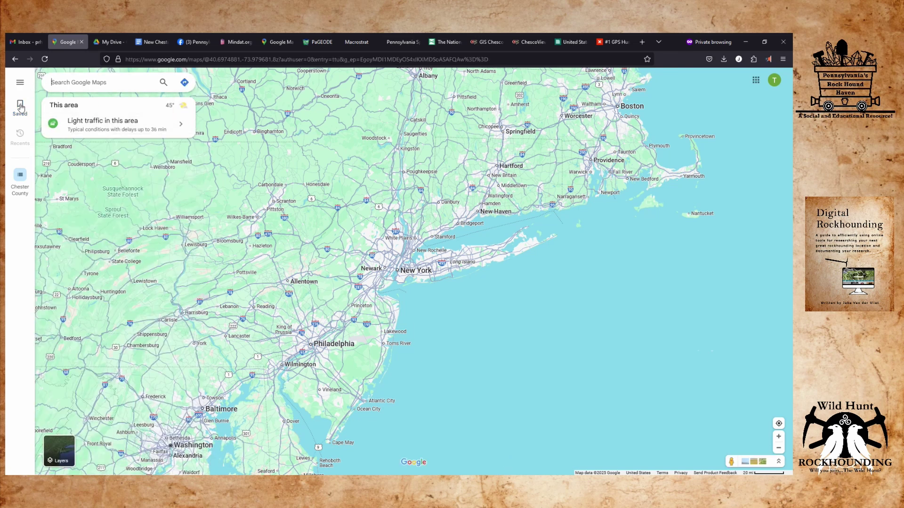
{"action": "left_click", "coordinate": [20, 108]}
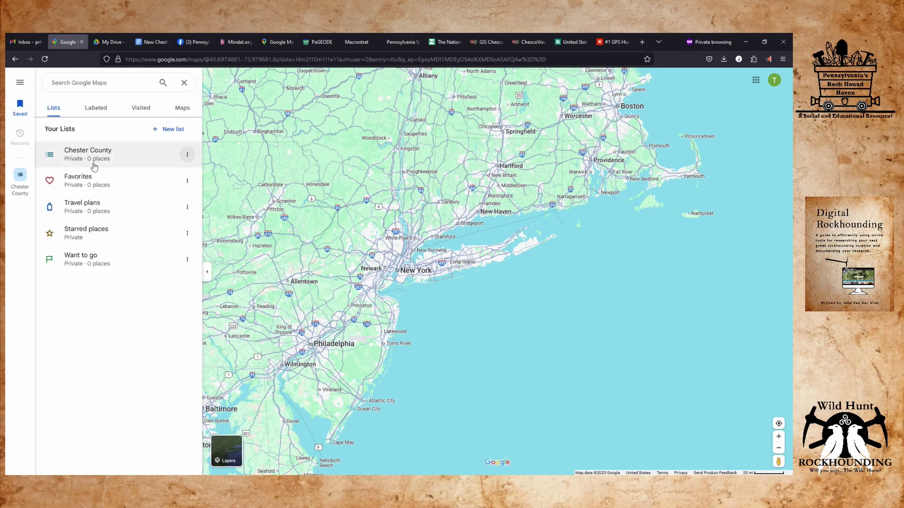
{"action": "left_click", "coordinate": [187, 154]}
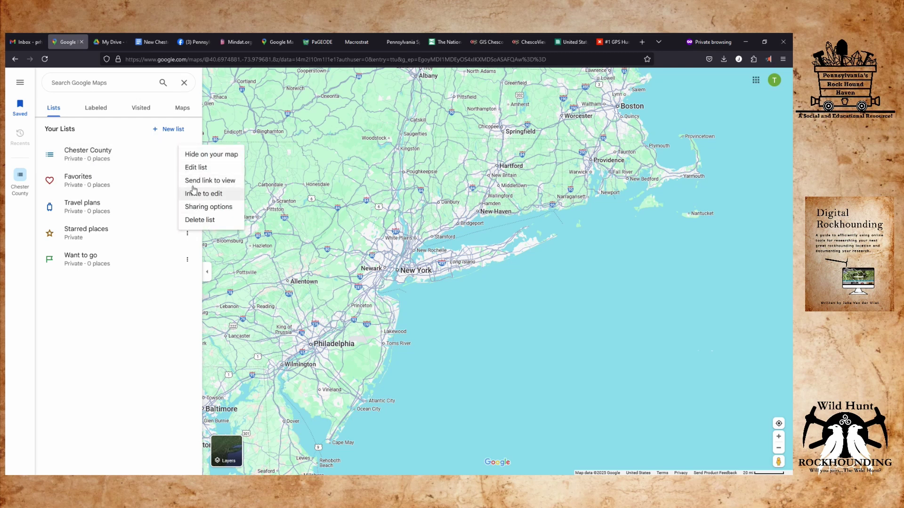
{"action": "left_click", "coordinate": [170, 160]}
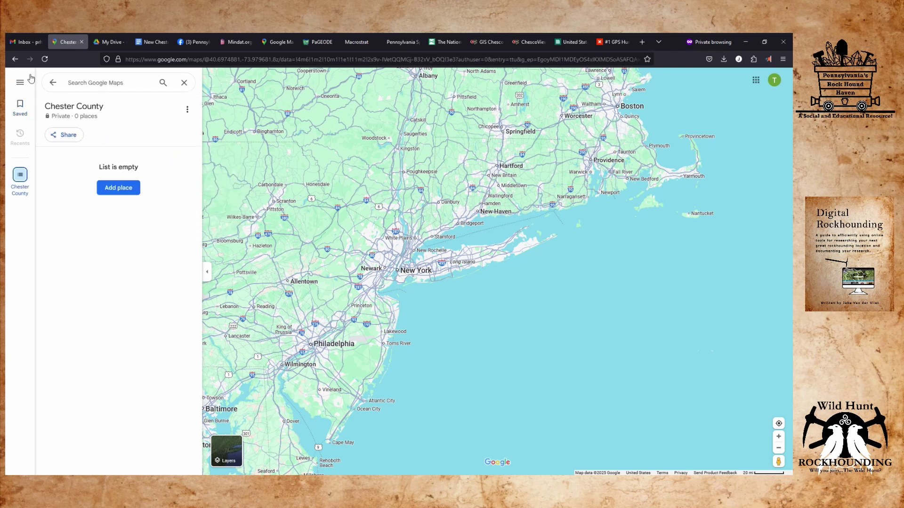
{"action": "left_click", "coordinate": [49, 82]}
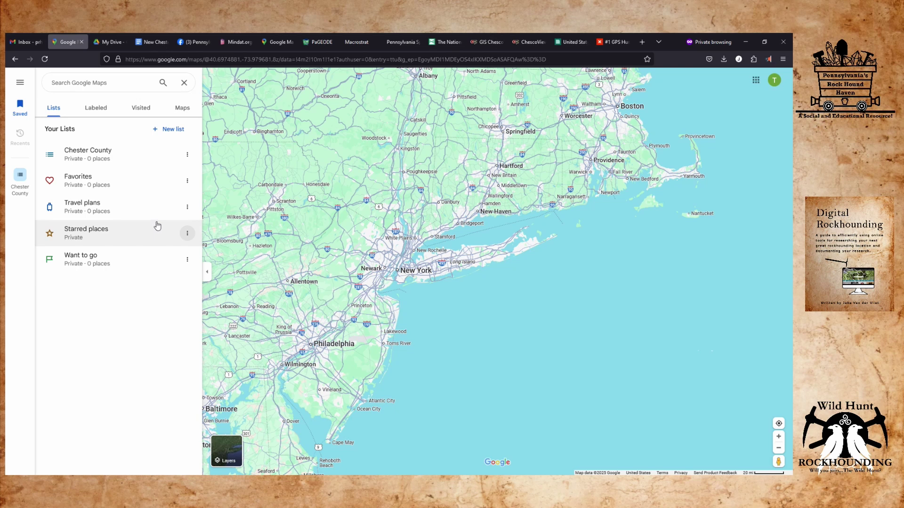
Select all open tabs in Firefox.
{"action": "mouse_move", "coordinate": [640, 89]}
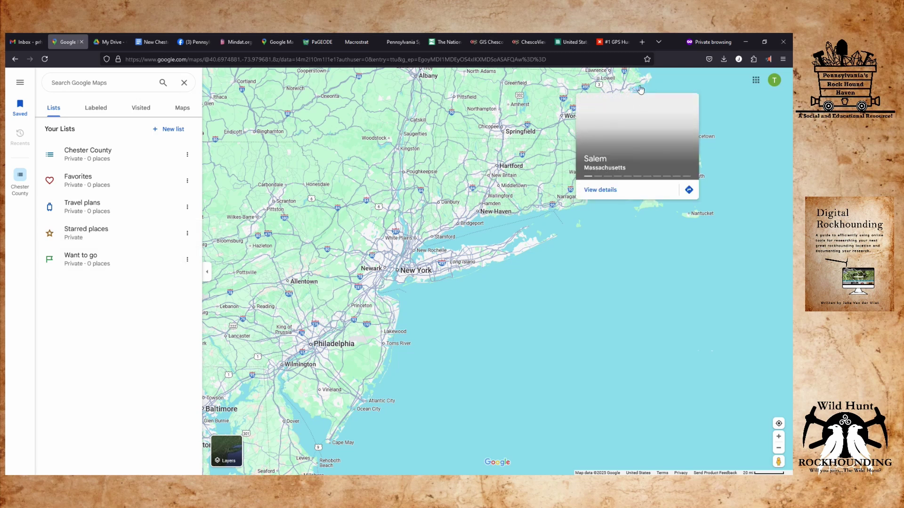
{"action": "right_click", "coordinate": [643, 45]}
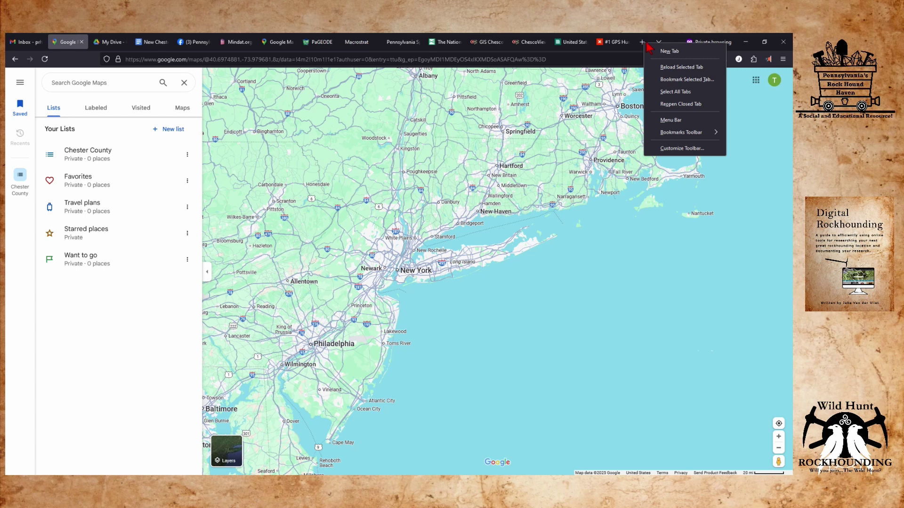
{"action": "left_click", "coordinate": [682, 92]}
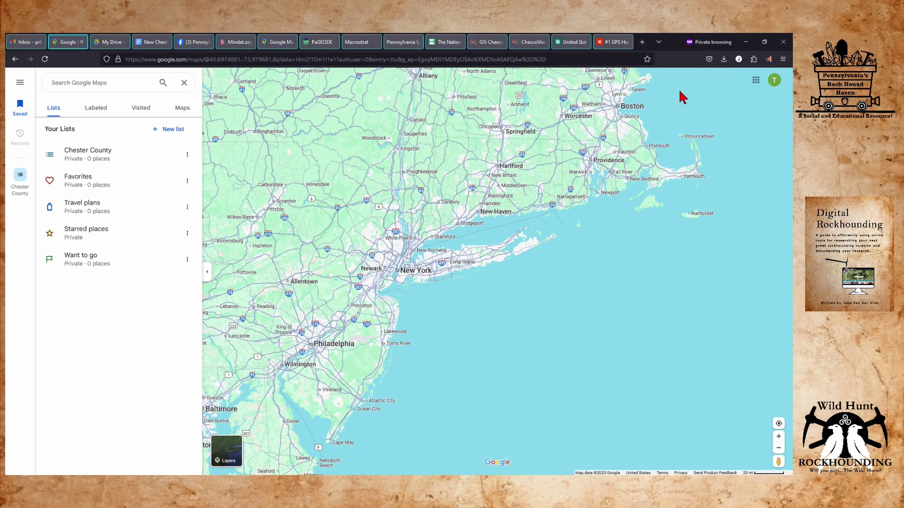
Bookmark the selected tabs into a folder 'New Chester County Research' under Other Bookmarks.
{"action": "mouse_move", "coordinate": [612, 45]}
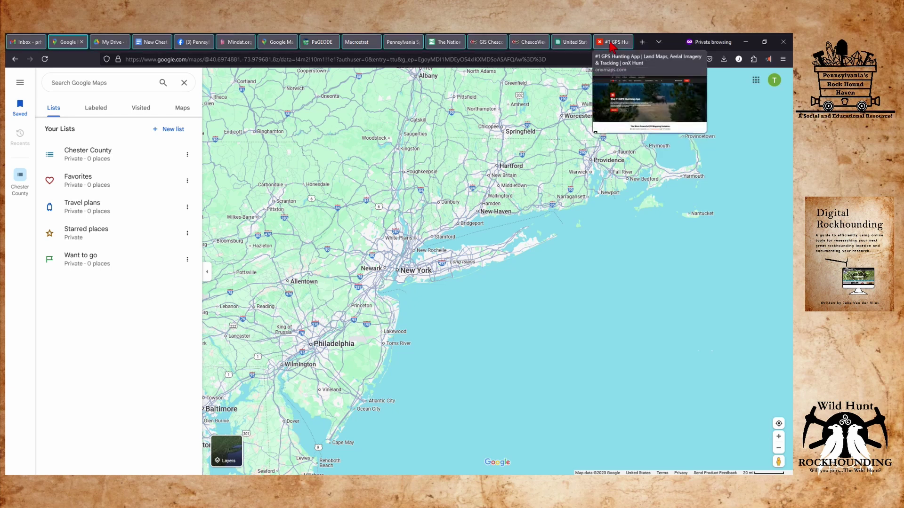
{"action": "right_click", "coordinate": [640, 43]}
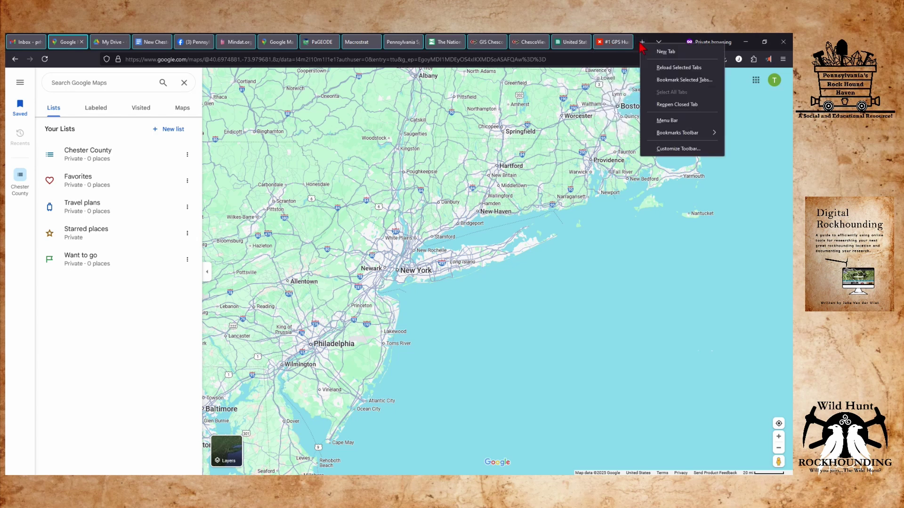
{"action": "left_click", "coordinate": [668, 84]}
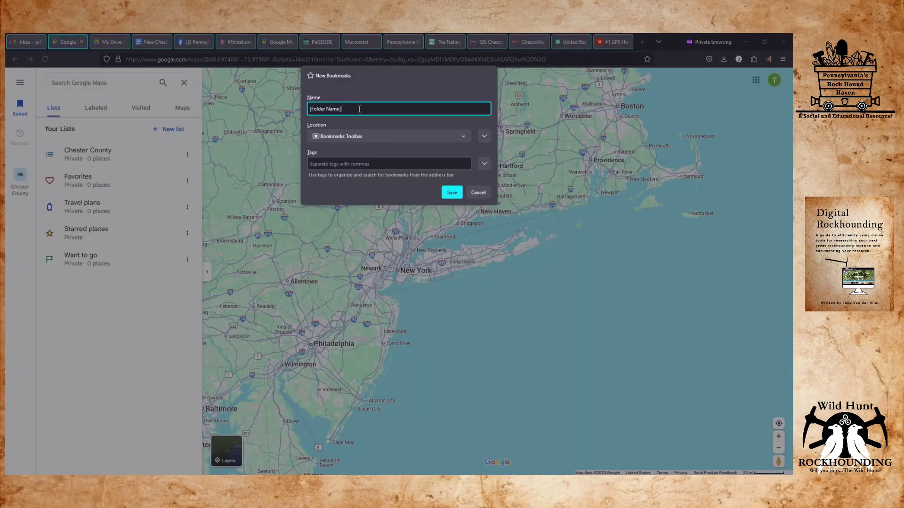
{"action": "type", "text": "New Chester County Research"}
{"action": "left_click", "coordinate": [469, 137]}
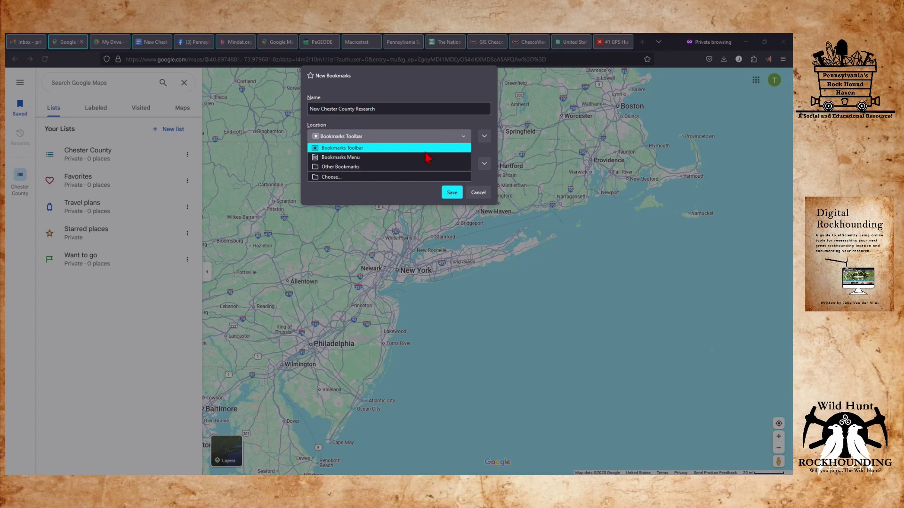
{"action": "left_click", "coordinate": [416, 167]}
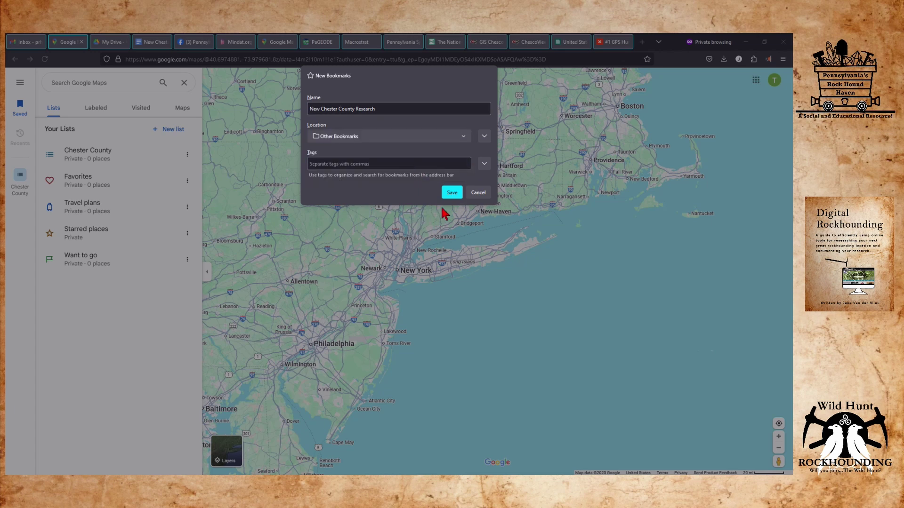
{"action": "left_click", "coordinate": [451, 193]}
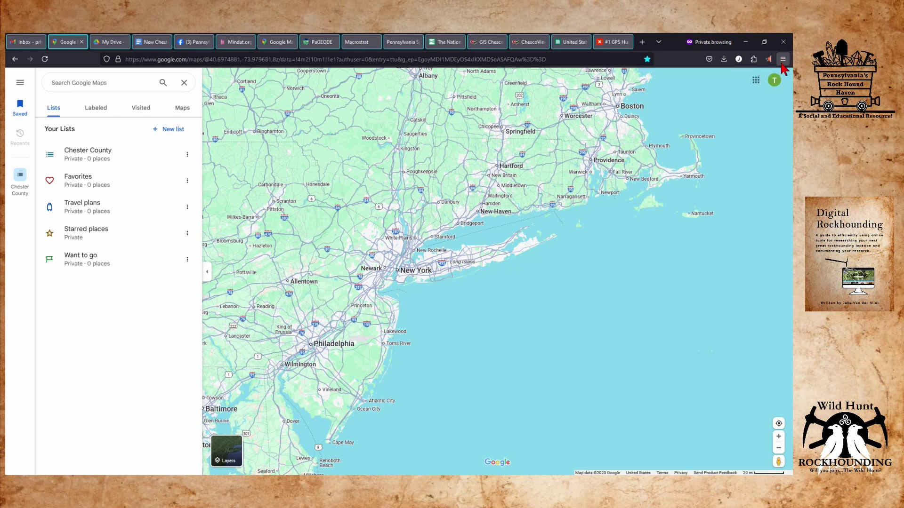
{"action": "left_click", "coordinate": [782, 60]}
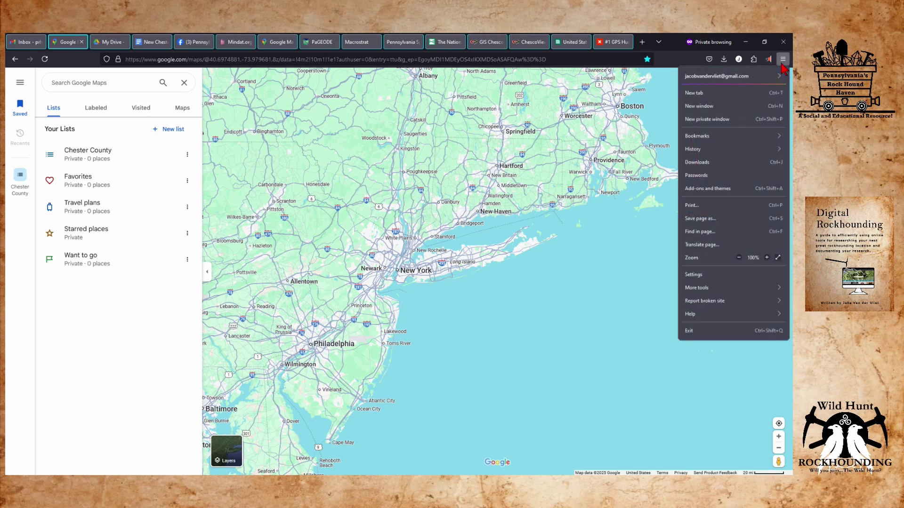
{"action": "left_click", "coordinate": [776, 136]}
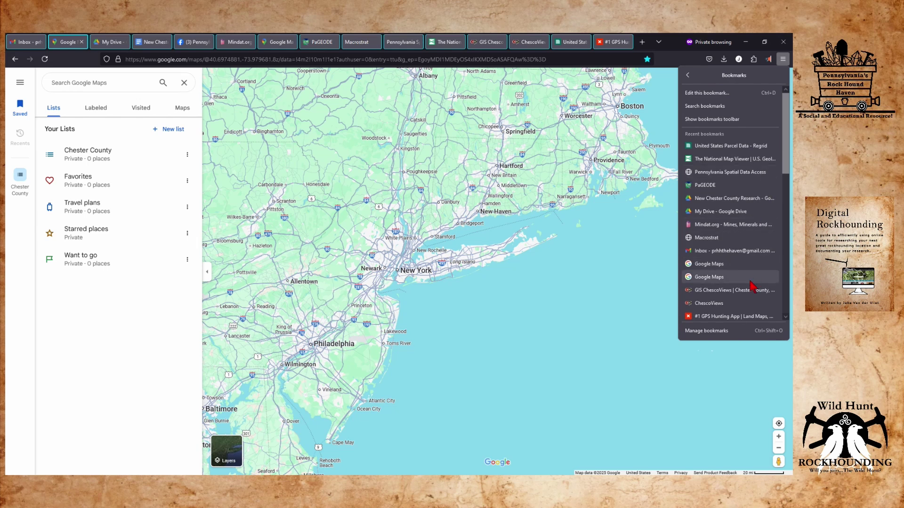
{"action": "left_click", "coordinate": [695, 332]}
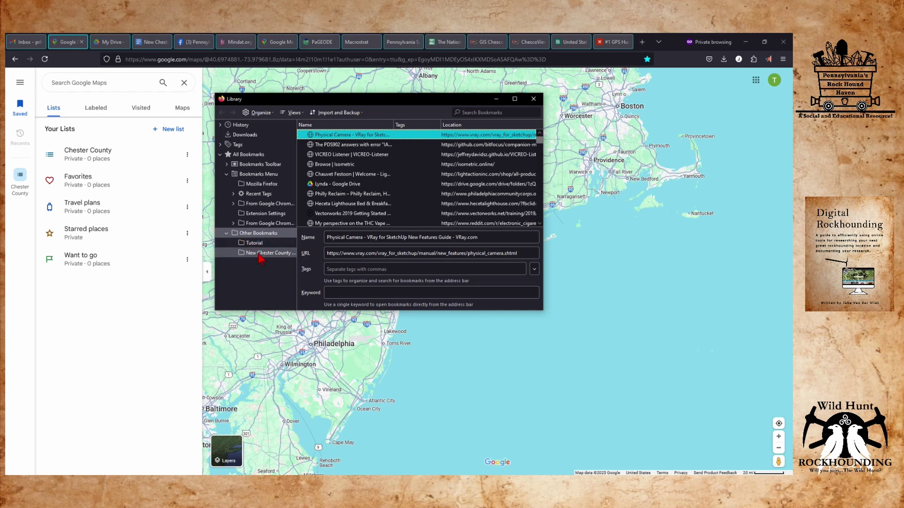
{"action": "left_click", "coordinate": [260, 255]}
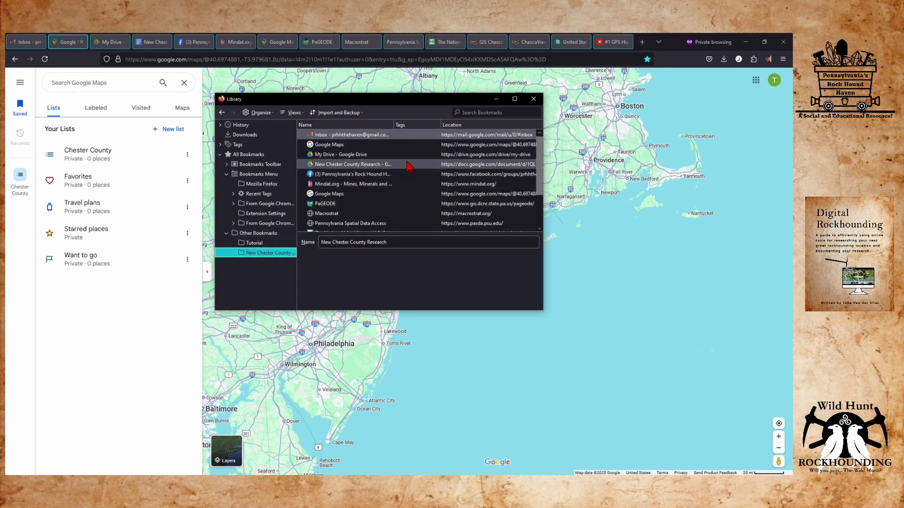
{"action": "scroll", "coordinate": [409, 197], "scroll_direction": "down", "scroll_amount": 2}
{"action": "scroll", "coordinate": [409, 198], "scroll_direction": "up", "scroll_amount": 2}
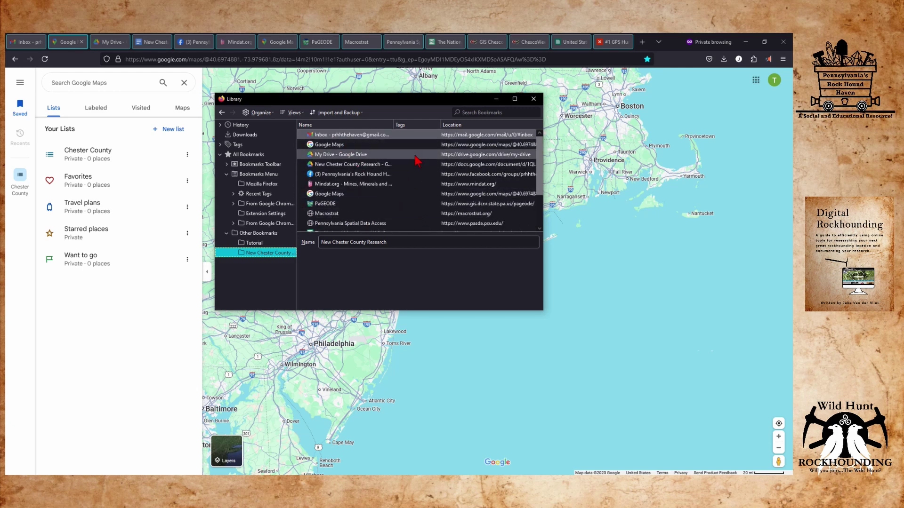
{"action": "left_click", "coordinate": [375, 156]}
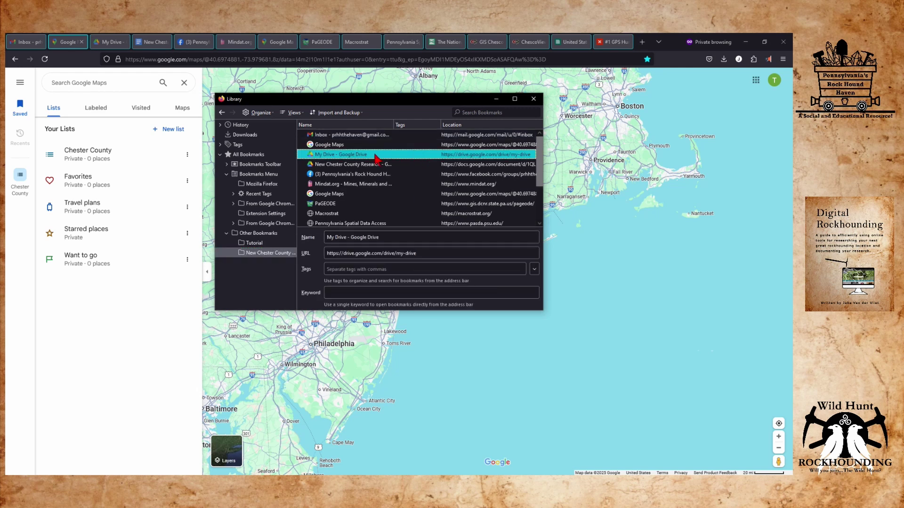
{"action": "key", "text": "ctrl+a"}
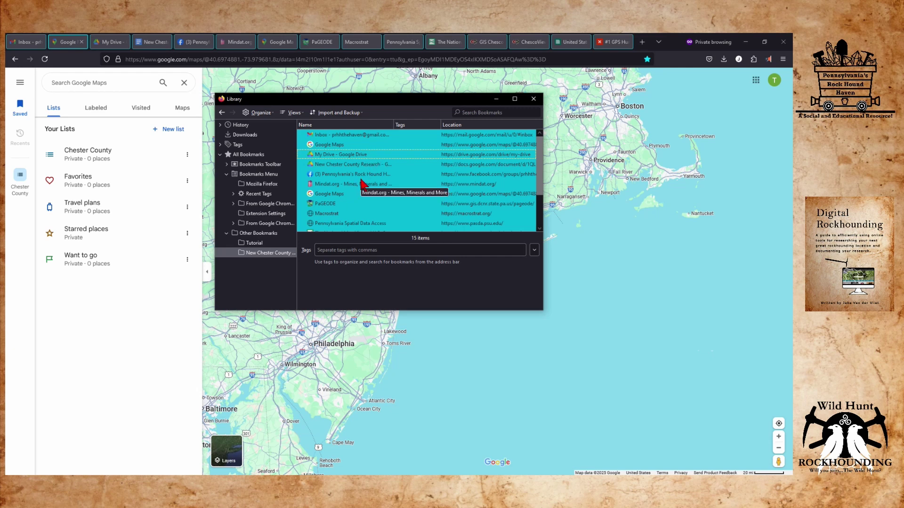
{"action": "right_click", "coordinate": [362, 172]}
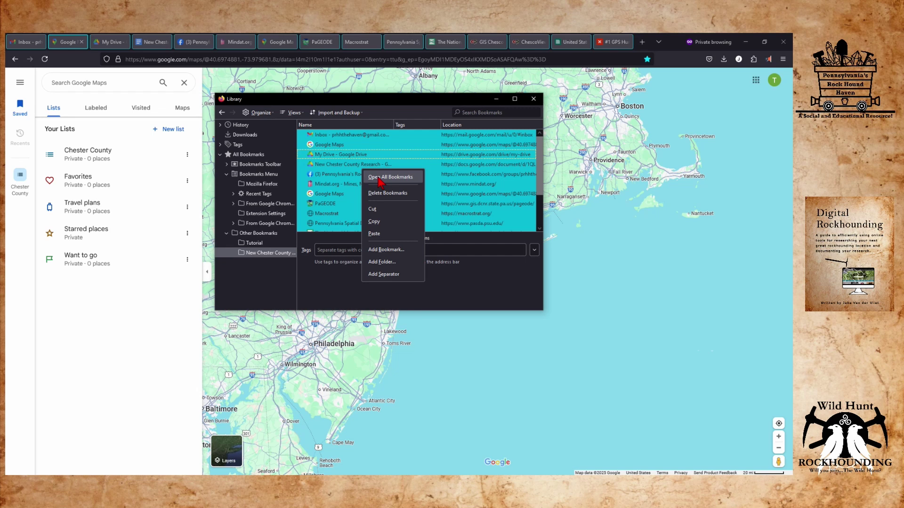
{"action": "left_click", "coordinate": [393, 108]}
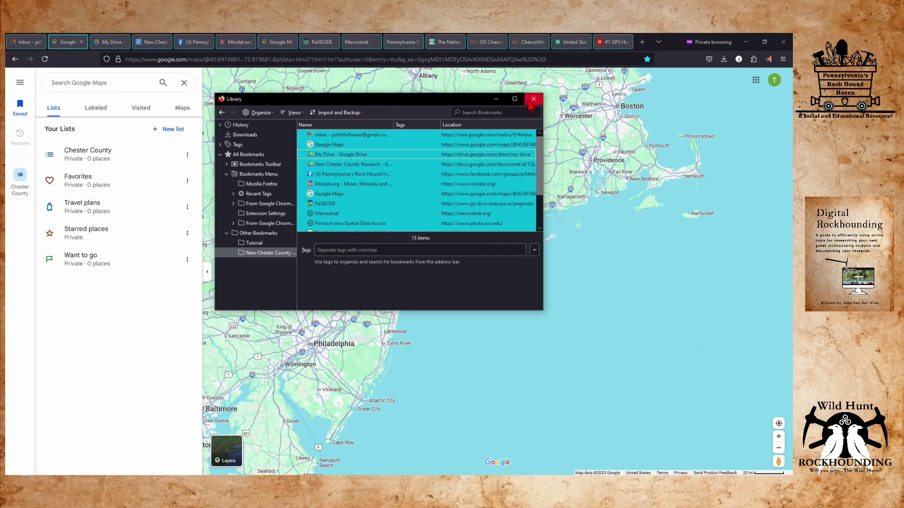
{"action": "left_click", "coordinate": [533, 99]}
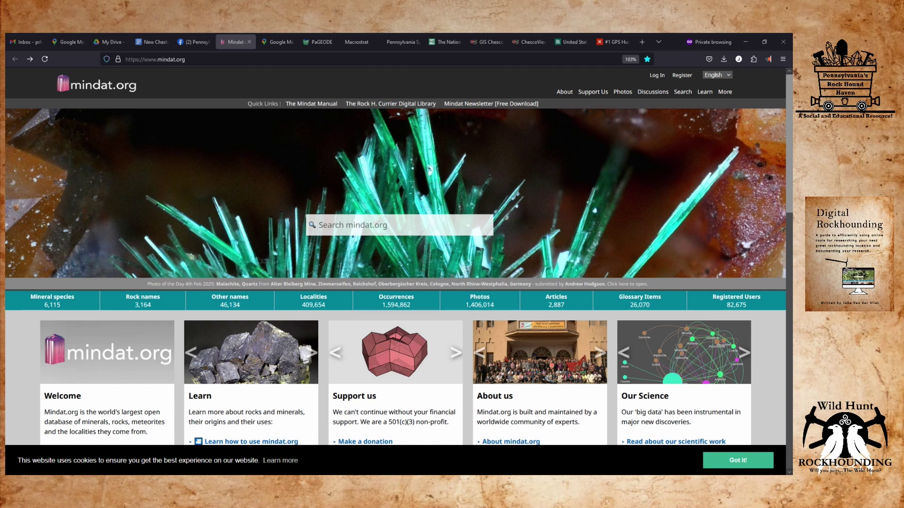
Search Mindat for 'Chest', choose Chester County, Pennsylvania, USA, and scroll to the Localities results.
{"action": "left_click", "coordinate": [388, 230]}
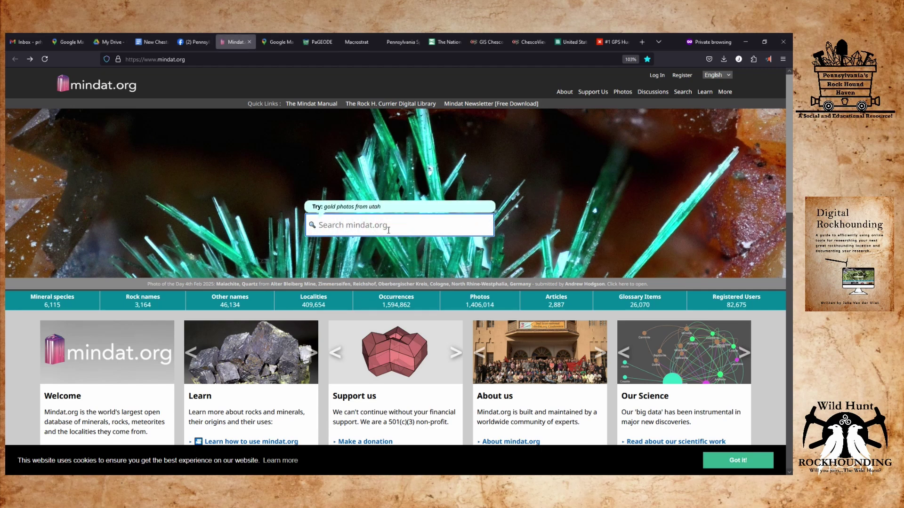
{"action": "type", "text": "Chest"}
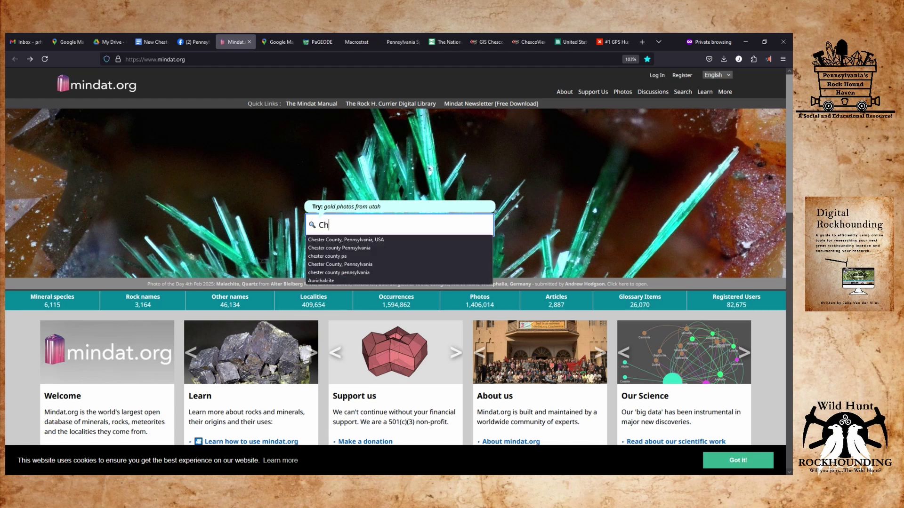
{"action": "left_click", "coordinate": [429, 240]}
{"action": "key", "text": "Return"}
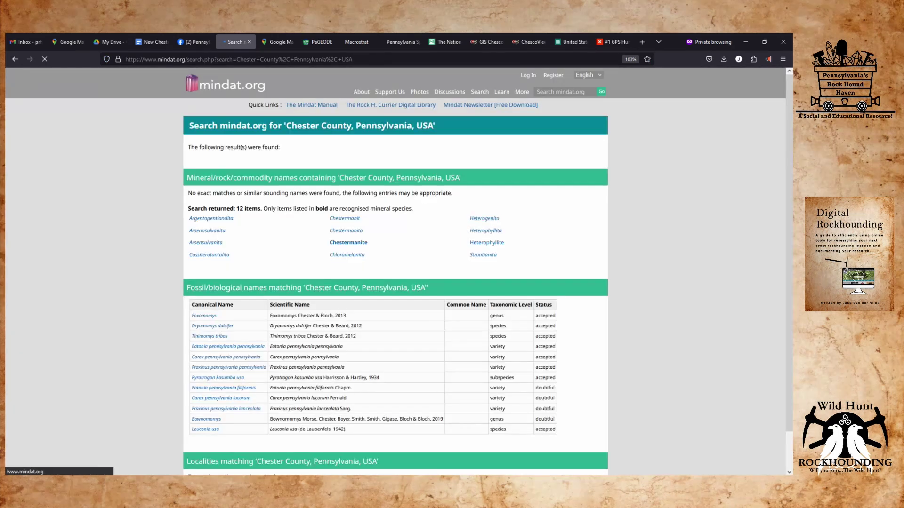
{"action": "scroll", "coordinate": [53, 276], "scroll_direction": "down", "scroll_amount": 5}
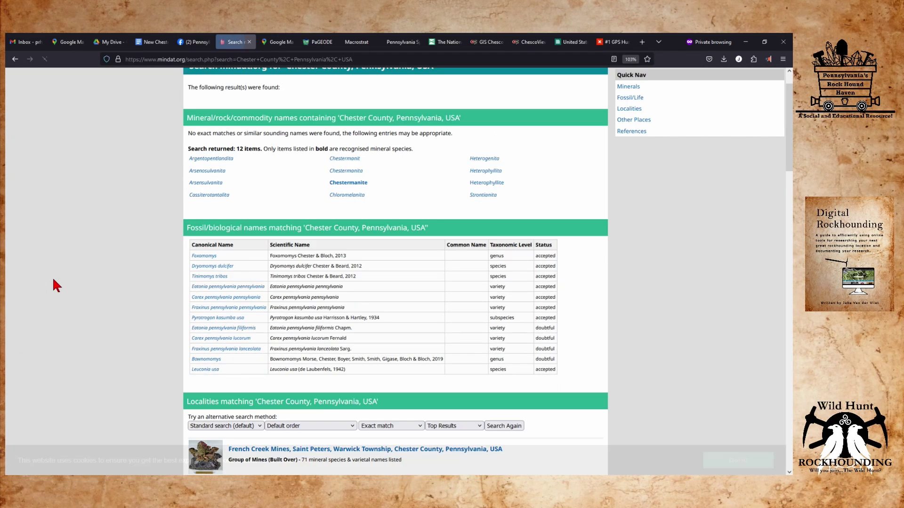
{"action": "scroll", "coordinate": [51, 281], "scroll_direction": "up", "scroll_amount": 3}
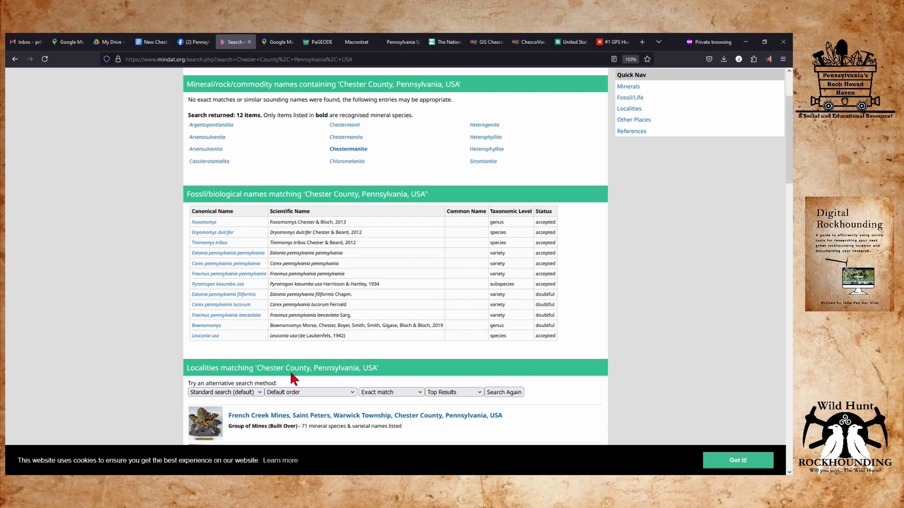
{"action": "scroll", "coordinate": [130, 347], "scroll_direction": "down", "scroll_amount": 3}
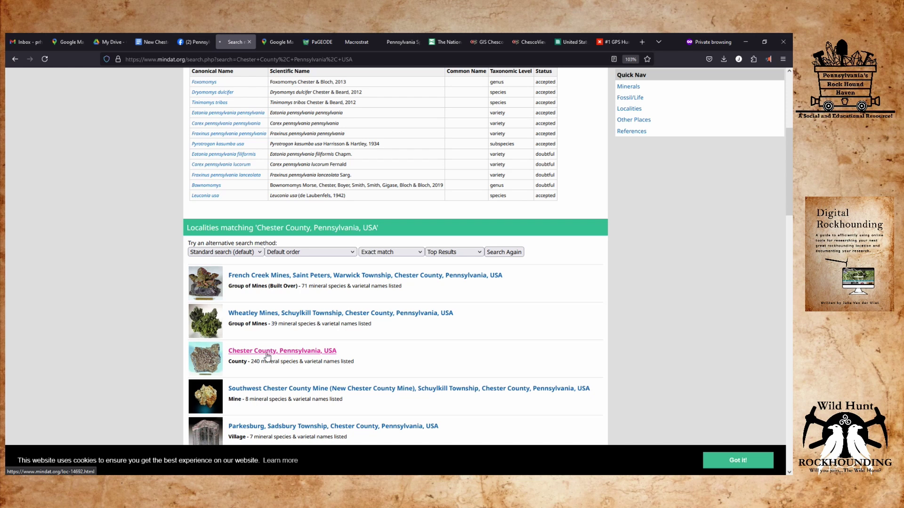
Open the Chester County, Pennsylvania locality page, show its map full screen, and zoom into the county.
{"action": "left_click", "coordinate": [267, 352]}
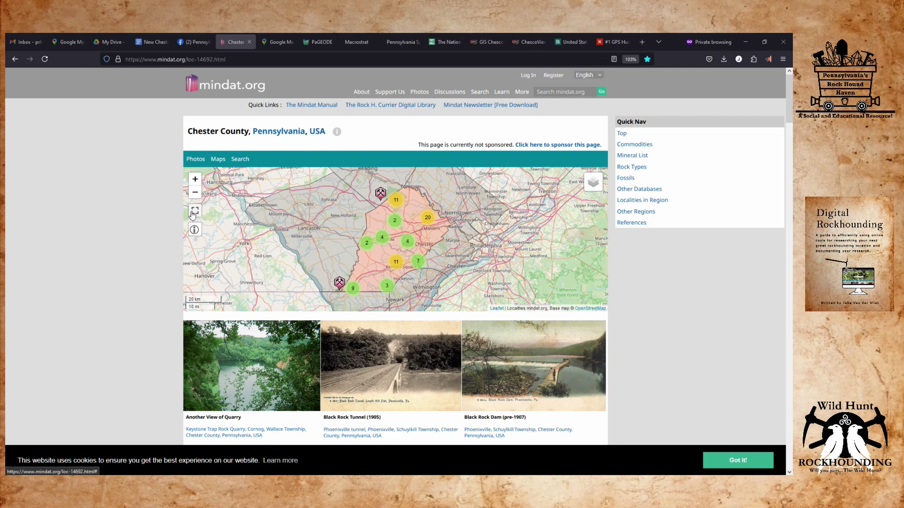
{"action": "left_click", "coordinate": [195, 212]}
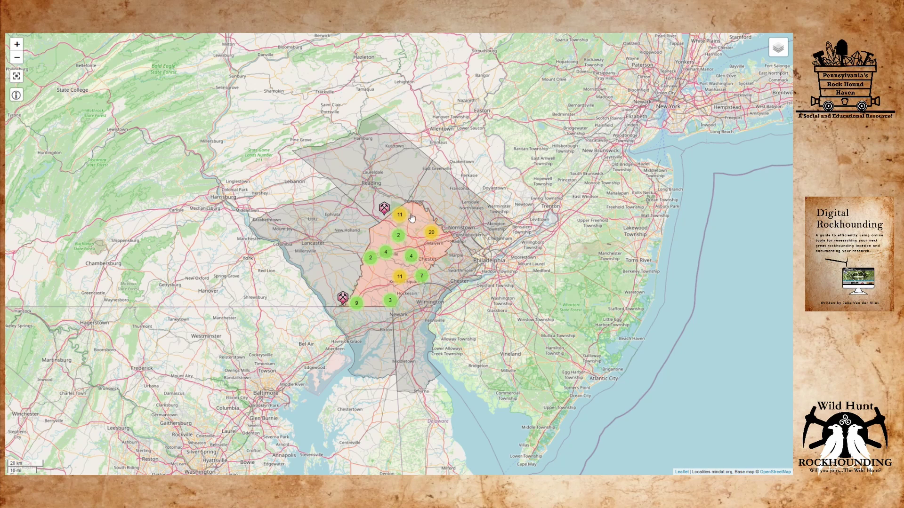
{"action": "left_click", "coordinate": [400, 261]}
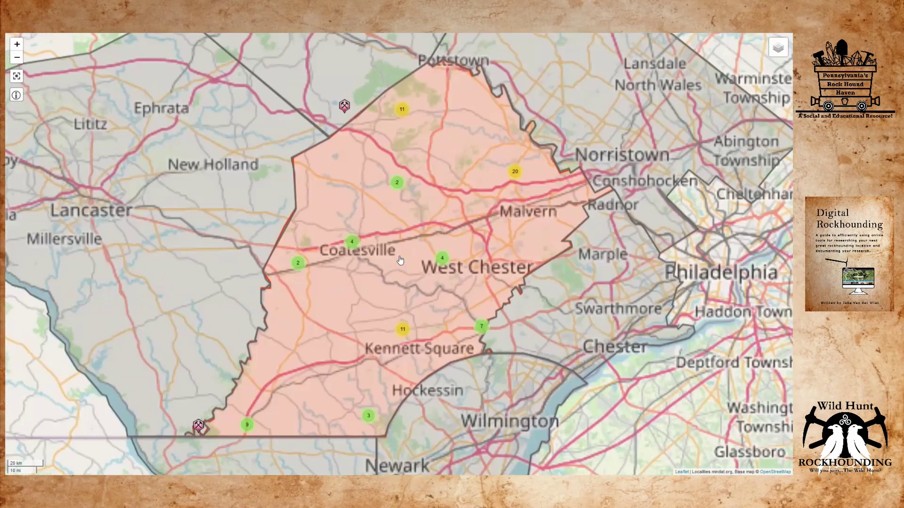
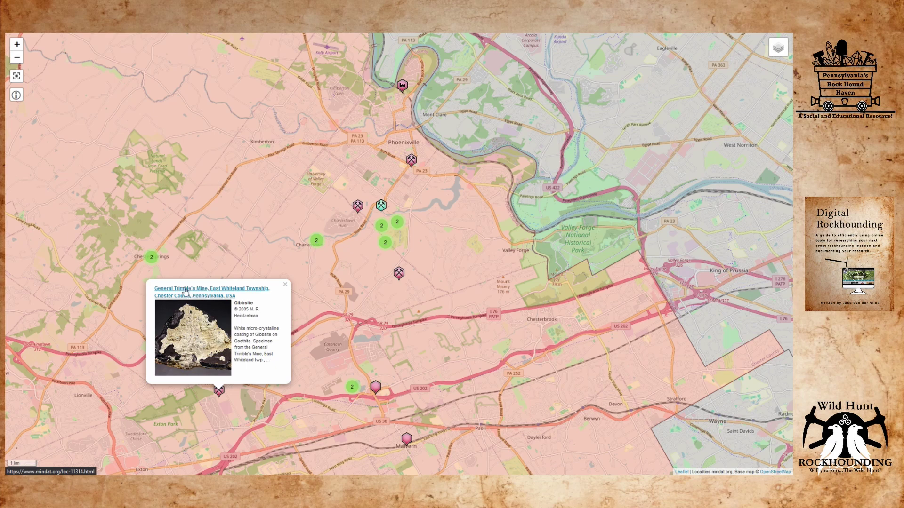
Open the General Trimble's Mine locality page and select its decimal coordinates 40.05121, -75.58975.
{"action": "left_click", "coordinate": [185, 291]}
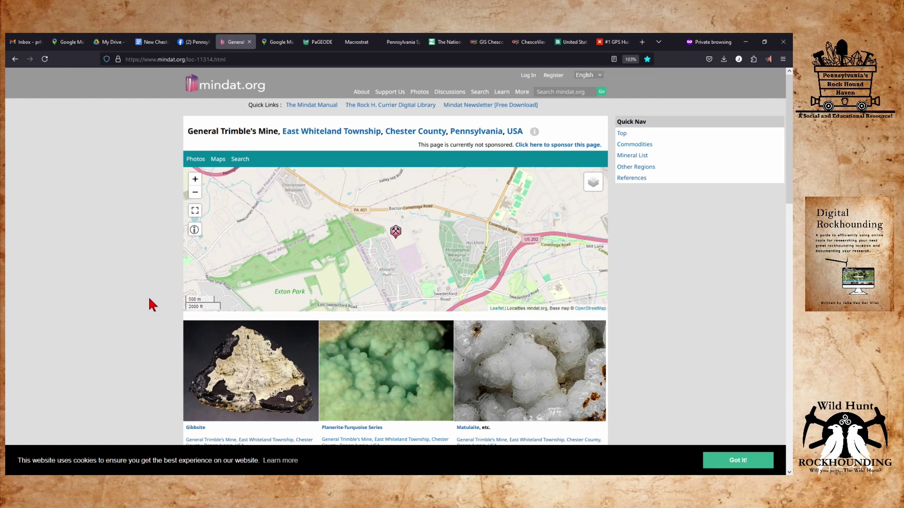
{"action": "scroll", "coordinate": [149, 301], "scroll_direction": "down", "scroll_amount": 3}
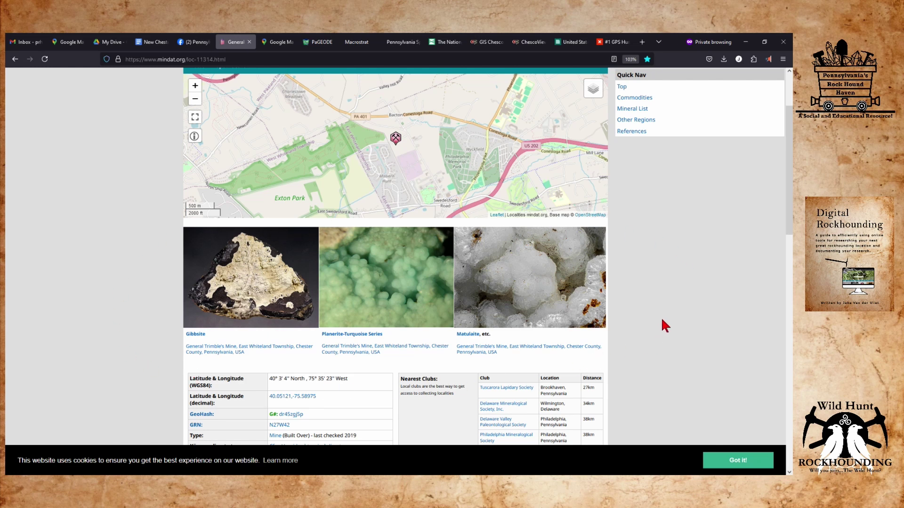
{"action": "scroll", "coordinate": [655, 318], "scroll_direction": "down", "scroll_amount": 4}
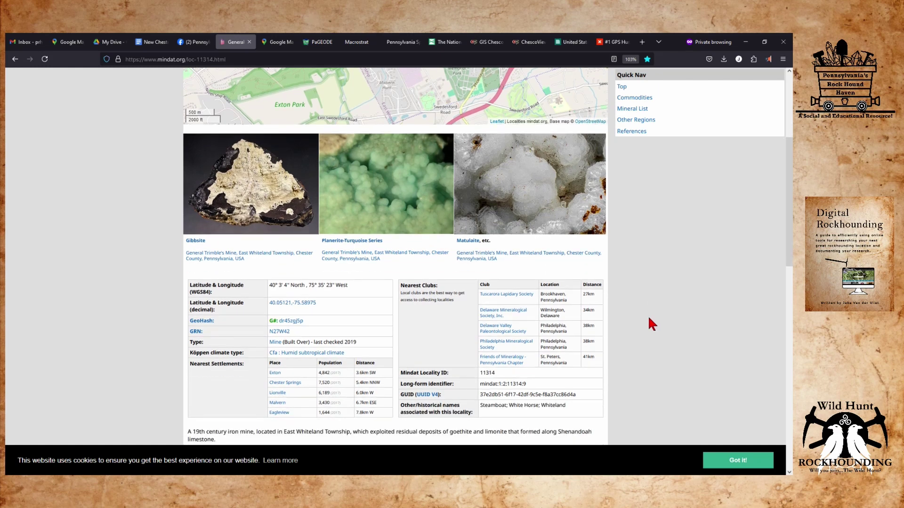
{"action": "scroll", "coordinate": [647, 318], "scroll_direction": "down", "scroll_amount": 3}
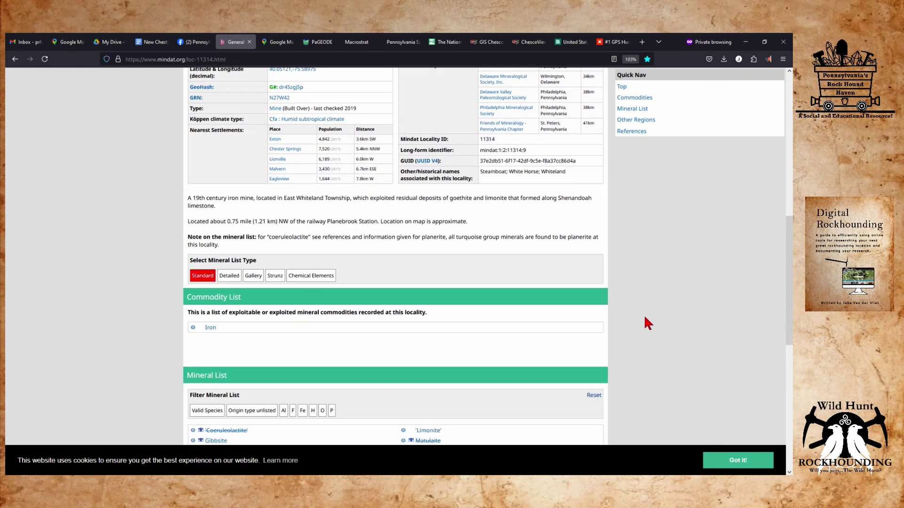
{"action": "scroll", "coordinate": [644, 318], "scroll_direction": "up", "scroll_amount": 2}
{"action": "scroll", "coordinate": [645, 318], "scroll_direction": "up", "scroll_amount": 4}
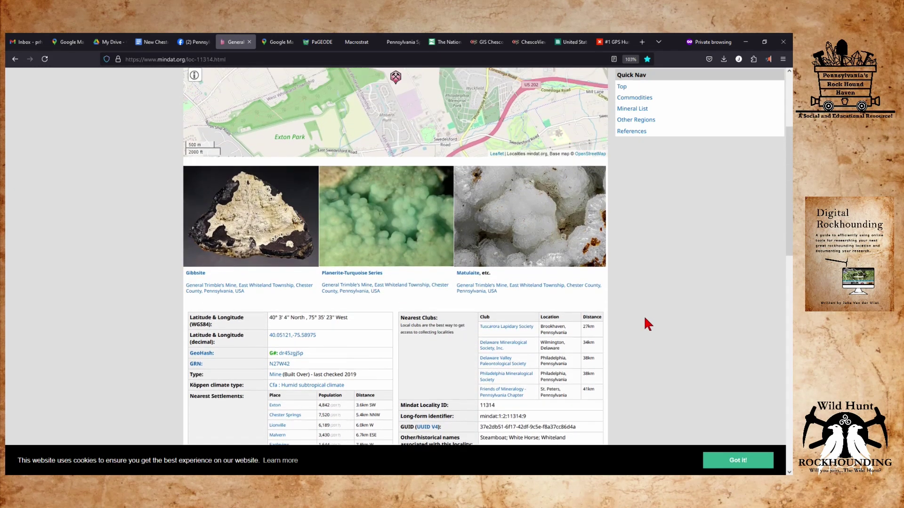
{"action": "scroll", "coordinate": [645, 324], "scroll_direction": "up", "scroll_amount": 3}
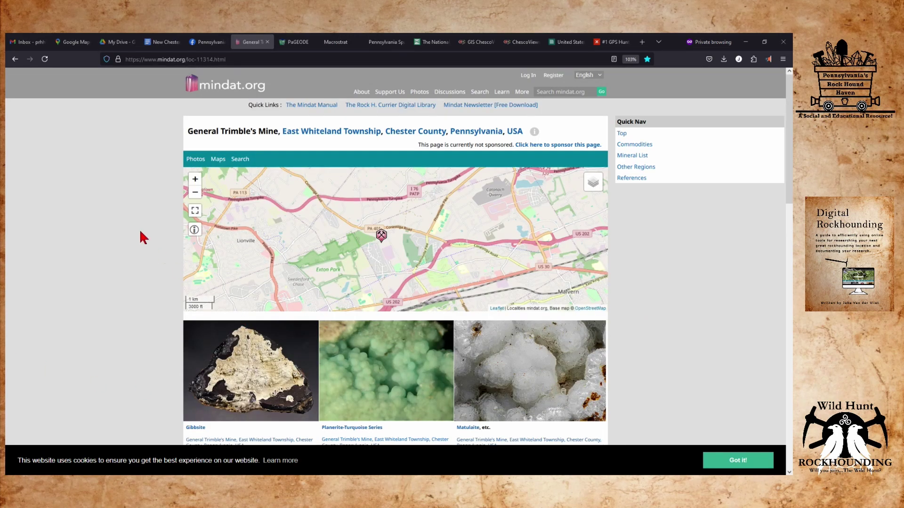
{"action": "scroll", "coordinate": [128, 212], "scroll_direction": "down", "scroll_amount": 2}
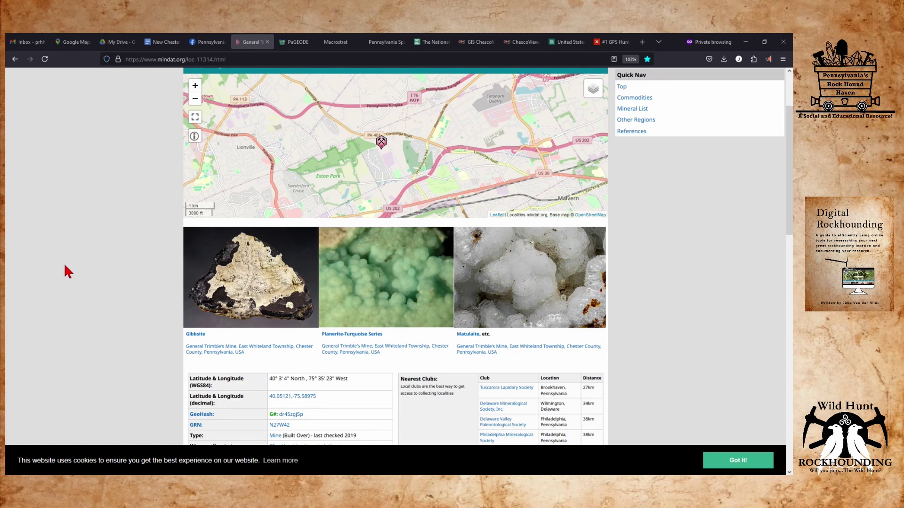
{"action": "scroll", "coordinate": [105, 257], "scroll_direction": "down", "scroll_amount": 2}
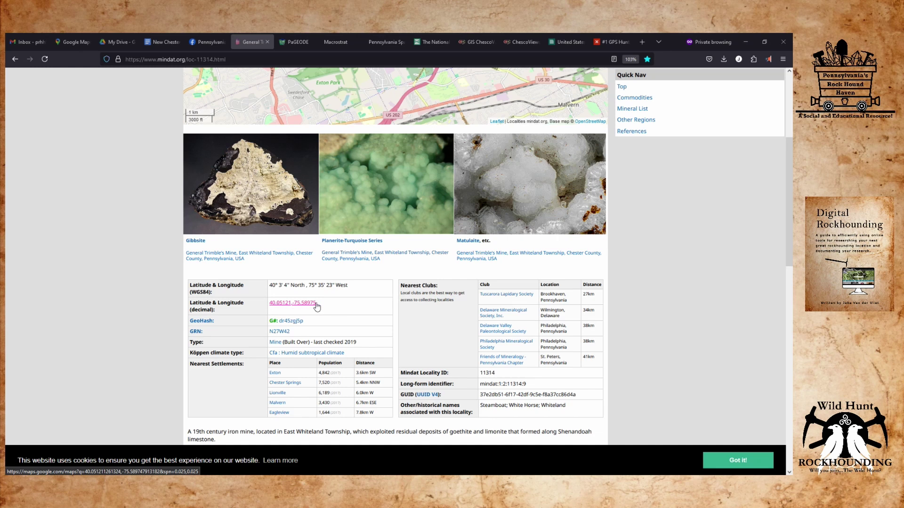
{"action": "left_click_drag", "start_coordinate": [316, 303], "coordinate": [268, 306]}
{"action": "key", "text": "ctrl+c"}
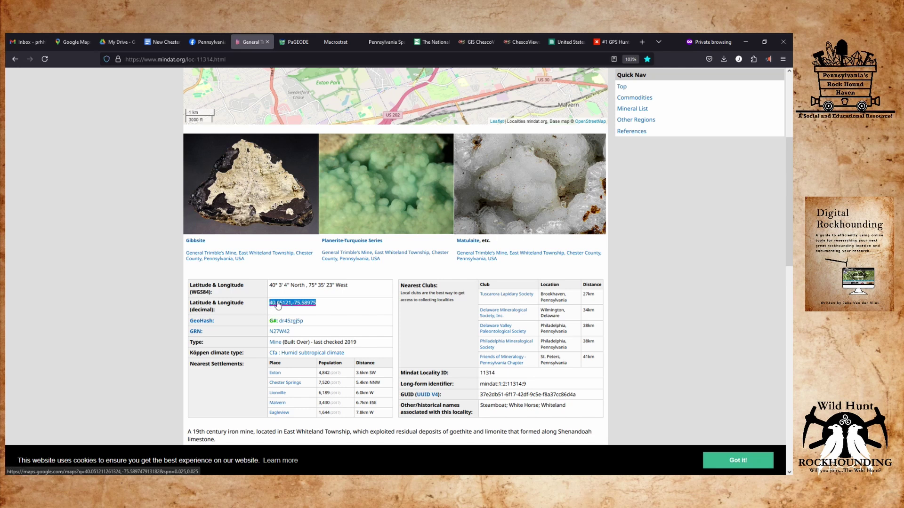
Copy the coordinates 40.05121, -75.58975 and paste them into the Chester County research document.
{"action": "right_click", "coordinate": [278, 305]}
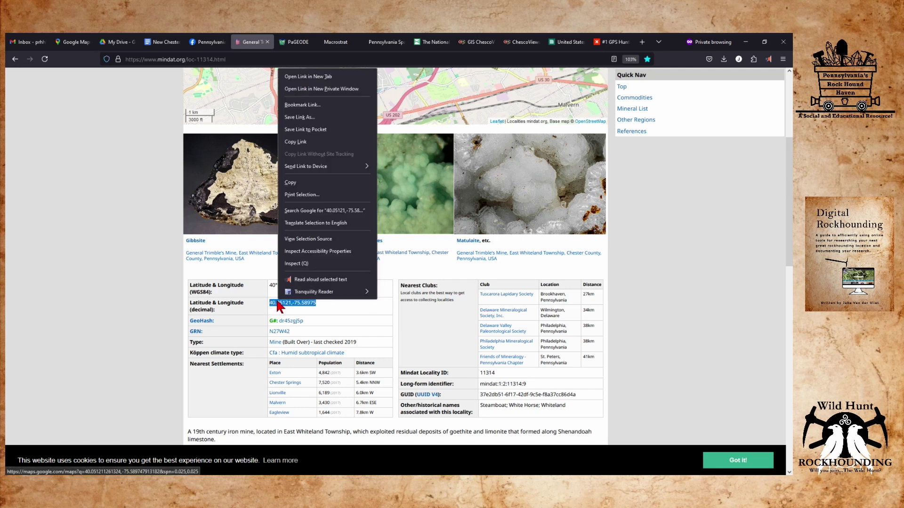
{"action": "left_click", "coordinate": [290, 183]}
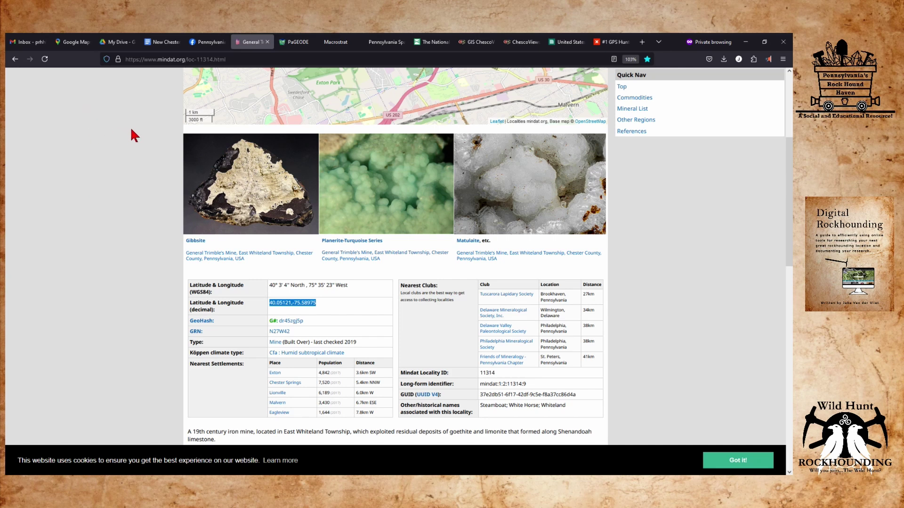
{"action": "left_click", "coordinate": [167, 42]}
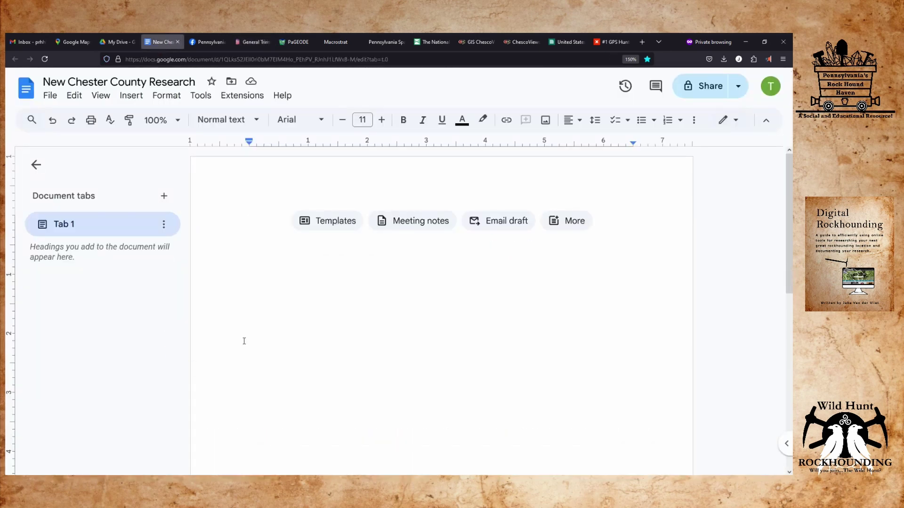
{"action": "right_click", "coordinate": [238, 226]}
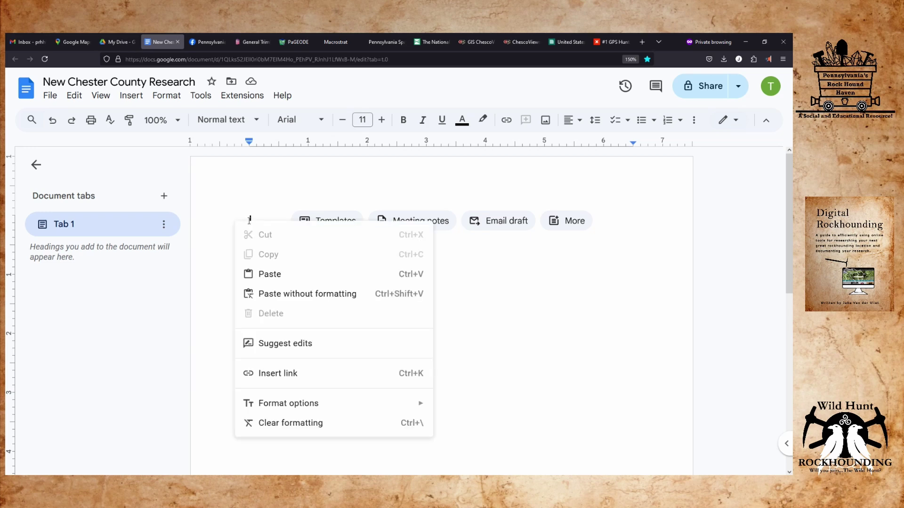
{"action": "left_click", "coordinate": [295, 273]}
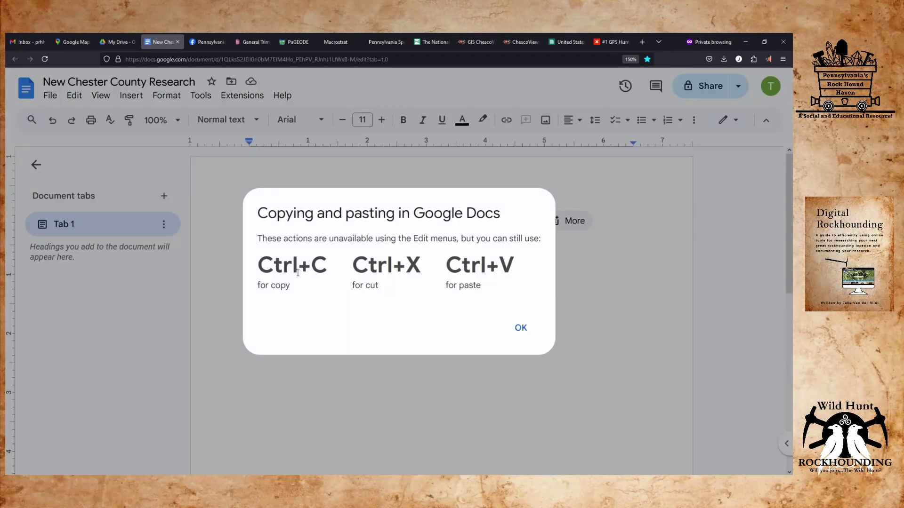
{"action": "left_click", "coordinate": [520, 328]}
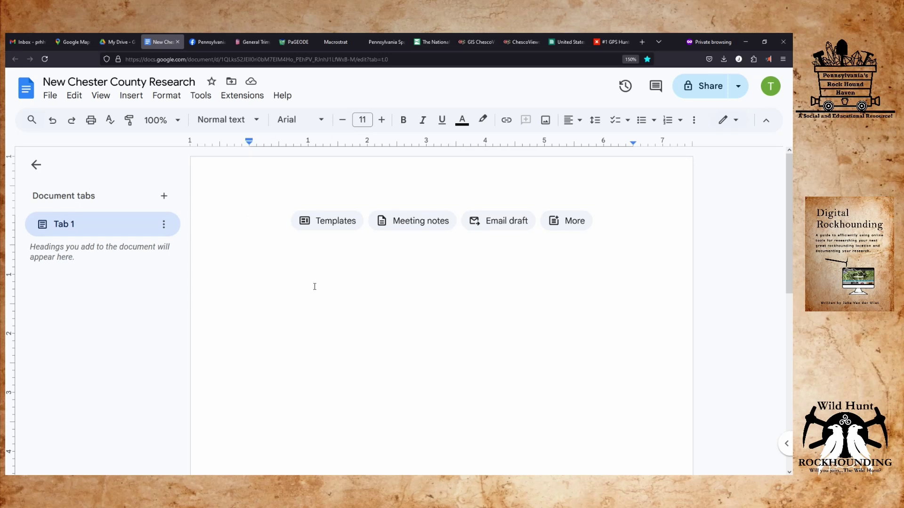
{"action": "key", "text": "ctrl+v"}
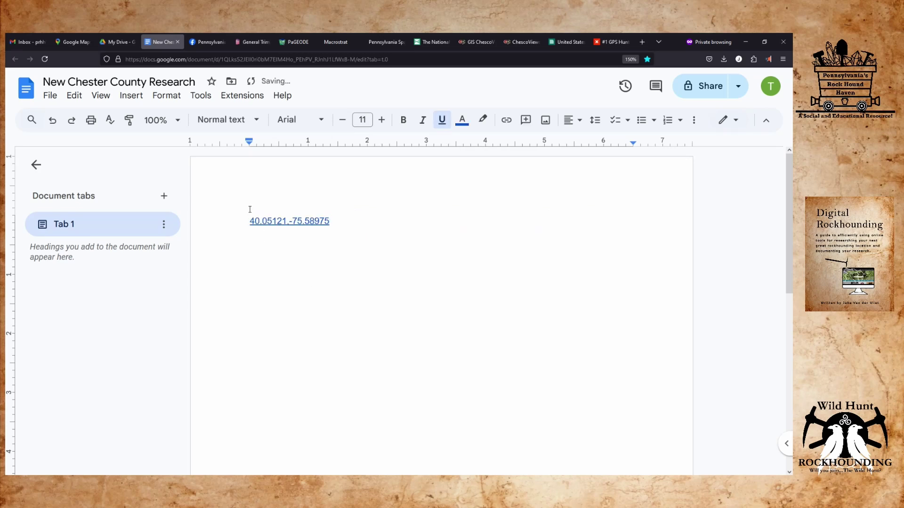
Add the line 'General Trimbles Mine' above the pasted coordinates link.
{"action": "left_click", "coordinate": [249, 221]}
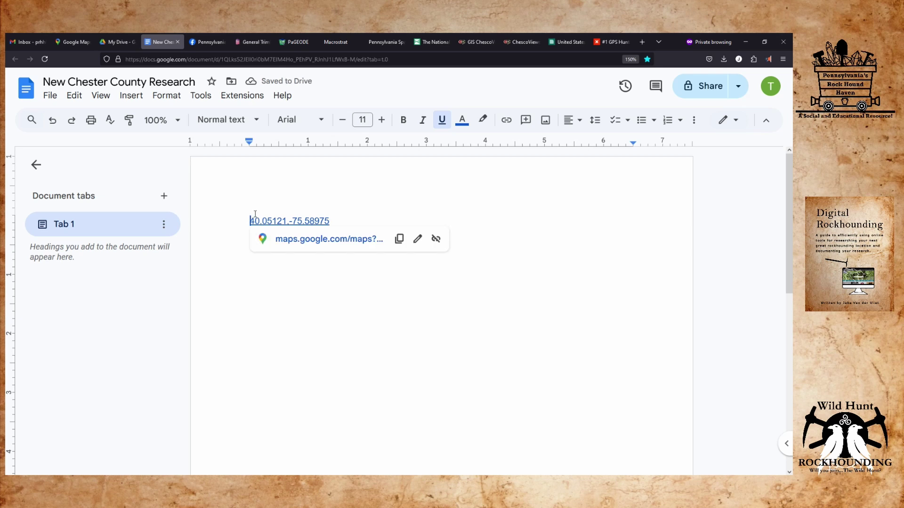
{"action": "key", "text": "Return"}
{"action": "left_click", "coordinate": [255, 215]}
{"action": "type", "text": "General"}
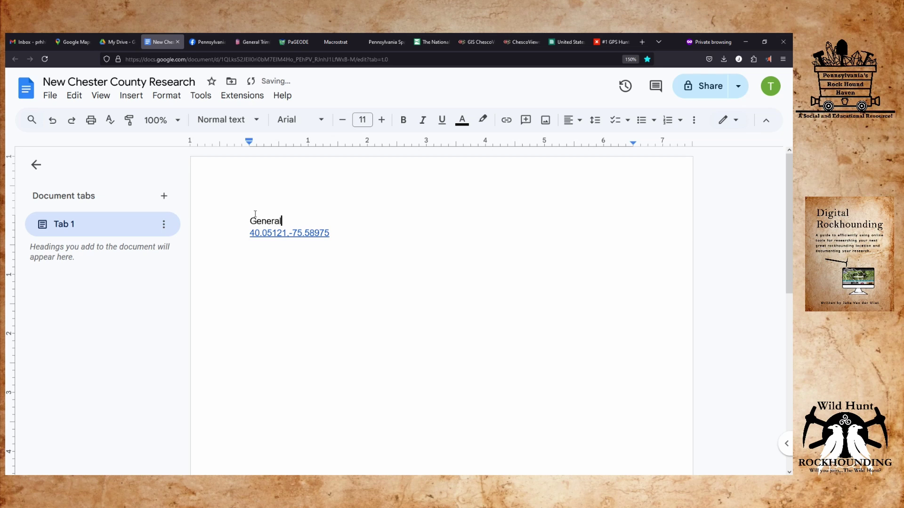
{"action": "type", "text": " Trimbles Mine"}
Retitle the Docs file 'General Trimbles Mine' and go back to the Mindat tab.
{"action": "left_click", "coordinate": [146, 82]}
{"action": "left_click_drag", "start_coordinate": [195, 81], "coordinate": [44, 82]}
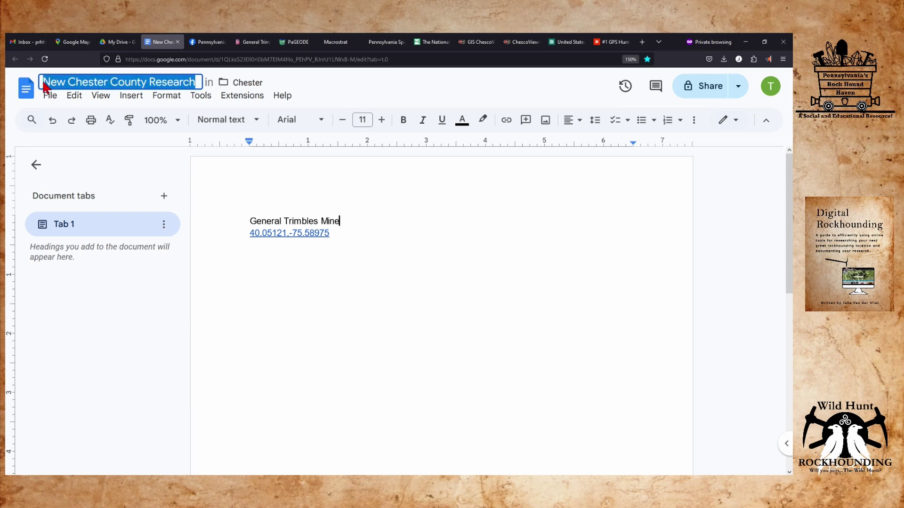
{"action": "type", "text": "Genera"}
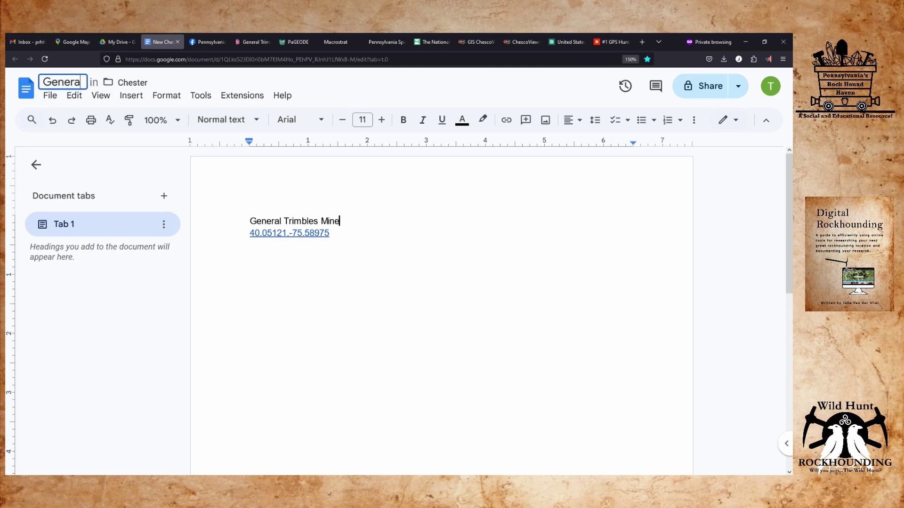
{"action": "type", "text": "l Trimbles M"}
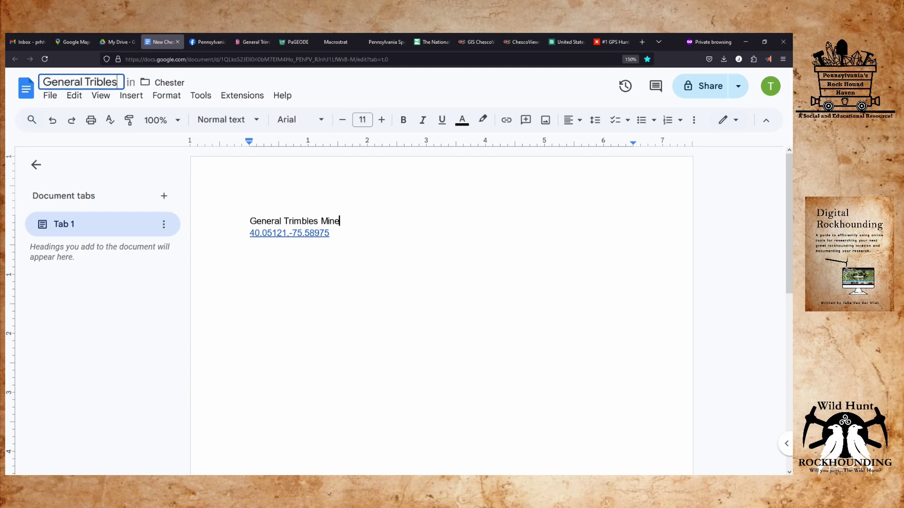
{"action": "key", "text": "BackSpace"}
{"action": "key", "text": "BackSpace"}
{"action": "key", "text": "BackSpace"}
{"action": "key", "text": "BackSpace"}
{"action": "key", "text": "BackSpace"}
{"action": "key", "text": "BackSpace"}
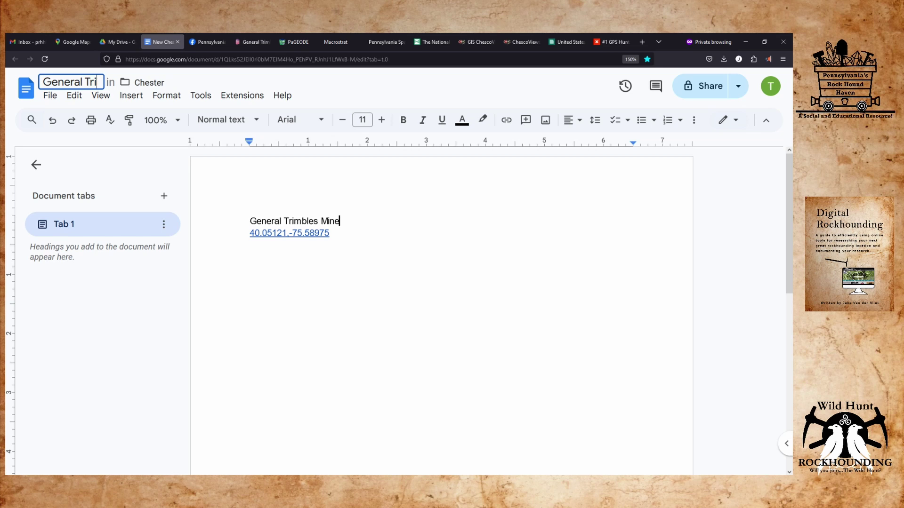
{"action": "type", "text": "mbles"}
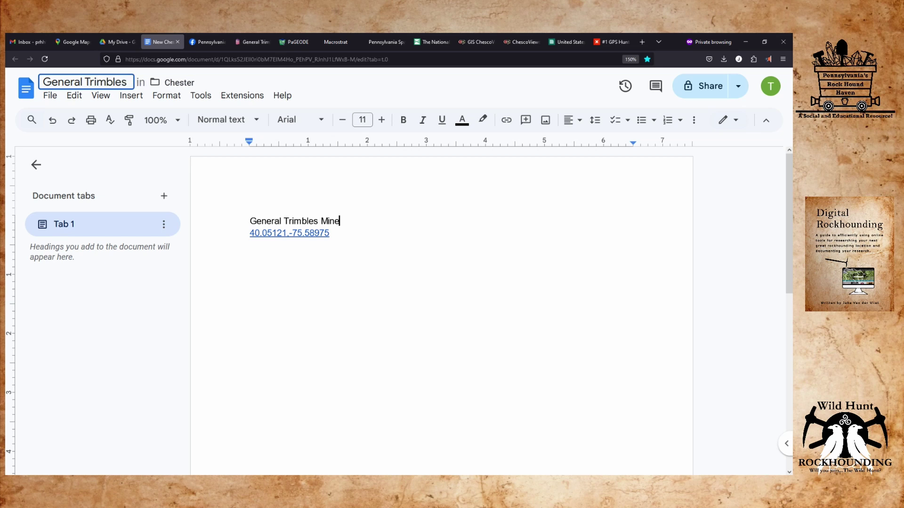
{"action": "type", "text": " Mine"}
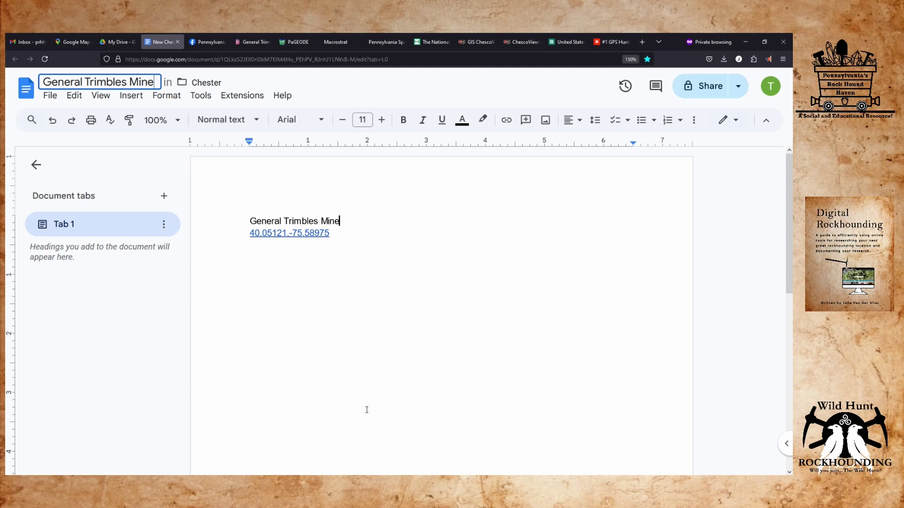
{"action": "left_click", "coordinate": [409, 316]}
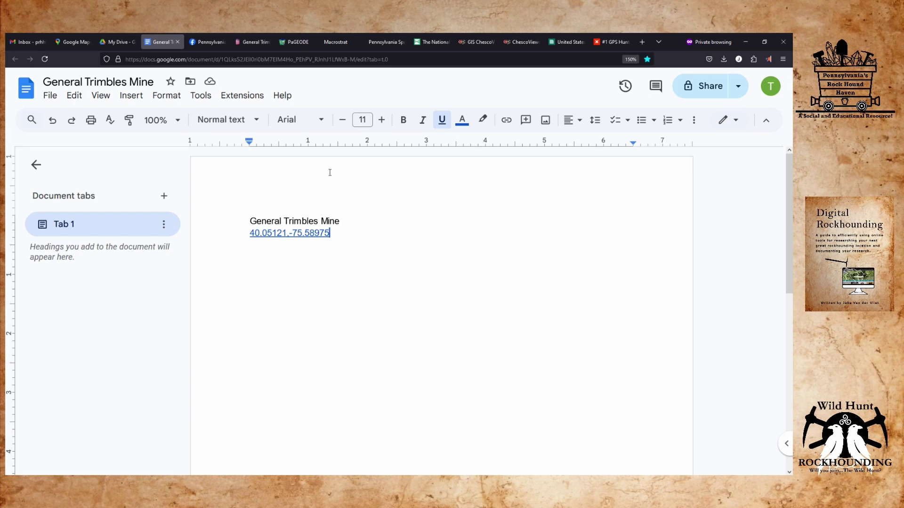
{"action": "left_click", "coordinate": [266, 43]}
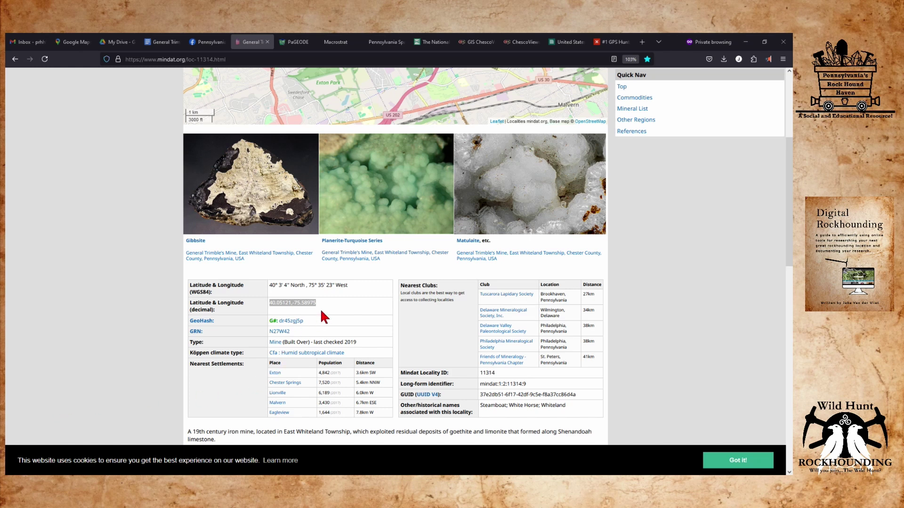
Open Mindat's decimal coordinates 40.05121, -75.58975 as a pin in Google Maps.
{"action": "left_click", "coordinate": [332, 305]}
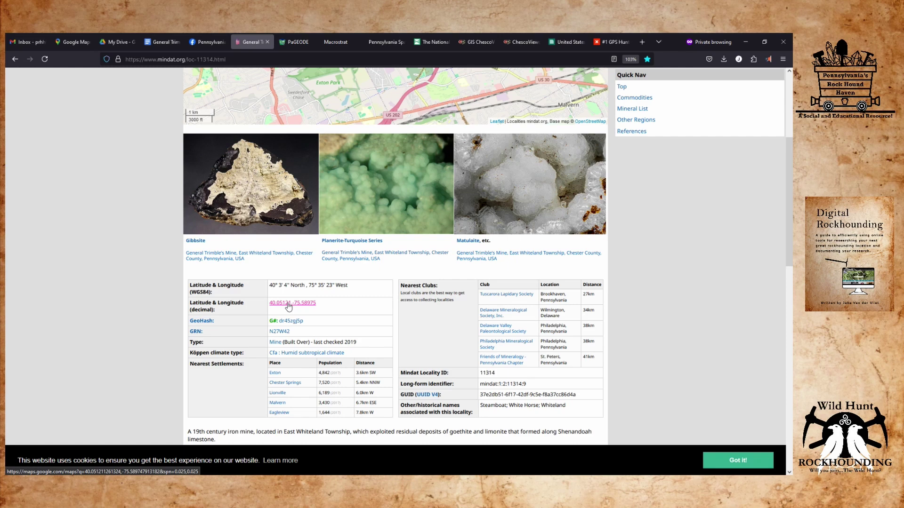
{"action": "left_click", "coordinate": [287, 303]}
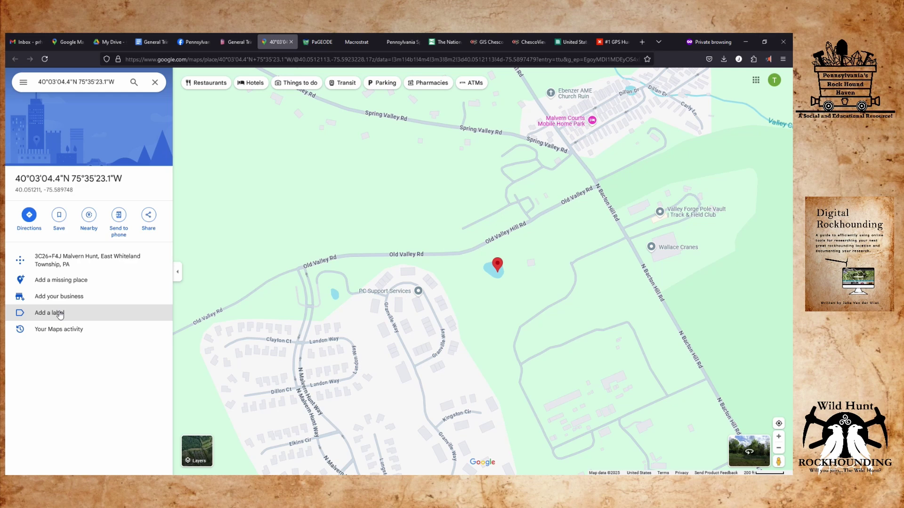
Label the dropped pin 'General Trimbles Mine'.
{"action": "left_click", "coordinate": [59, 313]}
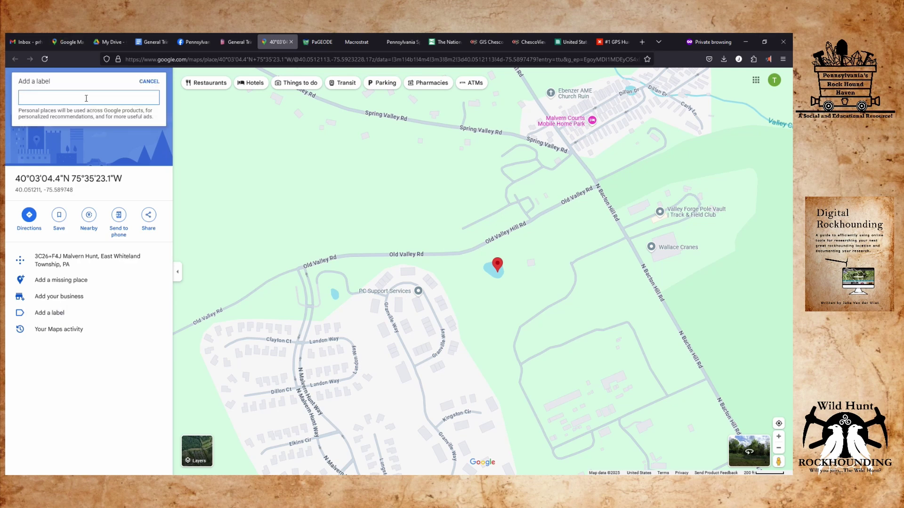
{"action": "type", "text": "General Trimbles Mine"}
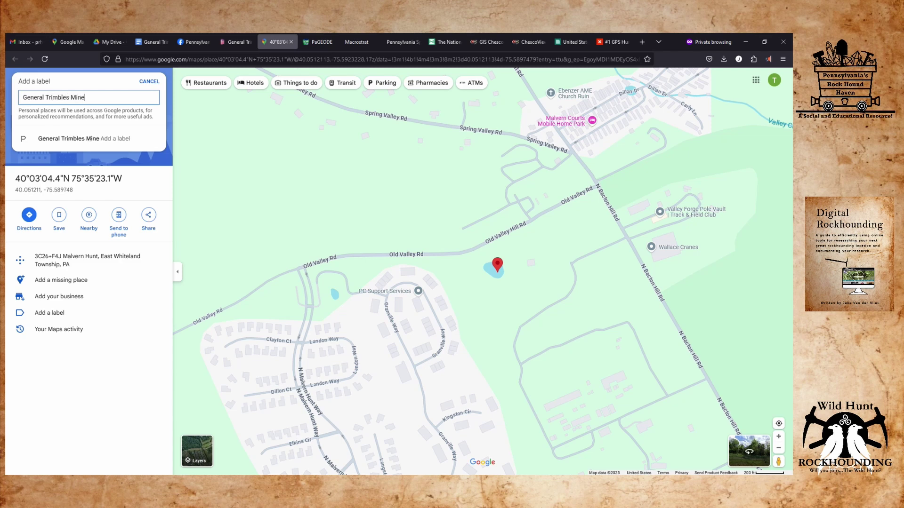
{"action": "triple_click", "coordinate": [114, 96]}
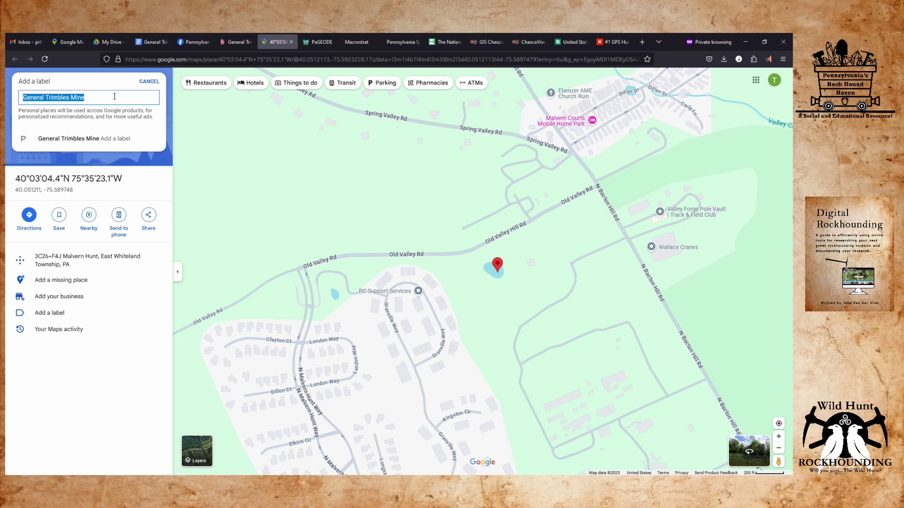
{"action": "key", "text": "Return"}
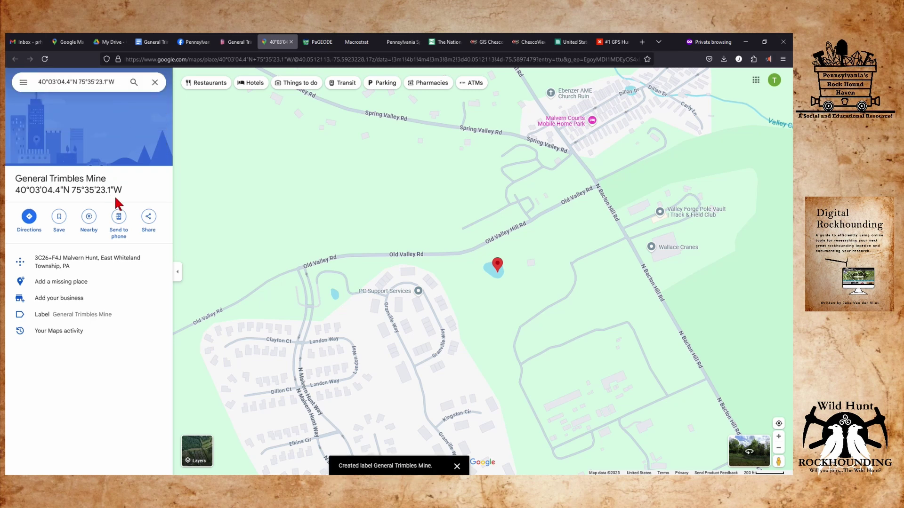
Save the pin to the Chester County list and return to the Mindat page.
{"action": "left_click", "coordinate": [59, 218]}
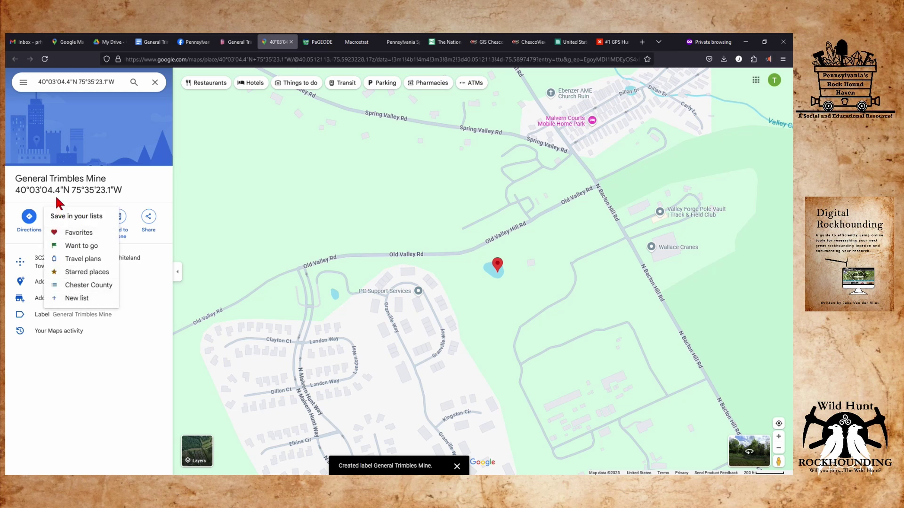
{"action": "left_click", "coordinate": [76, 285]}
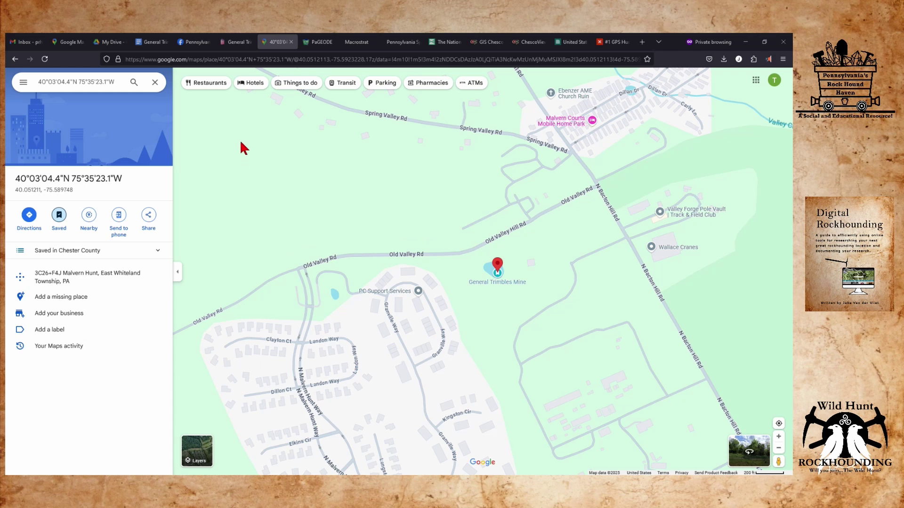
{"action": "left_click", "coordinate": [235, 43]}
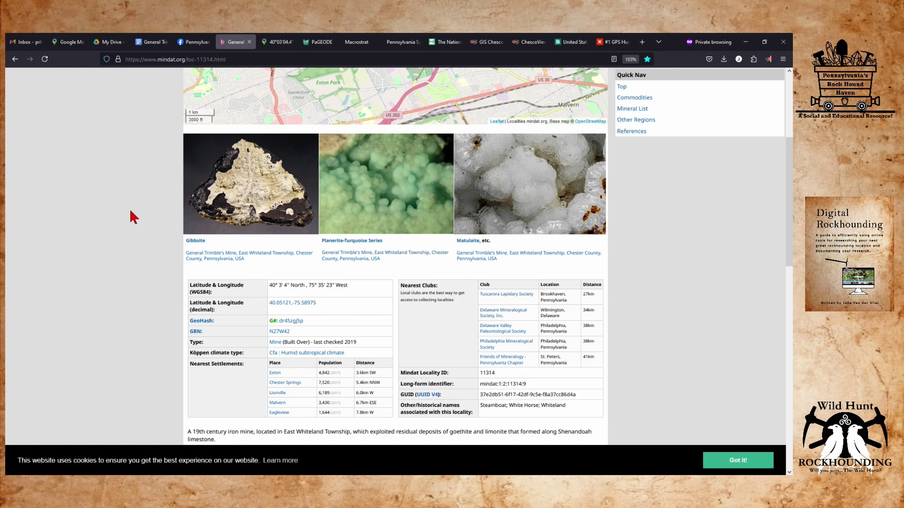
Scroll to the Mineral List and open the Gibbsite occurrence page for General Trimble's Mine.
{"action": "scroll", "coordinate": [133, 216], "scroll_direction": "down", "scroll_amount": 3}
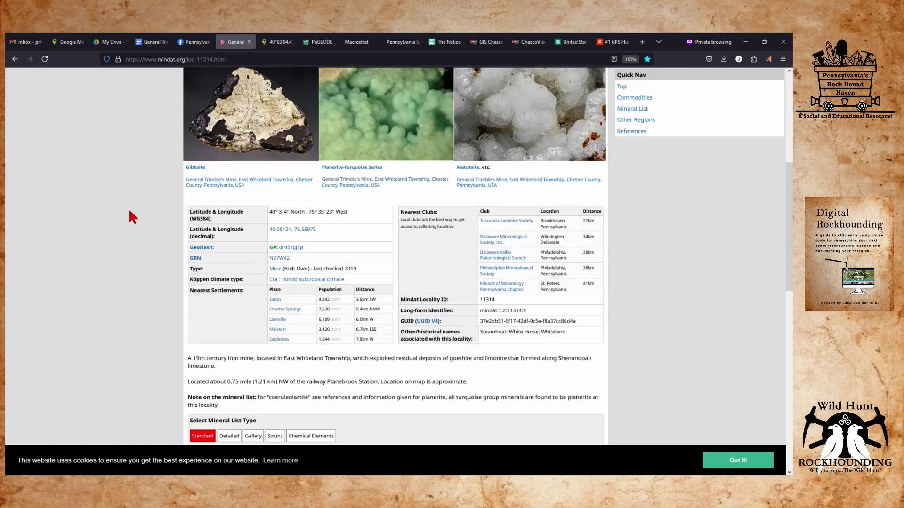
{"action": "scroll", "coordinate": [128, 208], "scroll_direction": "down", "scroll_amount": 4}
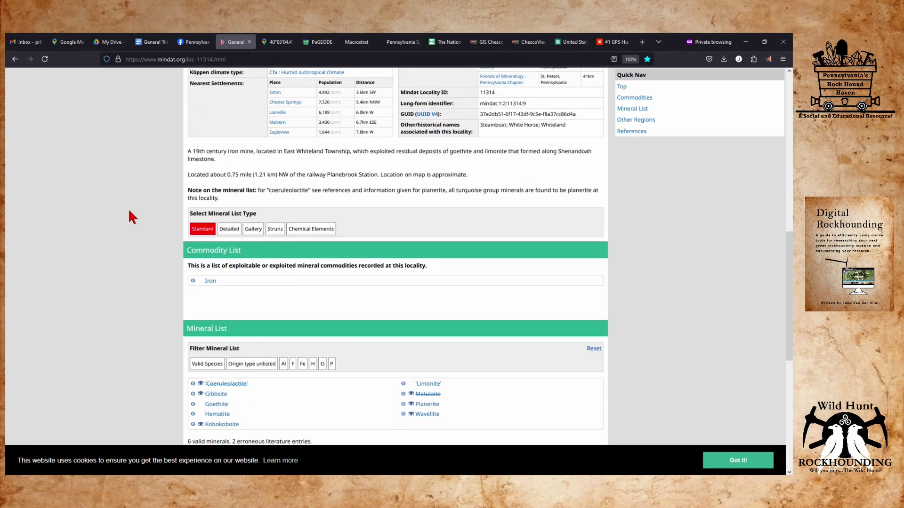
{"action": "scroll", "coordinate": [128, 211], "scroll_direction": "down", "scroll_amount": 1}
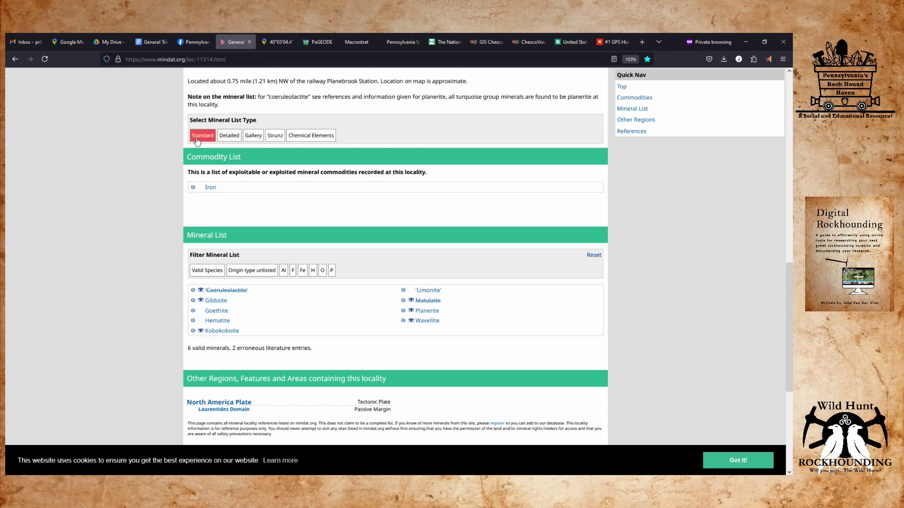
{"action": "left_click", "coordinate": [250, 136]}
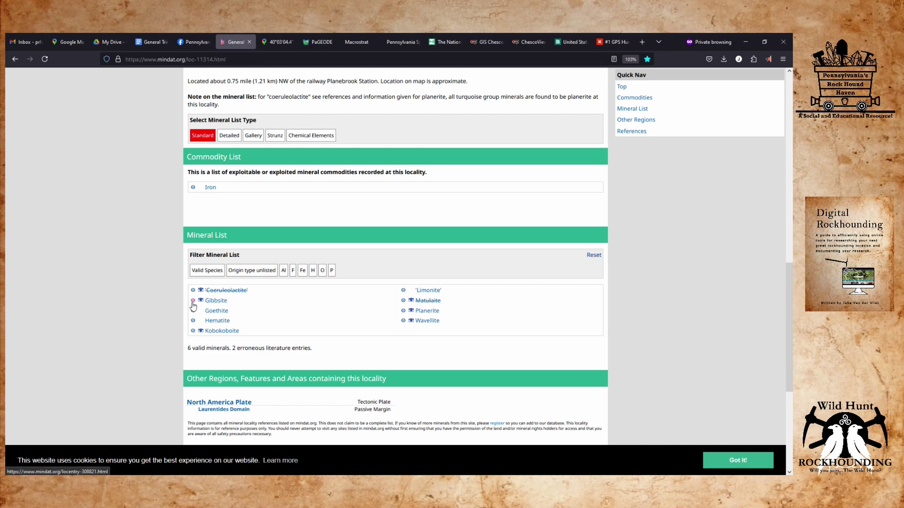
{"action": "left_click", "coordinate": [193, 301]}
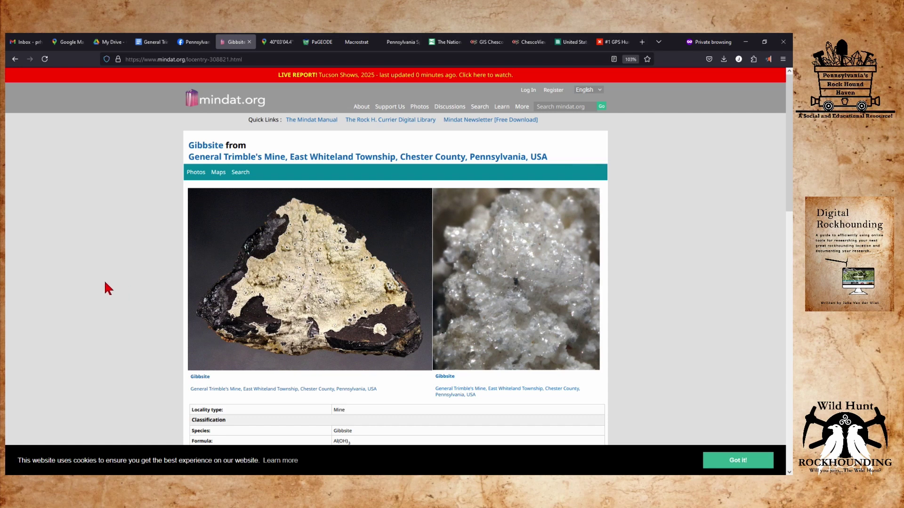
{"action": "scroll", "coordinate": [96, 282], "scroll_direction": "down", "scroll_amount": 6}
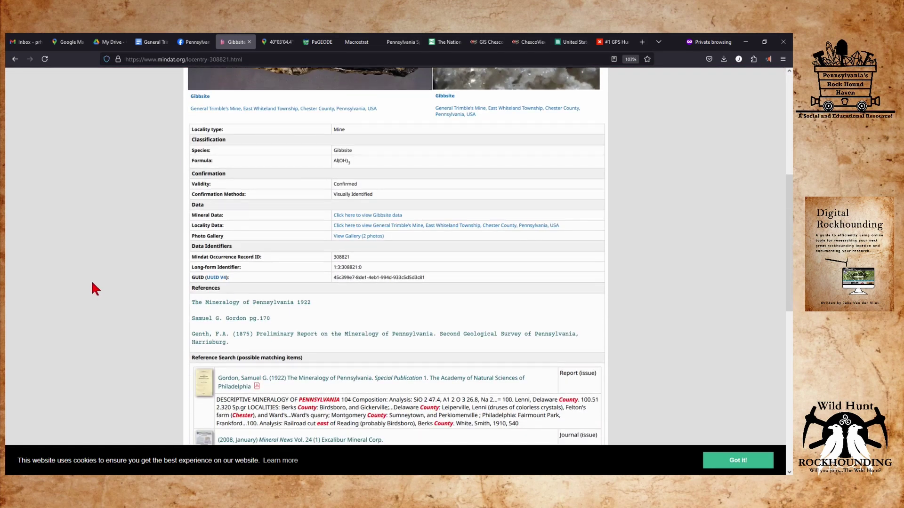
{"action": "scroll", "coordinate": [94, 289], "scroll_direction": "down", "scroll_amount": 2}
{"action": "scroll", "coordinate": [87, 293], "scroll_direction": "up", "scroll_amount": 4}
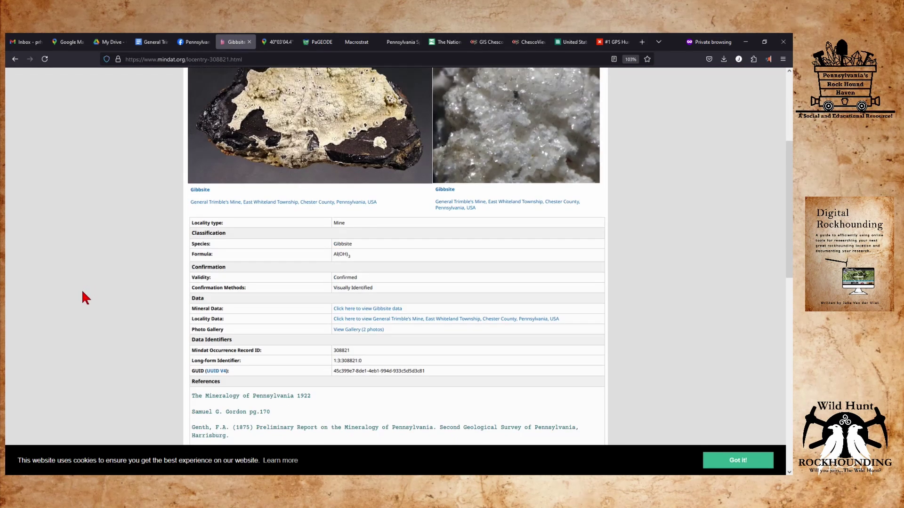
{"action": "scroll", "coordinate": [83, 296], "scroll_direction": "up", "scroll_amount": 3}
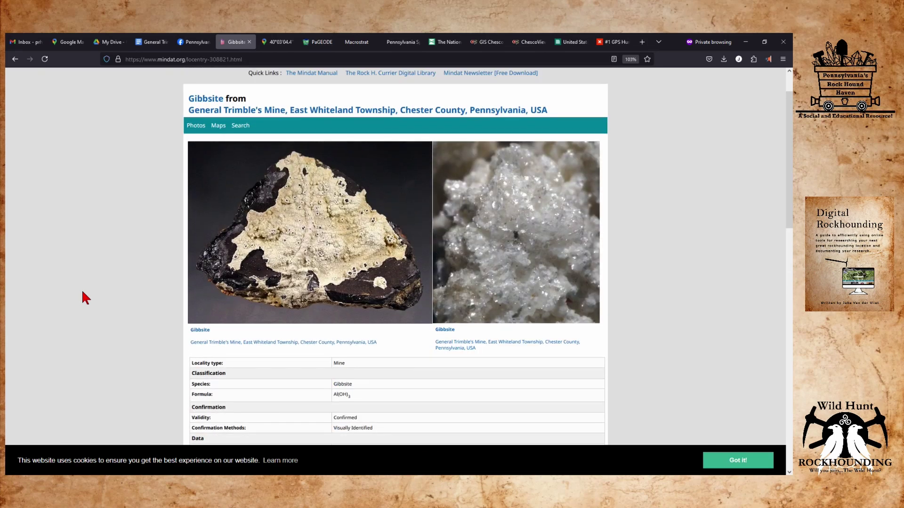
{"action": "scroll", "coordinate": [83, 297], "scroll_direction": "down", "scroll_amount": 6}
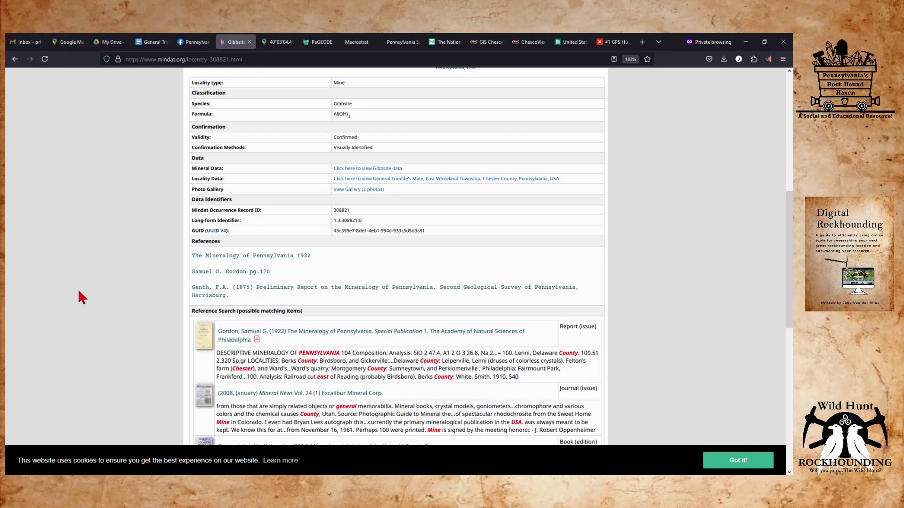
{"action": "scroll", "coordinate": [79, 292], "scroll_direction": "down", "scroll_amount": 2}
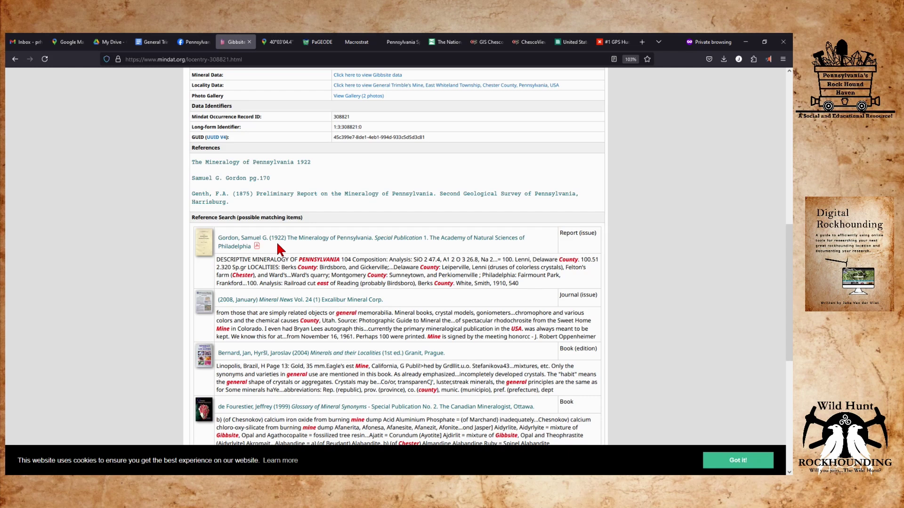
{"action": "scroll", "coordinate": [336, 270], "scroll_direction": "up", "scroll_amount": 3}
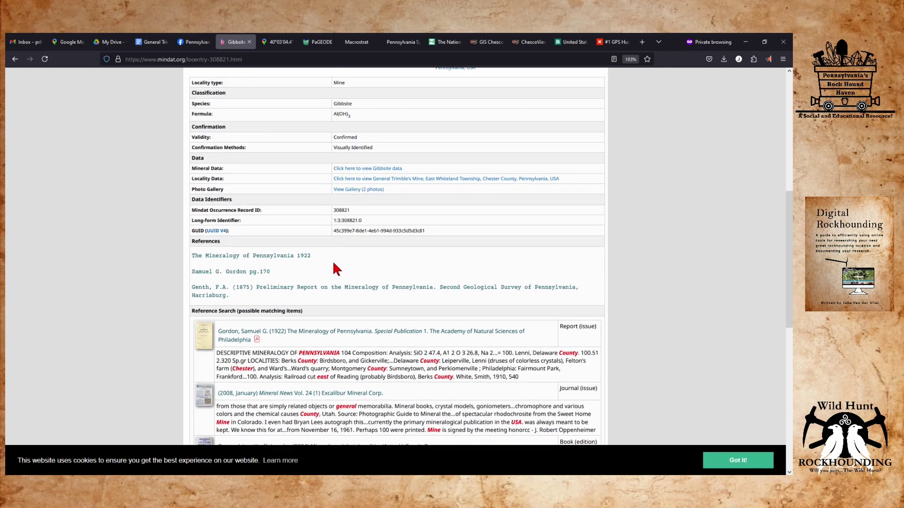
{"action": "scroll", "coordinate": [336, 270], "scroll_direction": "down", "scroll_amount": 6}
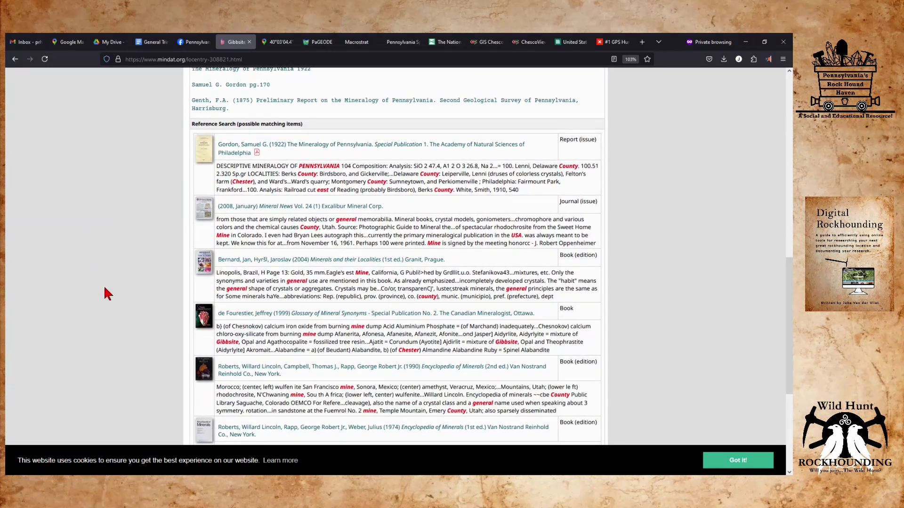
{"action": "scroll", "coordinate": [136, 326], "scroll_direction": "down", "scroll_amount": 3}
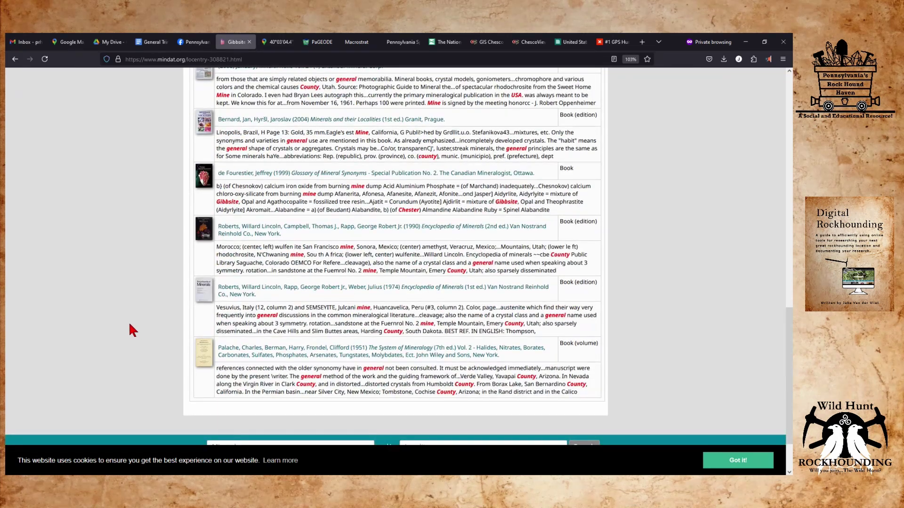
{"action": "scroll", "coordinate": [126, 323], "scroll_direction": "up", "scroll_amount": 20}
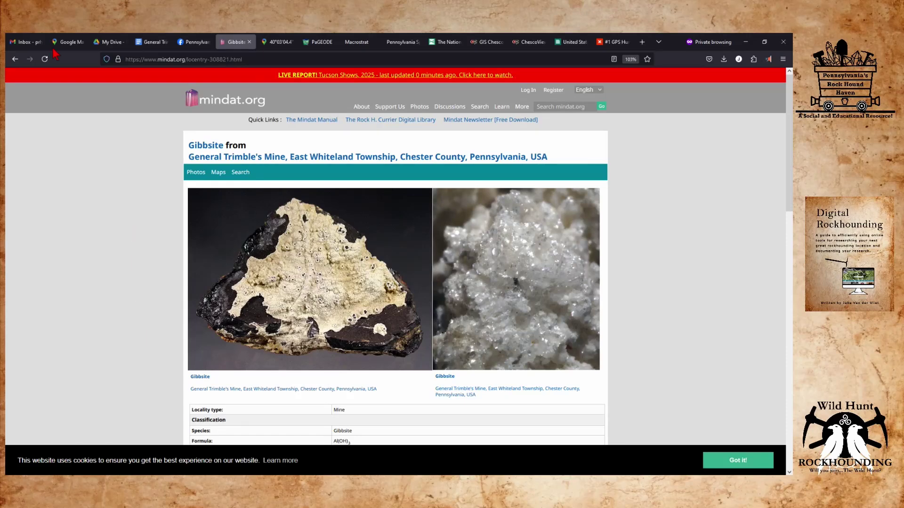
Return to the locality page, browse the Gibbsite photo gallery, then go back again.
{"action": "left_click", "coordinate": [15, 58]}
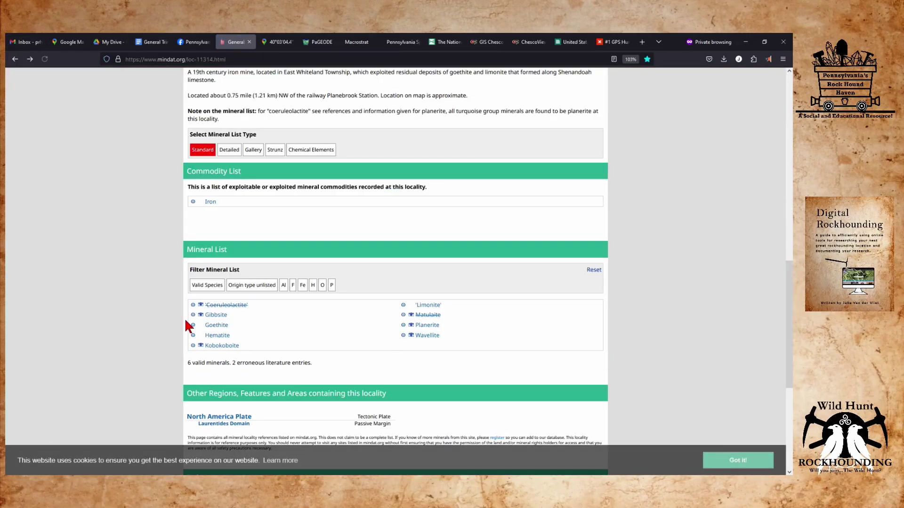
{"action": "left_click", "coordinate": [200, 314]}
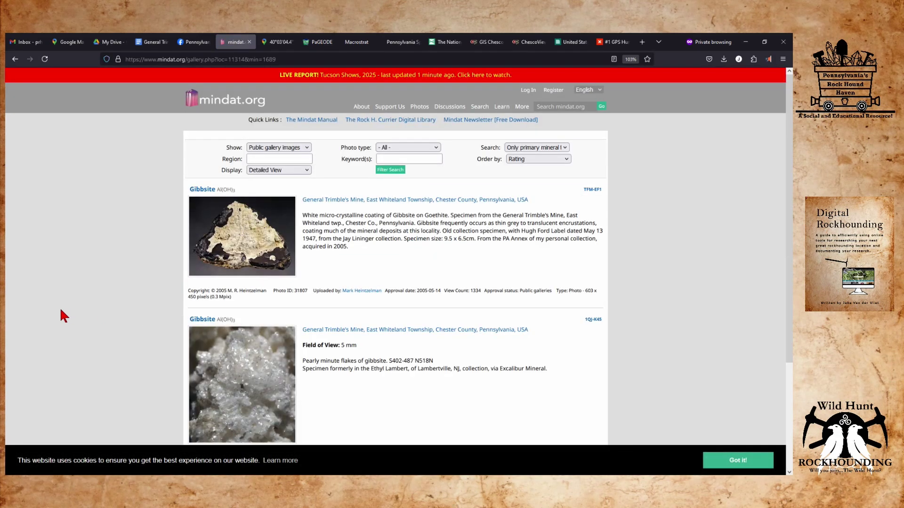
{"action": "scroll", "coordinate": [59, 315], "scroll_direction": "down", "scroll_amount": 3}
{"action": "scroll", "coordinate": [56, 314], "scroll_direction": "up", "scroll_amount": 3}
{"action": "left_click", "coordinate": [14, 60]}
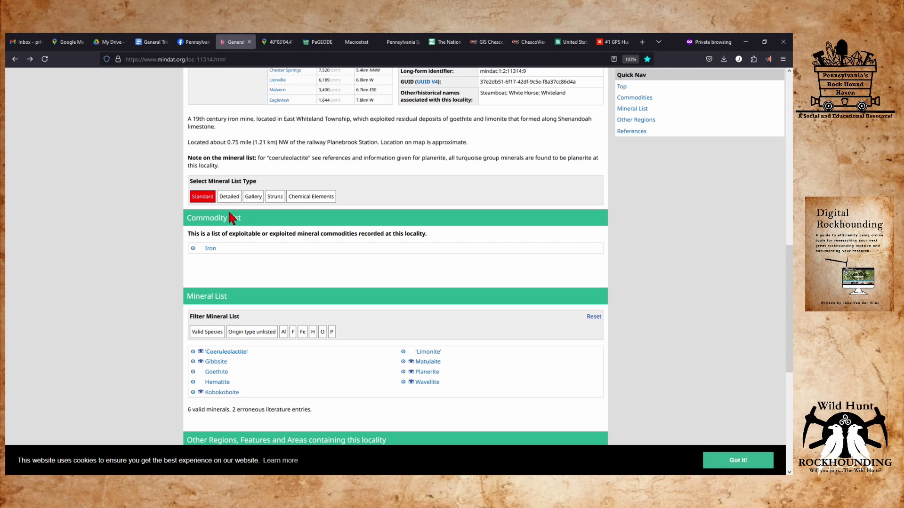
Switch the mineral list to Detailed and scroll through formulas and references down to Wavellite.
{"action": "left_click", "coordinate": [229, 196]}
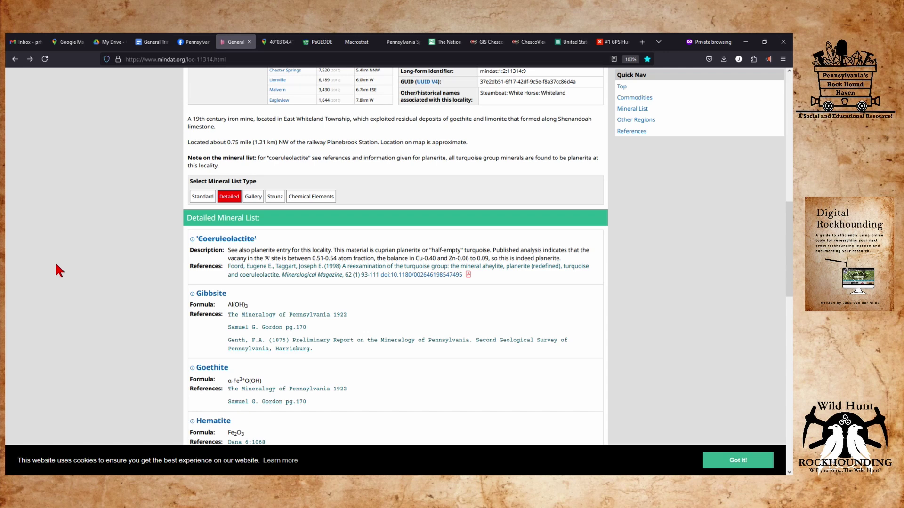
{"action": "scroll", "coordinate": [55, 262], "scroll_direction": "down", "scroll_amount": 3}
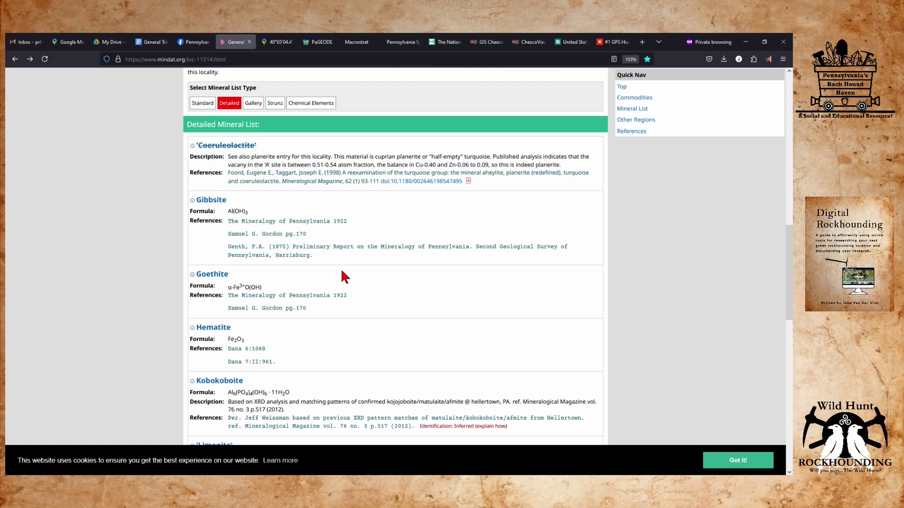
{"action": "scroll", "coordinate": [341, 269], "scroll_direction": "down", "scroll_amount": 7}
{"action": "scroll", "coordinate": [341, 271], "scroll_direction": "down", "scroll_amount": 5}
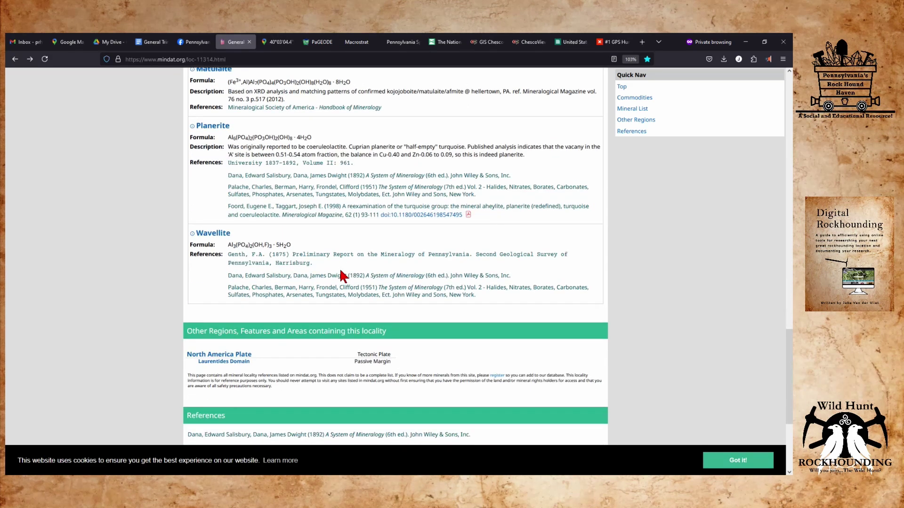
{"action": "scroll", "coordinate": [336, 268], "scroll_direction": "up", "scroll_amount": 10}
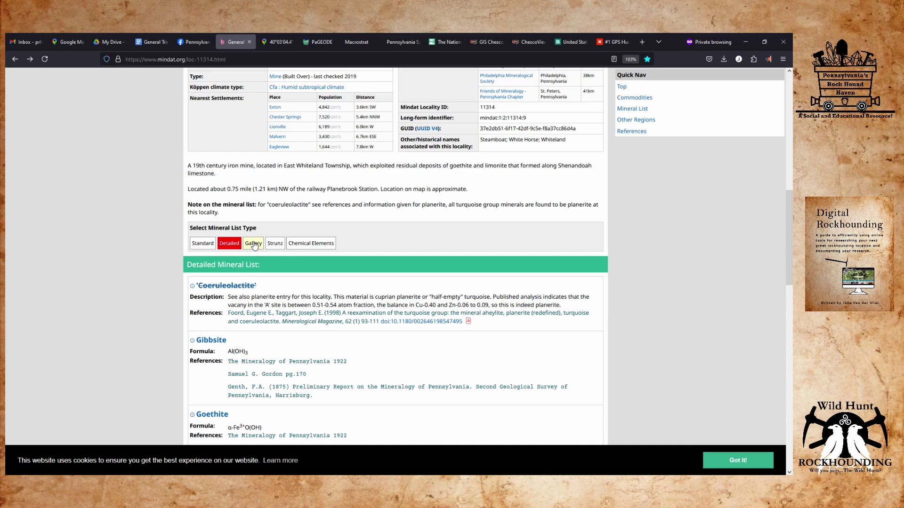
Browse the mineral Gallery view, view the middle Wavellite photo, then go back to the locality page.
{"action": "left_click", "coordinate": [253, 243]}
{"action": "scroll", "coordinate": [134, 290], "scroll_direction": "down", "scroll_amount": 4}
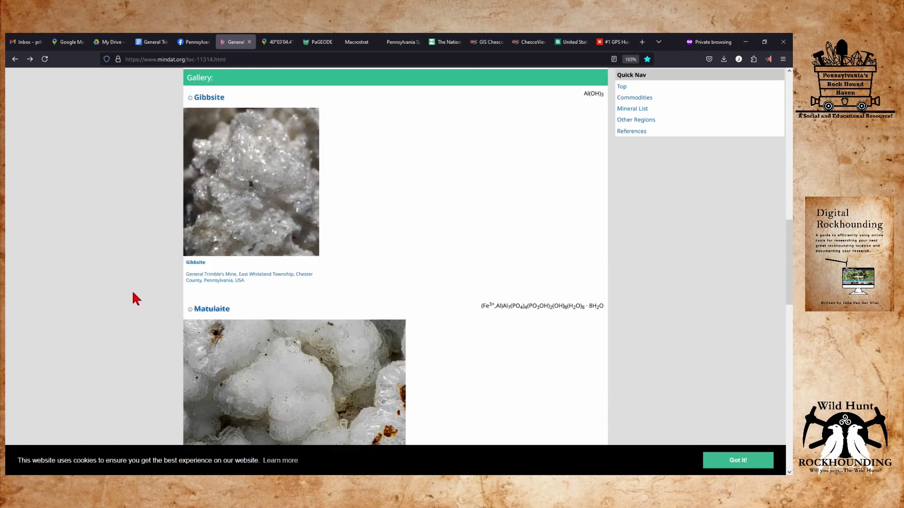
{"action": "scroll", "coordinate": [128, 291], "scroll_direction": "up", "scroll_amount": 2}
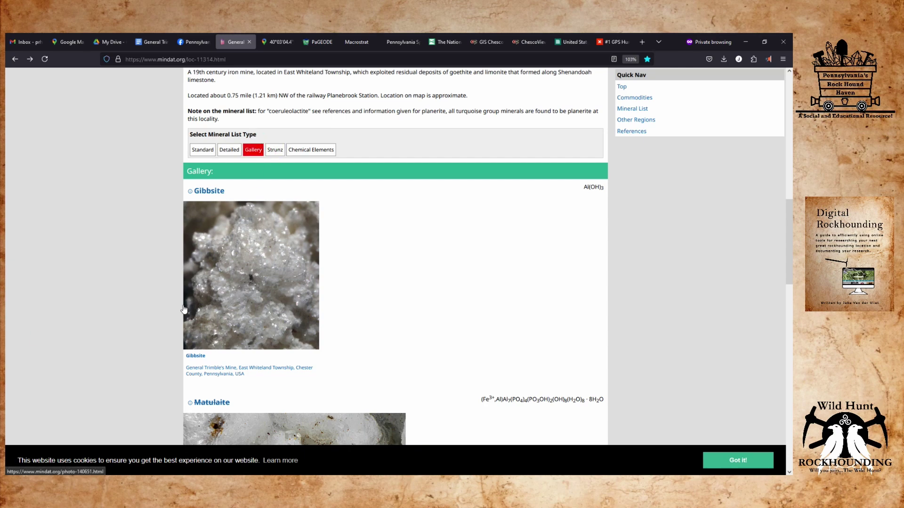
{"action": "scroll", "coordinate": [183, 311], "scroll_direction": "down", "scroll_amount": 5}
{"action": "scroll", "coordinate": [180, 306], "scroll_direction": "down", "scroll_amount": 3}
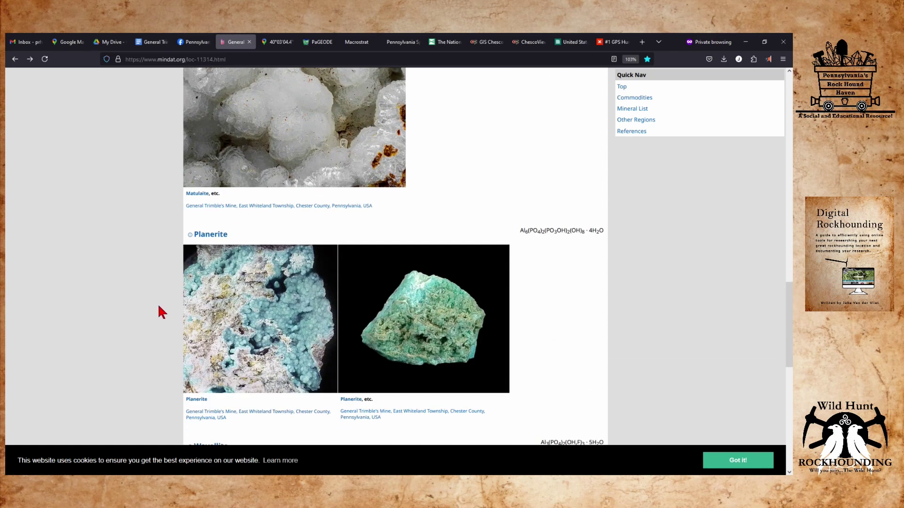
{"action": "scroll", "coordinate": [158, 306], "scroll_direction": "down", "scroll_amount": 4}
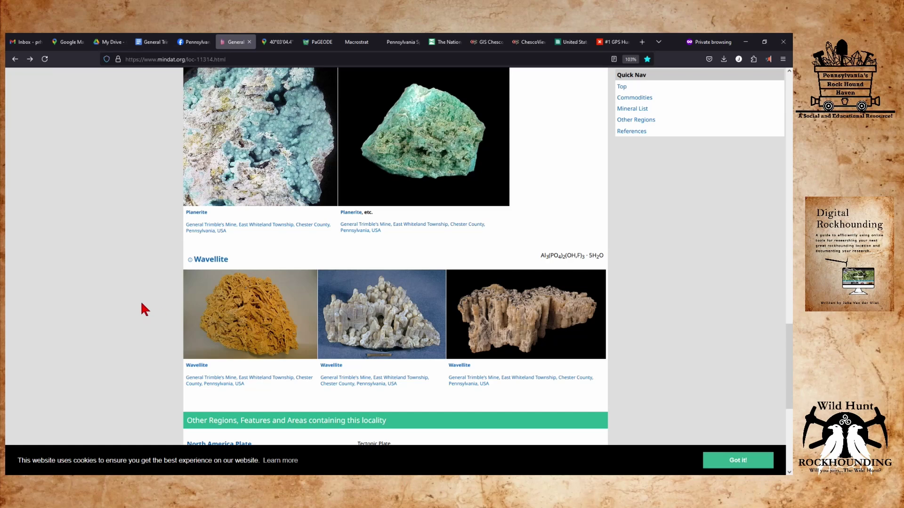
{"action": "scroll", "coordinate": [138, 305], "scroll_direction": "down", "scroll_amount": 1}
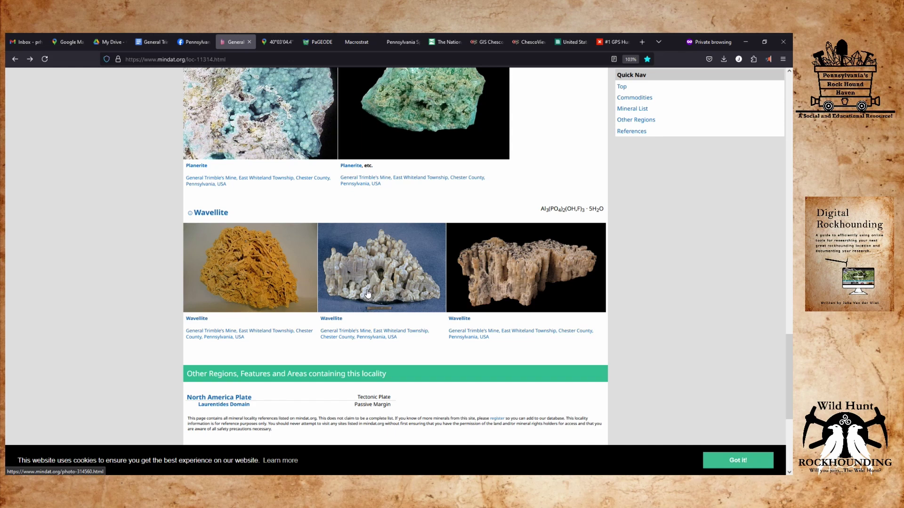
{"action": "left_click", "coordinate": [383, 280]}
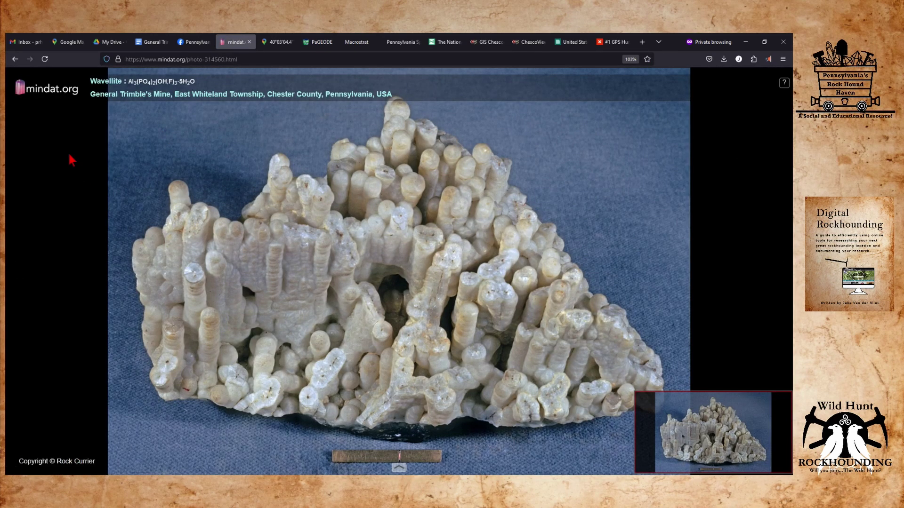
{"action": "left_click", "coordinate": [15, 58]}
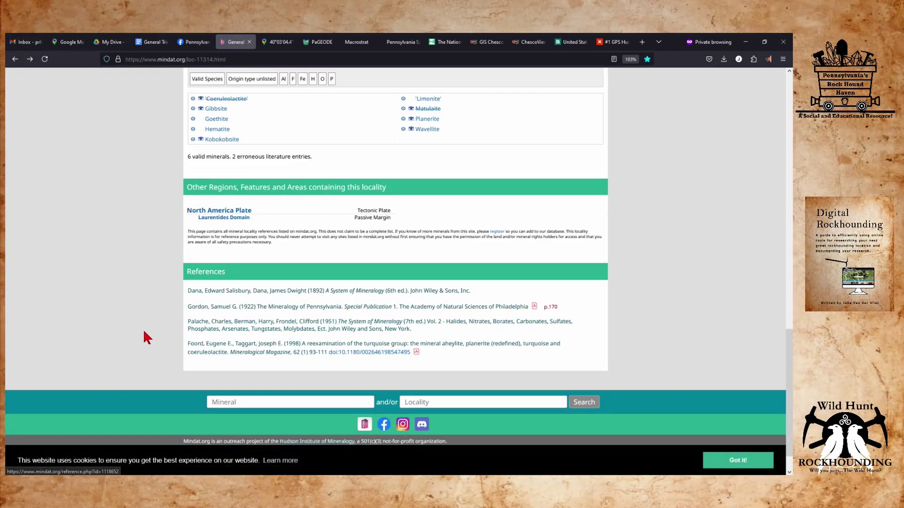
Scroll back to the page top and bring up copy options for the mindat.org/loc-11314.html address.
{"action": "scroll", "coordinate": [127, 319], "scroll_direction": "up", "scroll_amount": 2}
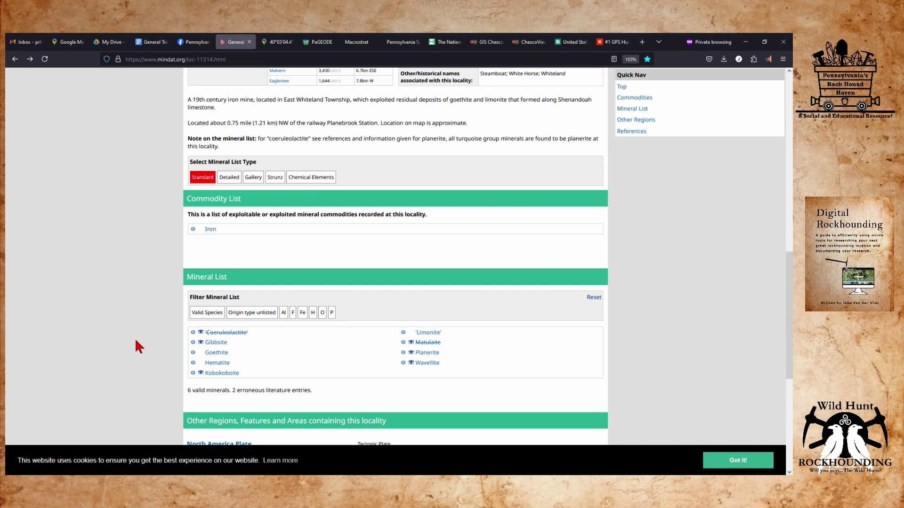
{"action": "scroll", "coordinate": [135, 340], "scroll_direction": "down", "scroll_amount": 1}
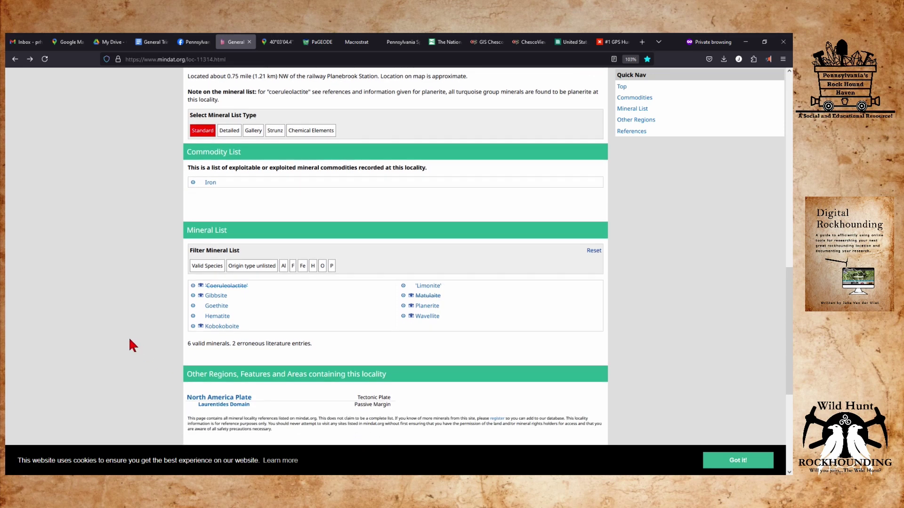
{"action": "scroll", "coordinate": [114, 332], "scroll_direction": "up", "scroll_amount": 4}
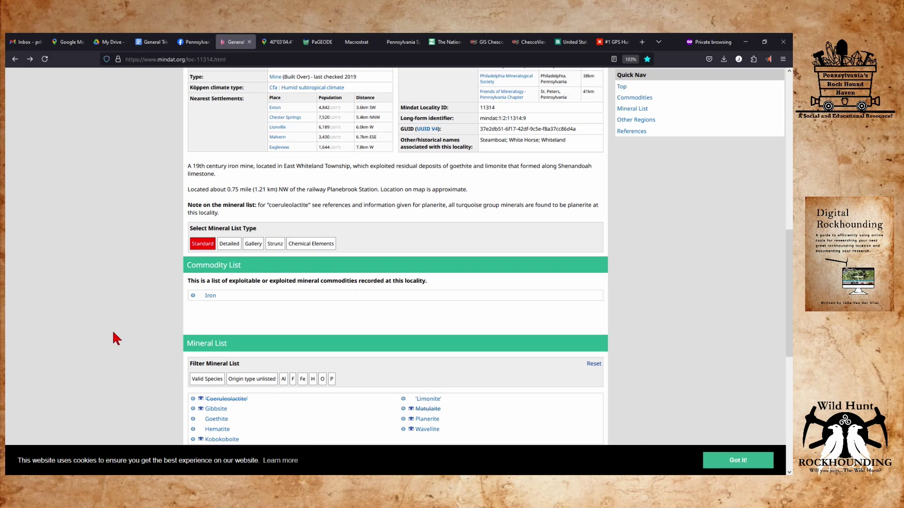
{"action": "scroll", "coordinate": [113, 333], "scroll_direction": "up", "scroll_amount": 8}
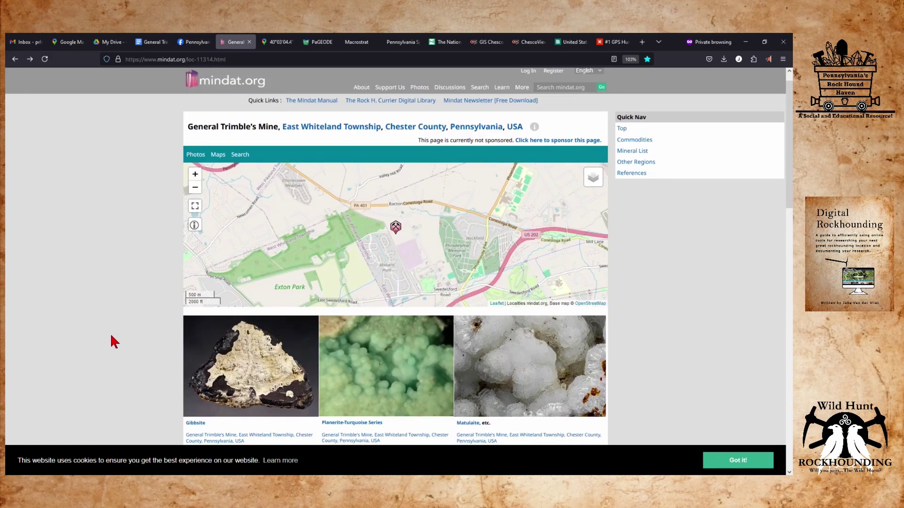
{"action": "left_click", "coordinate": [175, 59]}
{"action": "right_click", "coordinate": [175, 59]}
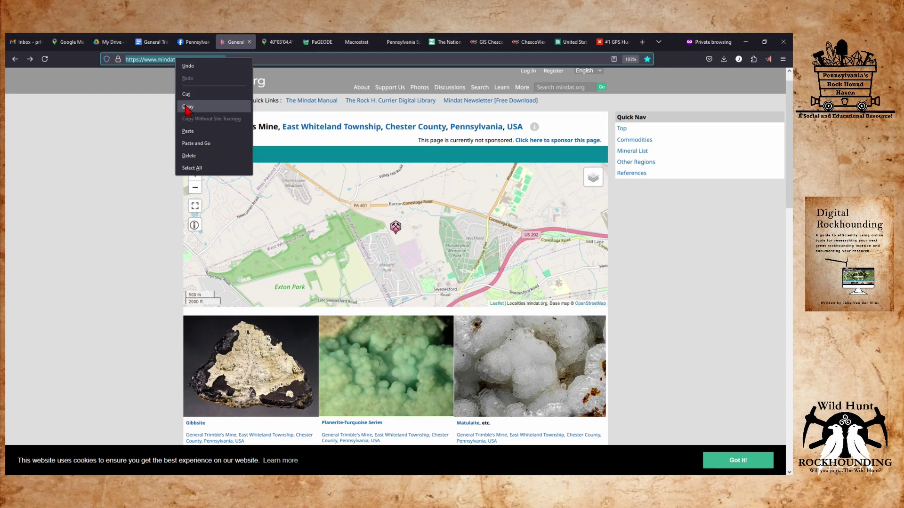
{"action": "left_click", "coordinate": [187, 108]}
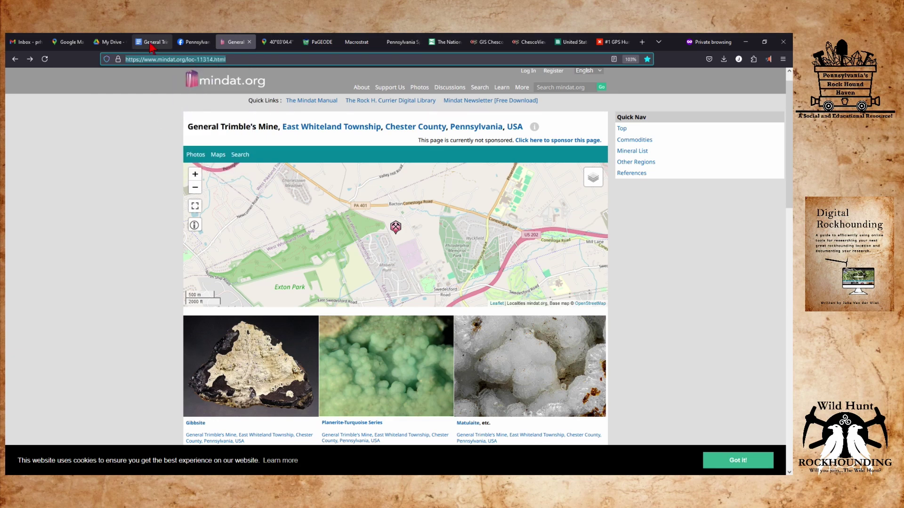
{"action": "left_click", "coordinate": [150, 42]}
{"action": "left_click", "coordinate": [268, 252]}
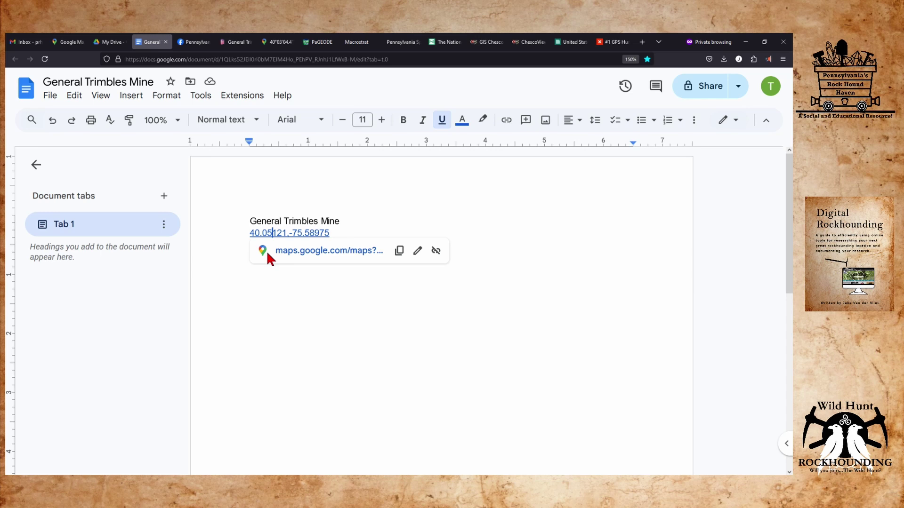
{"action": "left_click", "coordinate": [334, 235]}
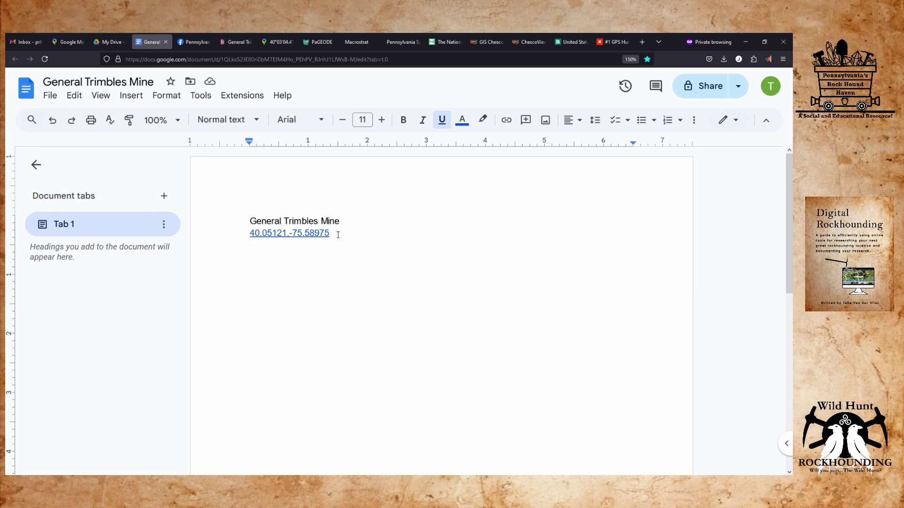
{"action": "key", "text": "Return"}
{"action": "key", "text": "Return"}
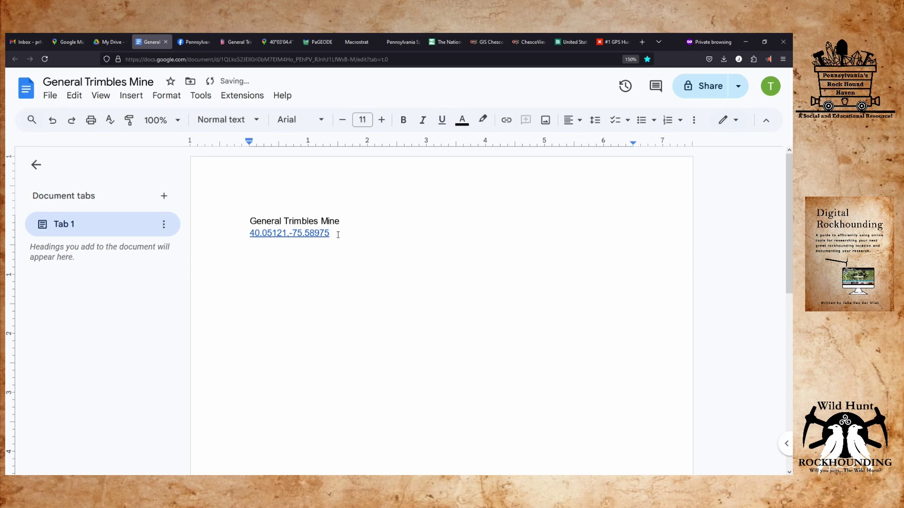
{"action": "key", "text": "ctrl+v"}
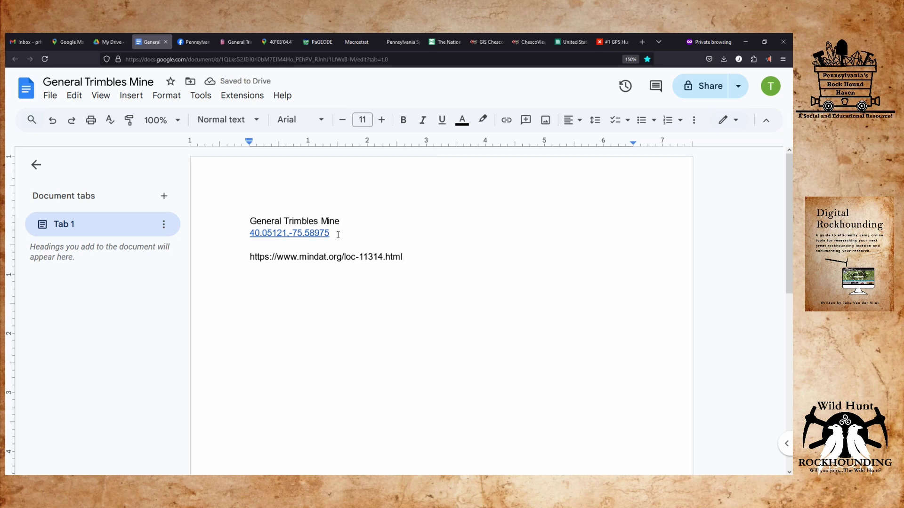
{"action": "key", "text": "Return"}
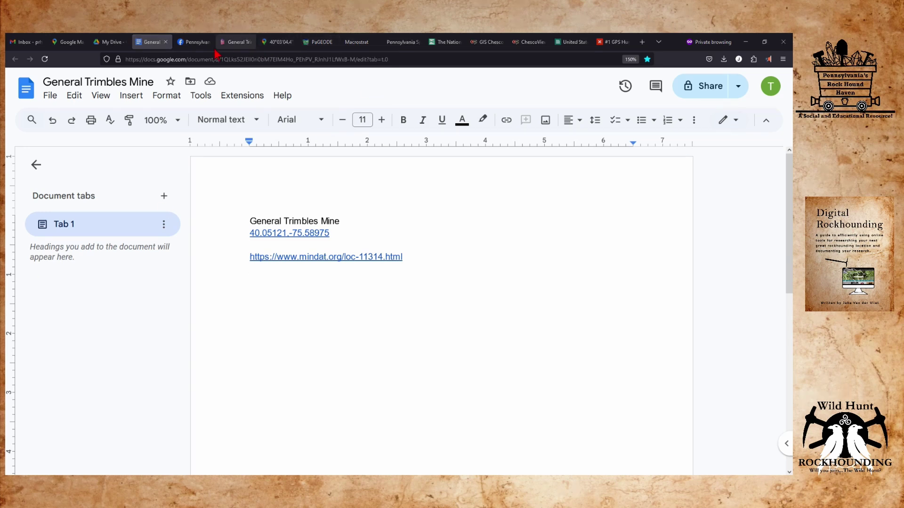
{"action": "left_click", "coordinate": [233, 47]}
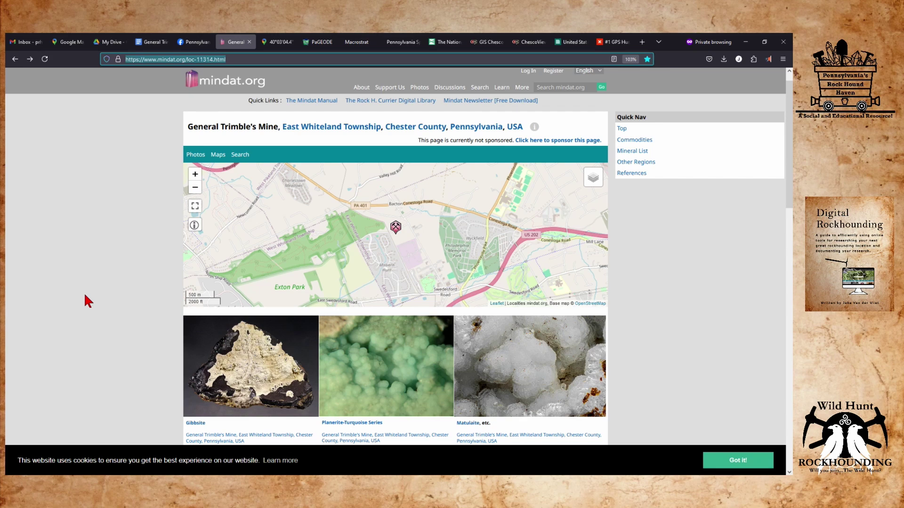
{"action": "left_click", "coordinate": [412, 127]}
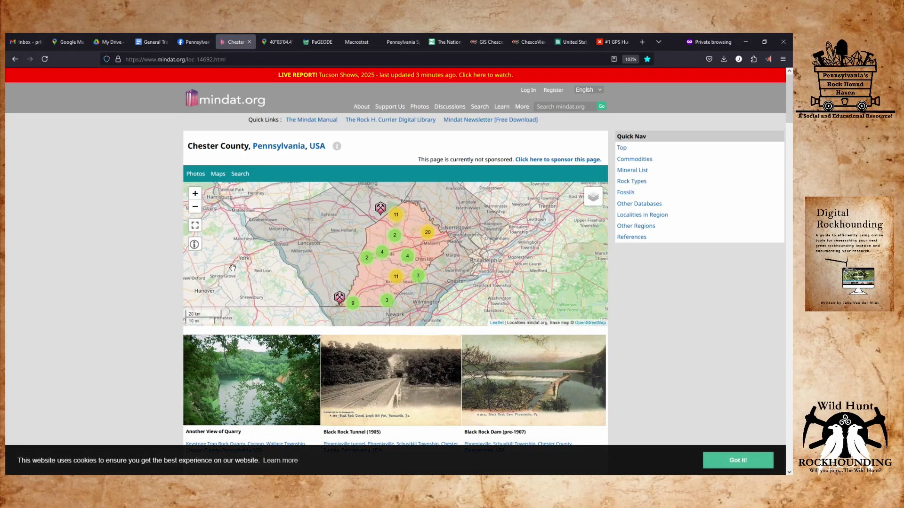
{"action": "mouse_move", "coordinate": [602, 193]}
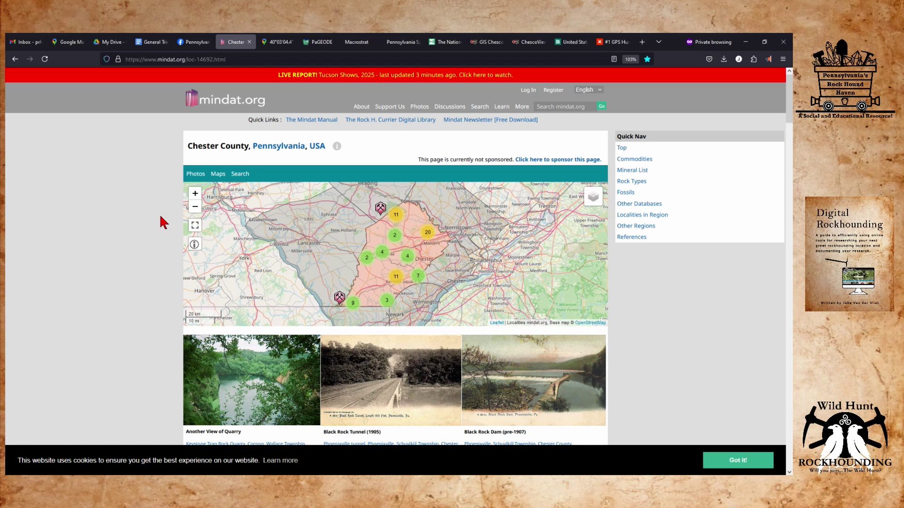
{"action": "left_click", "coordinate": [195, 226]}
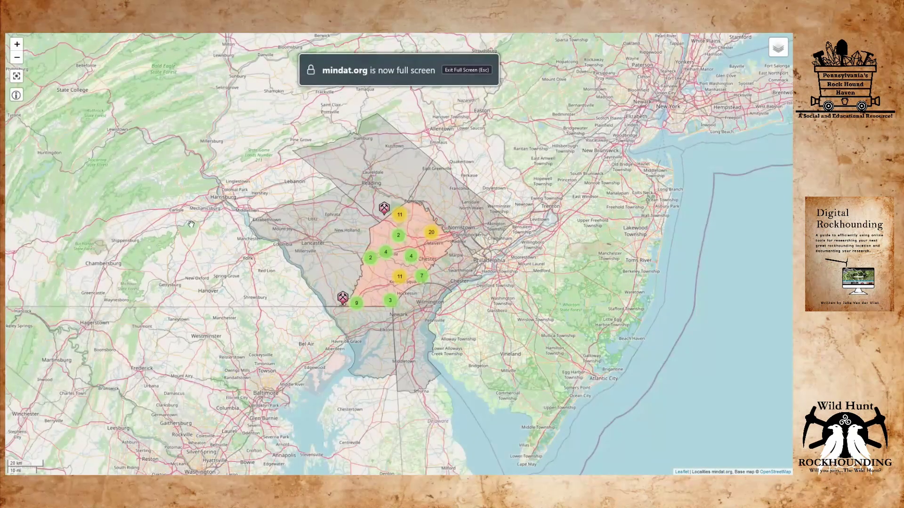
{"action": "key", "text": "Escape"}
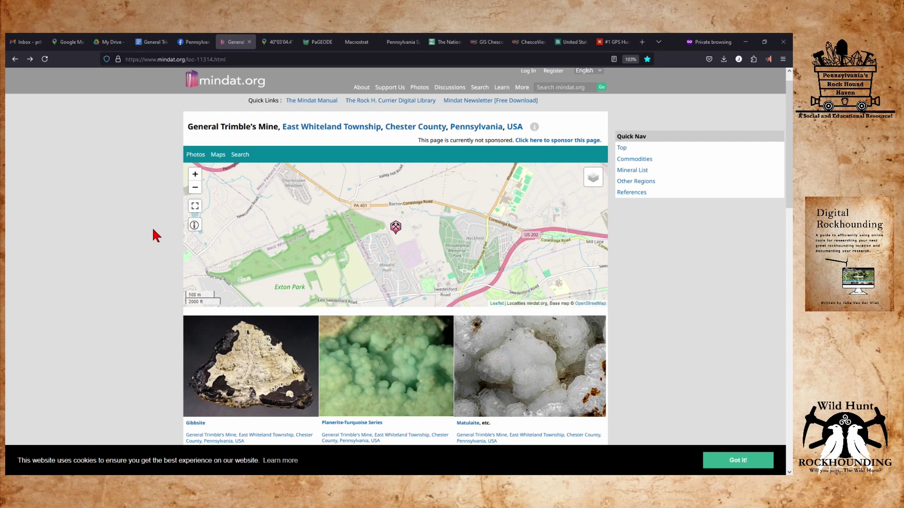
{"action": "scroll", "coordinate": [151, 256], "scroll_direction": "down", "scroll_amount": 10}
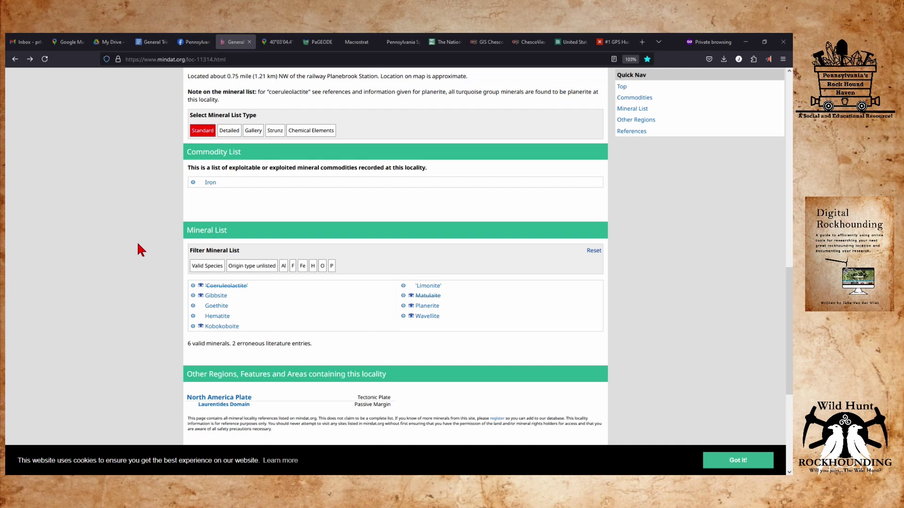
{"action": "scroll", "coordinate": [138, 249], "scroll_direction": "up", "scroll_amount": 10}
{"action": "scroll", "coordinate": [135, 265], "scroll_direction": "up", "scroll_amount": 3}
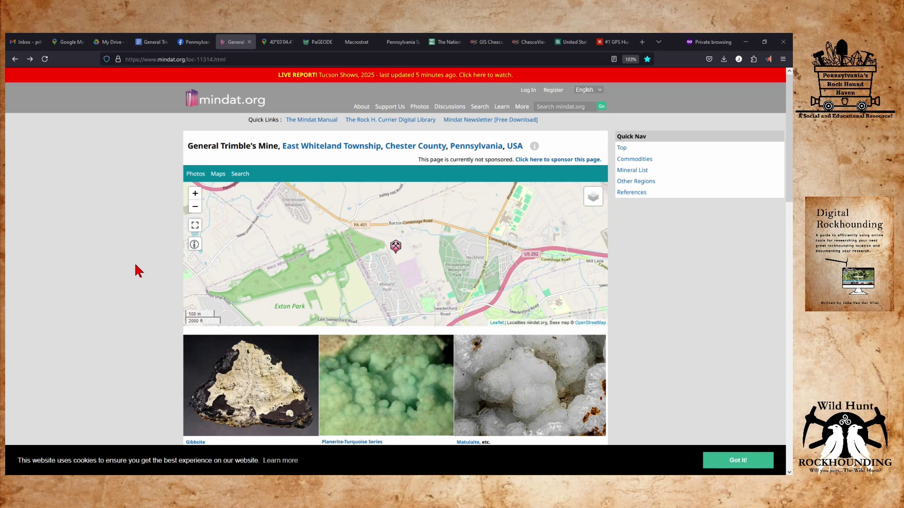
{"action": "left_click", "coordinate": [411, 147]}
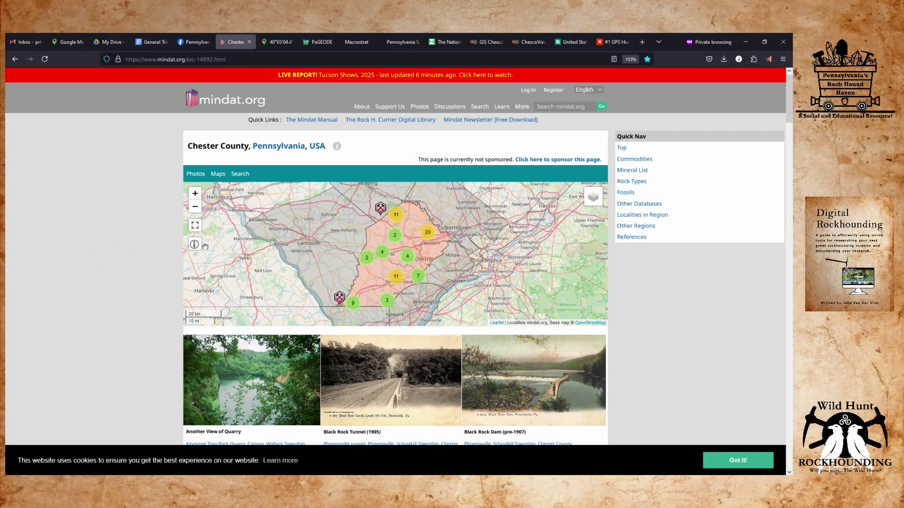
{"action": "scroll", "coordinate": [137, 292], "scroll_direction": "down", "scroll_amount": 2}
{"action": "scroll", "coordinate": [127, 317], "scroll_direction": "down", "scroll_amount": 7}
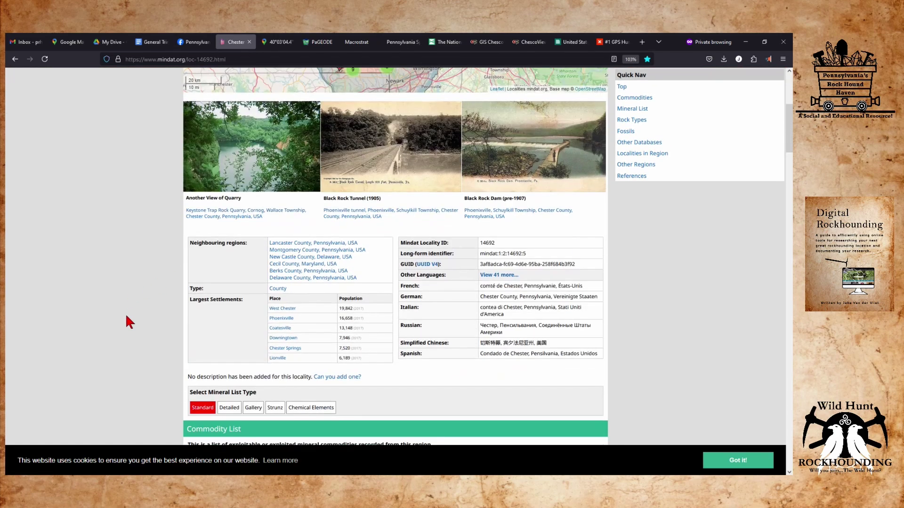
{"action": "scroll", "coordinate": [126, 317], "scroll_direction": "down", "scroll_amount": 5}
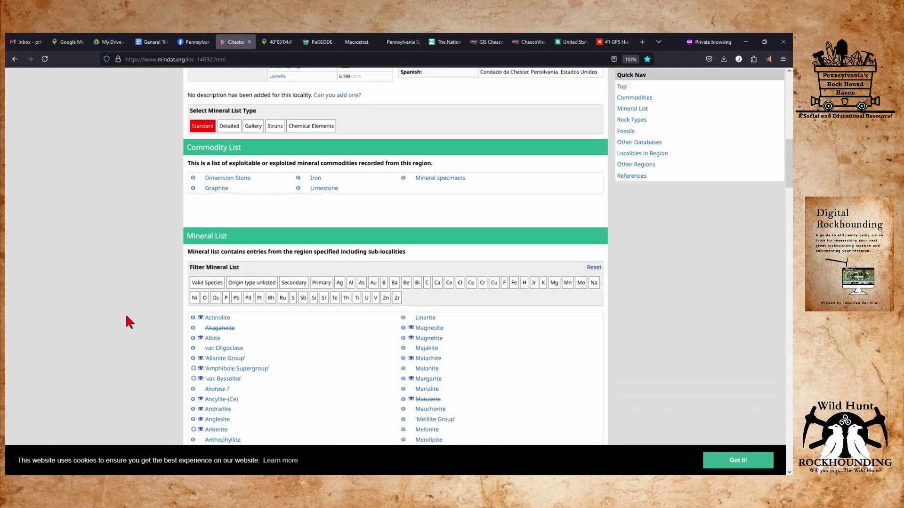
{"action": "scroll", "coordinate": [126, 322], "scroll_direction": "down", "scroll_amount": 4}
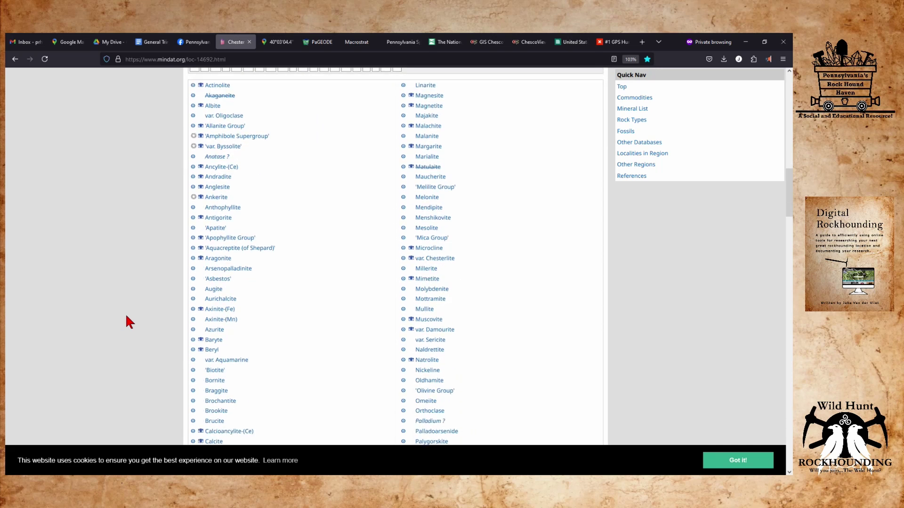
{"action": "scroll", "coordinate": [126, 317], "scroll_direction": "down", "scroll_amount": 3}
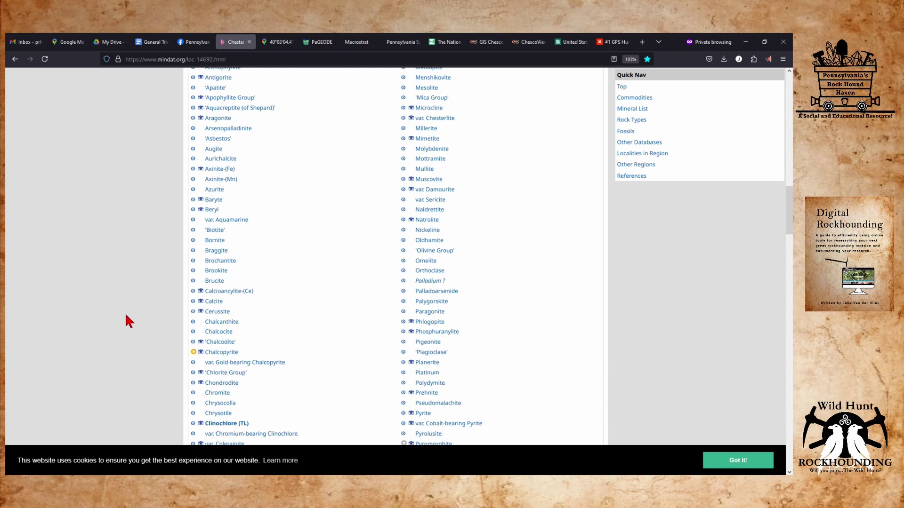
{"action": "scroll", "coordinate": [126, 316], "scroll_direction": "down", "scroll_amount": 6}
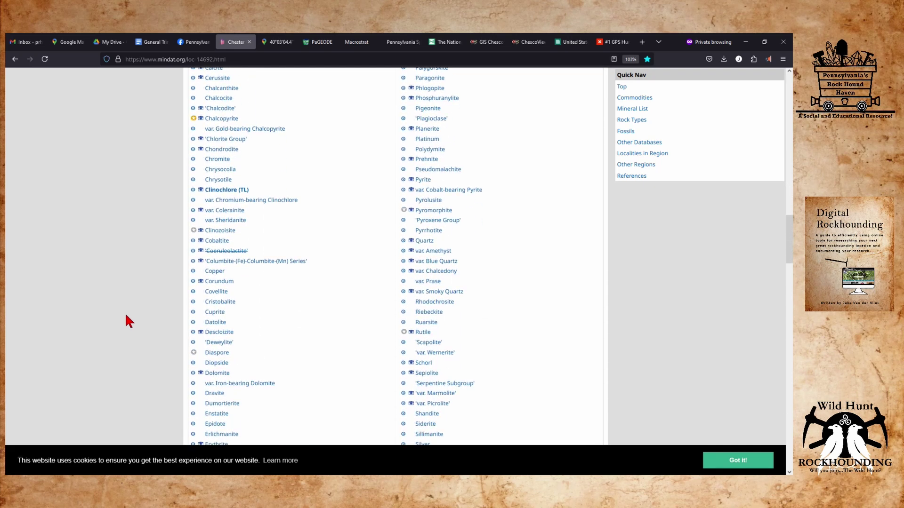
{"action": "scroll", "coordinate": [126, 317], "scroll_direction": "down", "scroll_amount": 4}
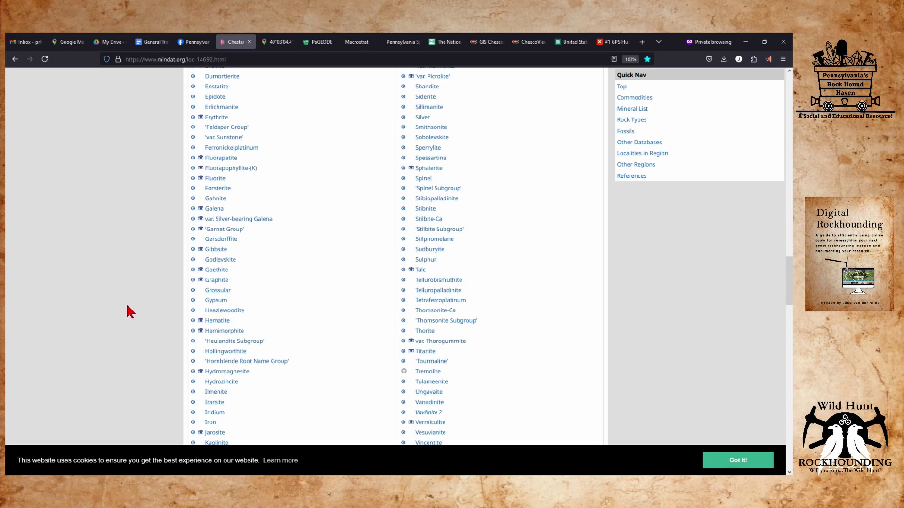
{"action": "scroll", "coordinate": [132, 310], "scroll_direction": "up", "scroll_amount": 10}
{"action": "scroll", "coordinate": [132, 310], "scroll_direction": "up", "scroll_amount": 7}
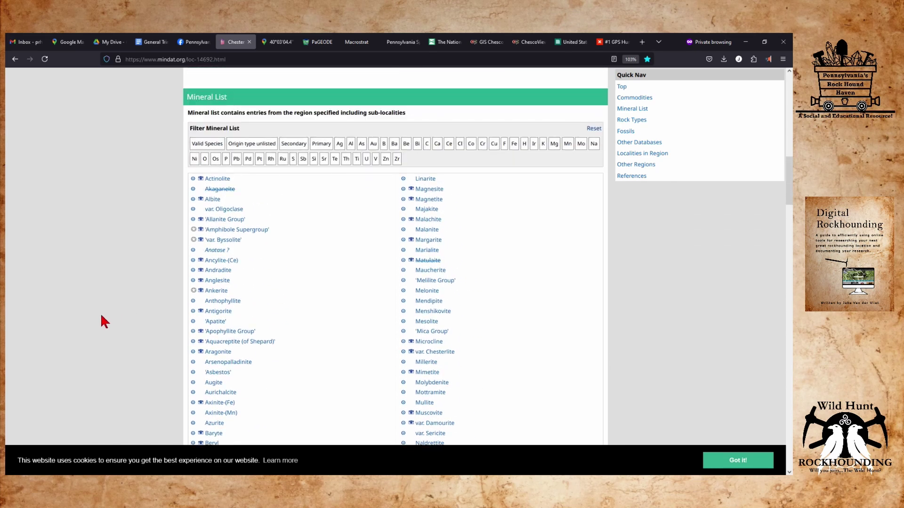
{"action": "scroll", "coordinate": [100, 313], "scroll_direction": "down", "scroll_amount": 5}
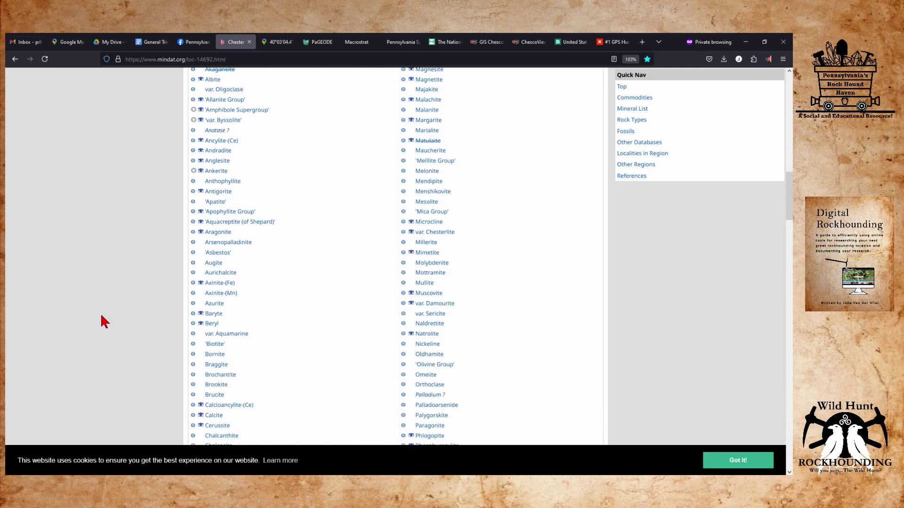
{"action": "scroll", "coordinate": [102, 314], "scroll_direction": "down", "scroll_amount": 2}
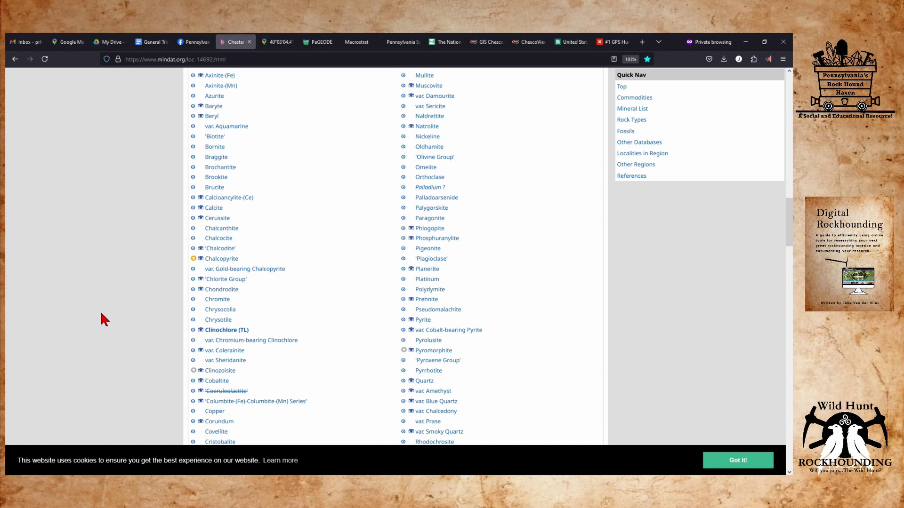
{"action": "scroll", "coordinate": [100, 312], "scroll_direction": "down", "scroll_amount": 3}
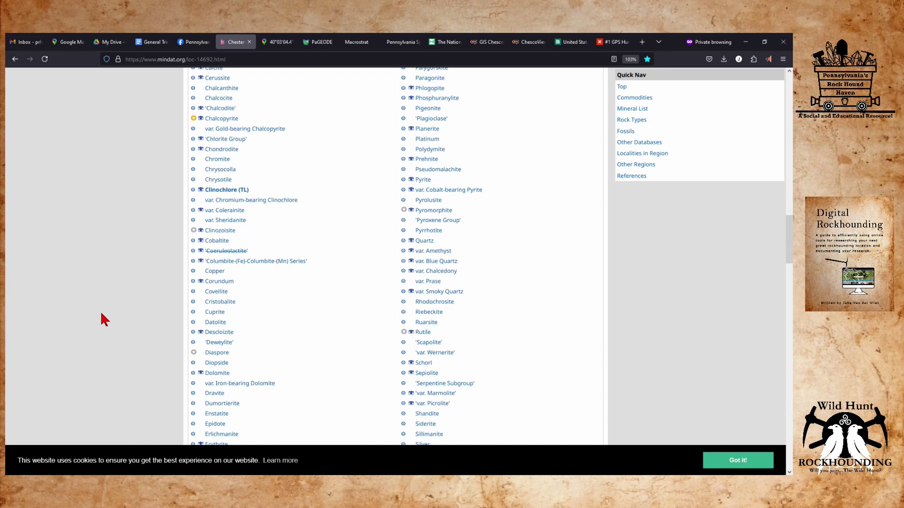
{"action": "scroll", "coordinate": [100, 311], "scroll_direction": "down", "scroll_amount": 3}
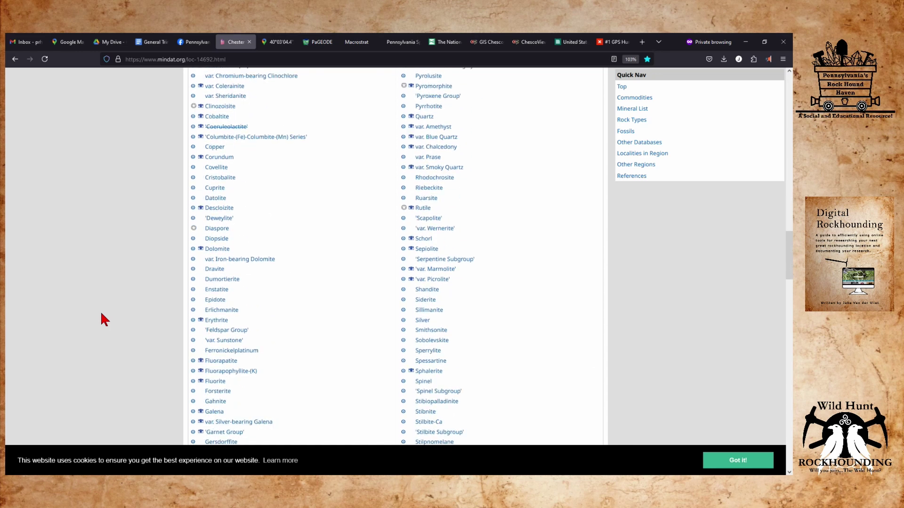
{"action": "scroll", "coordinate": [100, 312], "scroll_direction": "down", "scroll_amount": 1}
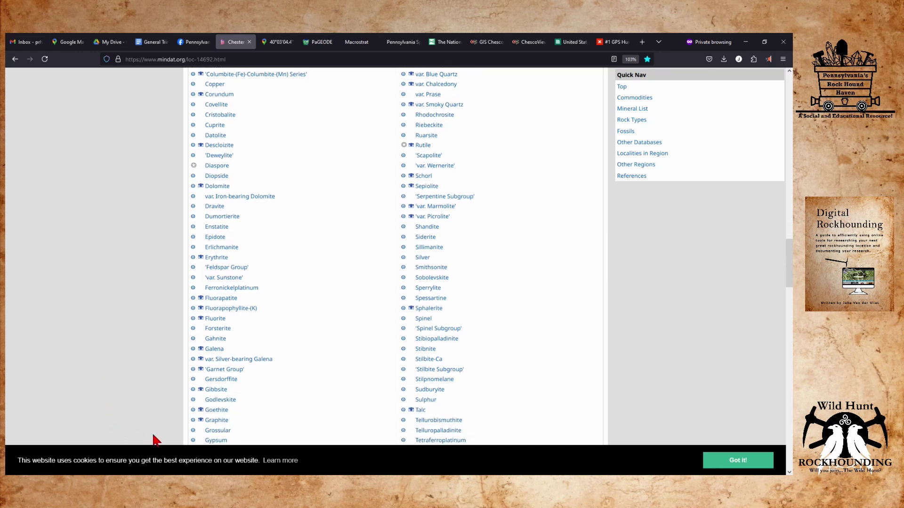
{"action": "left_click", "coordinate": [201, 411]}
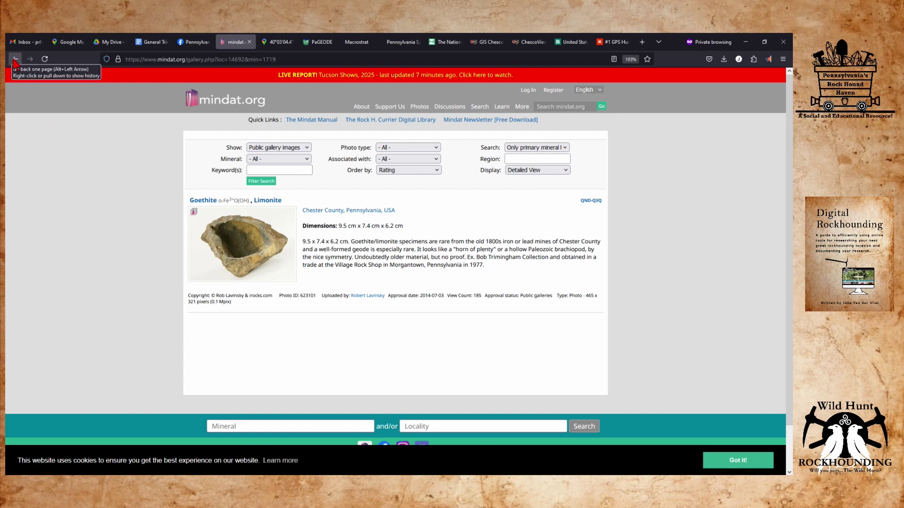
{"action": "left_click", "coordinate": [15, 60]}
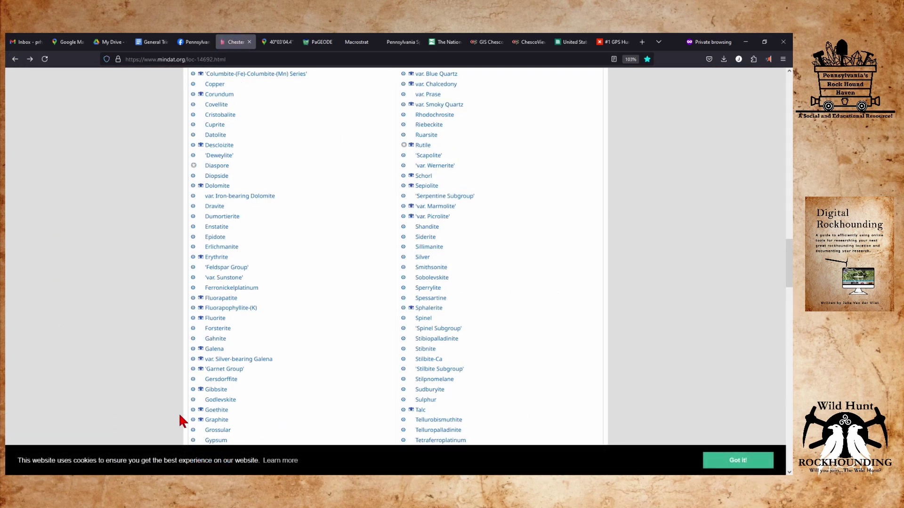
{"action": "left_click", "coordinate": [193, 411]}
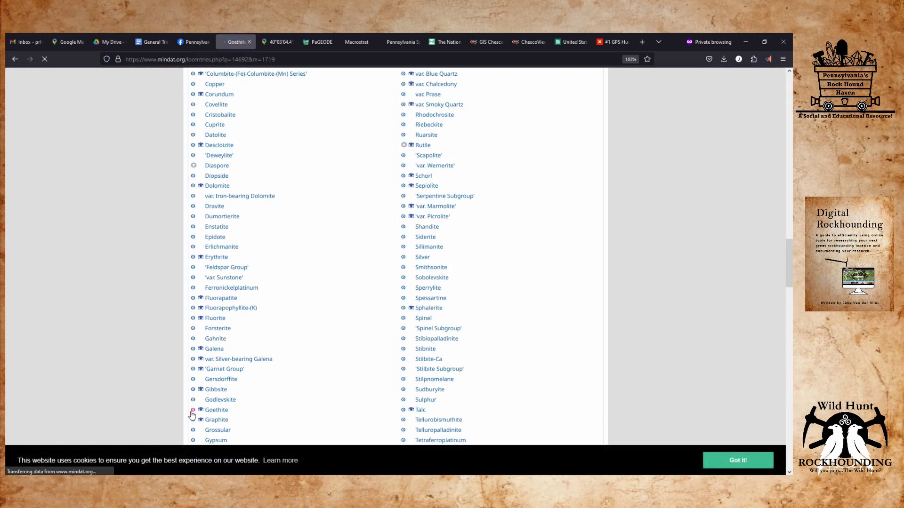
{"action": "scroll", "coordinate": [75, 282], "scroll_direction": "down", "scroll_amount": 2}
{"action": "scroll", "coordinate": [75, 277], "scroll_direction": "down", "scroll_amount": 4}
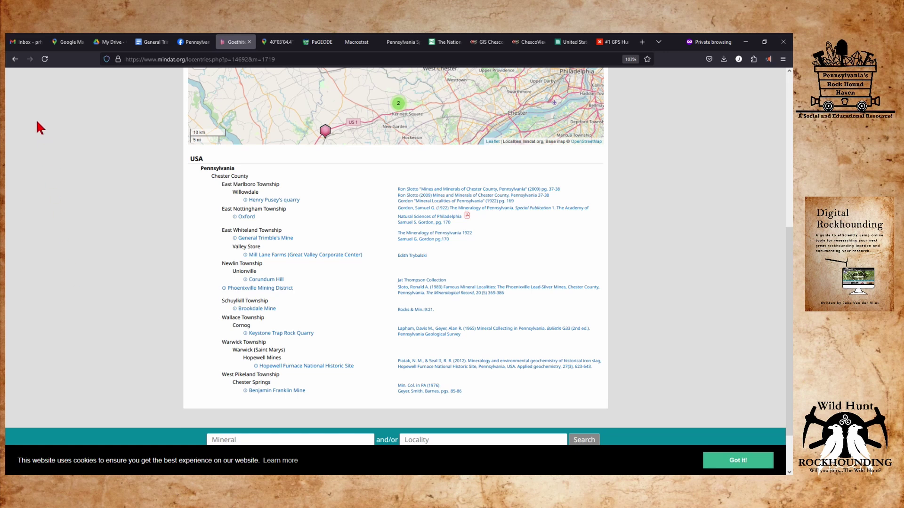
{"action": "left_click", "coordinate": [15, 59]}
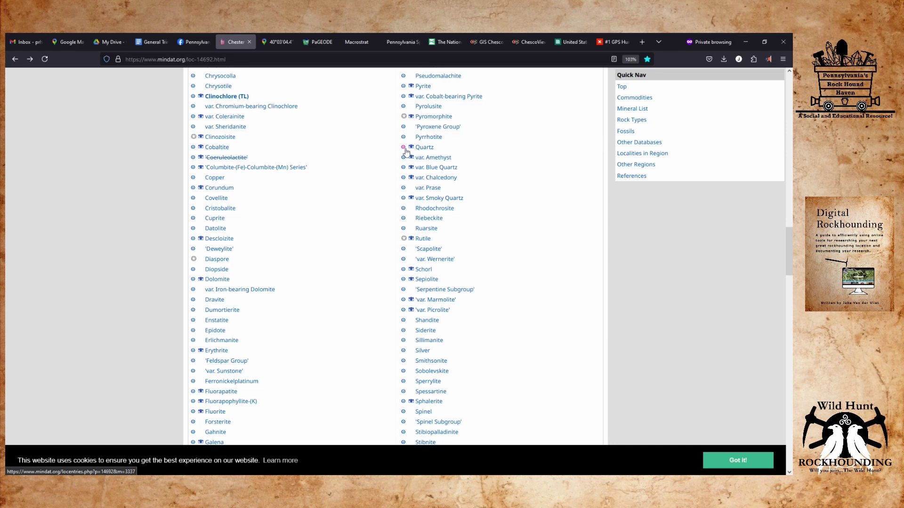
Browse Chester County's Quartz localities, then return to the county page's Localities in this Region list.
{"action": "left_click", "coordinate": [403, 148]}
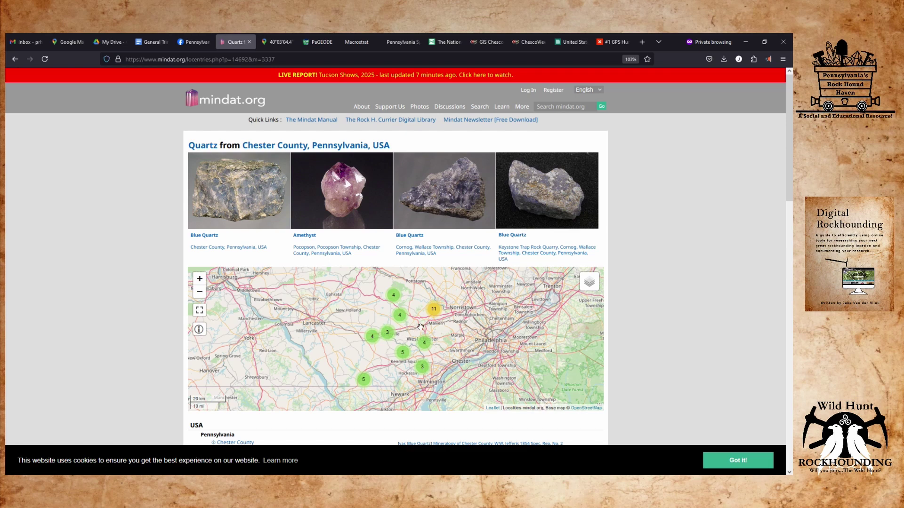
{"action": "scroll", "coordinate": [420, 327], "scroll_direction": "up", "scroll_amount": 5}
{"action": "scroll", "coordinate": [396, 330], "scroll_direction": "down", "scroll_amount": 2}
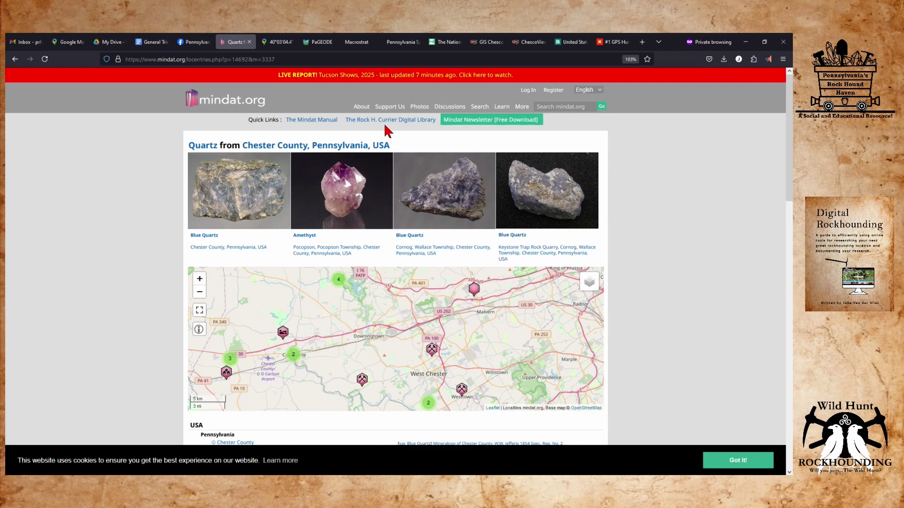
{"action": "scroll", "coordinate": [131, 323], "scroll_direction": "down", "scroll_amount": 5}
{"action": "scroll", "coordinate": [131, 324], "scroll_direction": "down", "scroll_amount": 6}
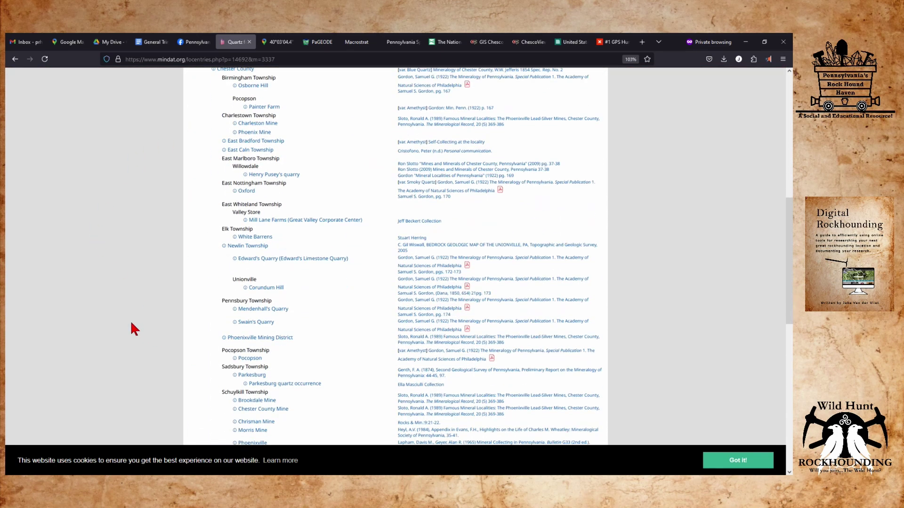
{"action": "scroll", "coordinate": [131, 320], "scroll_direction": "down", "scroll_amount": 3}
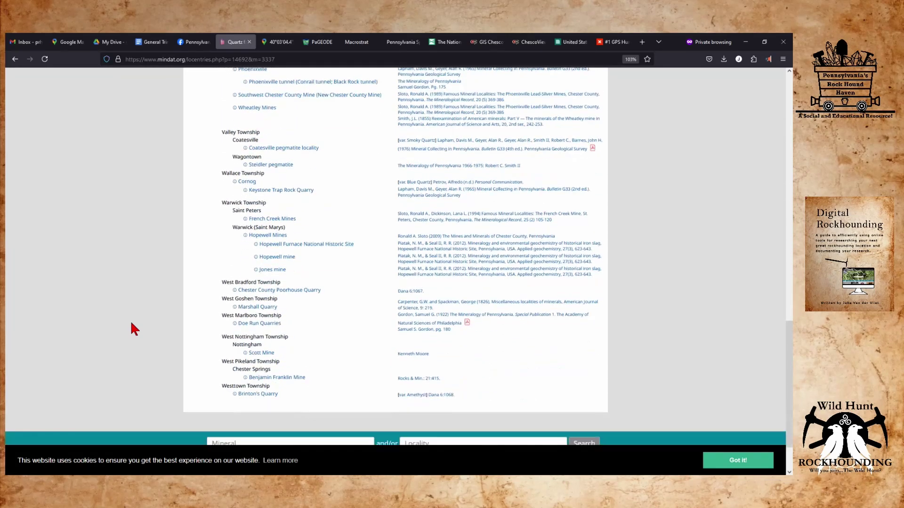
{"action": "scroll", "coordinate": [128, 319], "scroll_direction": "up", "scroll_amount": 4}
{"action": "scroll", "coordinate": [122, 315], "scroll_direction": "up", "scroll_amount": 3}
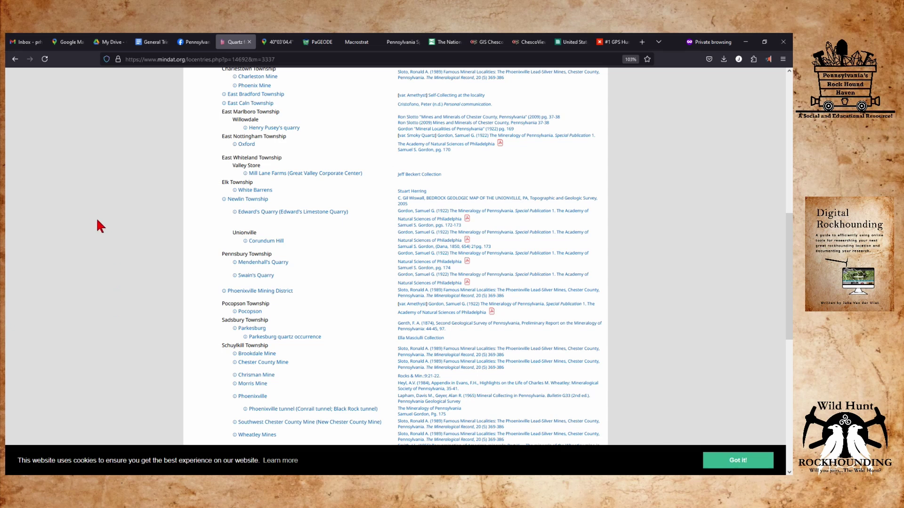
{"action": "scroll", "coordinate": [98, 222], "scroll_direction": "up", "scroll_amount": 2}
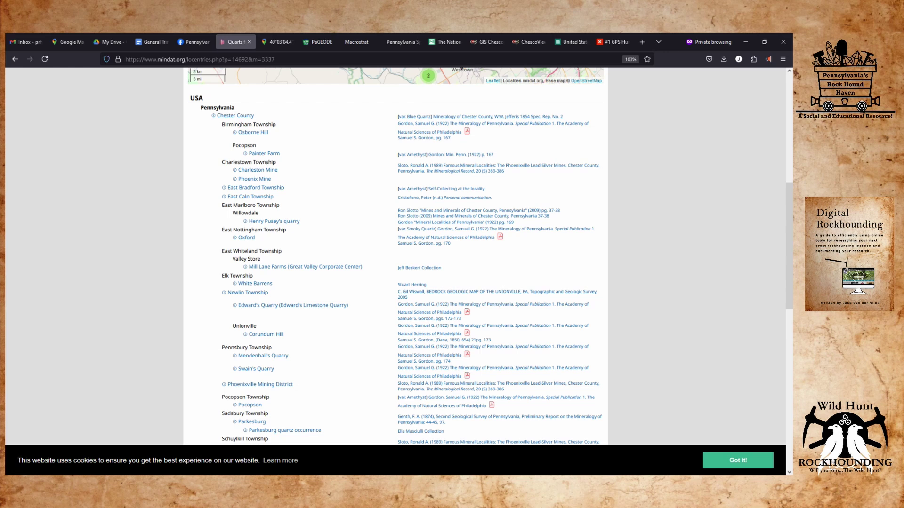
{"action": "key", "text": "alt+Left"}
{"action": "scroll", "coordinate": [109, 252], "scroll_direction": "down", "scroll_amount": 5}
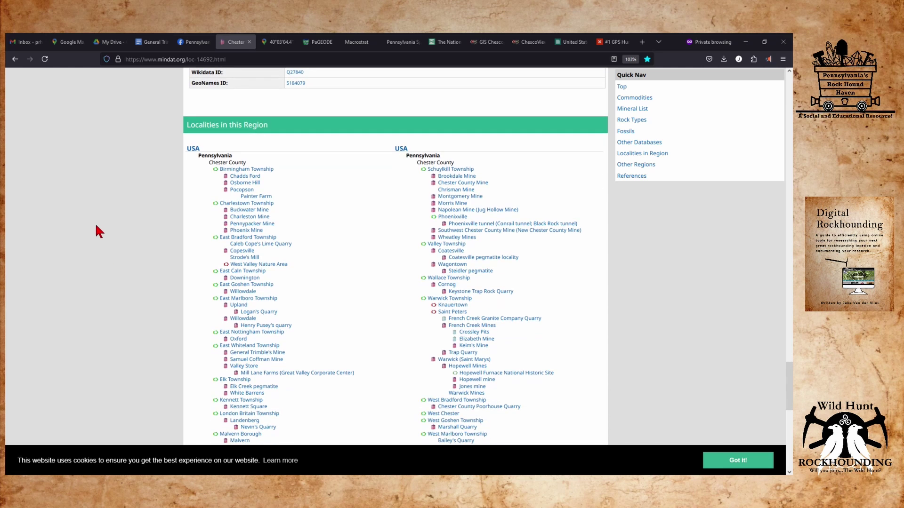
Go back to the General Trimble's Mine locality page (loc-11314) with its References list.
{"action": "scroll", "coordinate": [96, 231], "scroll_direction": "down", "scroll_amount": 4}
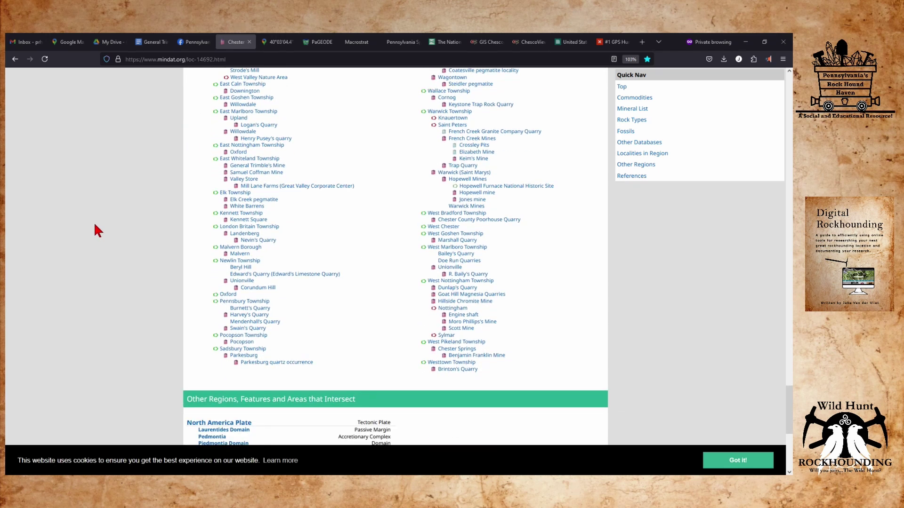
{"action": "scroll", "coordinate": [95, 221], "scroll_direction": "up", "scroll_amount": 5}
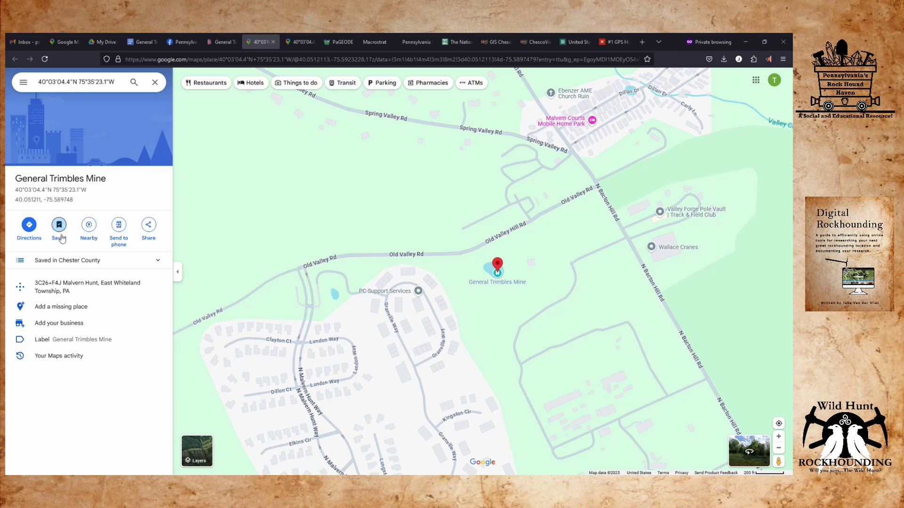
{"action": "left_click", "coordinate": [216, 43]}
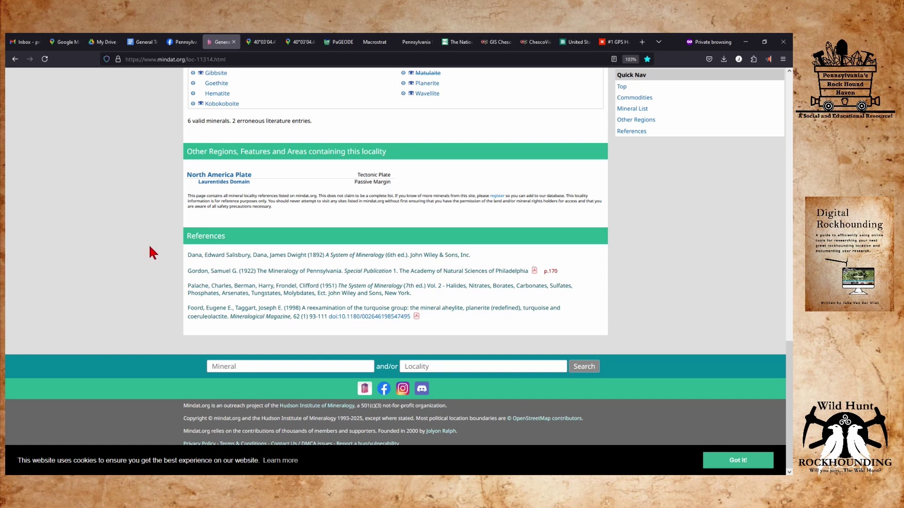
Open the archive.org PDF of Gordon's 1922 The Mineralogy of Pennsylvania from the References.
{"action": "scroll", "coordinate": [149, 250], "scroll_direction": "up", "scroll_amount": 2}
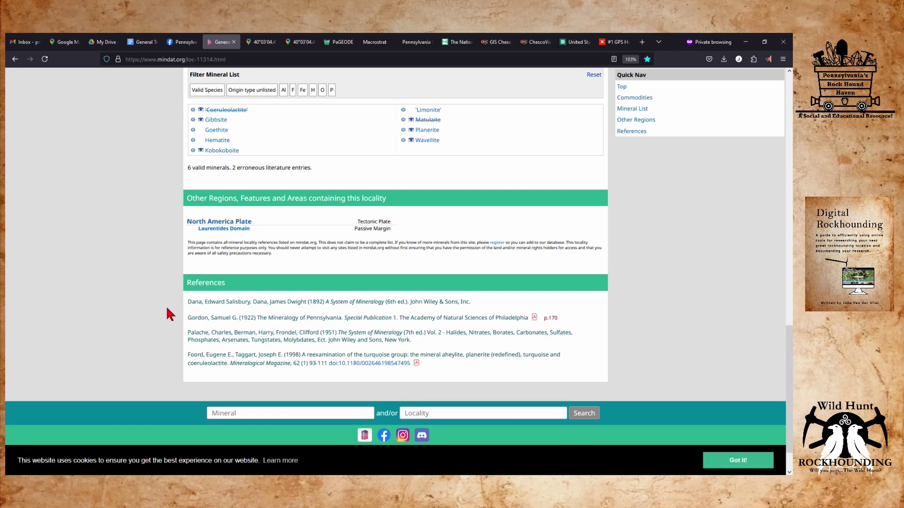
{"action": "scroll", "coordinate": [167, 288], "scroll_direction": "up", "scroll_amount": 15}
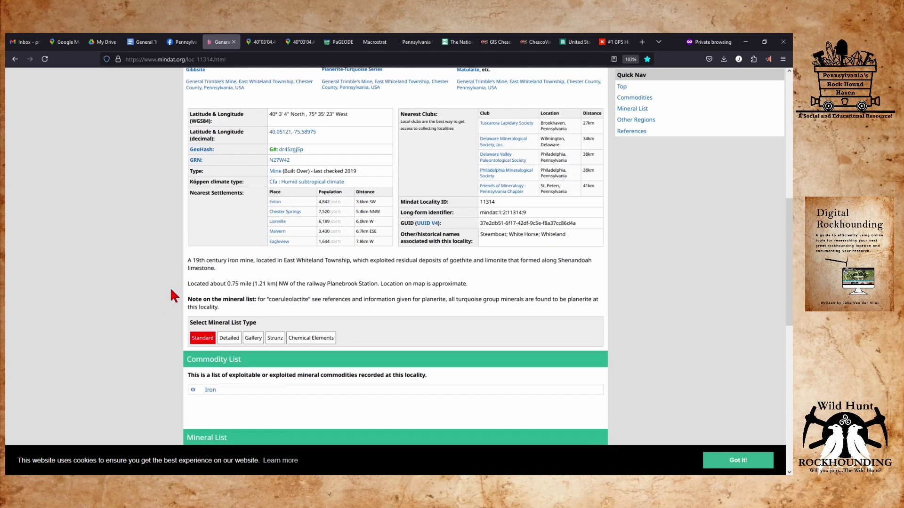
{"action": "scroll", "coordinate": [170, 287], "scroll_direction": "down", "scroll_amount": 6}
{"action": "scroll", "coordinate": [171, 286], "scroll_direction": "down", "scroll_amount": 10}
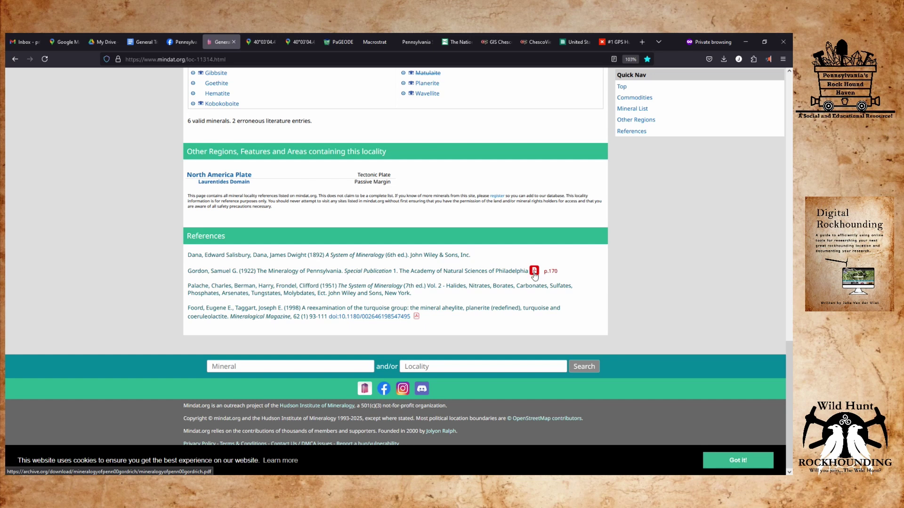
{"action": "left_click", "coordinate": [534, 272]}
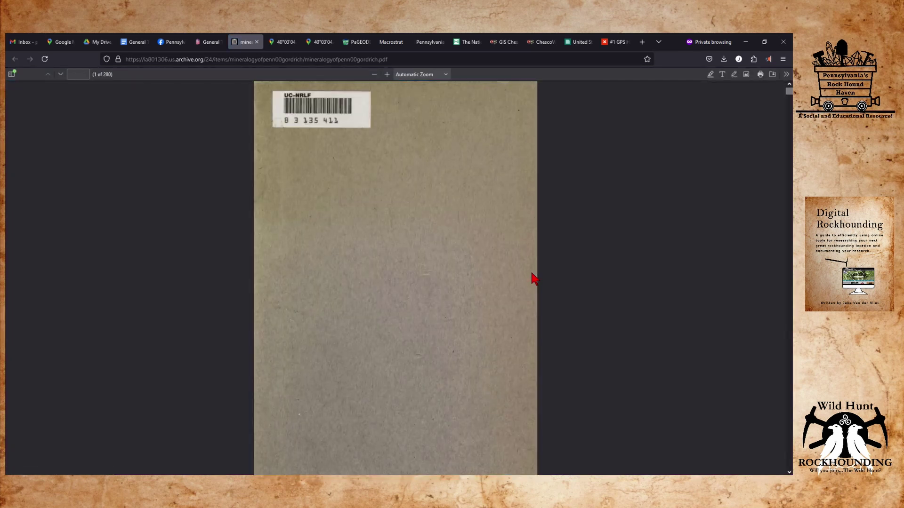
Save a copy of the 1922 mineralogy book PDF and return to the General Trimbles Mine map.
{"action": "scroll", "coordinate": [406, 310], "scroll_direction": "down", "scroll_amount": 2}
{"action": "scroll", "coordinate": [405, 311], "scroll_direction": "down", "scroll_amount": 3}
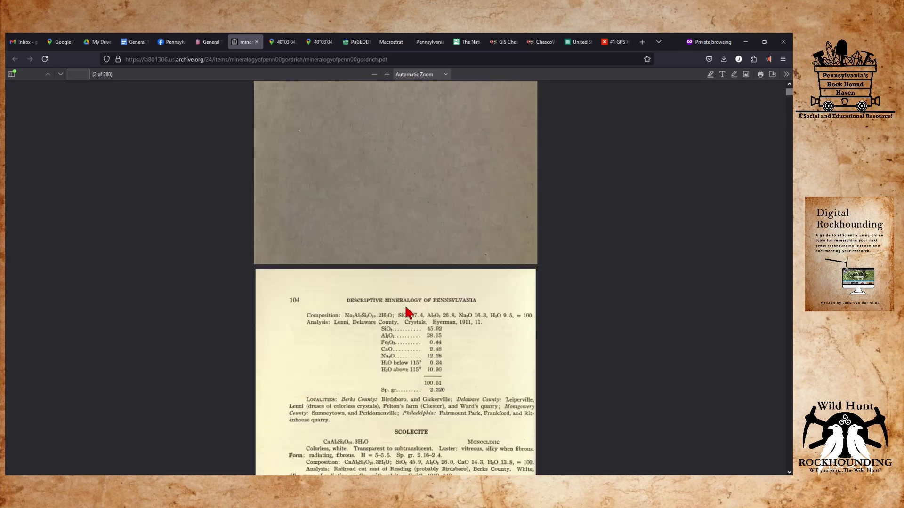
{"action": "scroll", "coordinate": [376, 304], "scroll_direction": "up", "scroll_amount": 5}
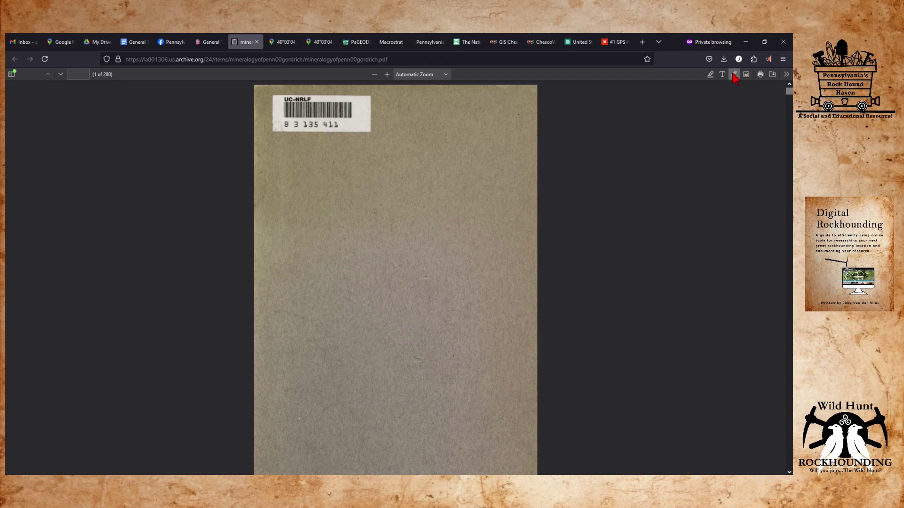
{"action": "left_click", "coordinate": [772, 76]}
{"action": "mouse_move", "coordinate": [210, 44]}
{"action": "left_click", "coordinate": [284, 42]}
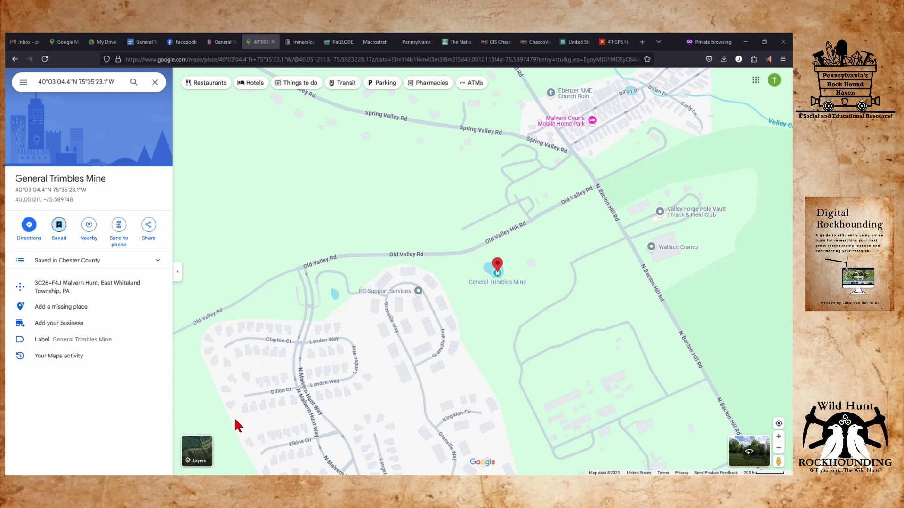
View the mine zoomed in on satellite imagery beside Old Valley Hill Rd, then switch to Terrain.
{"action": "mouse_move", "coordinate": [198, 451]}
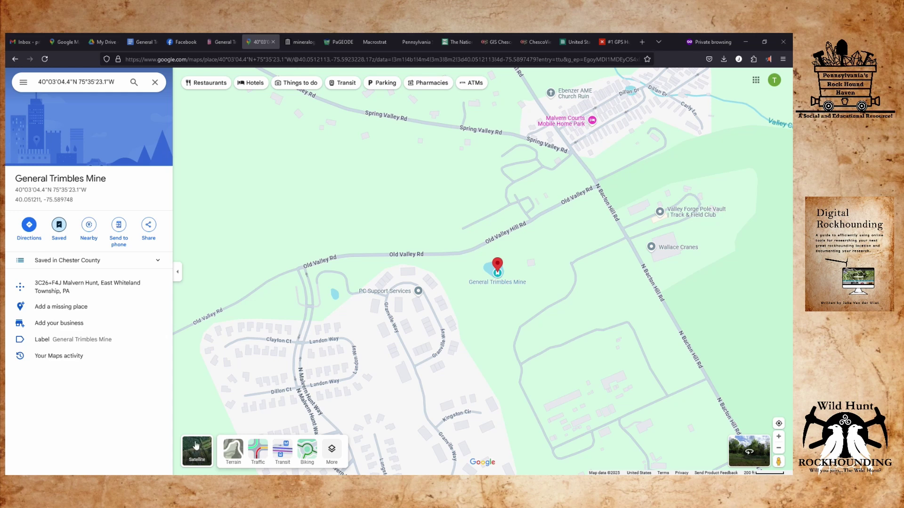
{"action": "left_click", "coordinate": [200, 448]}
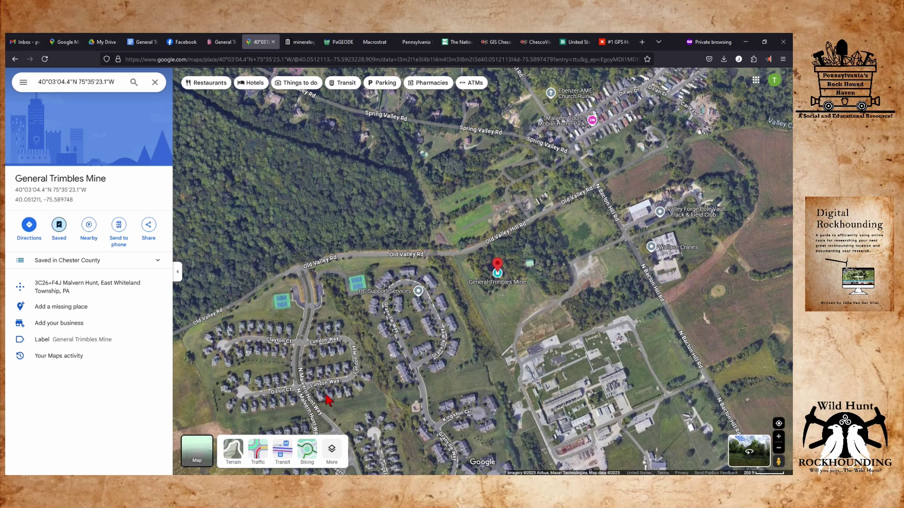
{"action": "scroll", "coordinate": [533, 270], "scroll_direction": "up", "scroll_amount": 1}
{"action": "scroll", "coordinate": [531, 266], "scroll_direction": "up", "scroll_amount": 3}
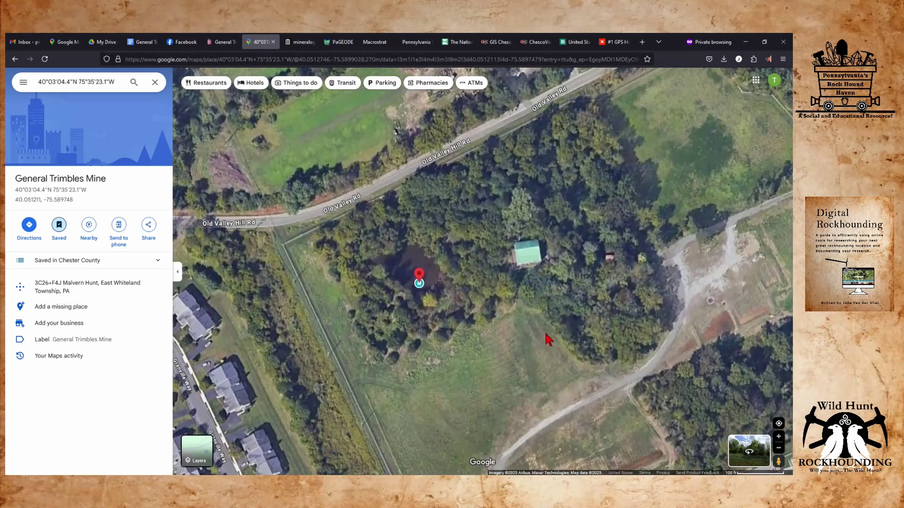
{"action": "mouse_move", "coordinate": [548, 339]}
{"action": "left_mouse_down"}
{"action": "mouse_move", "coordinate": [492, 256]}
{"action": "mouse_move", "coordinate": [470, 258]}
{"action": "mouse_move", "coordinate": [459, 269]}
{"action": "mouse_move", "coordinate": [486, 339]}
{"action": "mouse_move", "coordinate": [466, 393]}
{"action": "mouse_move", "coordinate": [426, 423]}
{"action": "mouse_move", "coordinate": [175, 408]}
{"action": "mouse_move", "coordinate": [454, 362]}
{"action": "mouse_move", "coordinate": [540, 360]}
{"action": "mouse_move", "coordinate": [576, 347]}
{"action": "left_mouse_up"}
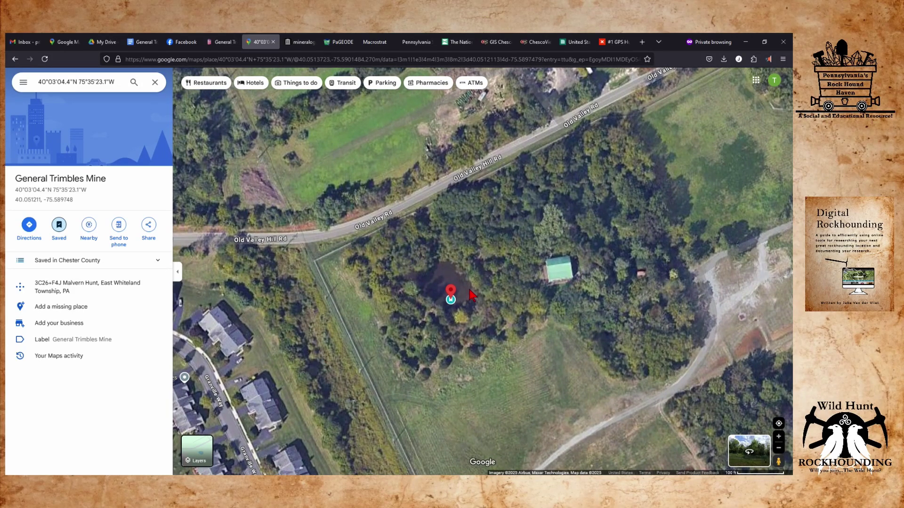
{"action": "scroll", "coordinate": [492, 315], "scroll_direction": "down", "scroll_amount": 2}
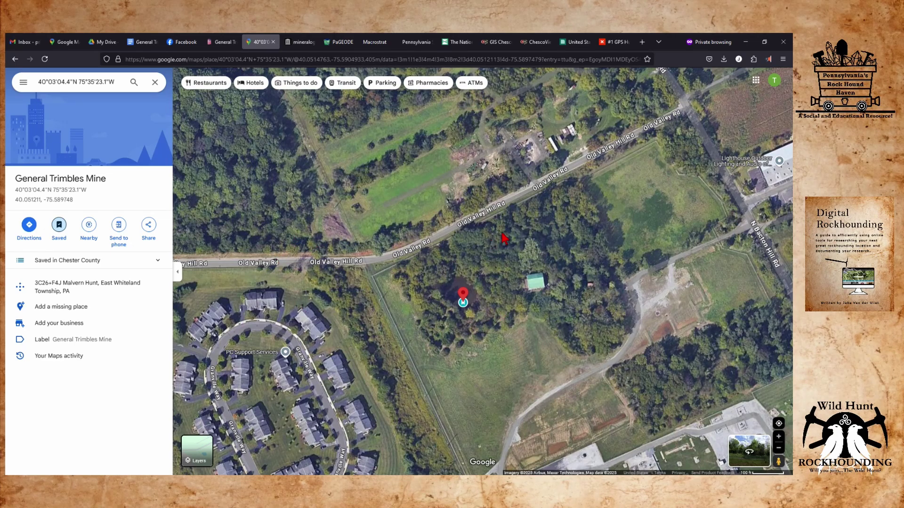
{"action": "mouse_move", "coordinate": [204, 452]}
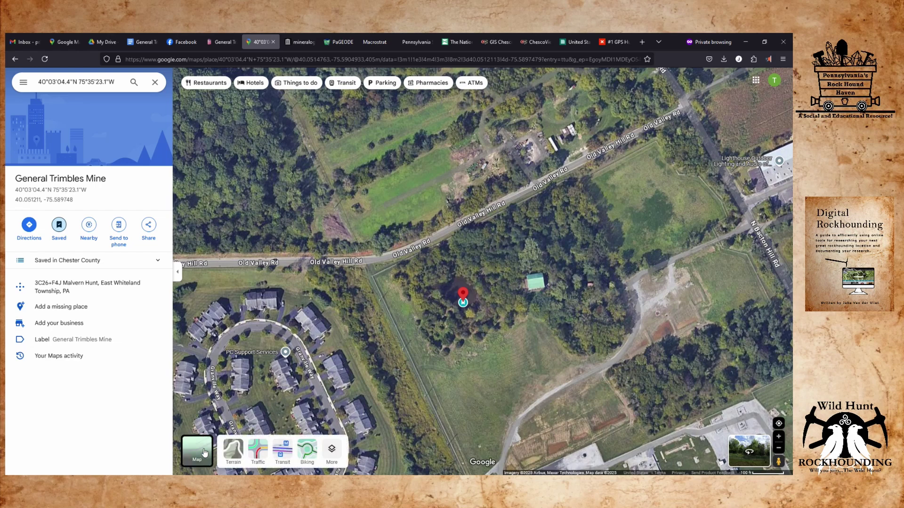
{"action": "left_click", "coordinate": [240, 452]}
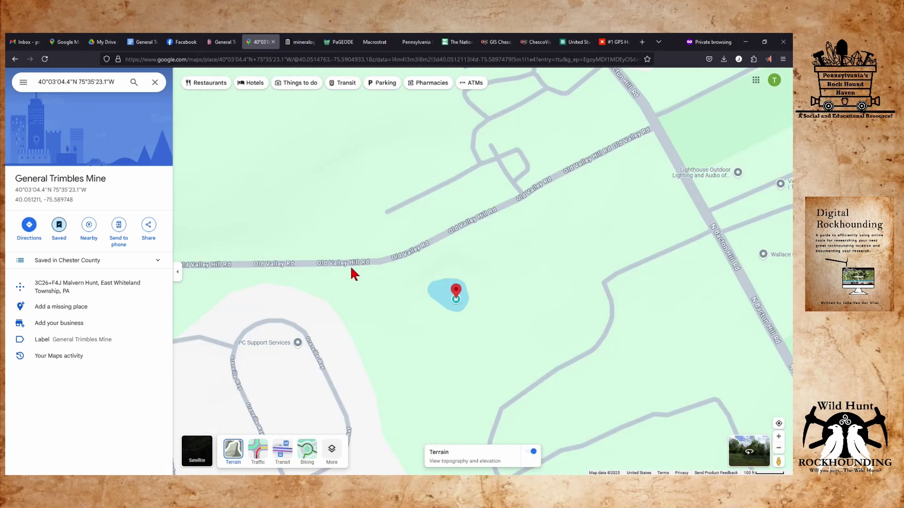
Zoom out and pan the terrain map around the mine, covering the western ridge and Malvern Hunt.
{"action": "scroll", "coordinate": [351, 269], "scroll_direction": "down", "scroll_amount": 3}
{"action": "scroll", "coordinate": [351, 269], "scroll_direction": "down", "scroll_amount": 2}
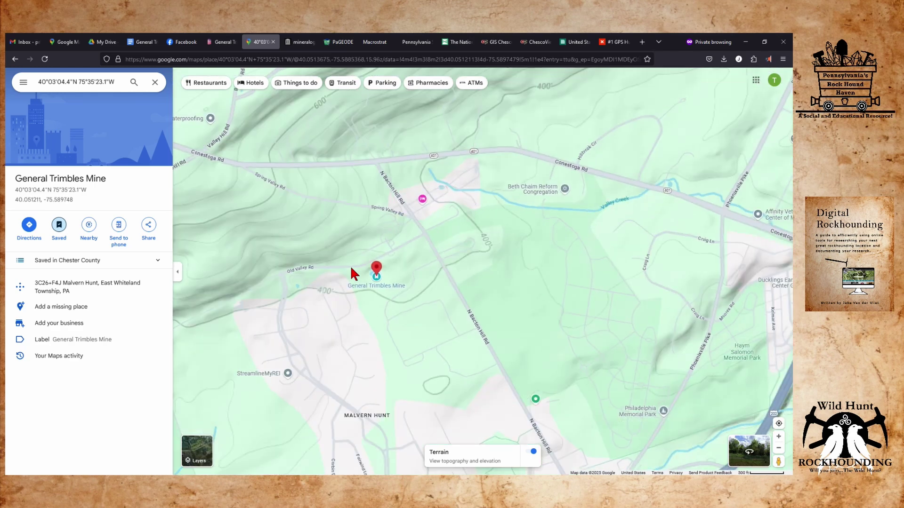
{"action": "left_click_drag", "start_coordinate": [319, 215], "coordinate": [393, 284]}
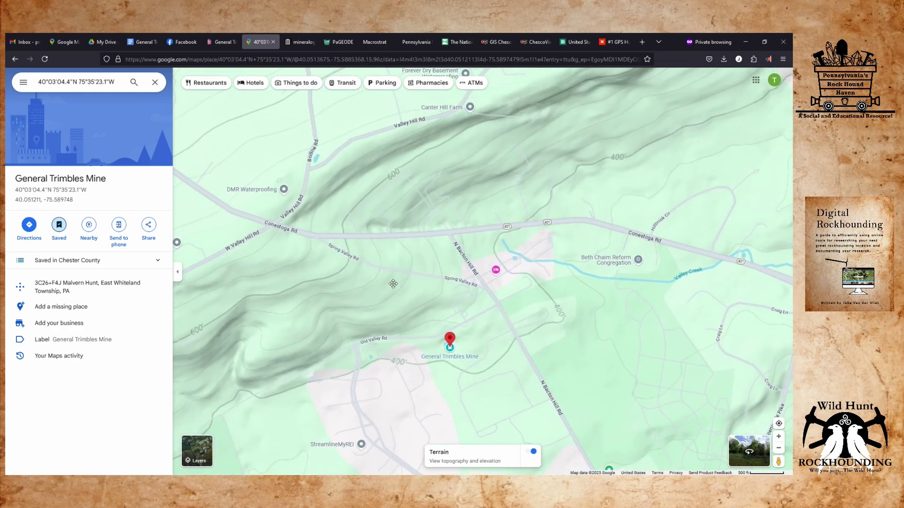
{"action": "left_click_drag", "start_coordinate": [393, 284], "coordinate": [392, 286]}
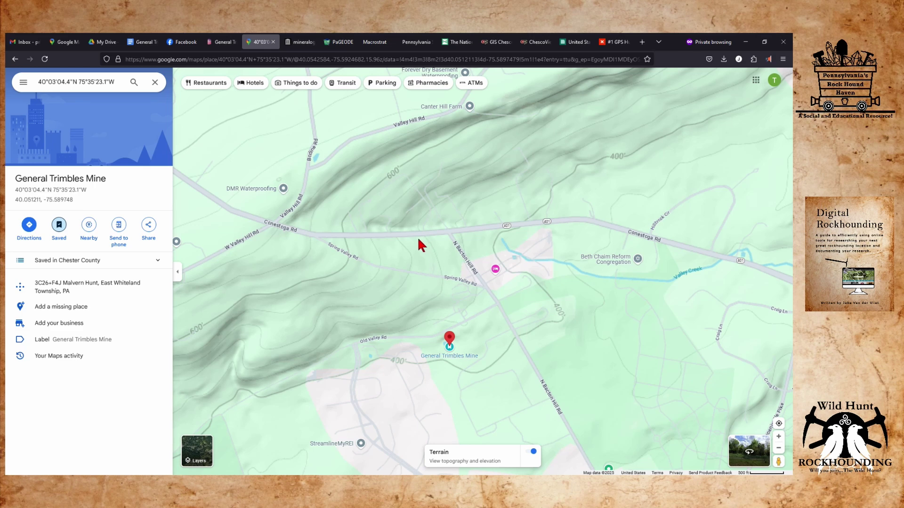
{"action": "left_click_drag", "start_coordinate": [395, 222], "coordinate": [500, 153]}
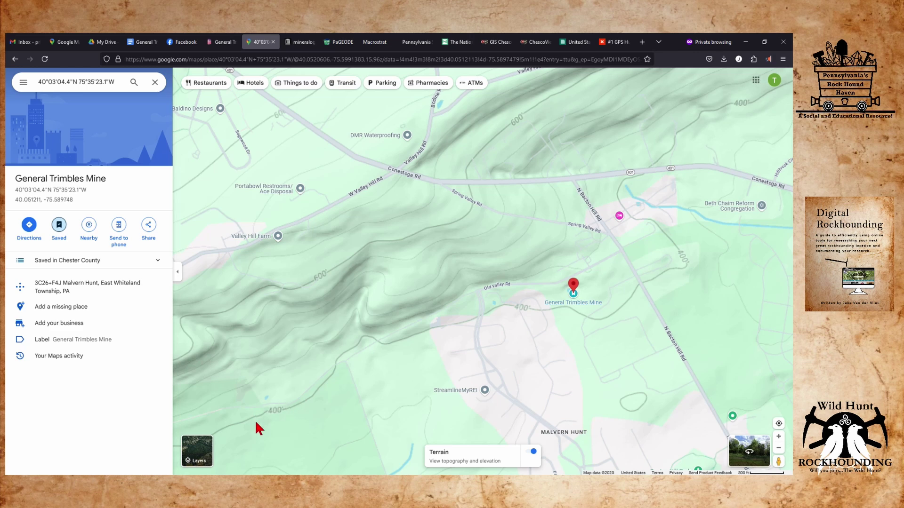
{"action": "left_click_drag", "start_coordinate": [499, 168], "coordinate": [574, 155]}
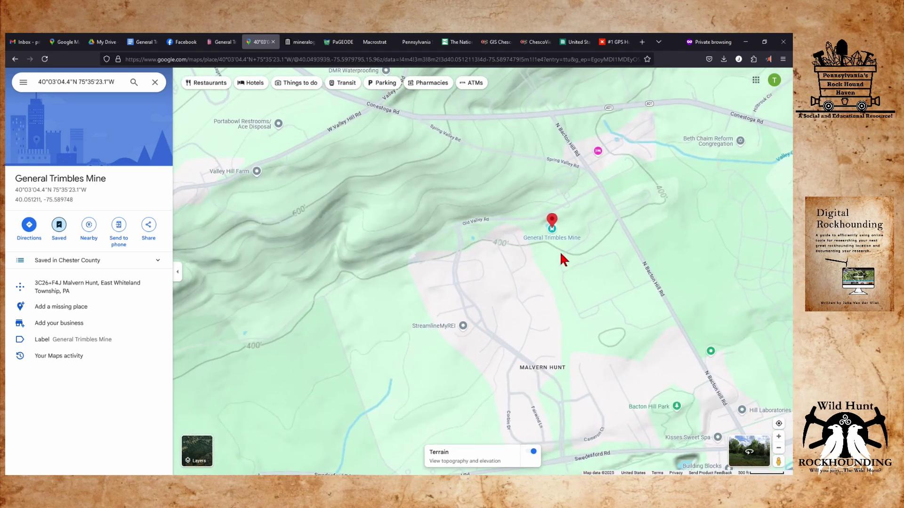
{"action": "left_click_drag", "start_coordinate": [450, 235], "coordinate": [455, 246]}
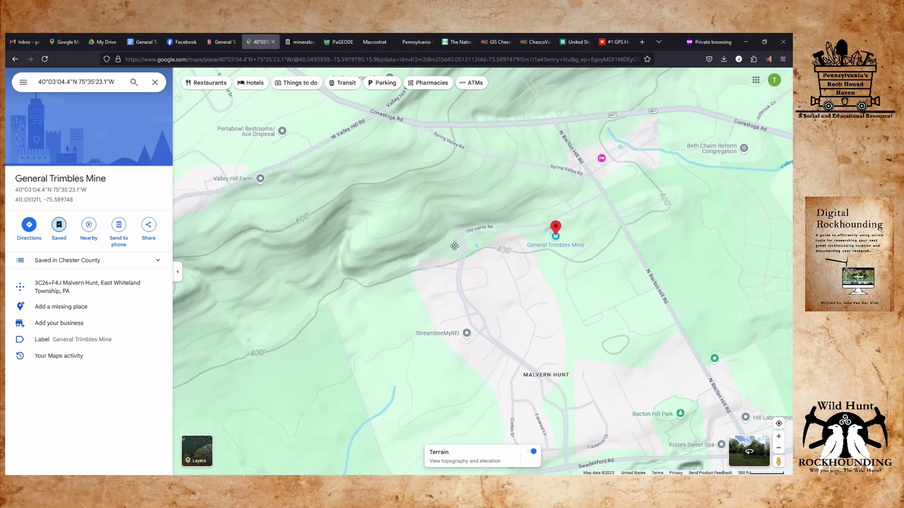
{"action": "left_click_drag", "start_coordinate": [454, 247], "coordinate": [492, 243]}
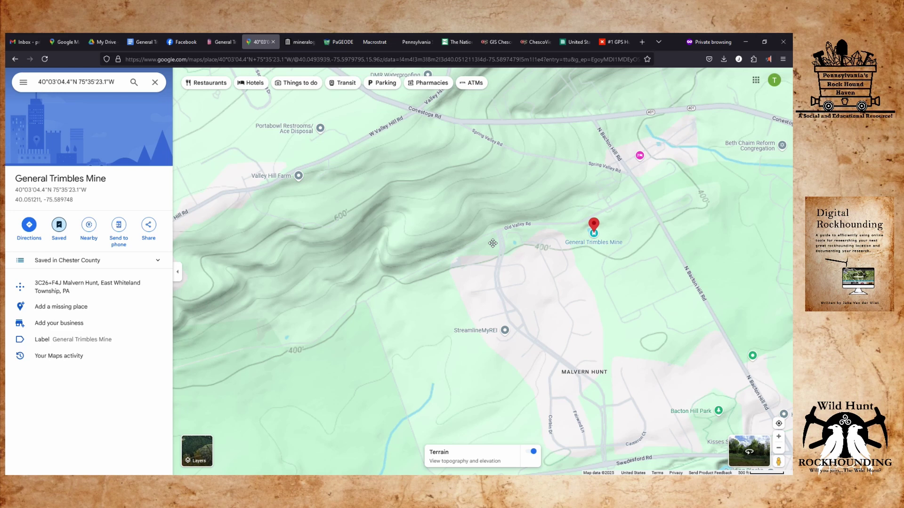
{"action": "left_click_drag", "start_coordinate": [492, 244], "coordinate": [380, 318]}
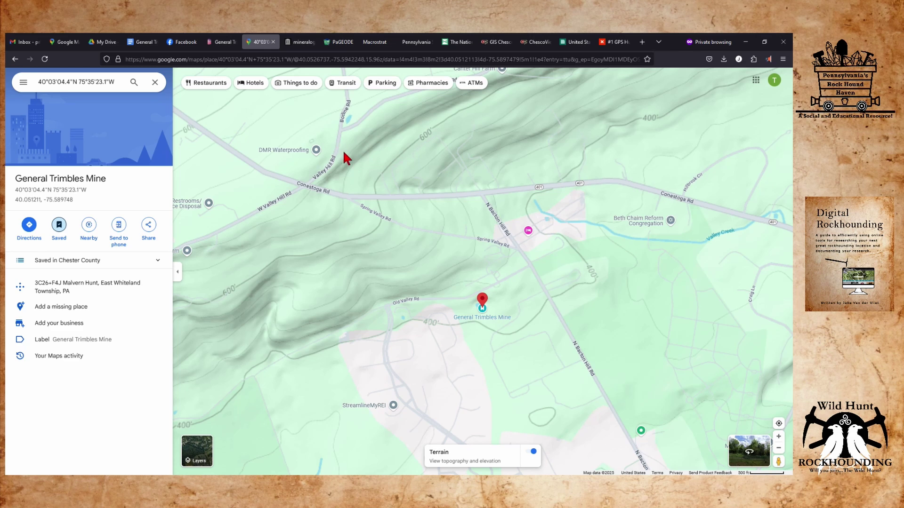
{"action": "left_click_drag", "start_coordinate": [423, 248], "coordinate": [392, 241]}
{"action": "left_click_drag", "start_coordinate": [353, 347], "coordinate": [206, 256]}
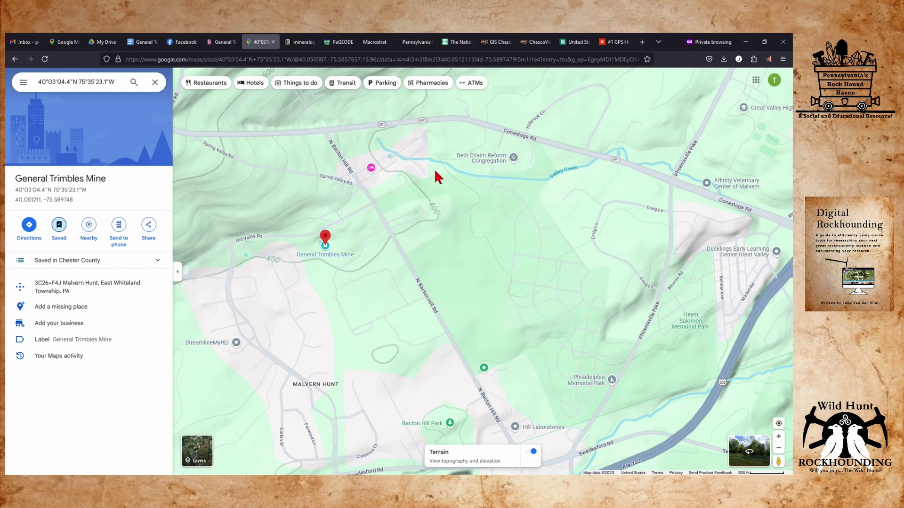
{"action": "left_click_drag", "start_coordinate": [522, 195], "coordinate": [645, 96]}
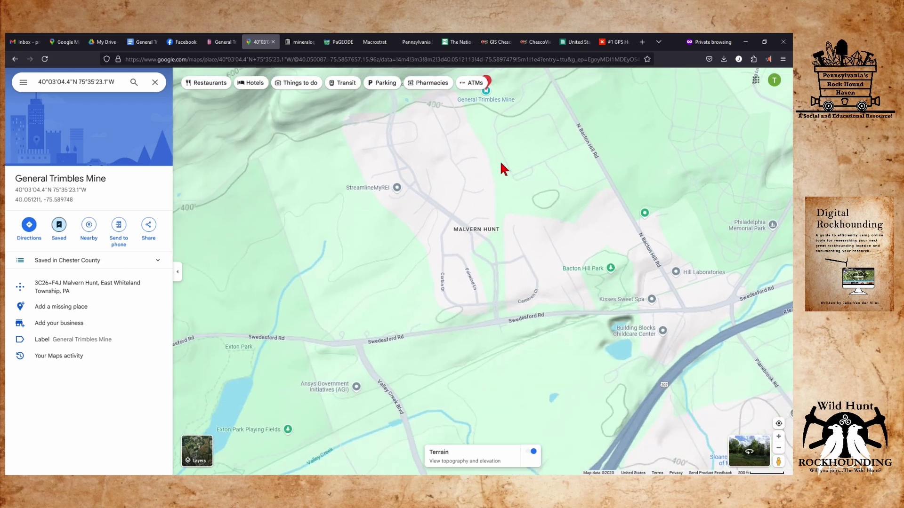
Pan the terrain map around the mine and check the coordinates of a ridge spot west of it.
{"action": "left_click_drag", "start_coordinate": [316, 365], "coordinate": [404, 273]}
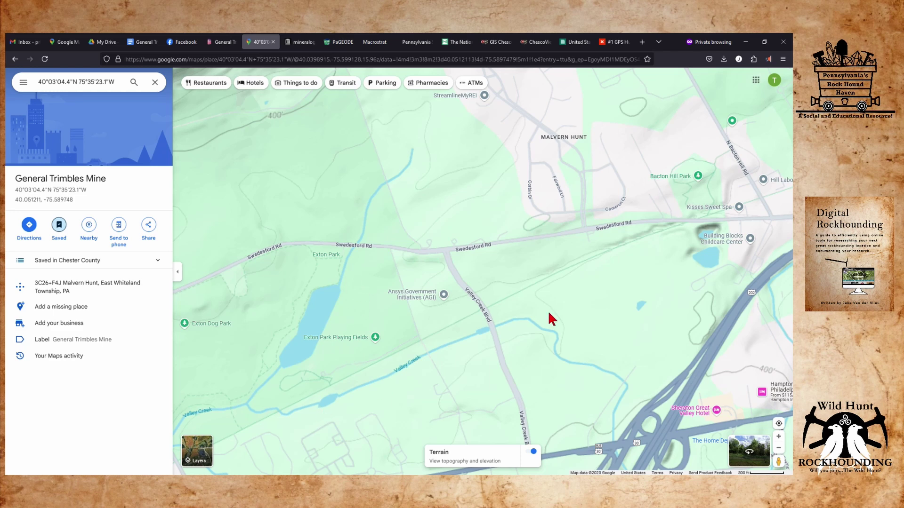
{"action": "left_click_drag", "start_coordinate": [674, 221], "coordinate": [357, 322]}
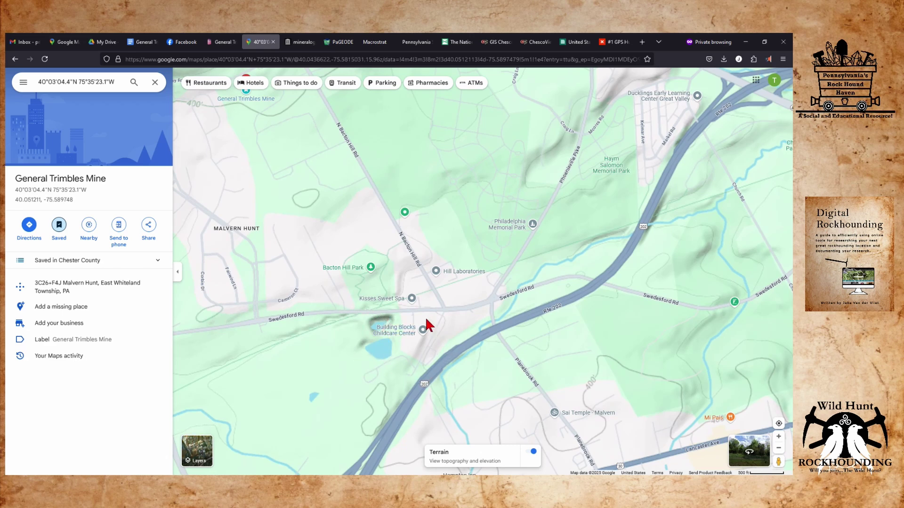
{"action": "left_click_drag", "start_coordinate": [314, 197], "coordinate": [381, 367]}
{"action": "left_click_drag", "start_coordinate": [325, 309], "coordinate": [523, 360]}
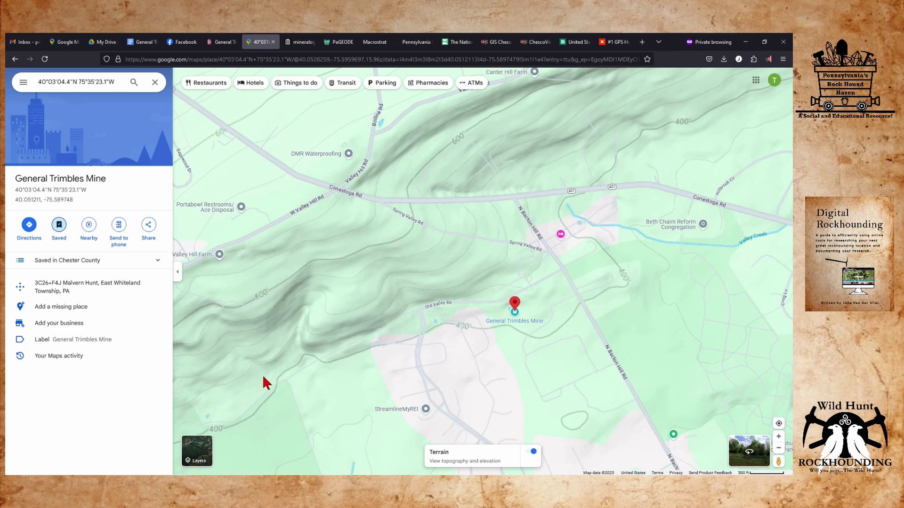
{"action": "left_click_drag", "start_coordinate": [282, 316], "coordinate": [399, 302]}
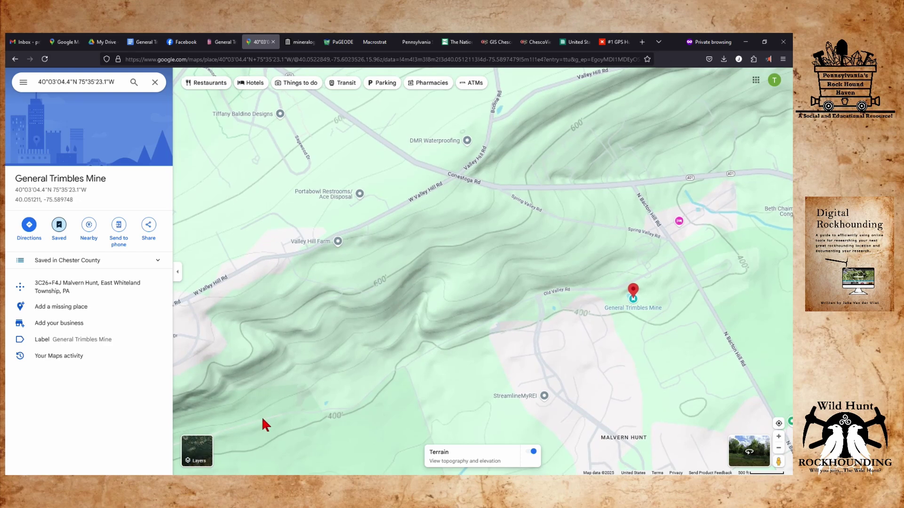
{"action": "left_click", "coordinate": [422, 259]}
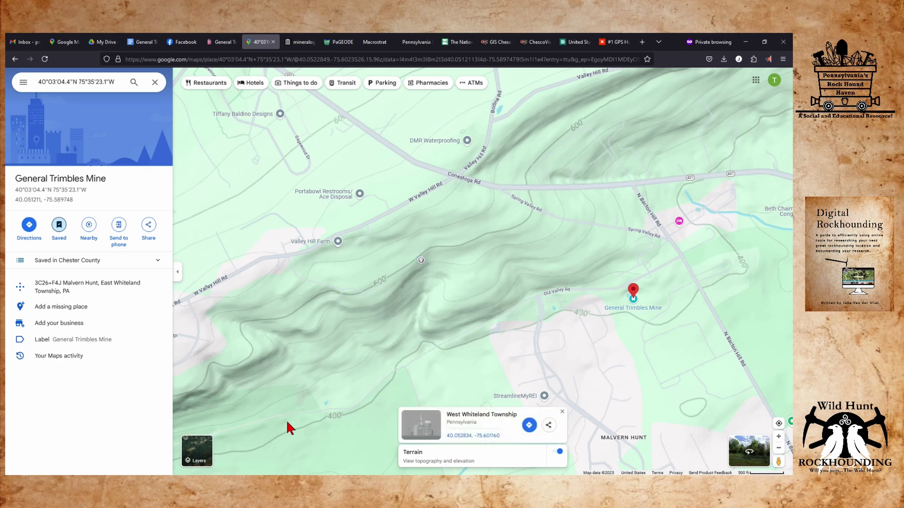
Compare the ground around the mine by toggling between the Satellite and Terrain layers.
{"action": "left_click", "coordinate": [205, 454]}
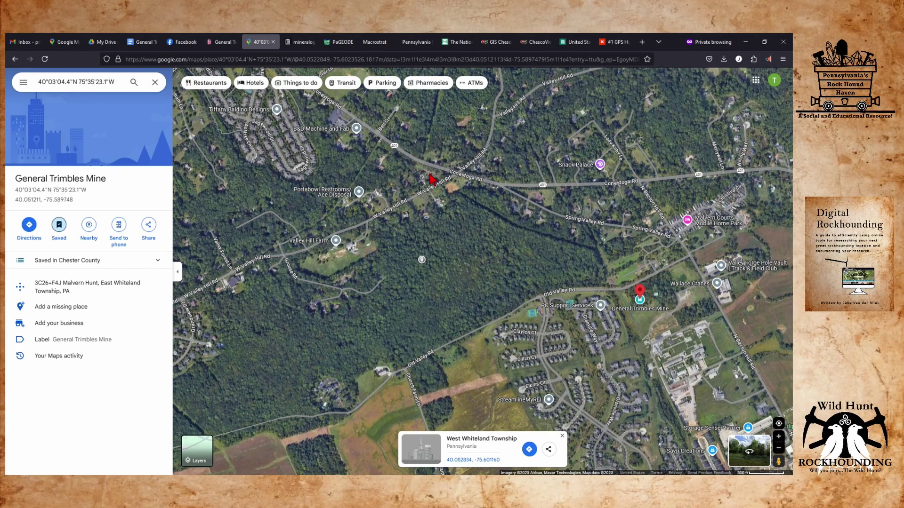
{"action": "mouse_move", "coordinate": [214, 451]}
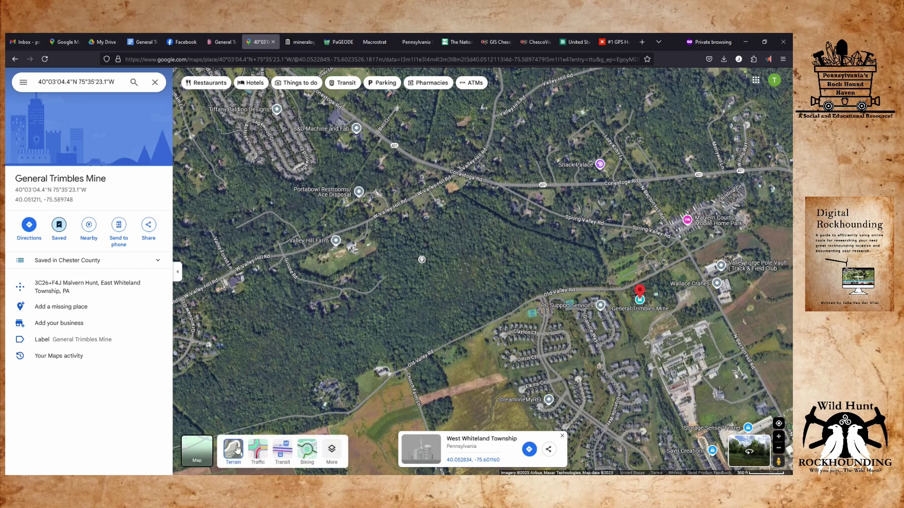
{"action": "left_click", "coordinate": [234, 450]}
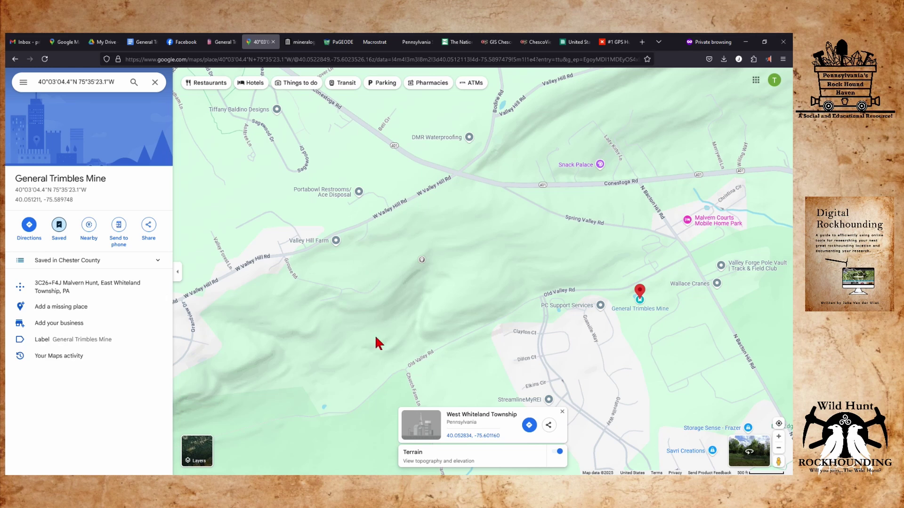
{"action": "left_click_drag", "start_coordinate": [379, 352], "coordinate": [440, 300]}
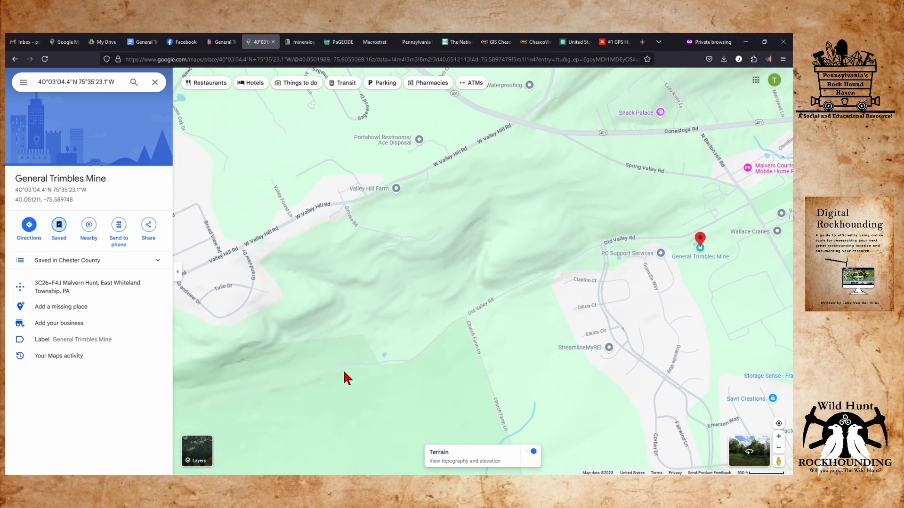
{"action": "mouse_move", "coordinate": [200, 450]}
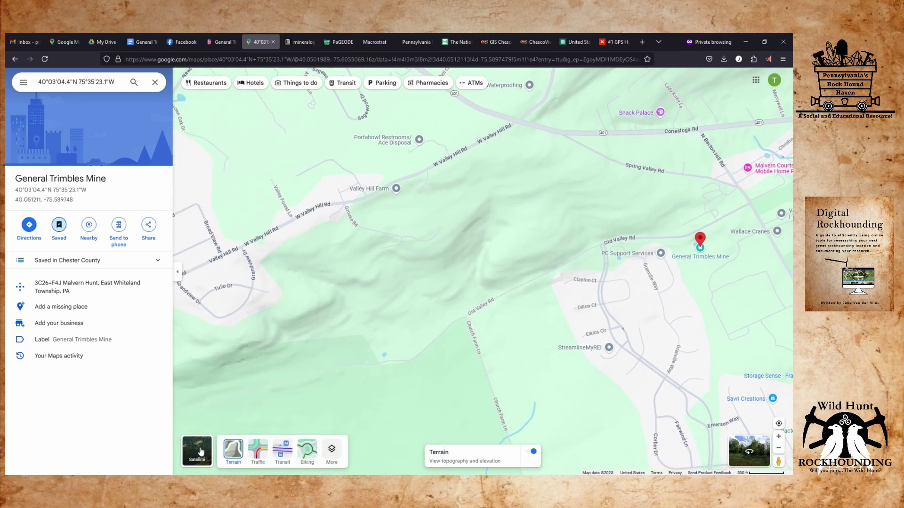
{"action": "left_click", "coordinate": [200, 450]}
{"action": "scroll", "coordinate": [419, 304], "scroll_direction": "up", "scroll_amount": 3}
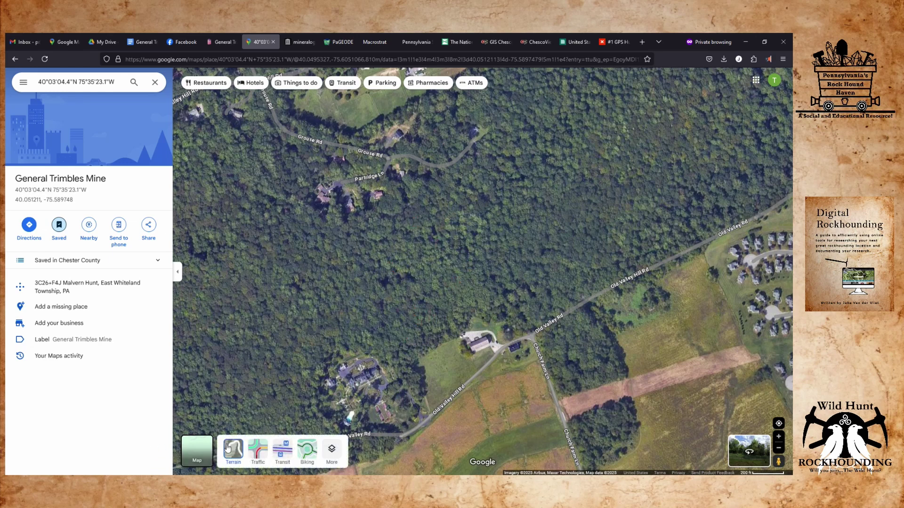
{"action": "left_click", "coordinate": [233, 449]}
{"action": "scroll", "coordinate": [469, 226], "scroll_direction": "down", "scroll_amount": 3}
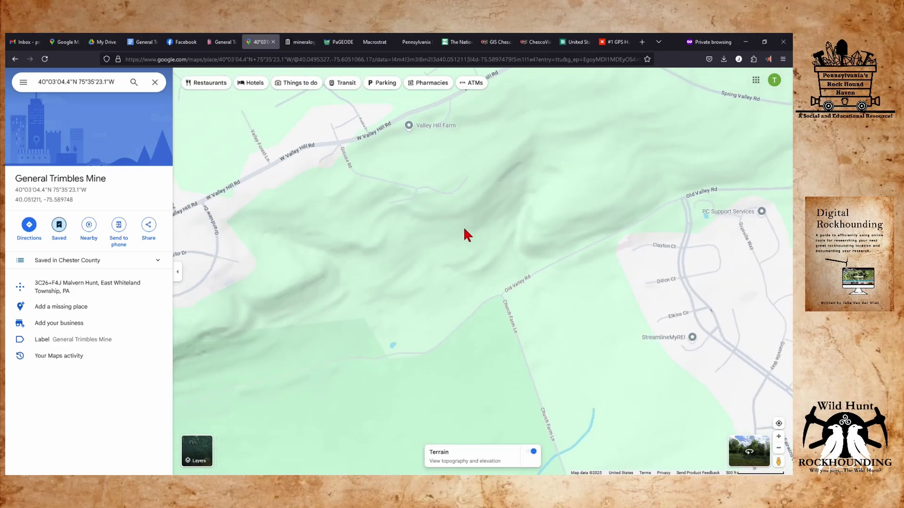
Drop a point on Valley Creek north-east of the mine at 40.054563, -75.583143 and show satellite imagery.
{"action": "left_click_drag", "start_coordinate": [473, 222], "coordinate": [308, 231]}
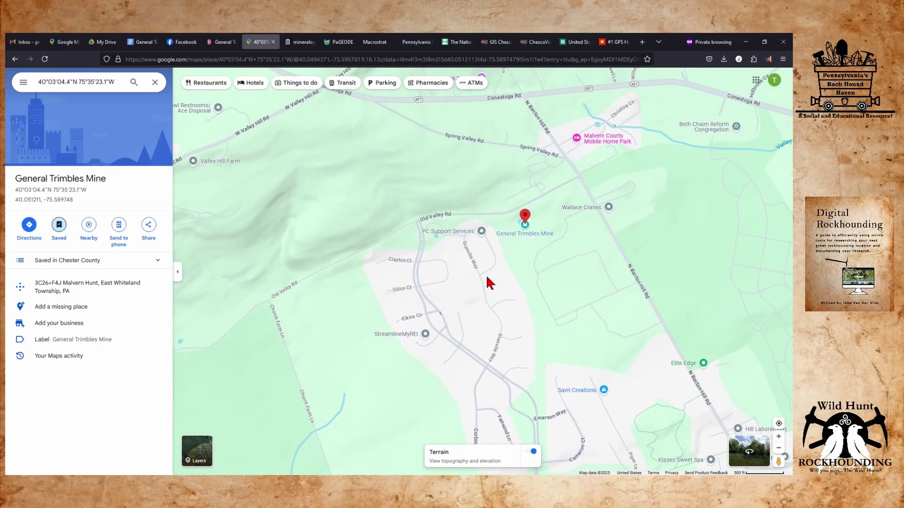
{"action": "left_click_drag", "start_coordinate": [555, 227], "coordinate": [502, 333]}
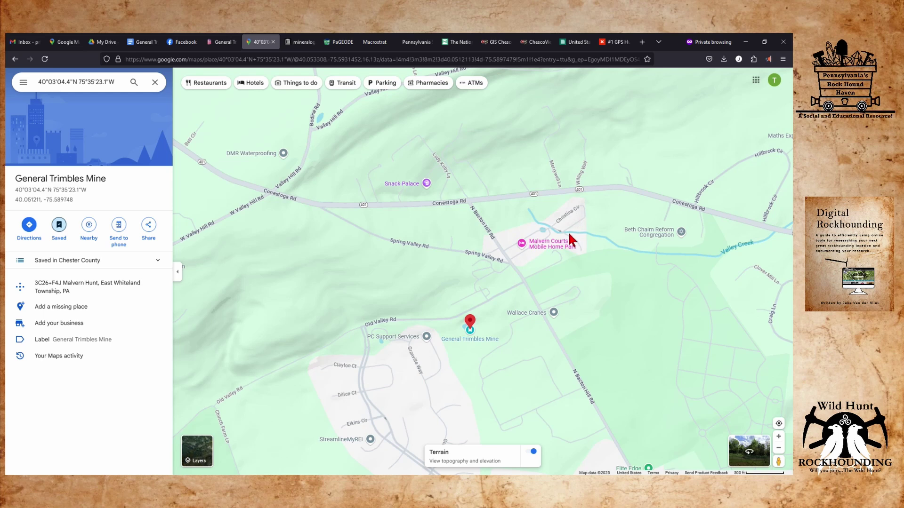
{"action": "scroll", "coordinate": [575, 238], "scroll_direction": "up", "scroll_amount": 3}
{"action": "left_click_drag", "start_coordinate": [705, 276], "coordinate": [572, 291]}
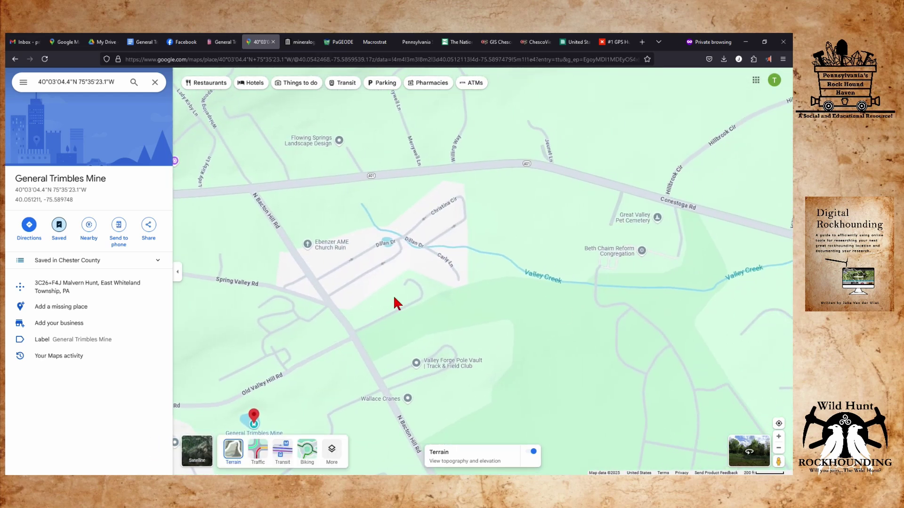
{"action": "left_click", "coordinate": [506, 257]}
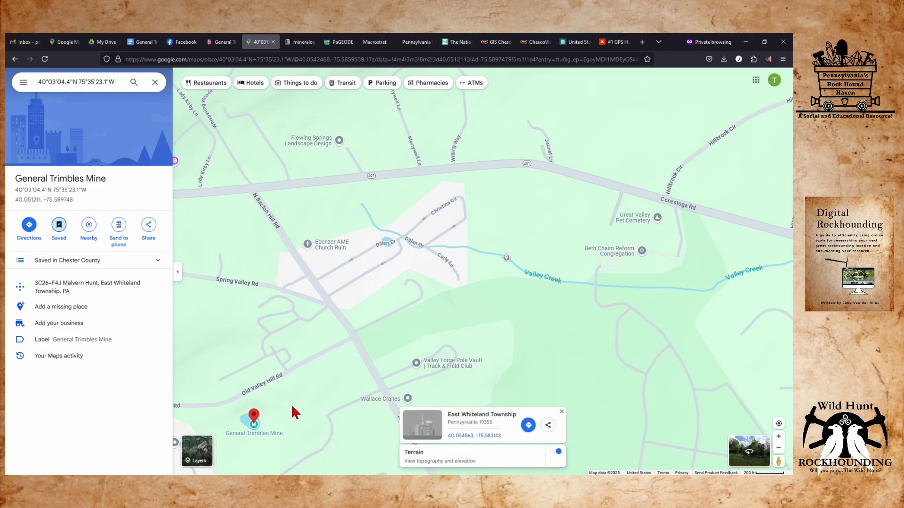
{"action": "left_click", "coordinate": [198, 453]}
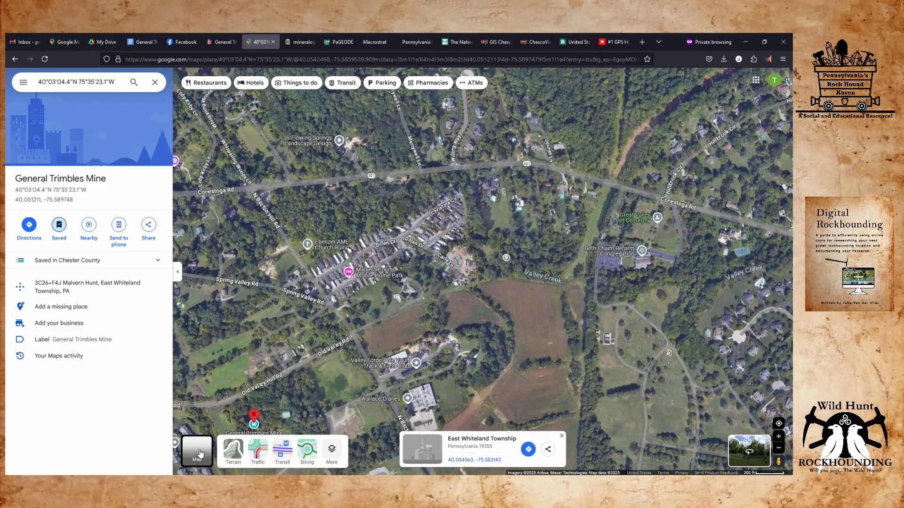
Return to Terrain, pan to the hills west of the mine, and drop a point at 40.049737, -75.601650.
{"action": "scroll", "coordinate": [551, 273], "scroll_direction": "up", "scroll_amount": 5}
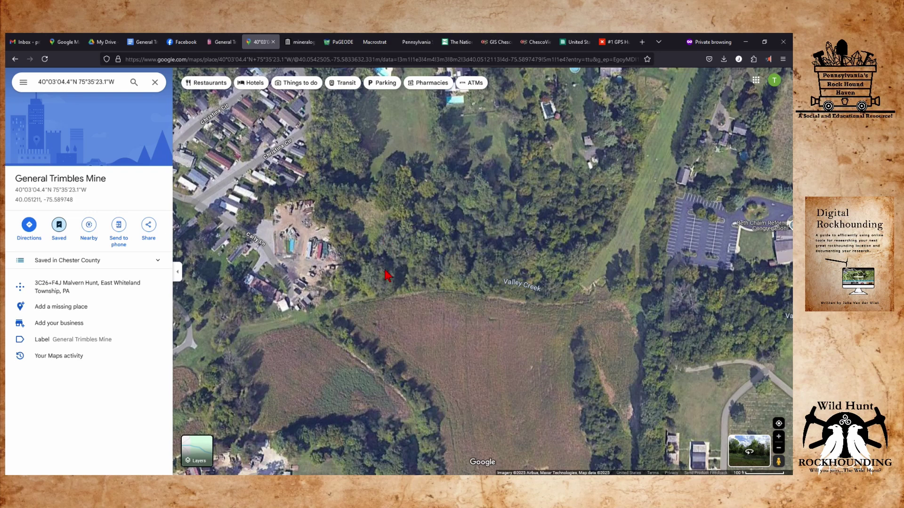
{"action": "scroll", "coordinate": [453, 245], "scroll_direction": "down", "scroll_amount": 2}
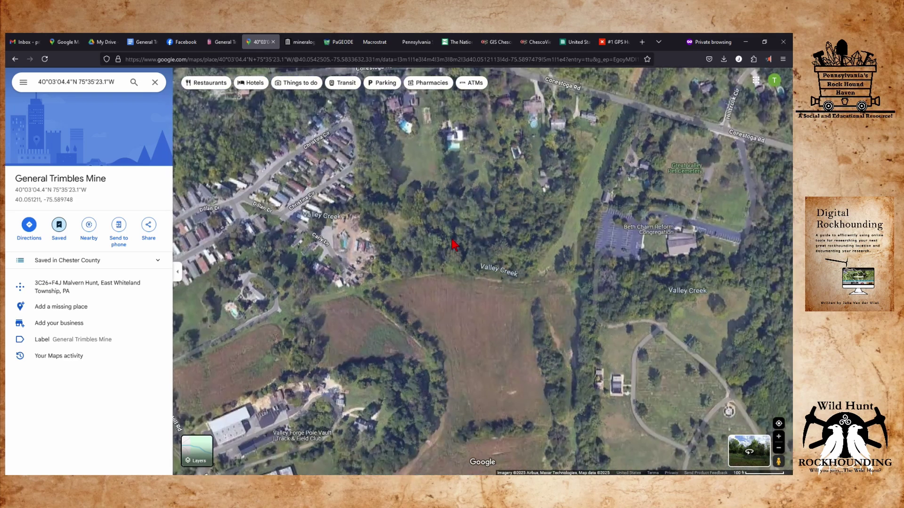
{"action": "mouse_move", "coordinate": [198, 449]}
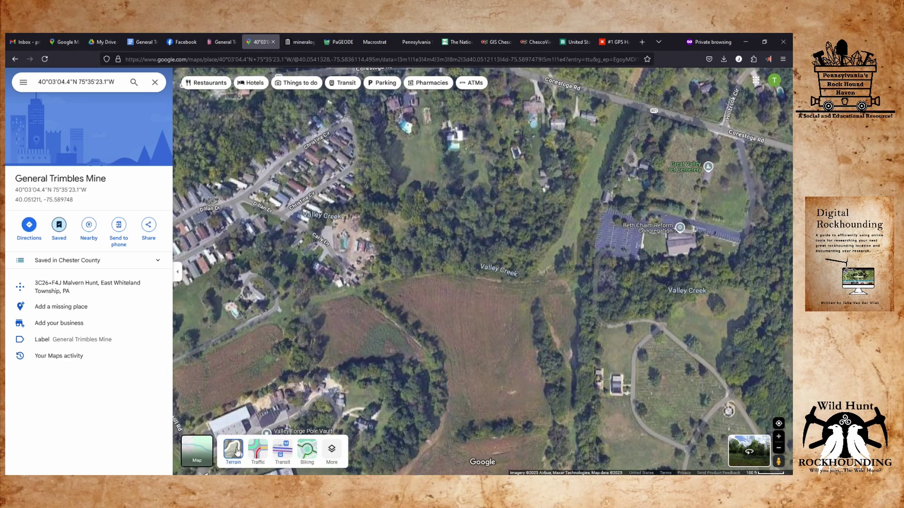
{"action": "left_click", "coordinate": [237, 451]}
{"action": "scroll", "coordinate": [388, 284], "scroll_direction": "up", "scroll_amount": 1}
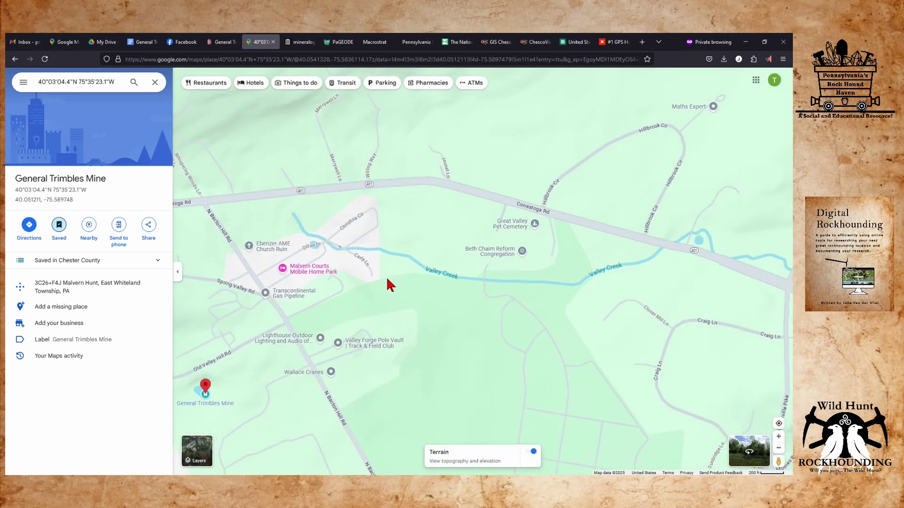
{"action": "scroll", "coordinate": [386, 277], "scroll_direction": "down", "scroll_amount": 2}
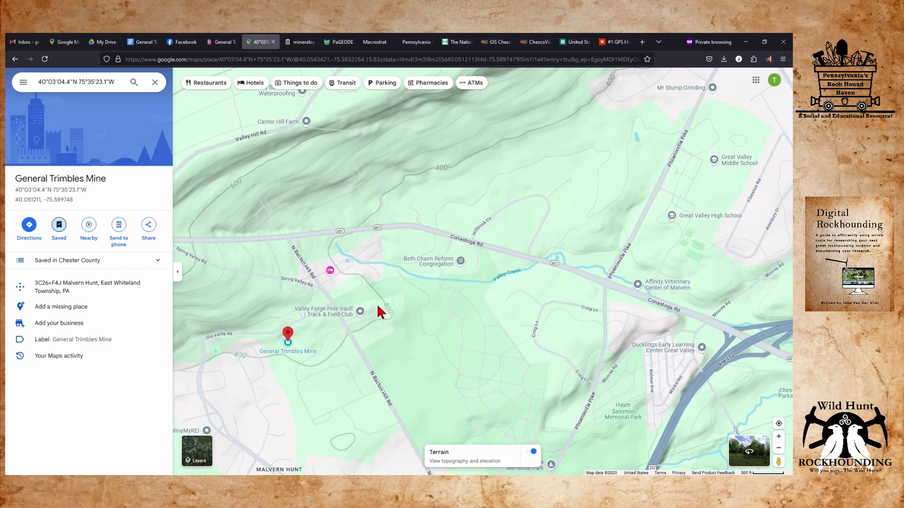
{"action": "left_click_drag", "start_coordinate": [379, 312], "coordinate": [586, 51]}
{"action": "left_click_drag", "start_coordinate": [293, 367], "coordinate": [416, 259]}
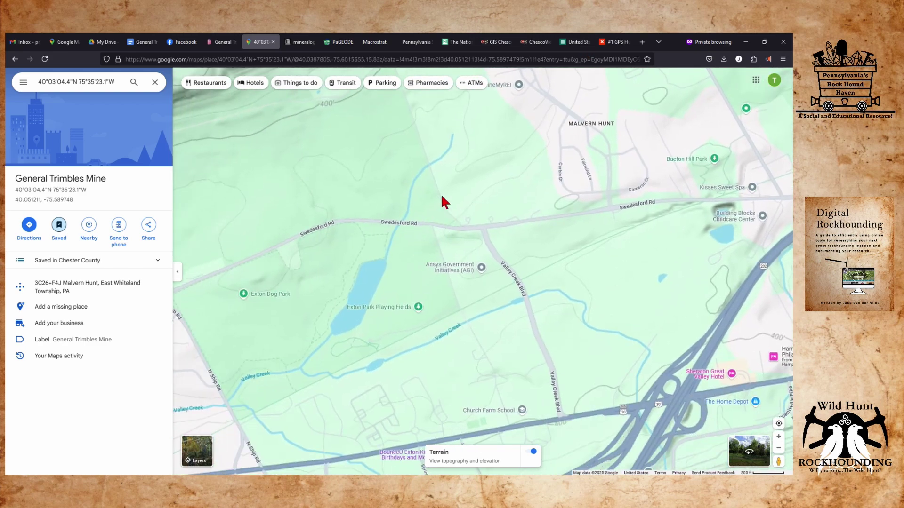
{"action": "mouse_move", "coordinate": [445, 181]}
{"action": "left_mouse_down"}
{"action": "mouse_move", "coordinate": [446, 317]}
{"action": "mouse_move", "coordinate": [467, 250]}
{"action": "left_mouse_up"}
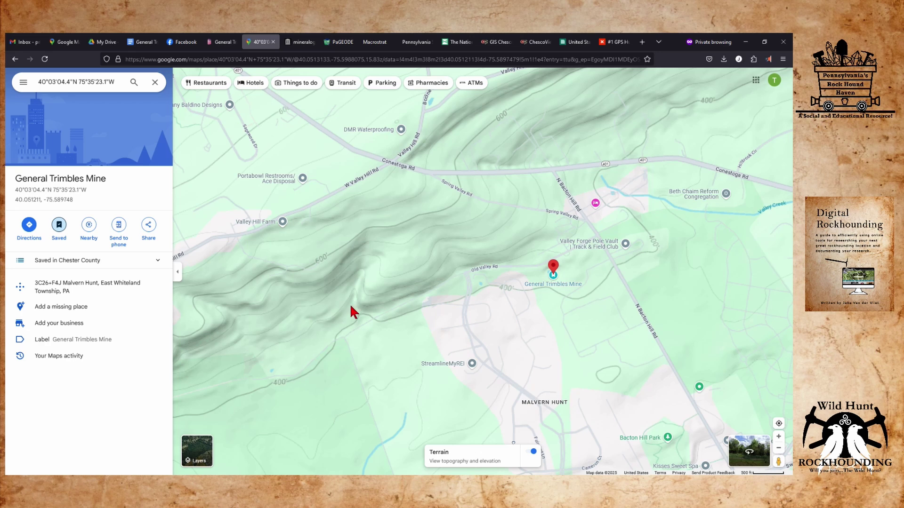
{"action": "left_click", "coordinate": [351, 308]}
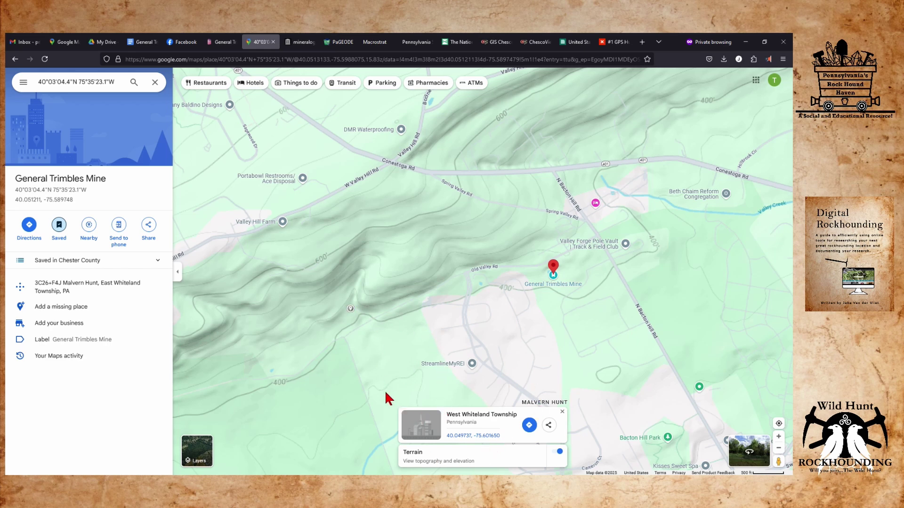
Give the dropped hillside point the label 'General Trimbles Hillside'.
{"action": "left_click", "coordinate": [482, 437]}
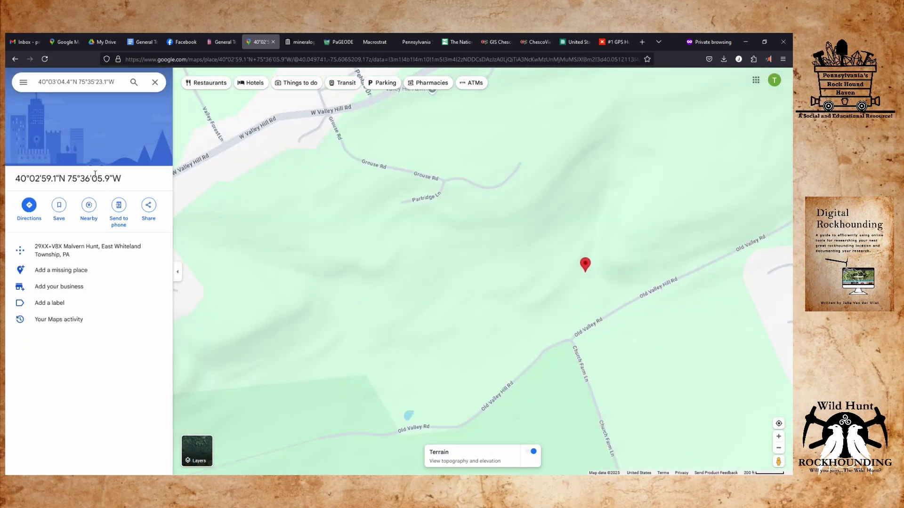
{"action": "left_click", "coordinate": [59, 305]}
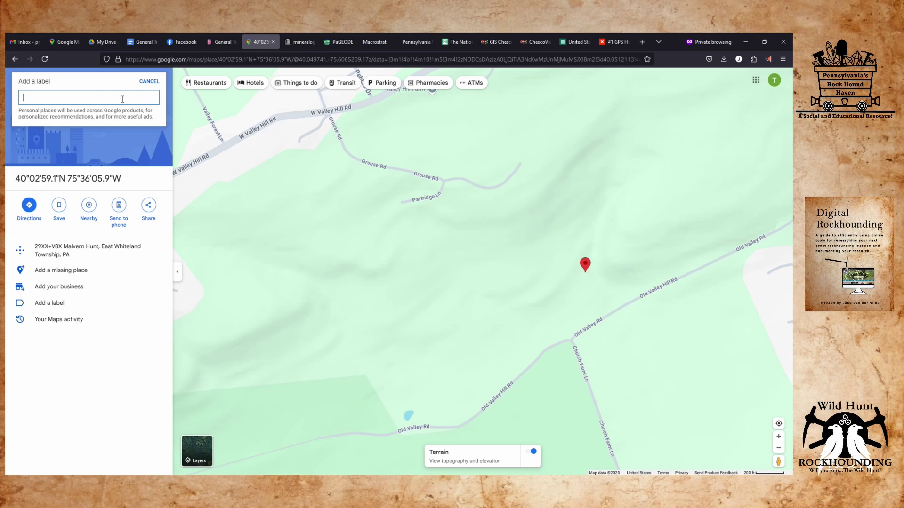
{"action": "type", "text": "General "}
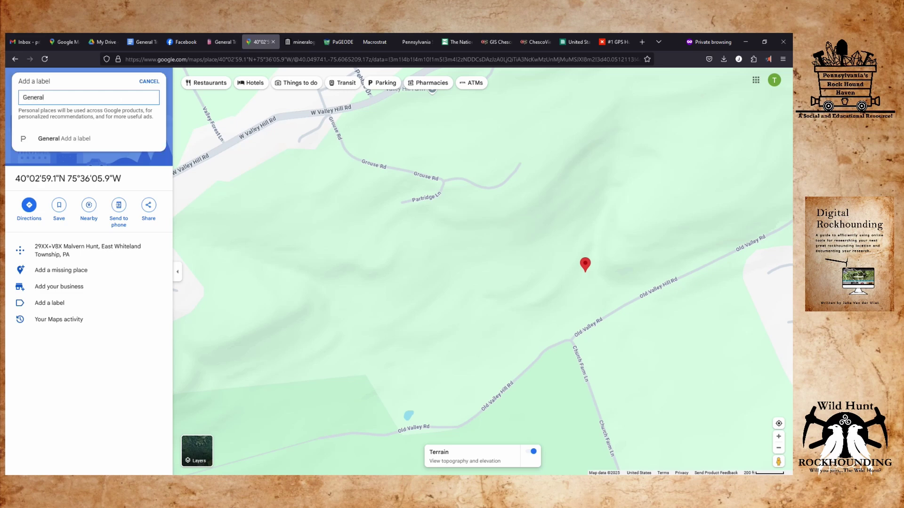
{"action": "type", "text": "Trimbles Hillside"}
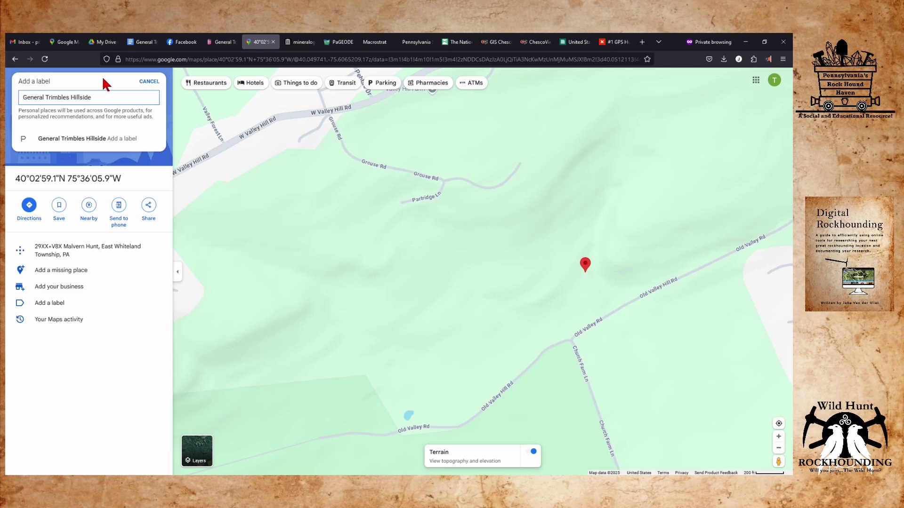
{"action": "key", "text": "Return"}
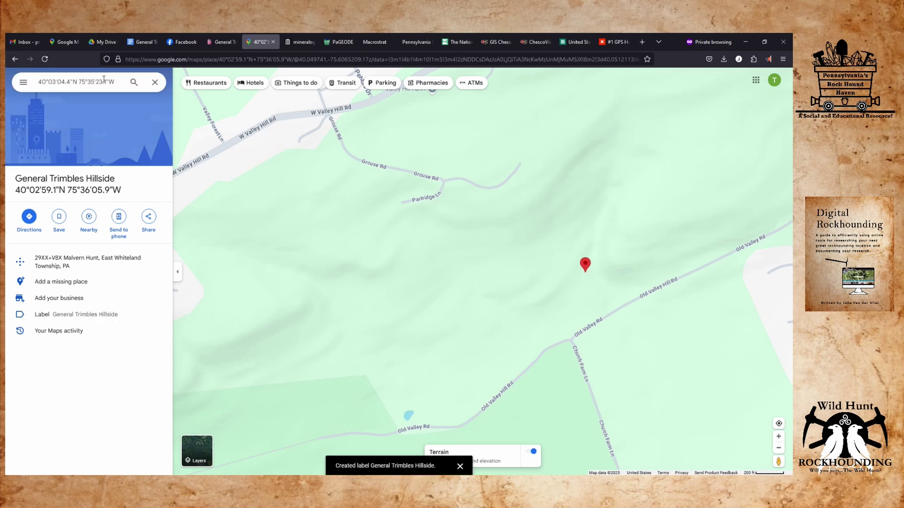
{"action": "scroll", "coordinate": [374, 306], "scroll_direction": "down", "scroll_amount": 3}
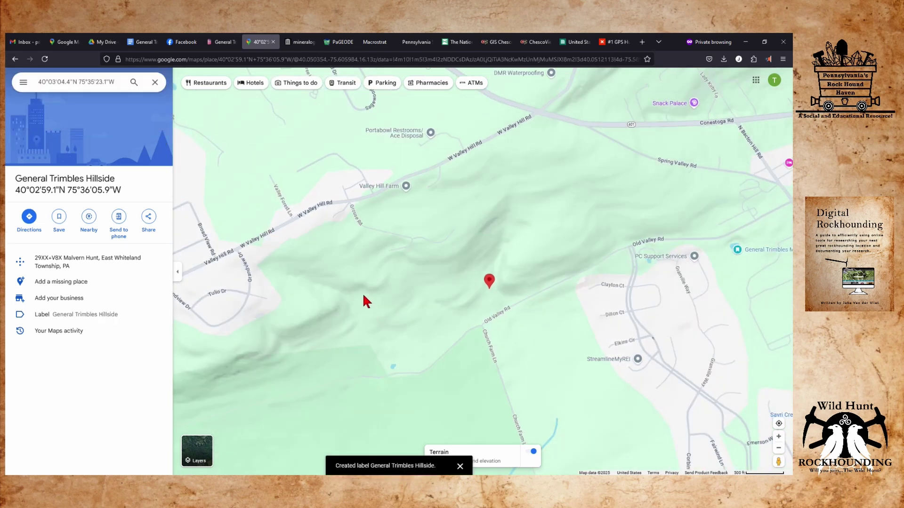
Pan east toward Great Valley and zoom into the Valley Creek woods in satellite view.
{"action": "left_click_drag", "start_coordinate": [392, 282], "coordinate": [217, 289]}
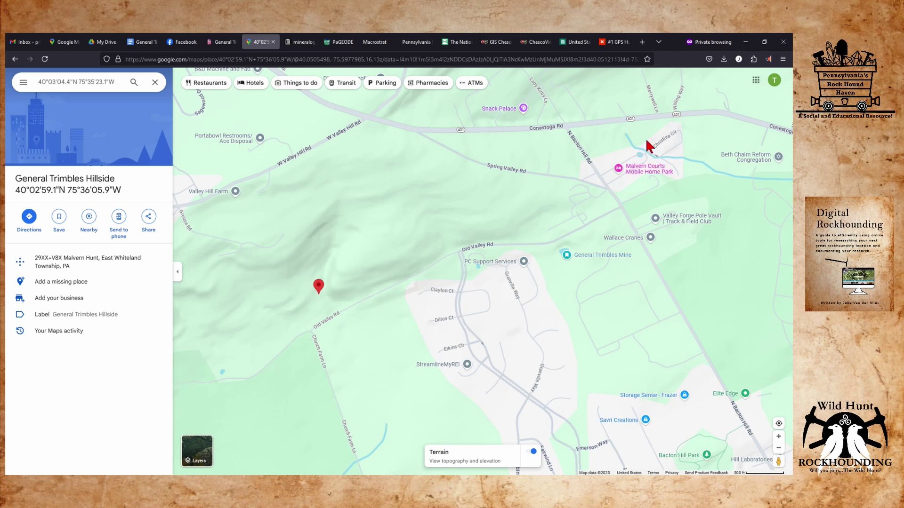
{"action": "left_click_drag", "start_coordinate": [713, 182], "coordinate": [309, 223]}
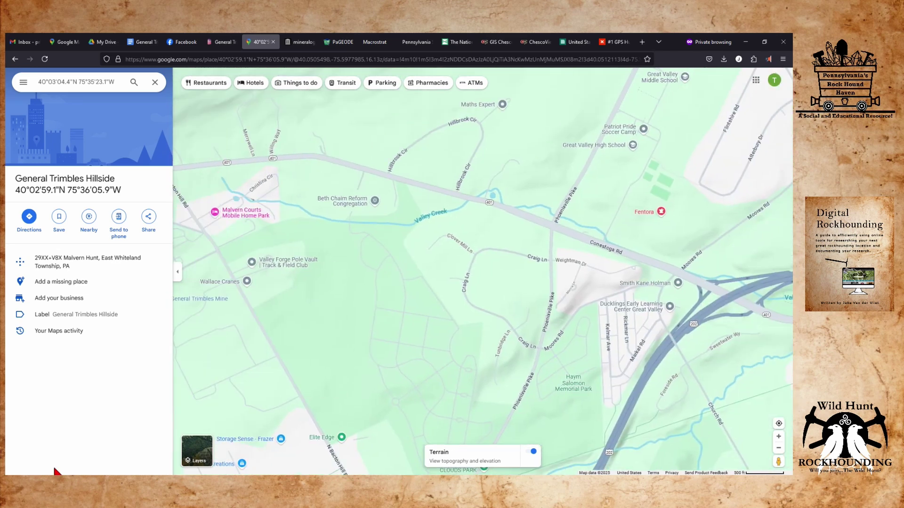
{"action": "left_click", "coordinate": [195, 449]}
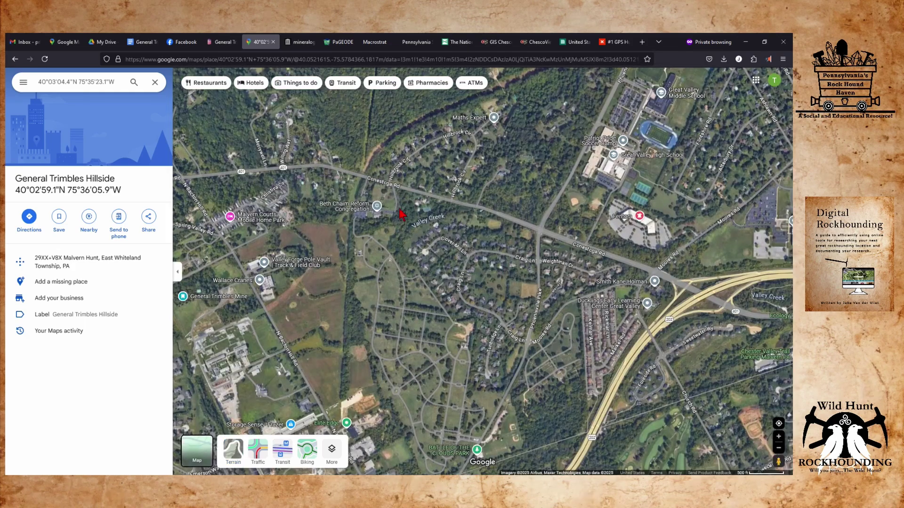
{"action": "scroll", "coordinate": [398, 182], "scroll_direction": "up", "scroll_amount": 3}
{"action": "scroll", "coordinate": [407, 239], "scroll_direction": "up", "scroll_amount": 2}
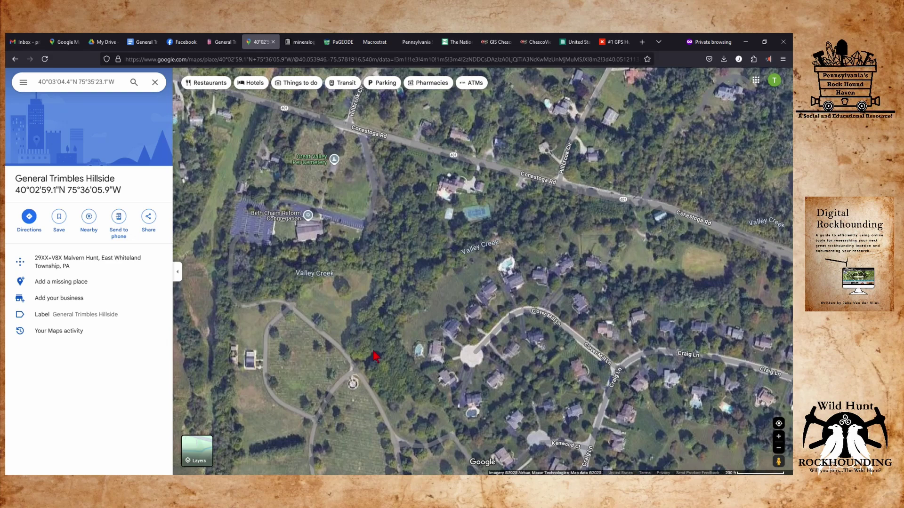
{"action": "mouse_move", "coordinate": [373, 359]}
{"action": "left_mouse_down"}
{"action": "mouse_move", "coordinate": [419, 275]}
{"action": "mouse_move", "coordinate": [444, 254]}
{"action": "mouse_move", "coordinate": [430, 278]}
{"action": "left_mouse_up"}
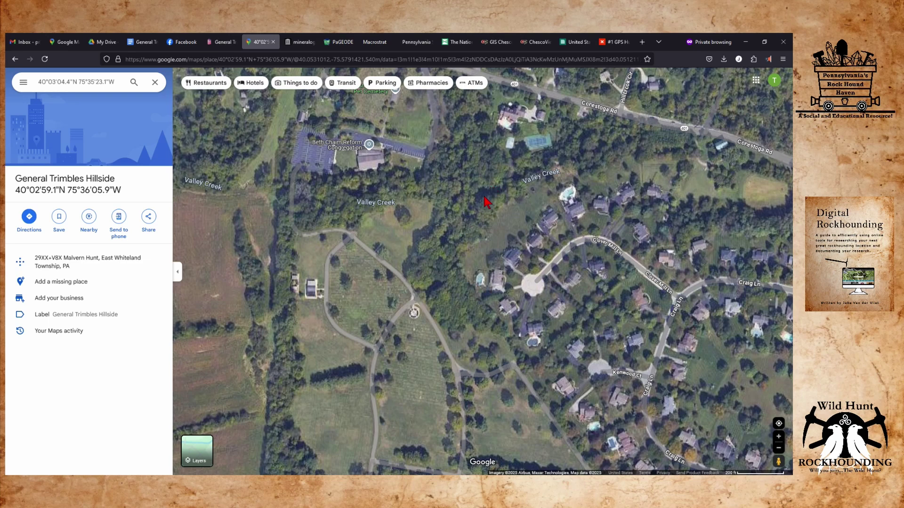
Reopen General Trimbles Mine, close its details, return to the default map, and drop a point.
{"action": "key", "text": "Return"}
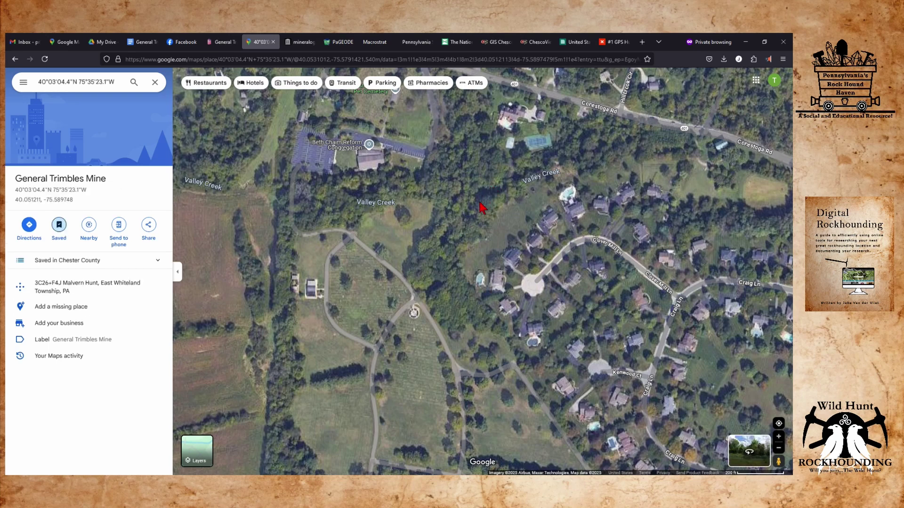
{"action": "key", "text": "Escape"}
{"action": "key", "text": "Escape"}
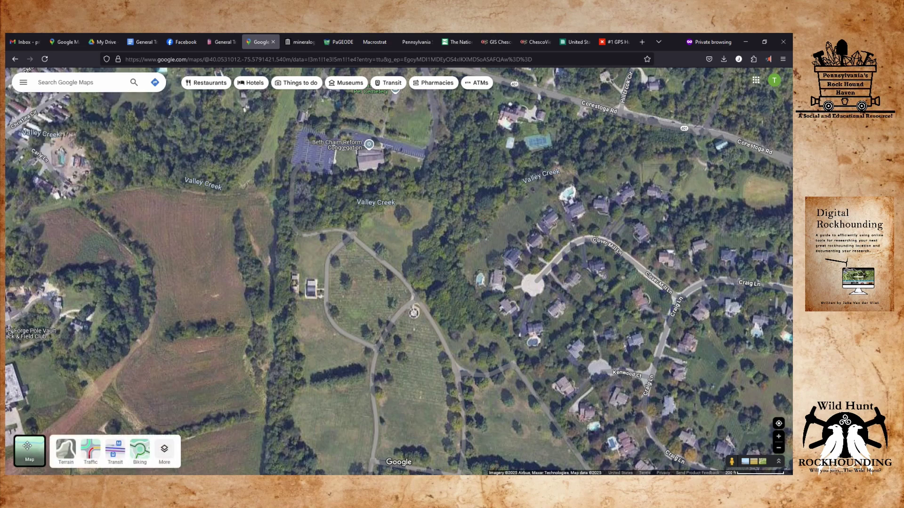
{"action": "left_click", "coordinate": [43, 443]}
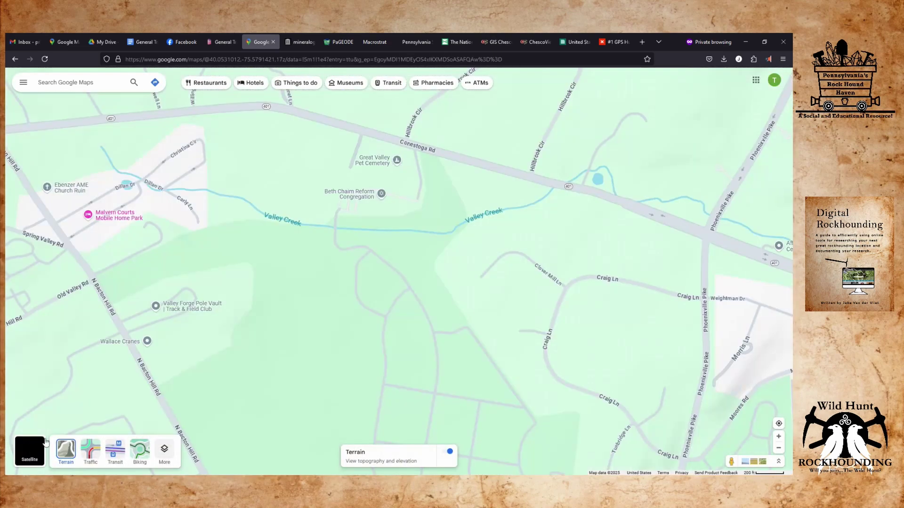
{"action": "left_click", "coordinate": [468, 229]}
Start labelling the dropped pin 'General Trimbles Creek', then dismiss it and show satellite imagery.
{"action": "left_click", "coordinate": [387, 434]}
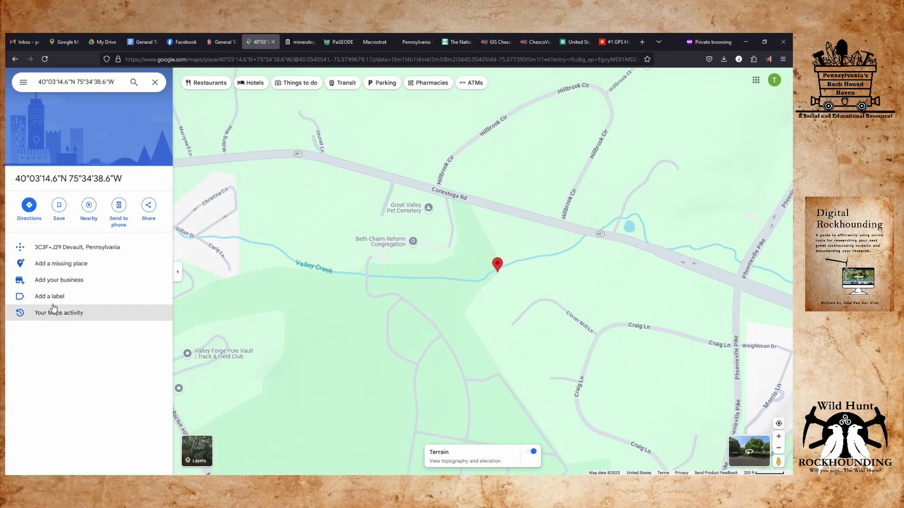
{"action": "left_click", "coordinate": [53, 297]}
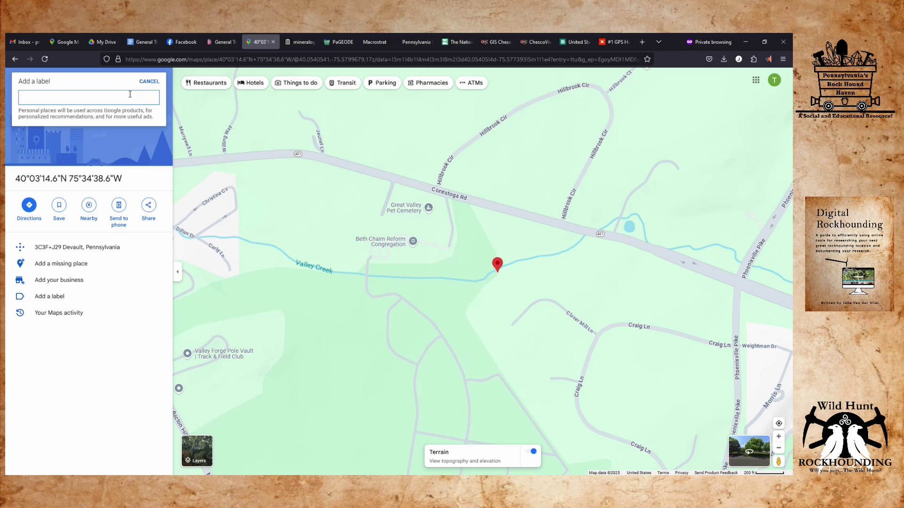
{"action": "type", "text": "Gener"}
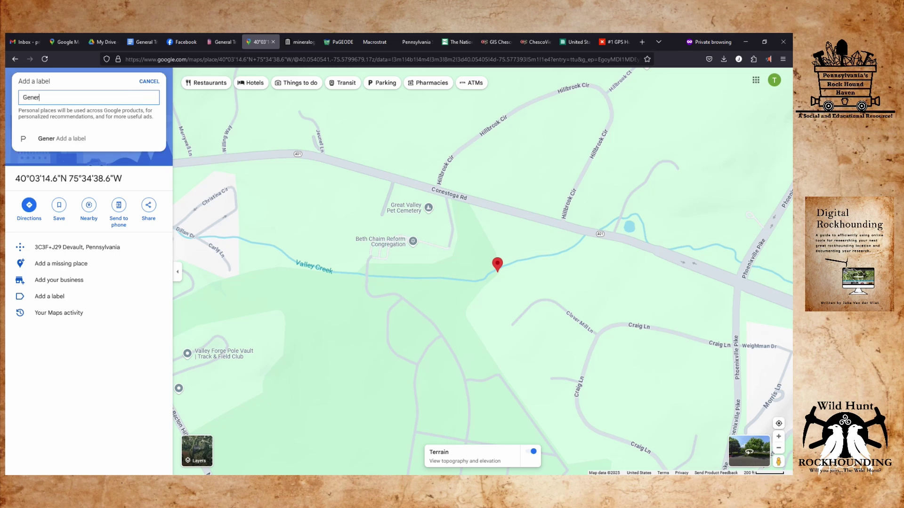
{"action": "type", "text": "al Trimbles"}
{"action": "type", "text": "Creek"}
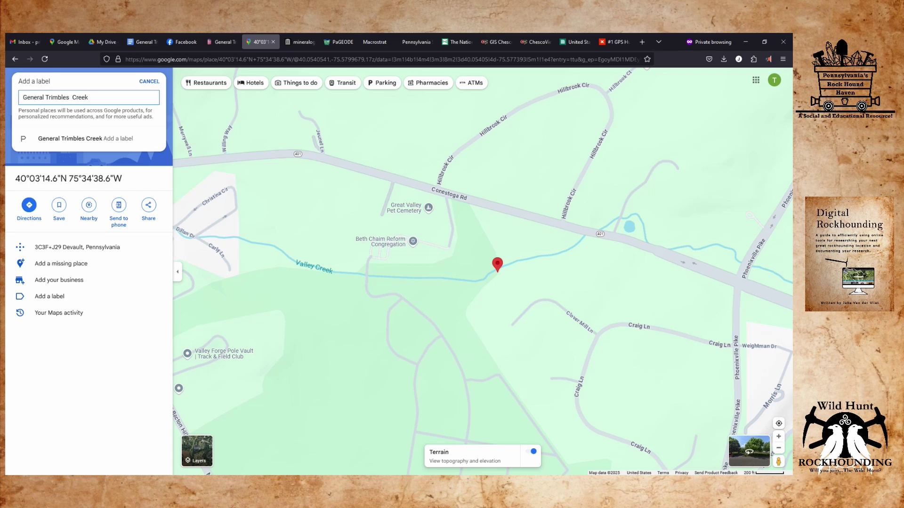
{"action": "left_click", "coordinate": [340, 335]}
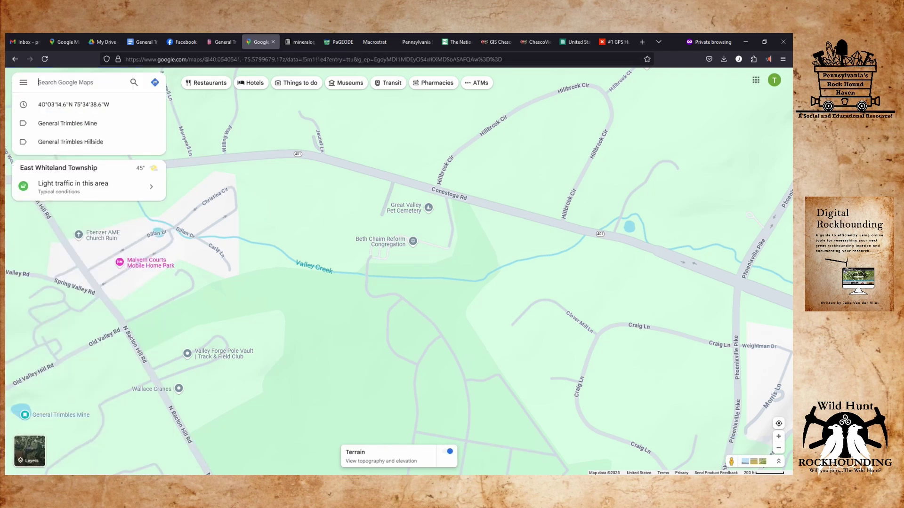
{"action": "left_click", "coordinate": [30, 451]}
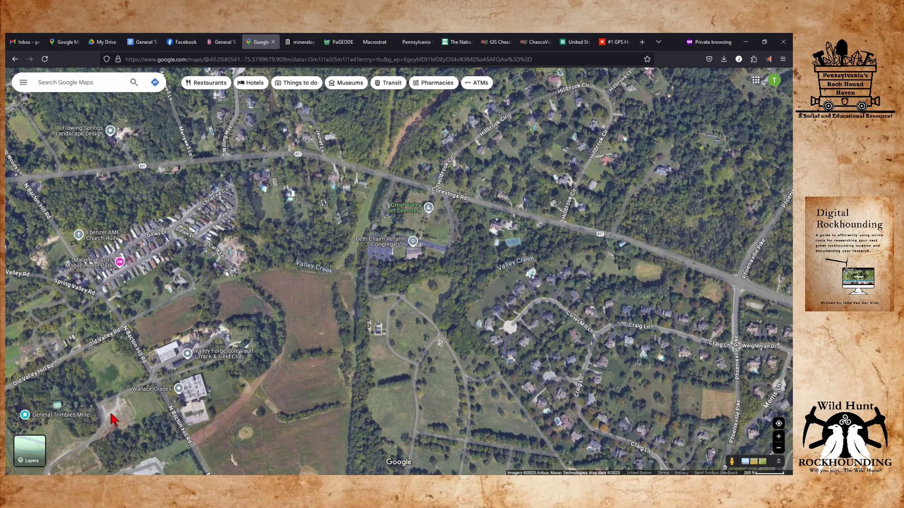
Open Saved from the main menu and select the Chester County list.
{"action": "left_click", "coordinate": [22, 81]}
{"action": "left_click", "coordinate": [52, 137]}
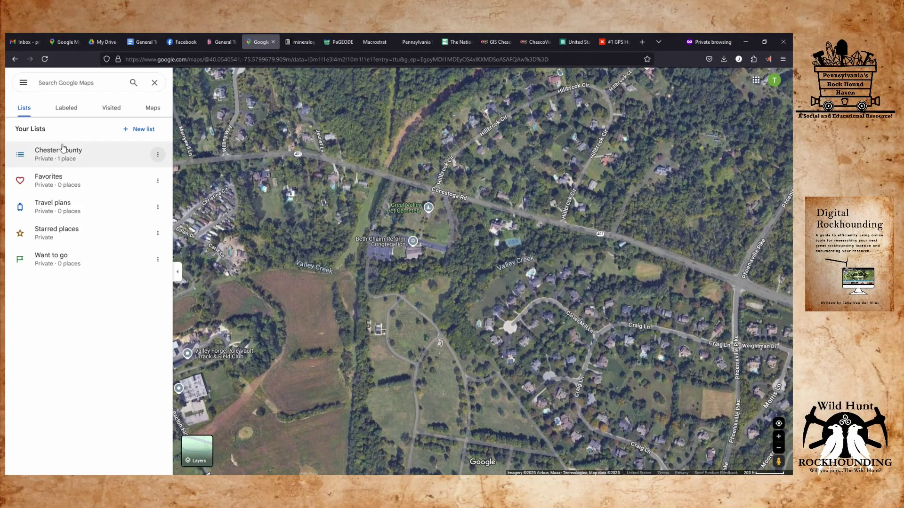
{"action": "left_click", "coordinate": [62, 148]}
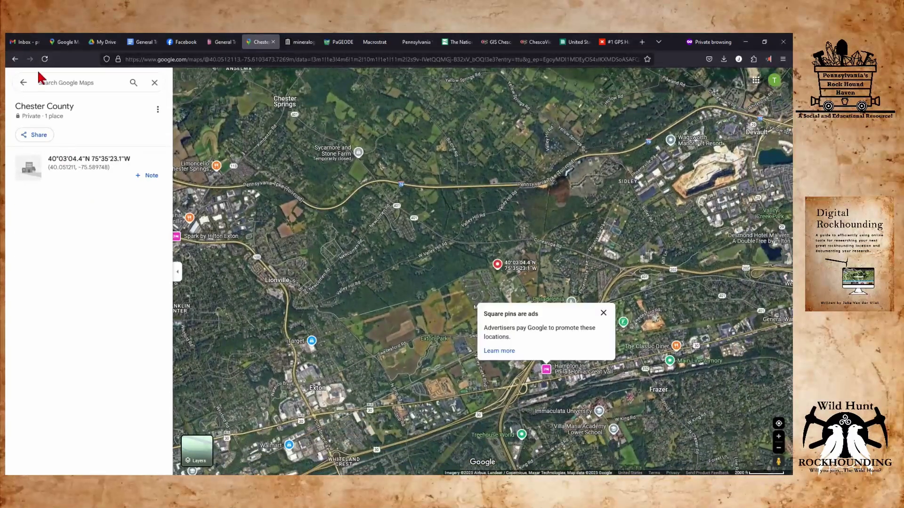
Back out of the Chester County list to the saved overview and view the Labeled places.
{"action": "left_click", "coordinate": [14, 59]}
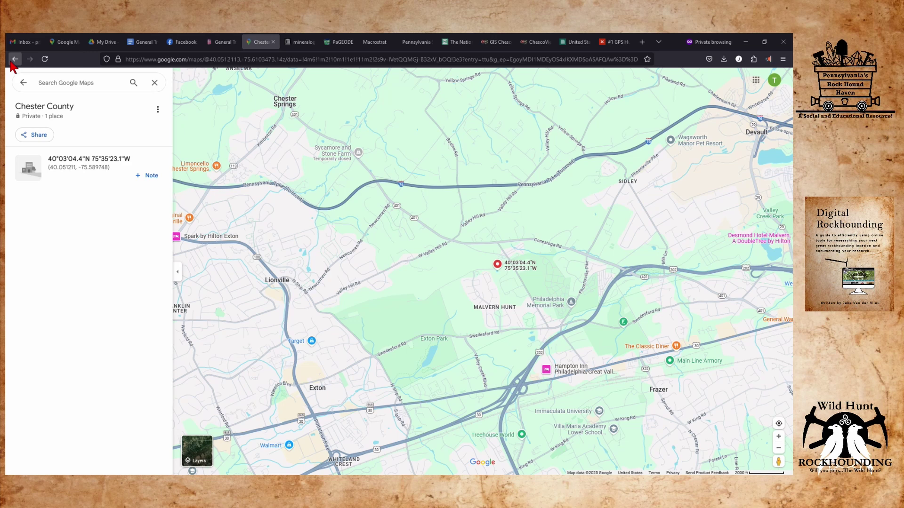
{"action": "left_click", "coordinate": [24, 84]}
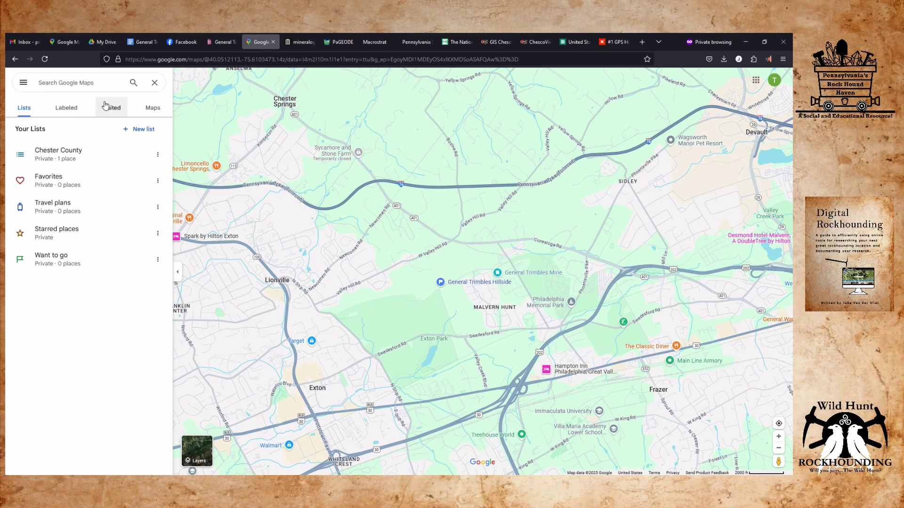
{"action": "left_click", "coordinate": [66, 110]}
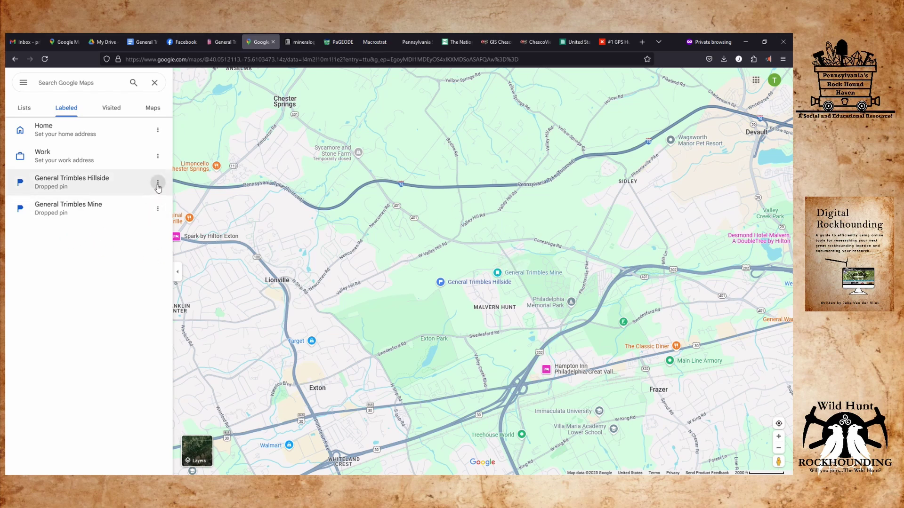
Save the General Trimbles Hillside pin to the Chester County list.
{"action": "left_click", "coordinate": [69, 187]}
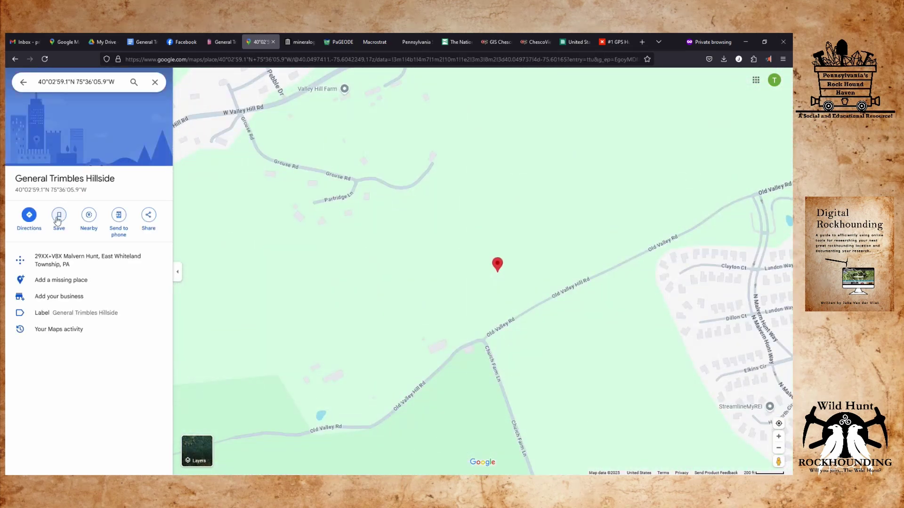
{"action": "left_click", "coordinate": [59, 217]}
{"action": "left_click", "coordinate": [89, 284]}
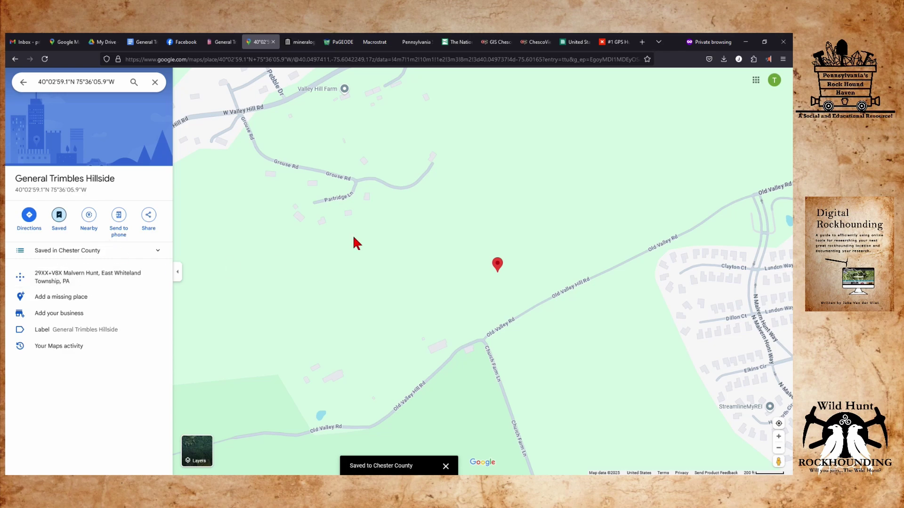
Toggle satellite and terrain layers while panning around Valley Creek, then return to Labeled places.
{"action": "left_click", "coordinate": [193, 454]}
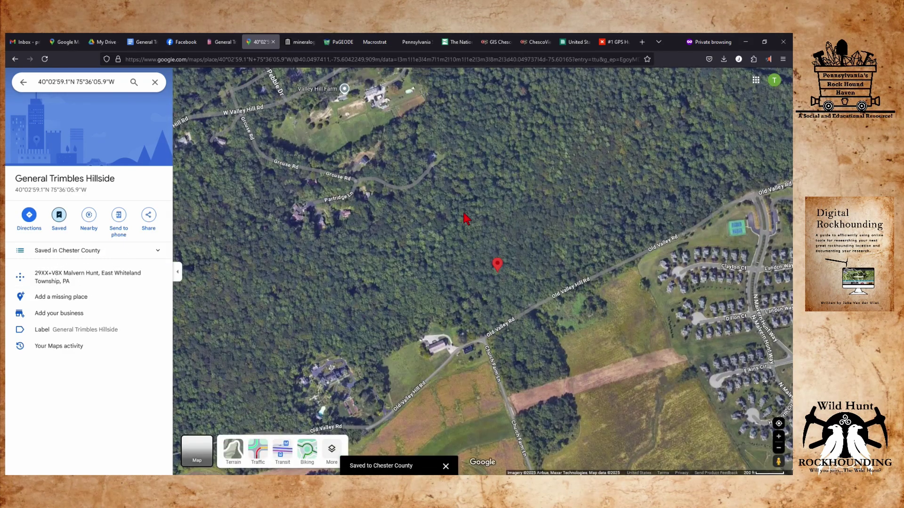
{"action": "left_click_drag", "start_coordinate": [636, 127], "coordinate": [117, 192]}
{"action": "mouse_move", "coordinate": [186, 450]}
{"action": "left_click", "coordinate": [233, 450]}
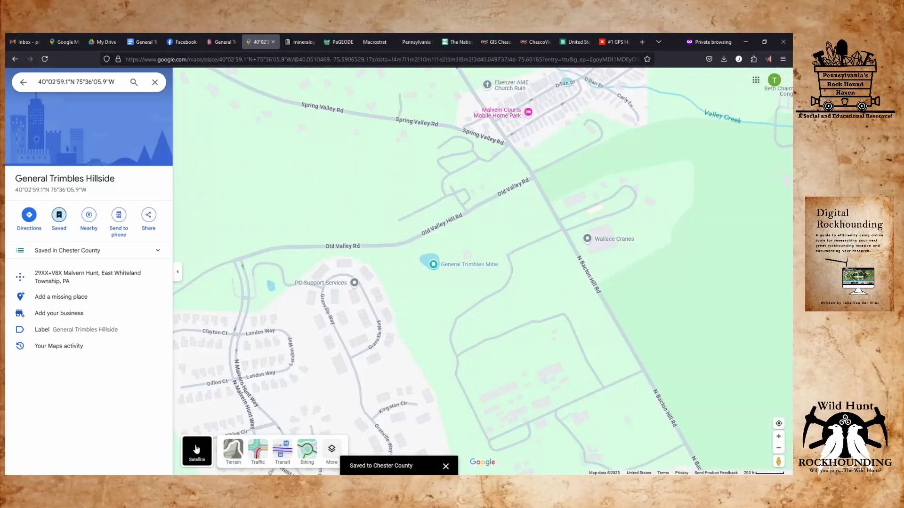
{"action": "scroll", "coordinate": [549, 257], "scroll_direction": "down", "scroll_amount": 2}
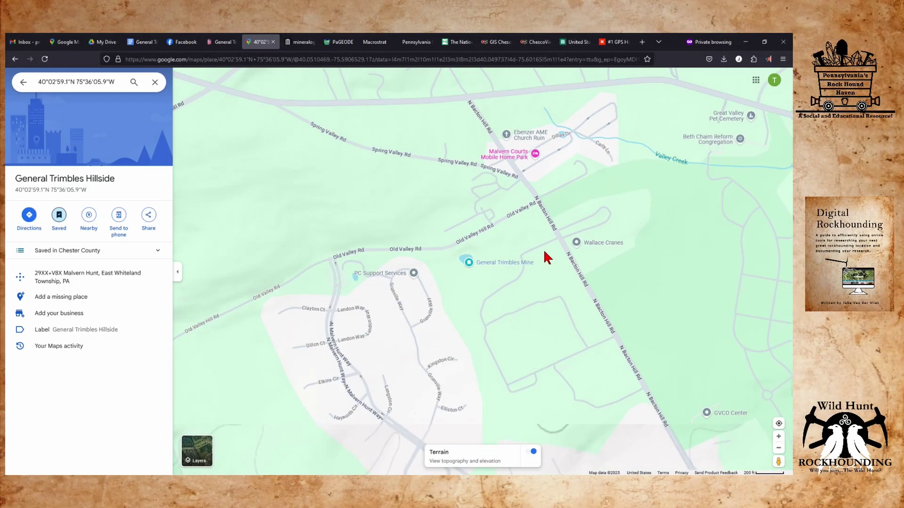
{"action": "left_click_drag", "start_coordinate": [624, 190], "coordinate": [316, 285]}
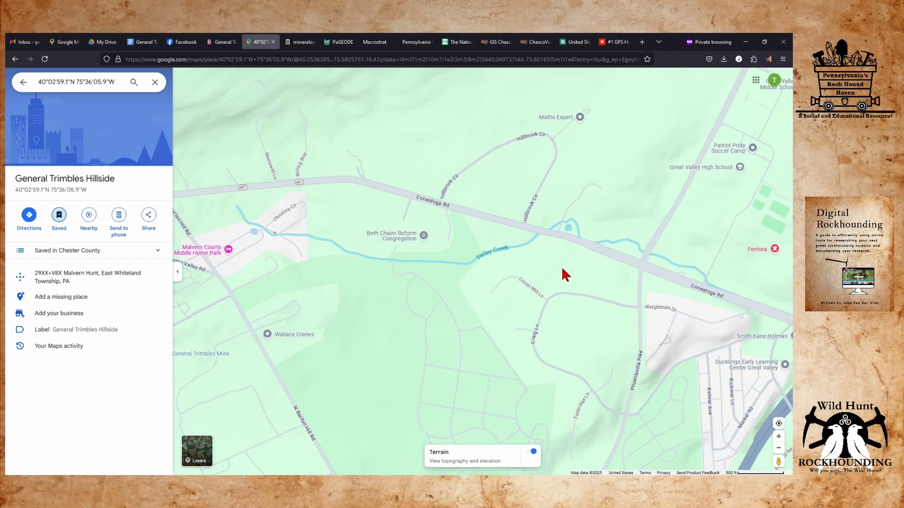
{"action": "left_click", "coordinate": [185, 452]}
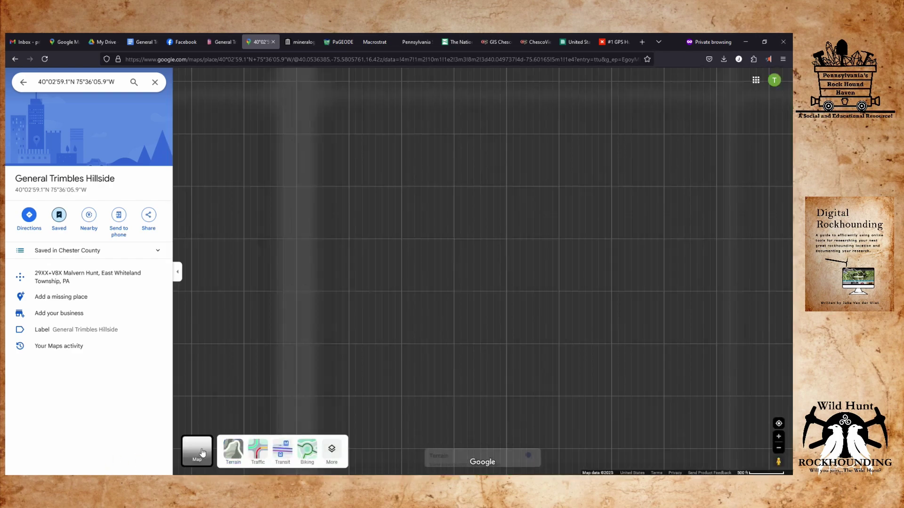
{"action": "scroll", "coordinate": [456, 297], "scroll_direction": "up", "scroll_amount": 4}
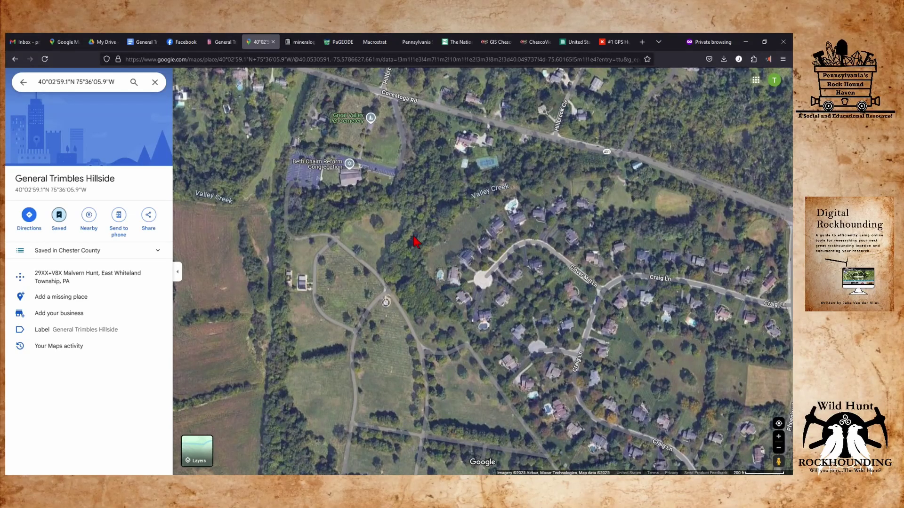
{"action": "left_click", "coordinate": [413, 238]}
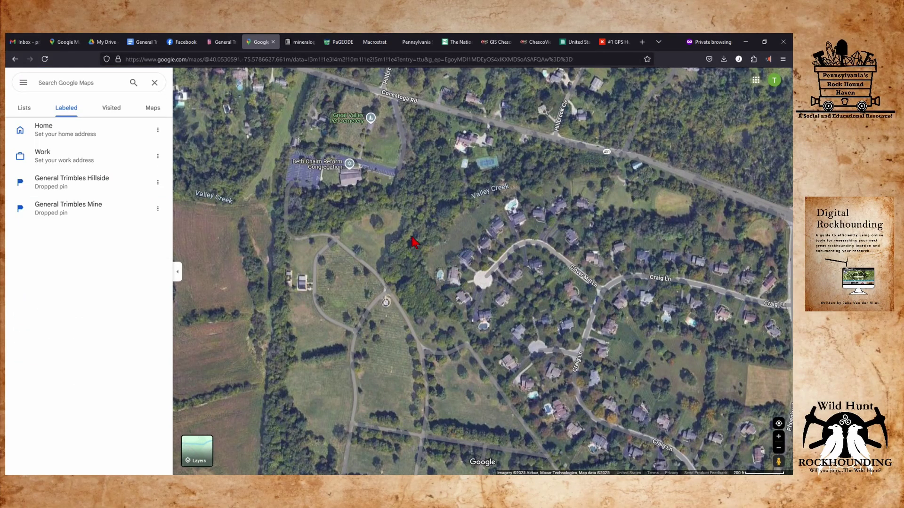
Drop a pin in the woods beside Valley Creek and label it 'General Trimbles Creek'.
{"action": "left_click", "coordinate": [412, 238]}
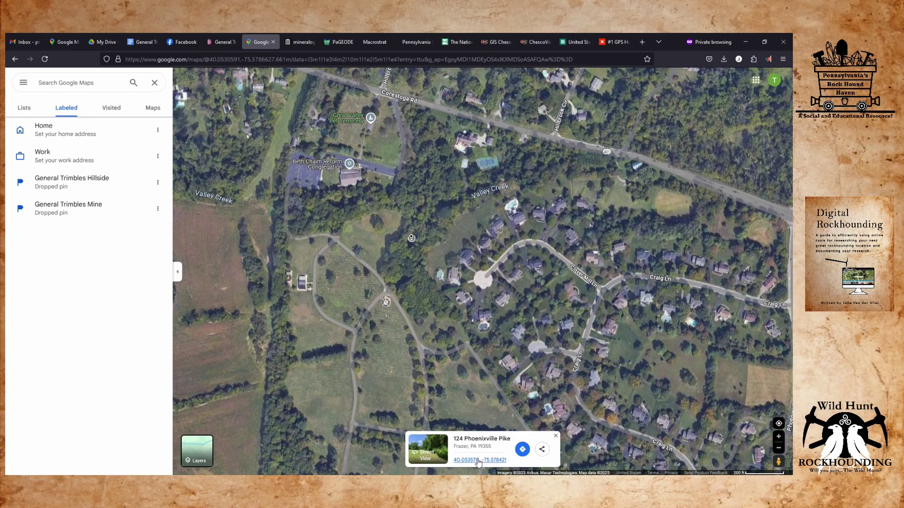
{"action": "left_click", "coordinate": [478, 461]}
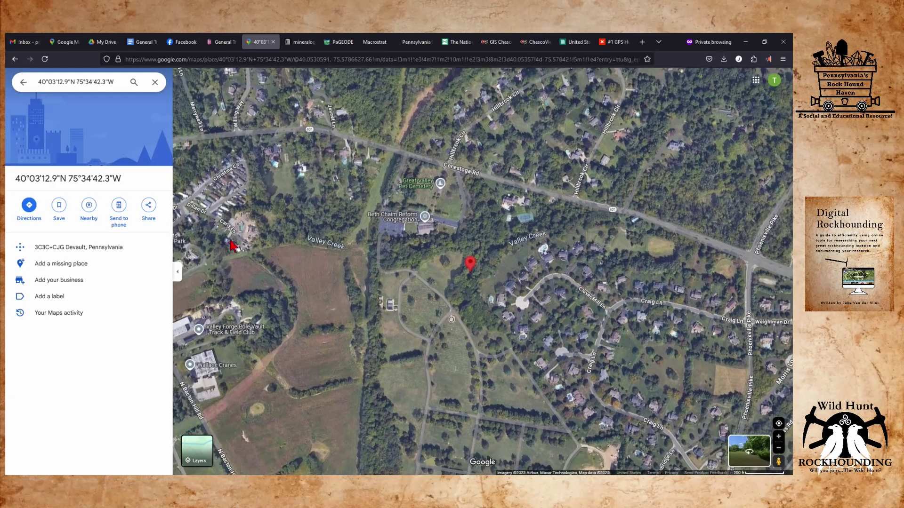
{"action": "left_click", "coordinate": [96, 298]}
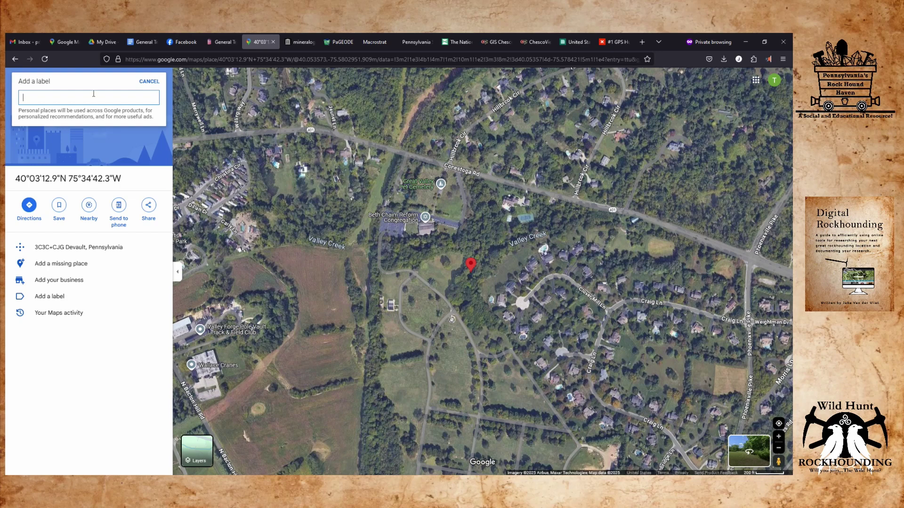
{"action": "type", "text": "G"}
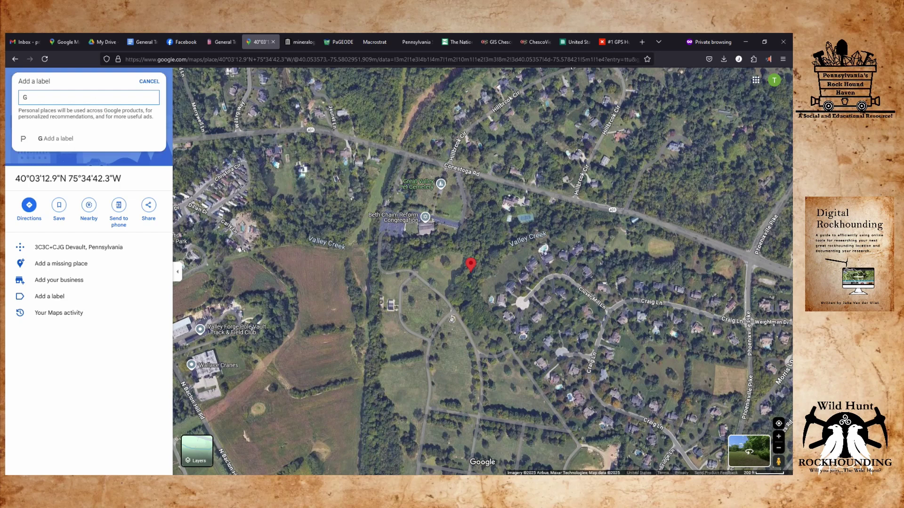
{"action": "type", "text": "eneral Trimbles Creek"}
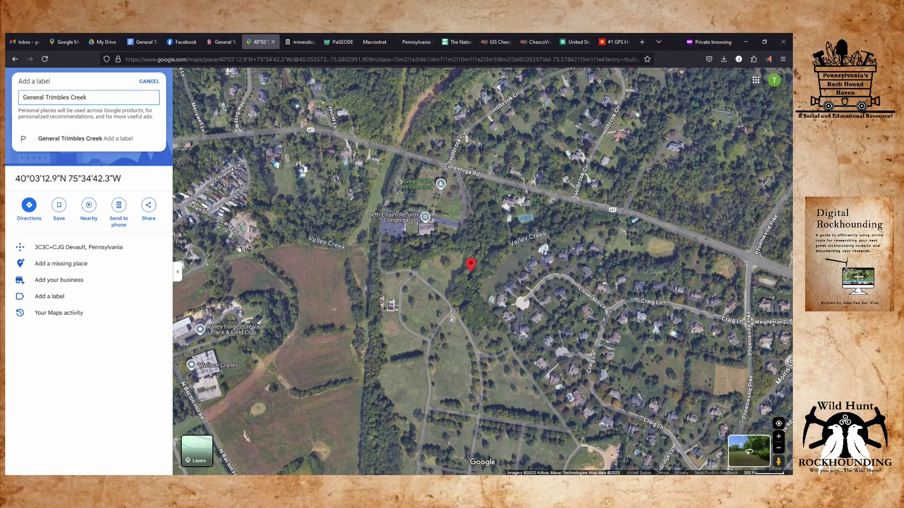
{"action": "key", "text": "Return"}
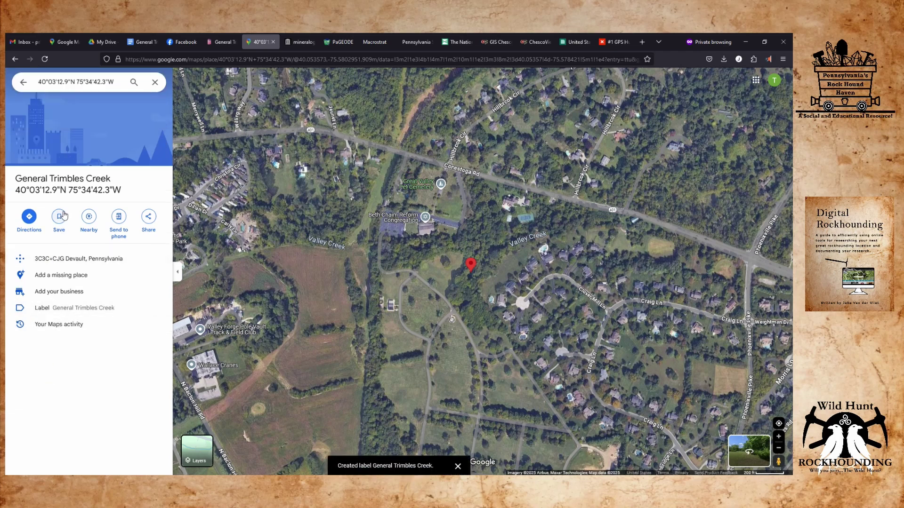
Save the labelled pin to the Chester County list and go back from its details.
{"action": "left_click", "coordinate": [63, 217]}
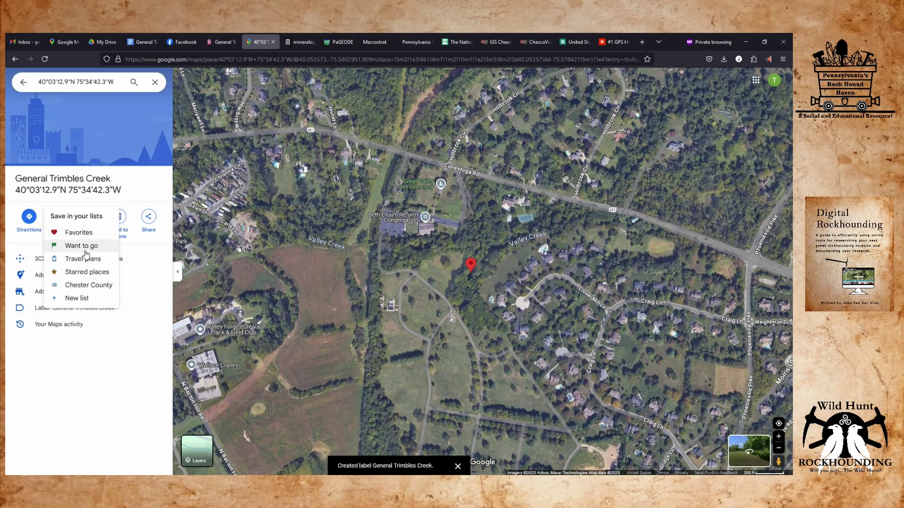
{"action": "left_click", "coordinate": [89, 285]}
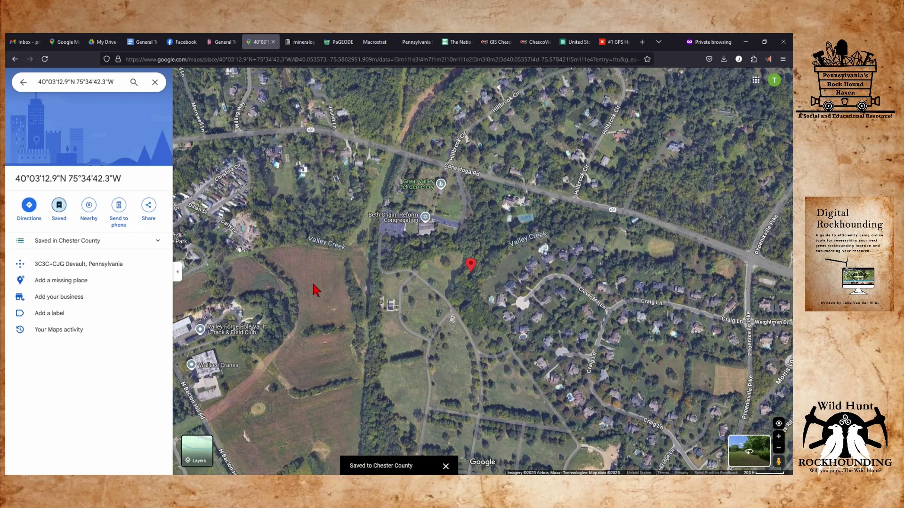
{"action": "left_click_drag", "start_coordinate": [316, 285], "coordinate": [468, 280]}
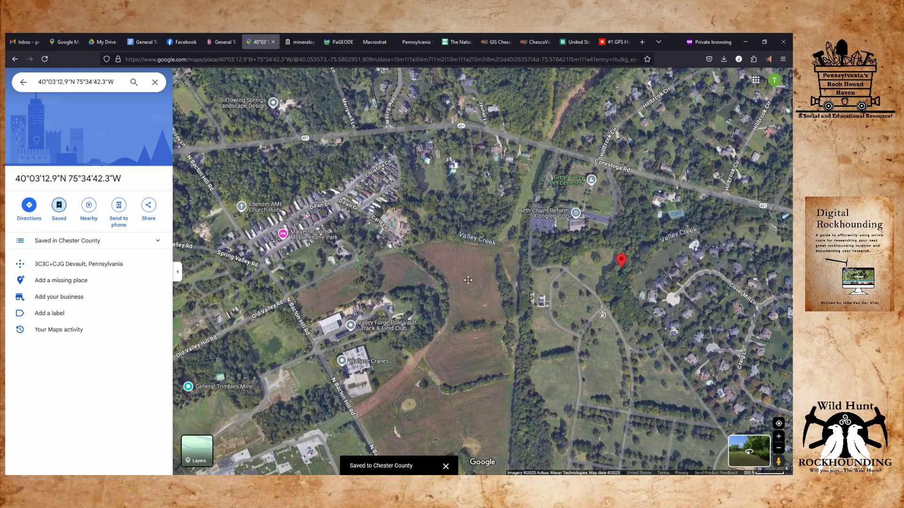
{"action": "left_click_drag", "start_coordinate": [468, 280], "coordinate": [468, 280]}
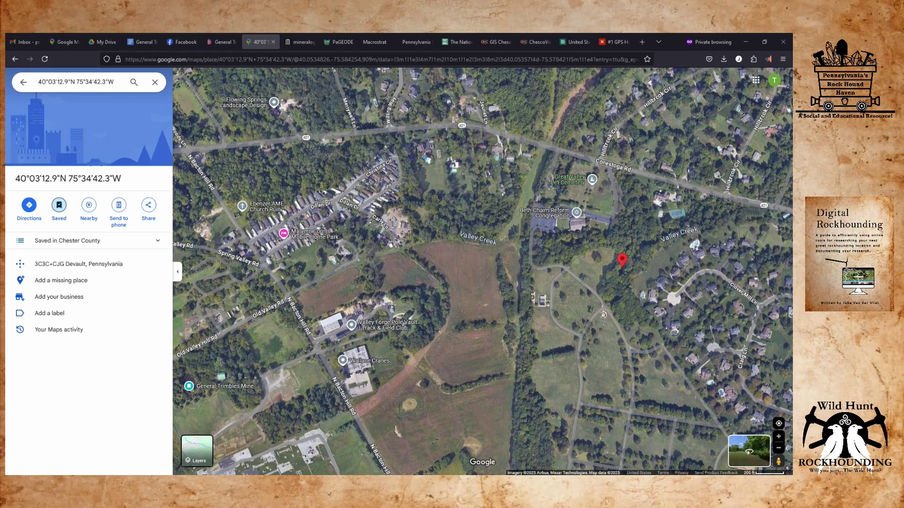
{"action": "left_click", "coordinate": [21, 84]}
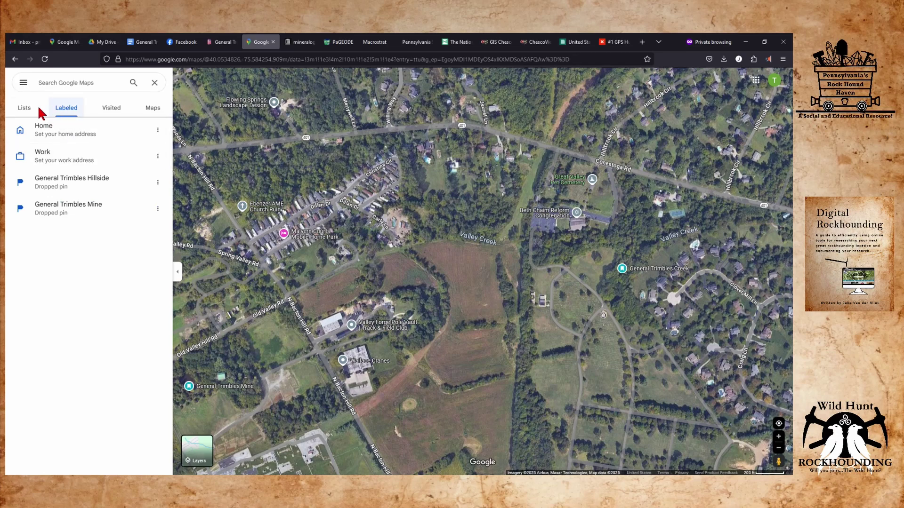
Open the Chester County saved list, then switch over to the PaGEODE map.
{"action": "left_click", "coordinate": [31, 109]}
{"action": "left_click", "coordinate": [89, 155]}
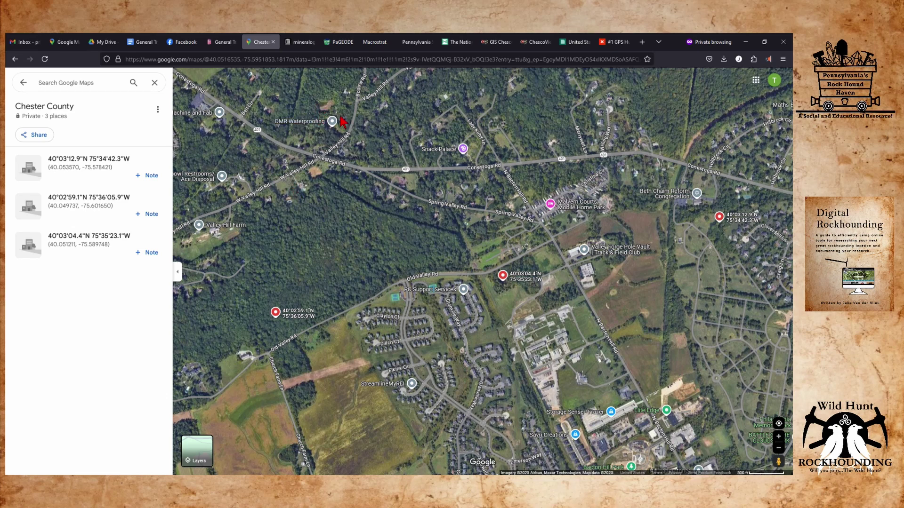
{"action": "left_click", "coordinate": [342, 42]}
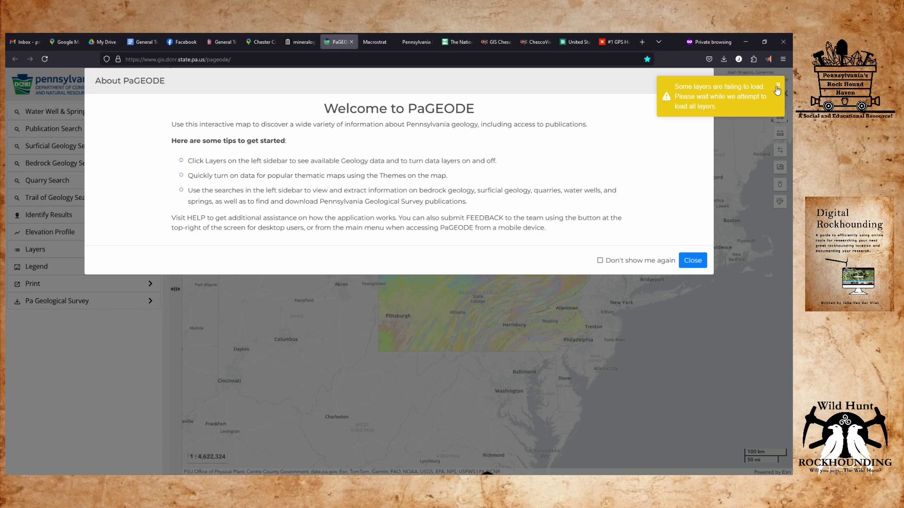
Dismiss the layer warning and welcome message for good, then zoom in on Pennsylvania.
{"action": "left_click", "coordinate": [776, 87]}
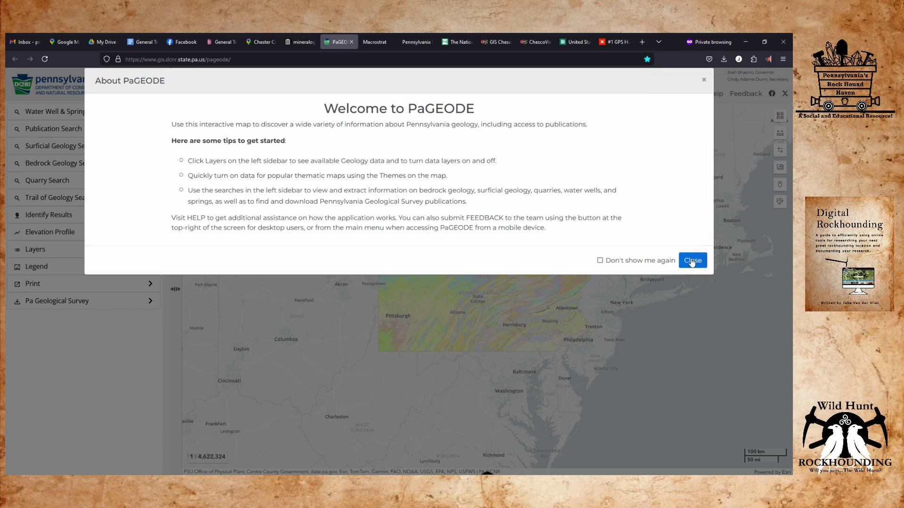
{"action": "left_click", "coordinate": [659, 262]}
{"action": "left_click", "coordinate": [688, 261]}
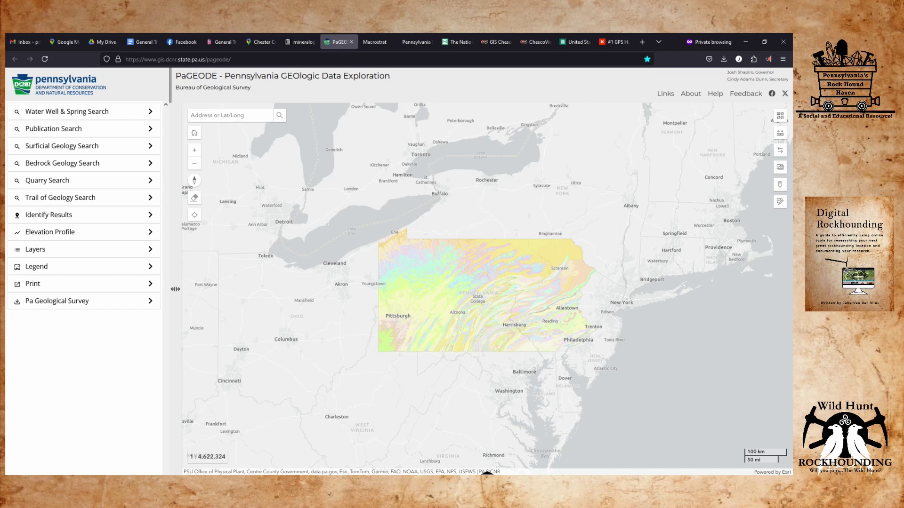
{"action": "scroll", "coordinate": [515, 296], "scroll_direction": "up", "scroll_amount": 1}
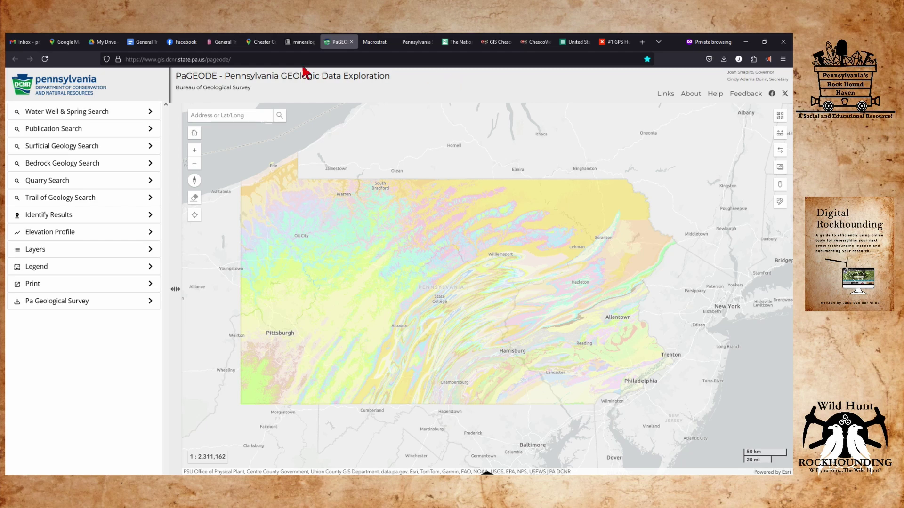
Open the first Chester County place, then copy 40.05121,-75.58975 from Mindat and return to PaGEODE.
{"action": "left_click", "coordinate": [259, 42]}
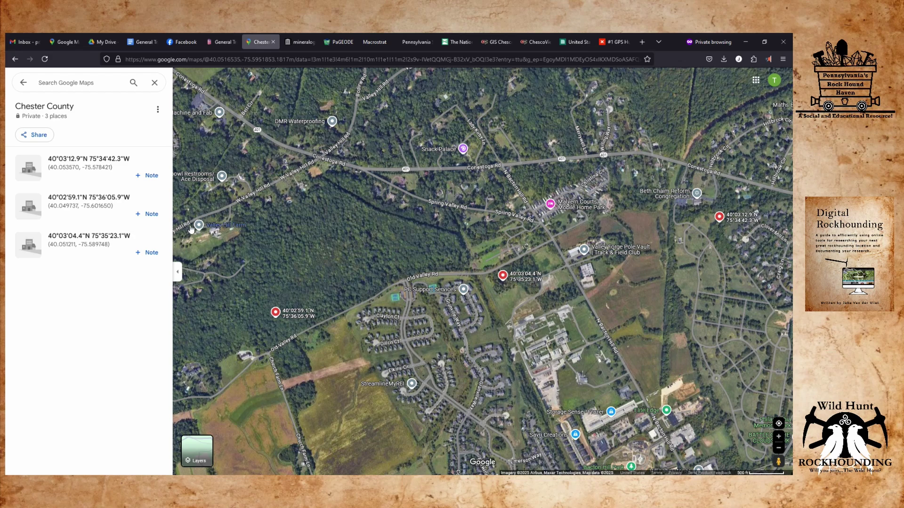
{"action": "left_click", "coordinate": [121, 162]}
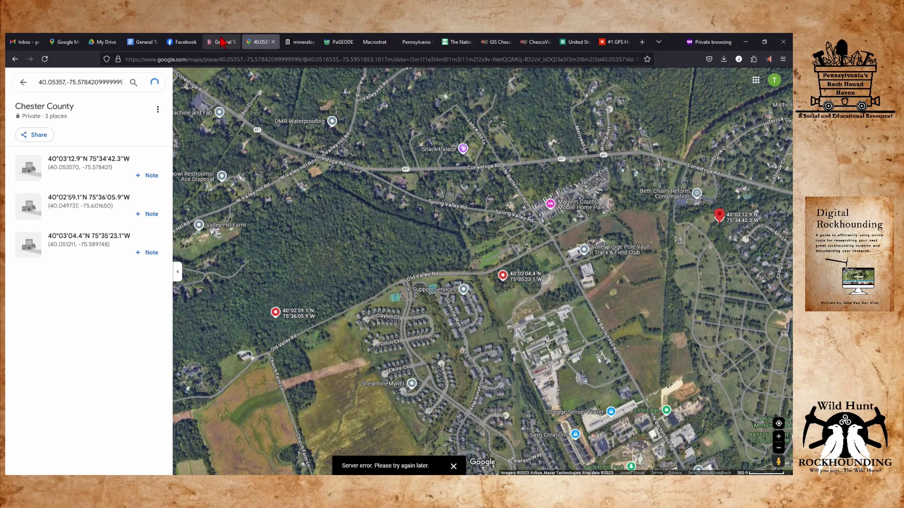
{"action": "key", "text": "ctrl+shift+Tab"}
{"action": "left_click_drag", "start_coordinate": [327, 169], "coordinate": [271, 172]}
{"action": "key", "text": "ctrl+c"}
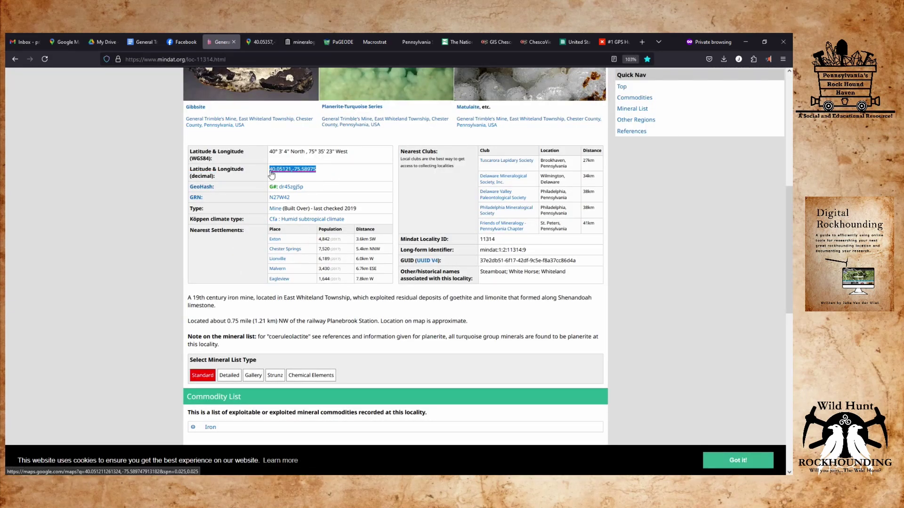
{"action": "right_click", "coordinate": [271, 171]}
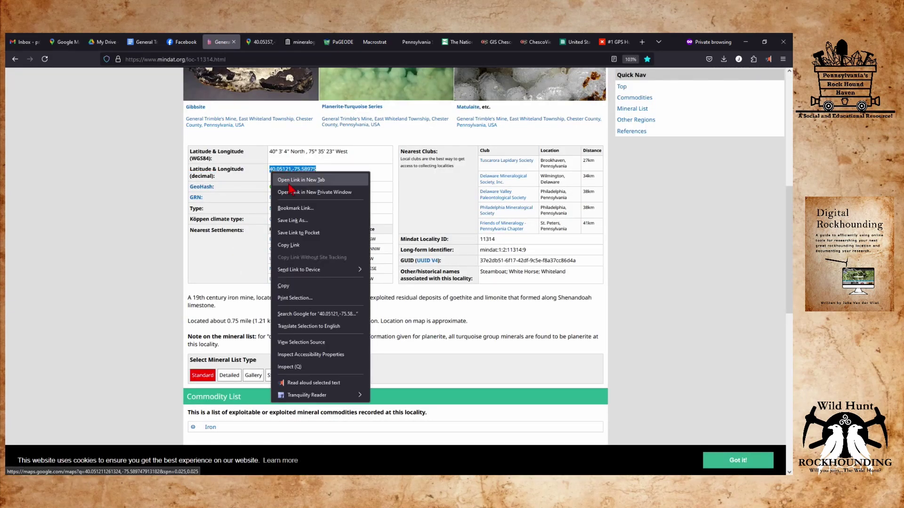
{"action": "left_click", "coordinate": [303, 286]}
{"action": "left_click", "coordinate": [338, 42]}
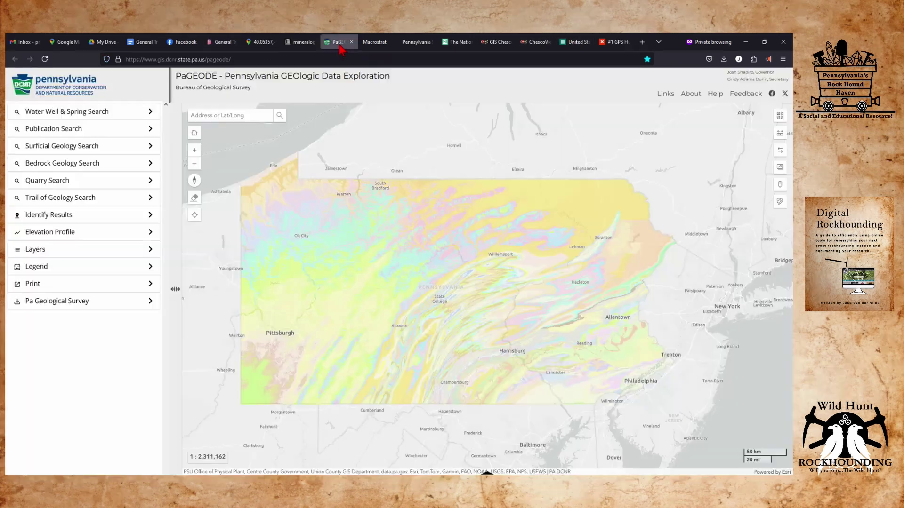
Paste 40.05121,-75.58975 into PaGEODE's location search and run it.
{"action": "left_click", "coordinate": [239, 116]}
{"action": "right_click", "coordinate": [236, 117]}
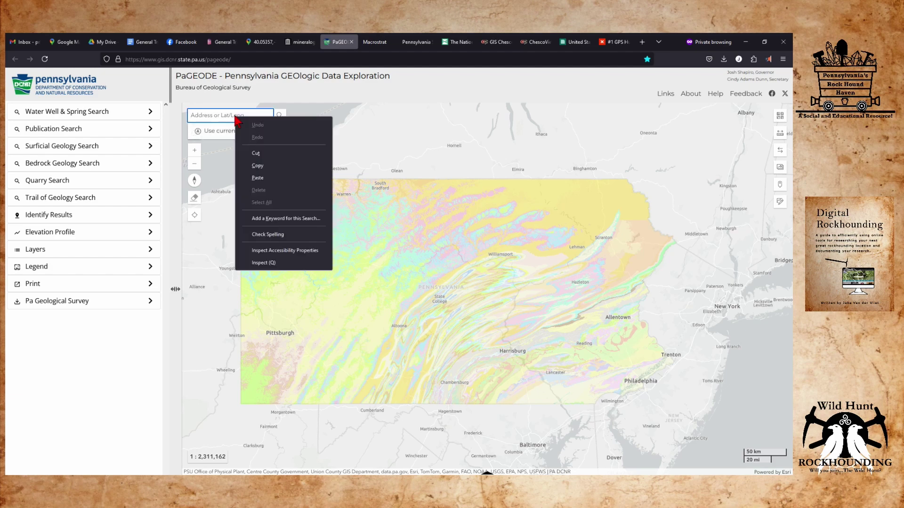
{"action": "left_click", "coordinate": [257, 178]}
{"action": "left_click", "coordinate": [279, 118]}
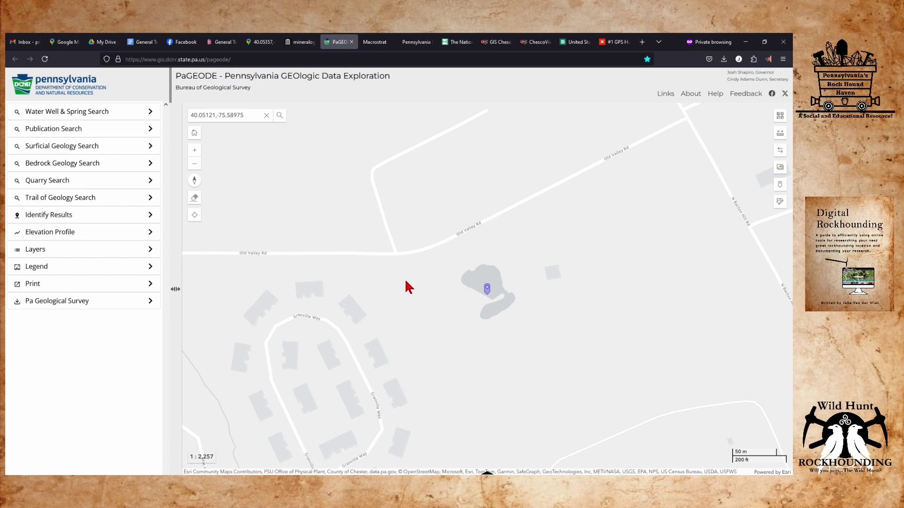
Zoom out, centre the mine marker, and identify the bedrock unit beside it.
{"action": "scroll", "coordinate": [404, 281], "scroll_direction": "down", "scroll_amount": 3}
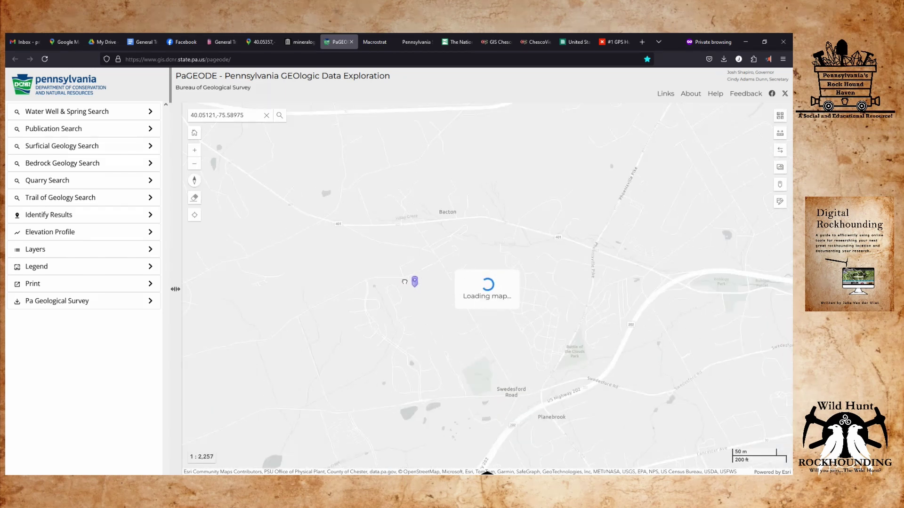
{"action": "scroll", "coordinate": [376, 273], "scroll_direction": "down", "scroll_amount": 1}
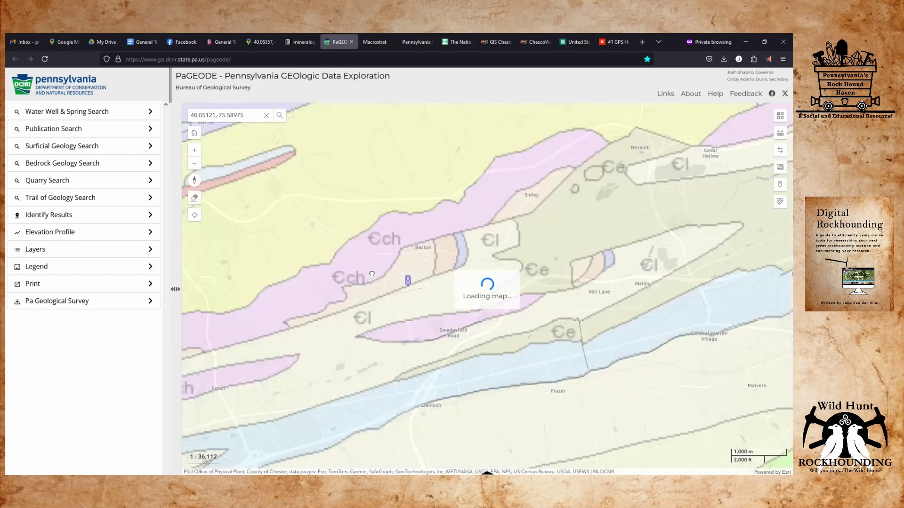
{"action": "scroll", "coordinate": [376, 275], "scroll_direction": "down", "scroll_amount": 1}
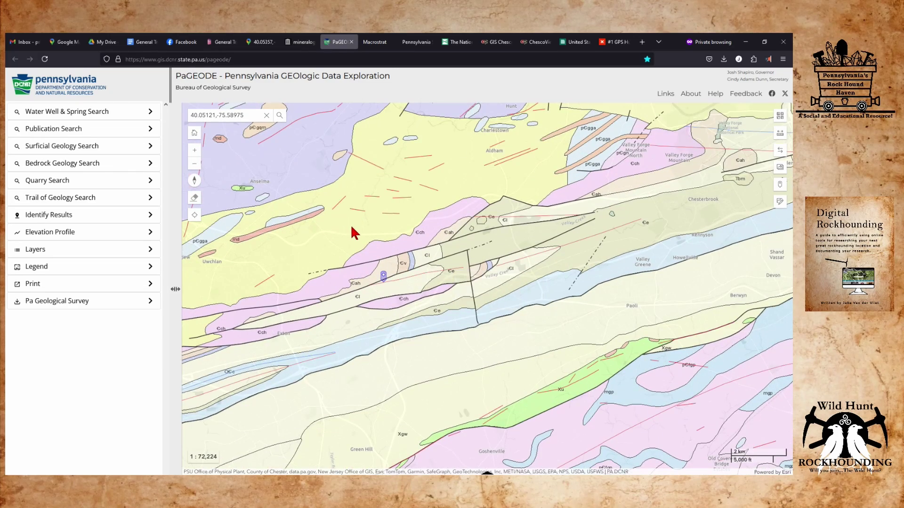
{"action": "left_click", "coordinate": [388, 190]}
{"action": "left_click_drag", "start_coordinate": [388, 189], "coordinate": [478, 164]}
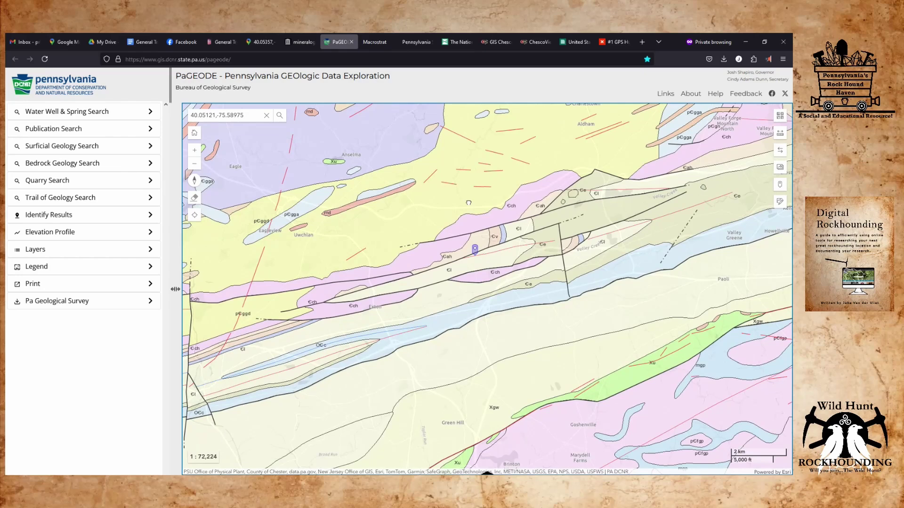
{"action": "scroll", "coordinate": [470, 262], "scroll_direction": "up", "scroll_amount": 1}
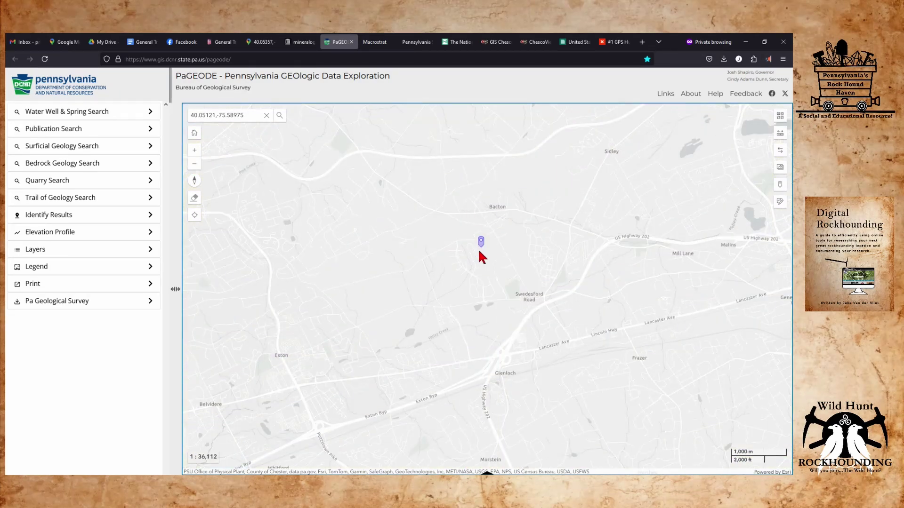
{"action": "scroll", "coordinate": [479, 253], "scroll_direction": "down", "scroll_amount": 1}
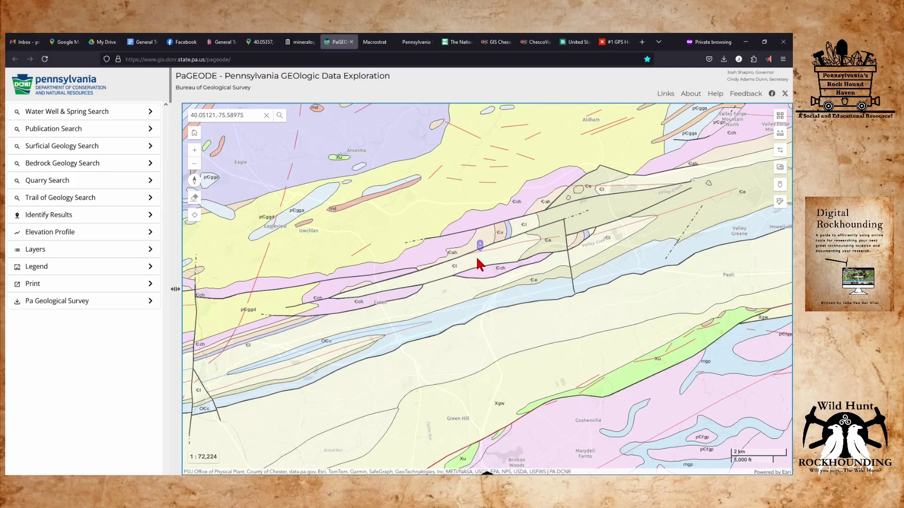
{"action": "left_click", "coordinate": [476, 259]}
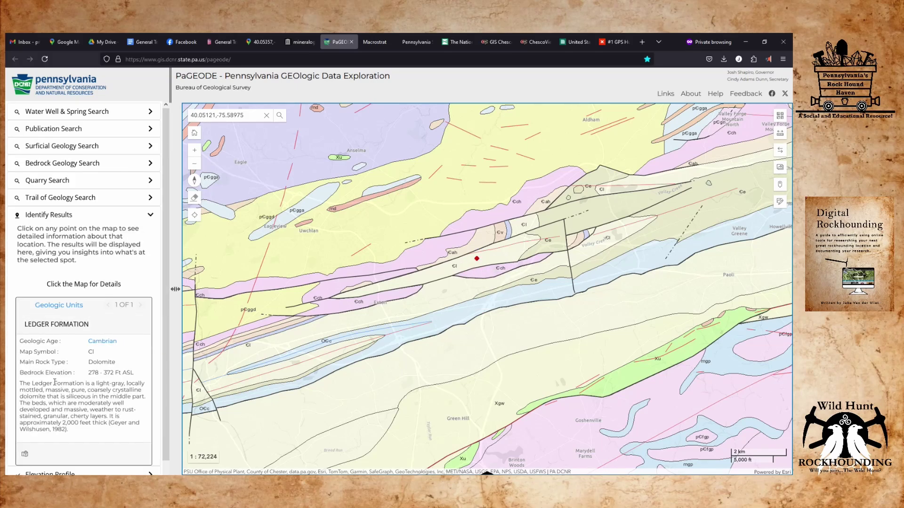
Identify the bedrock unit directly at the mine marker and read its Geologic Units description.
{"action": "left_click", "coordinate": [481, 239]}
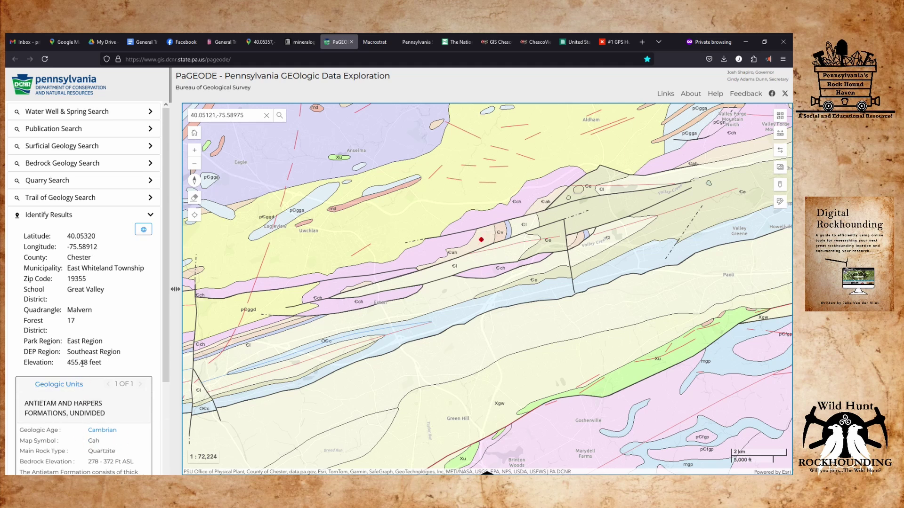
{"action": "scroll", "coordinate": [88, 330], "scroll_direction": "down", "scroll_amount": 3}
{"action": "scroll", "coordinate": [88, 329], "scroll_direction": "up", "scroll_amount": 3}
{"action": "scroll", "coordinate": [487, 254], "scroll_direction": "up", "scroll_amount": 1}
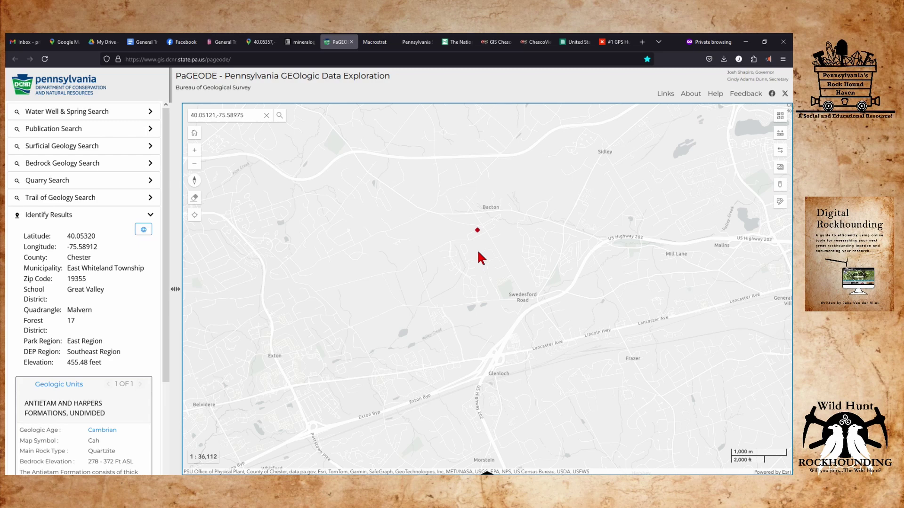
{"action": "scroll", "coordinate": [480, 241], "scroll_direction": "down", "scroll_amount": 1}
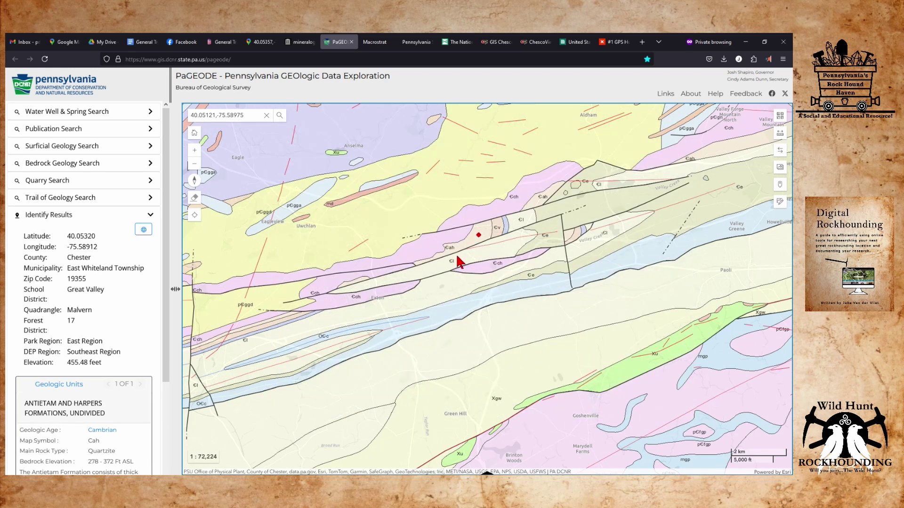
Identify the pink band as Chickies Formation Cambrian quartzite at 40.05287, -75.60105, elevation 598.26 feet.
{"action": "left_click", "coordinate": [449, 236]}
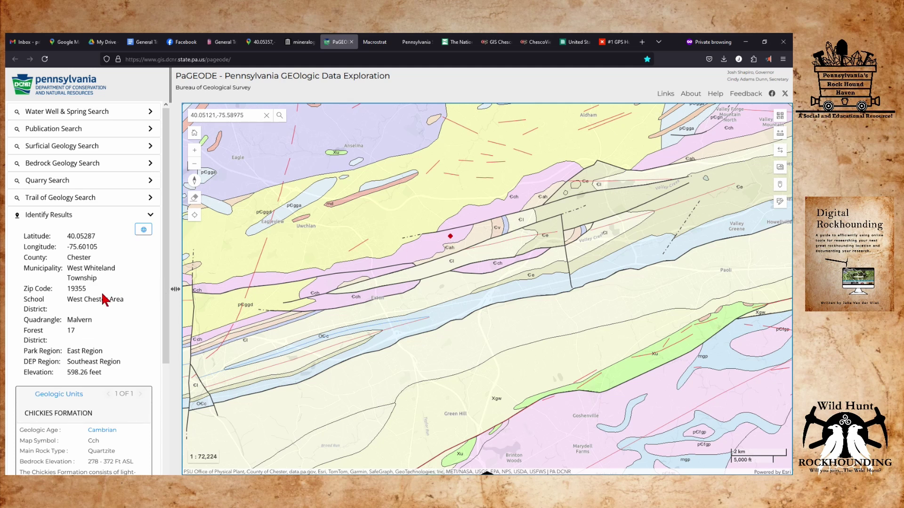
{"action": "scroll", "coordinate": [93, 320], "scroll_direction": "down", "scroll_amount": 2}
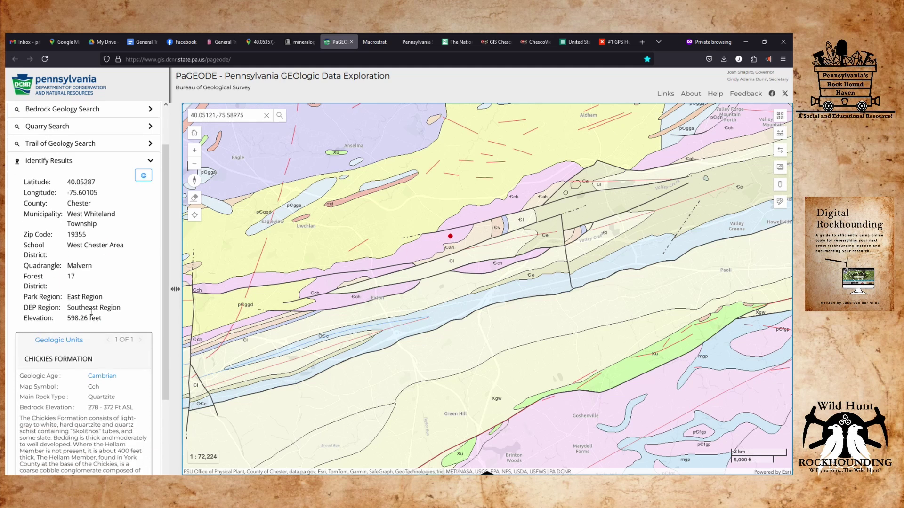
{"action": "scroll", "coordinate": [94, 418], "scroll_direction": "down", "scroll_amount": 4}
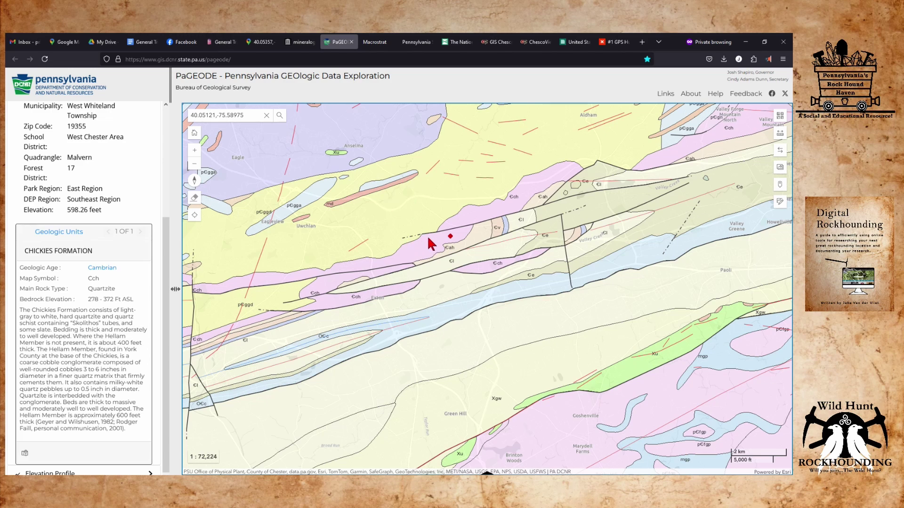
Switch the PaGEODE basemap to satellite Imagery.
{"action": "scroll", "coordinate": [443, 266], "scroll_direction": "up", "scroll_amount": 1}
{"action": "scroll", "coordinate": [454, 254], "scroll_direction": "down", "scroll_amount": 1}
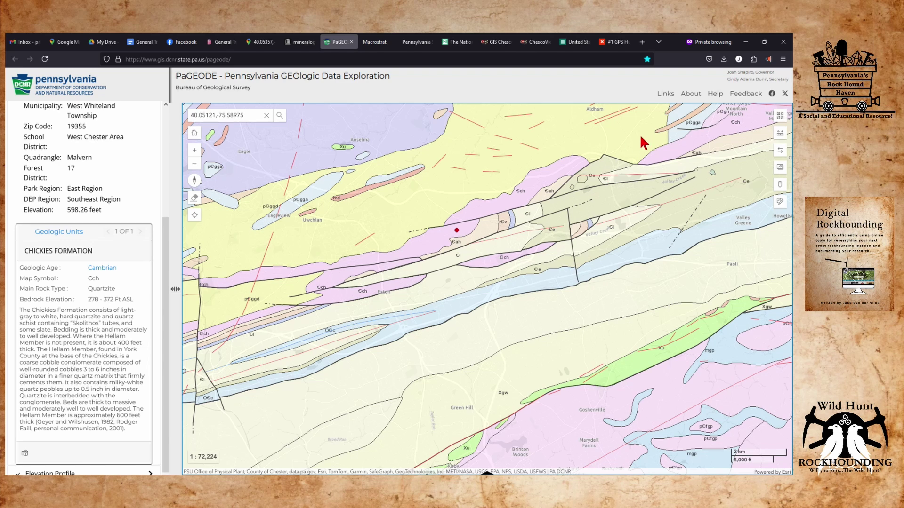
{"action": "left_click", "coordinate": [780, 115]}
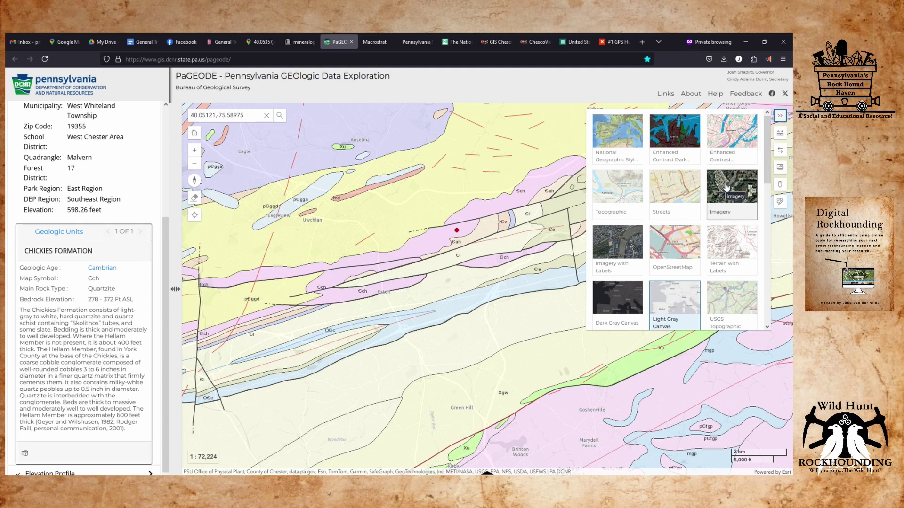
{"action": "left_click", "coordinate": [725, 188]}
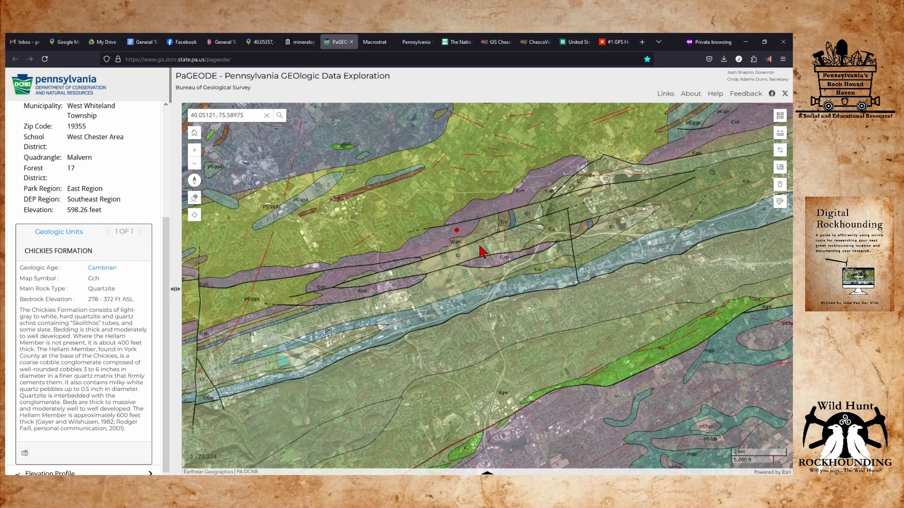
{"action": "scroll", "coordinate": [475, 246], "scroll_direction": "up", "scroll_amount": 2}
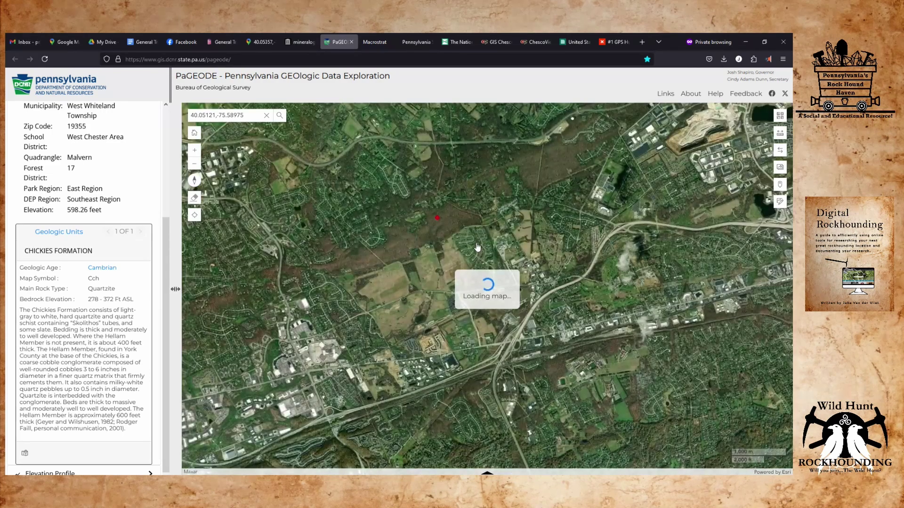
{"action": "left_click_drag", "start_coordinate": [459, 245], "coordinate": [476, 262]}
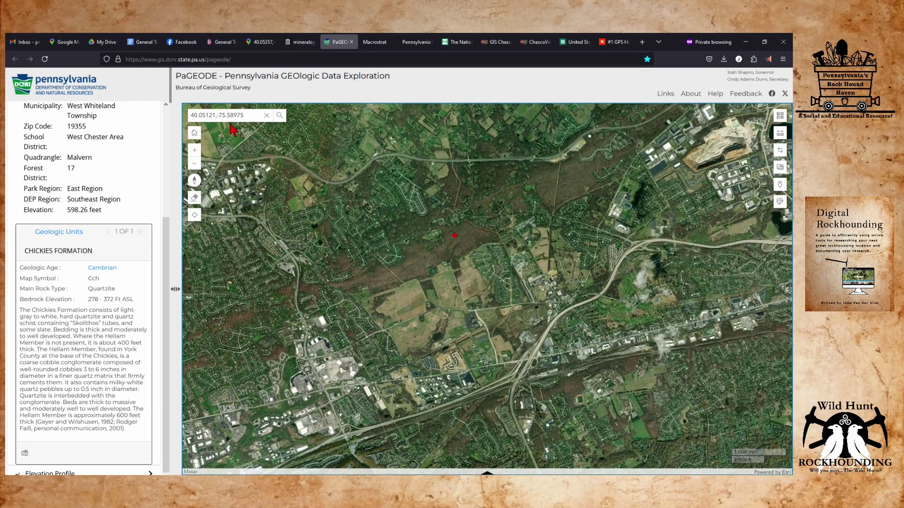
Go to coordinates 40.05121,-75.58975 and zoom out around the marked point.
{"action": "left_click", "coordinate": [248, 115]}
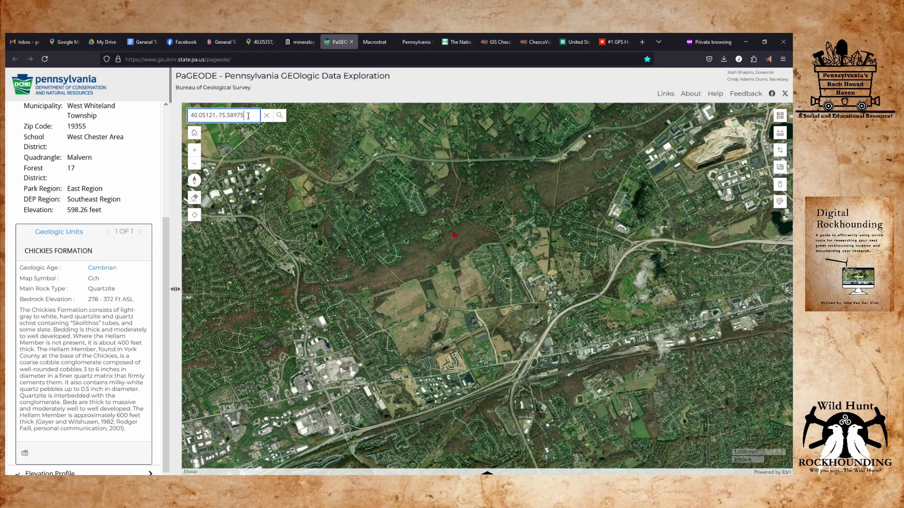
{"action": "key", "text": "Return"}
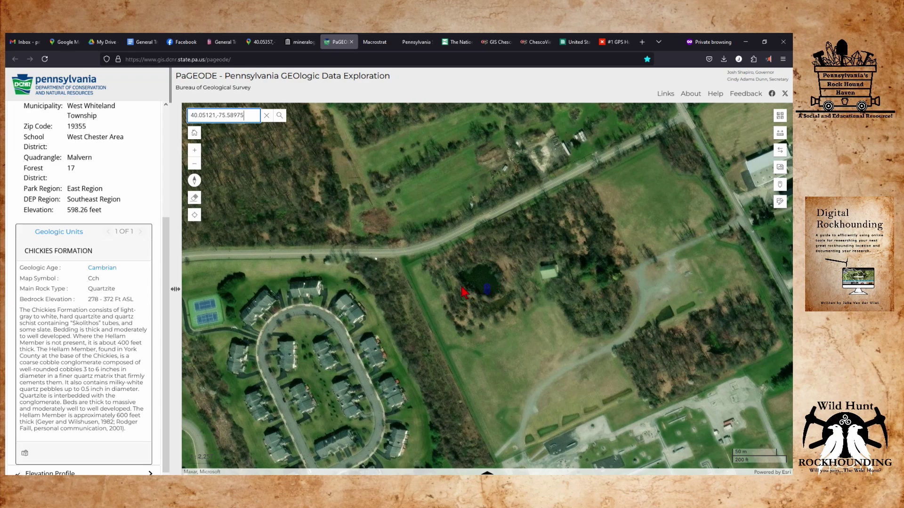
{"action": "scroll", "coordinate": [473, 291], "scroll_direction": "down", "scroll_amount": 1}
{"action": "scroll", "coordinate": [484, 285], "scroll_direction": "down", "scroll_amount": 1}
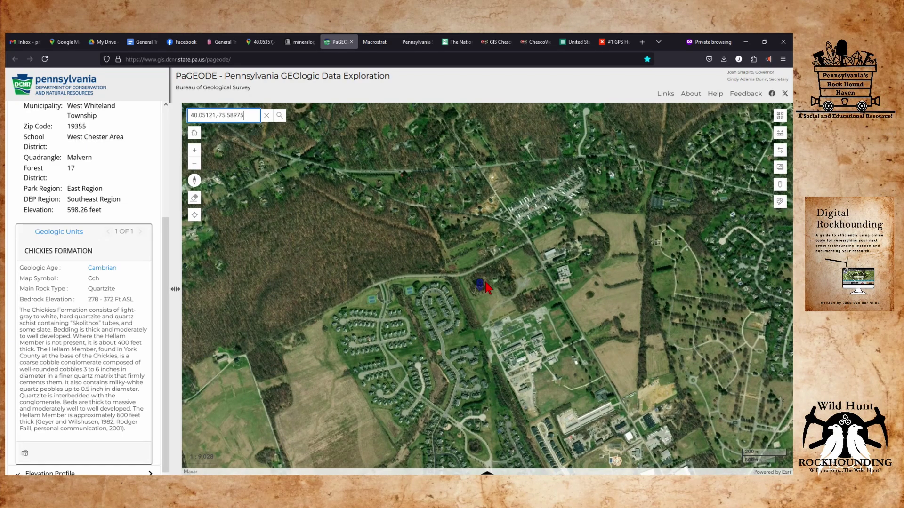
{"action": "scroll", "coordinate": [481, 288], "scroll_direction": "down", "scroll_amount": 1}
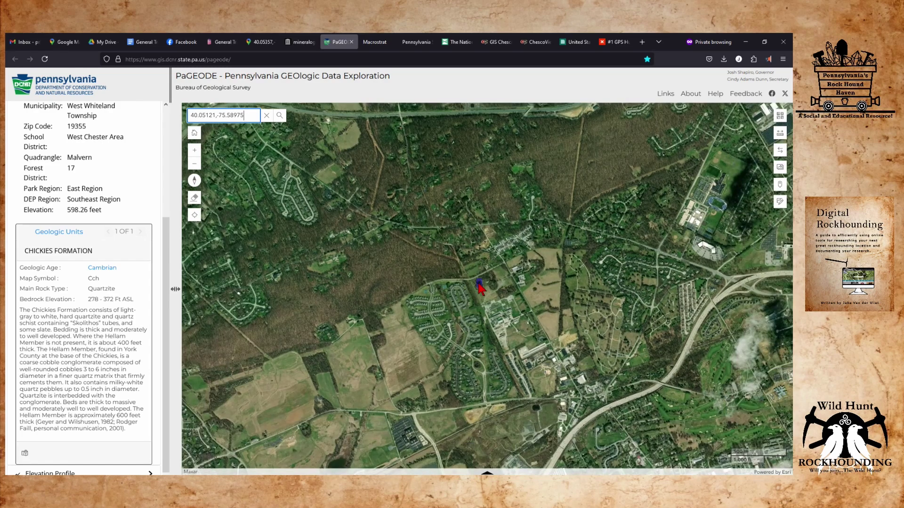
{"action": "scroll", "coordinate": [479, 287], "scroll_direction": "down", "scroll_amount": 1}
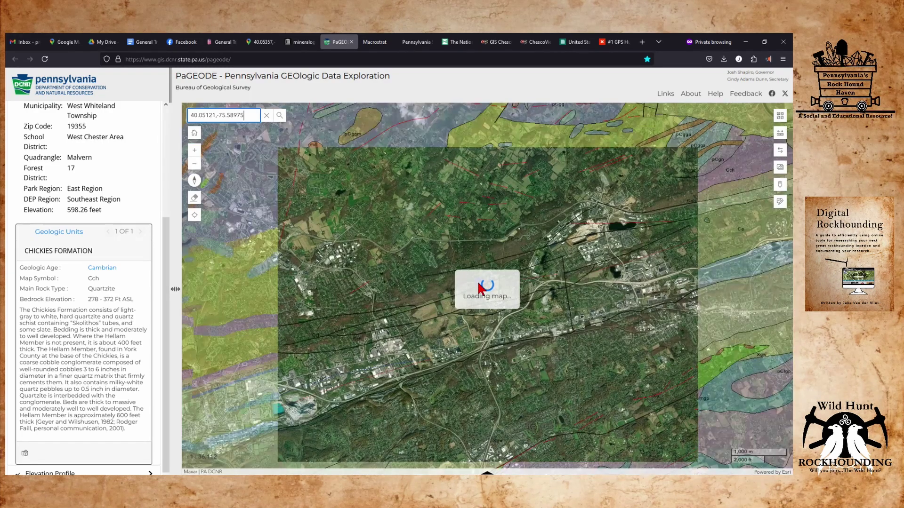
{"action": "scroll", "coordinate": [480, 288], "scroll_direction": "down", "scroll_amount": 1}
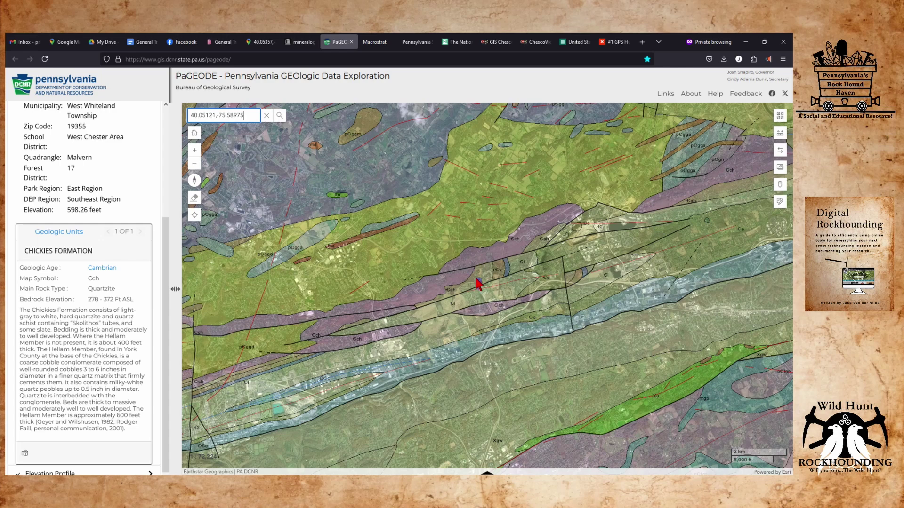
{"action": "scroll", "coordinate": [479, 283], "scroll_direction": "up", "scroll_amount": 1}
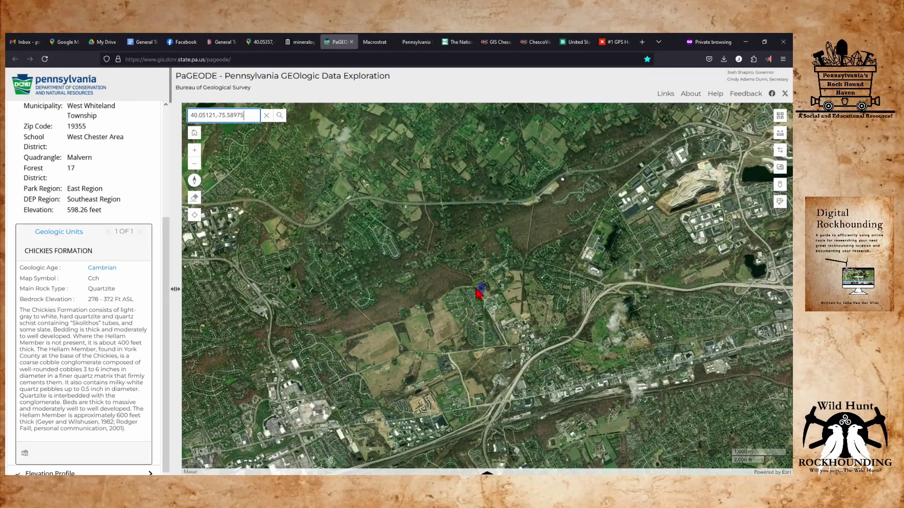
{"action": "left_click", "coordinate": [260, 43]}
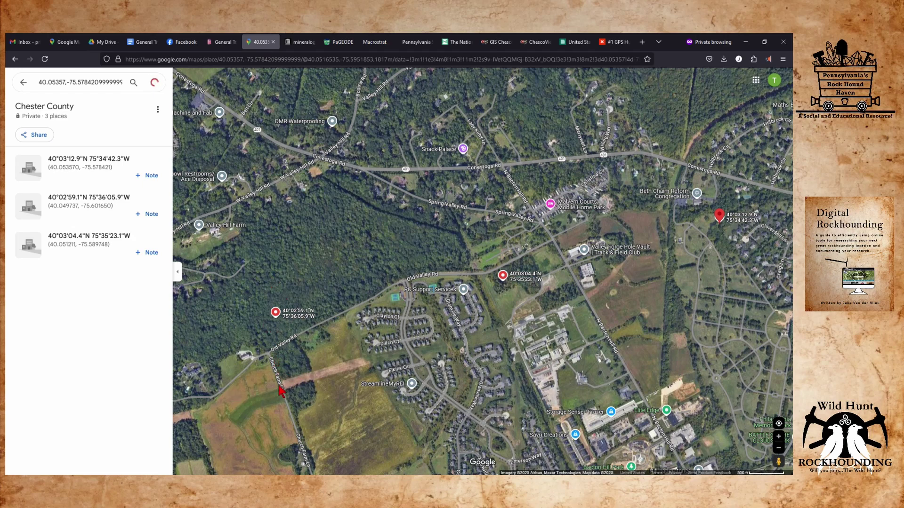
Zoom and pan Google Maps to the wooded saved pin at 40.049737, -75.601650.
{"action": "scroll", "coordinate": [280, 386], "scroll_direction": "up", "scroll_amount": 3}
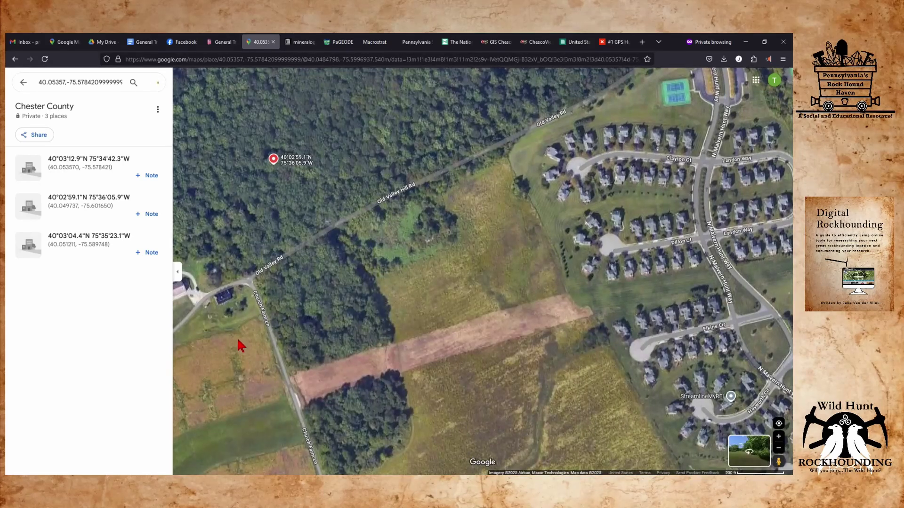
{"action": "left_click_drag", "start_coordinate": [274, 290], "coordinate": [376, 353]}
{"action": "scroll", "coordinate": [388, 284], "scroll_direction": "down", "scroll_amount": 2}
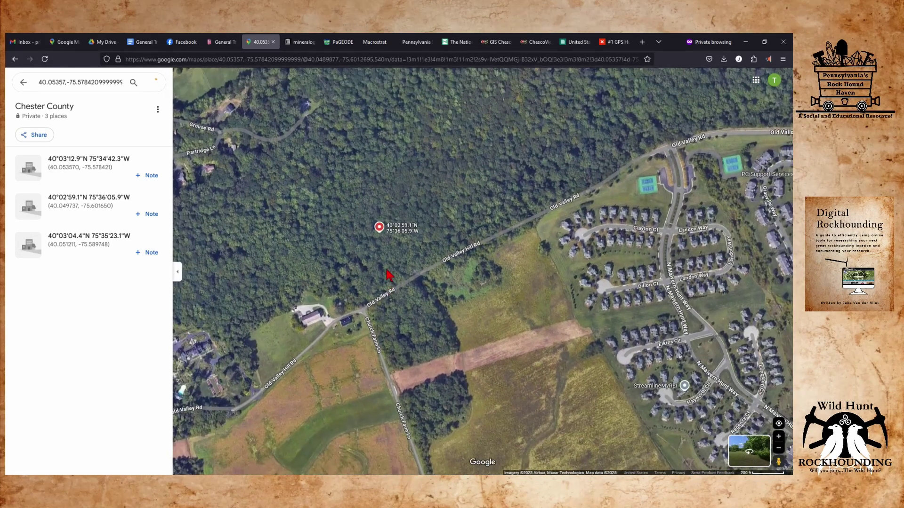
{"action": "scroll", "coordinate": [389, 275], "scroll_direction": "down", "scroll_amount": 1}
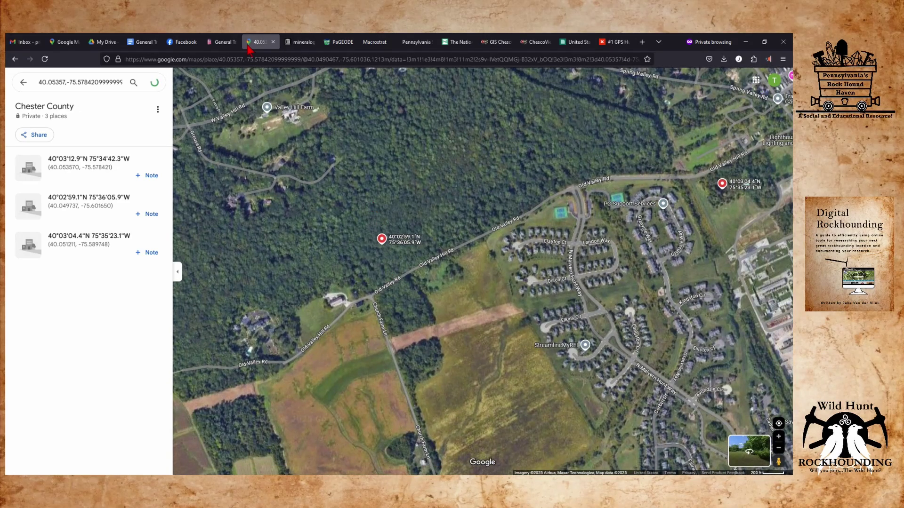
Identify the wooded spot at 40.05030, -75.60174: West Whiteland Township, 446.53 feet elevation.
{"action": "left_click", "coordinate": [343, 43]}
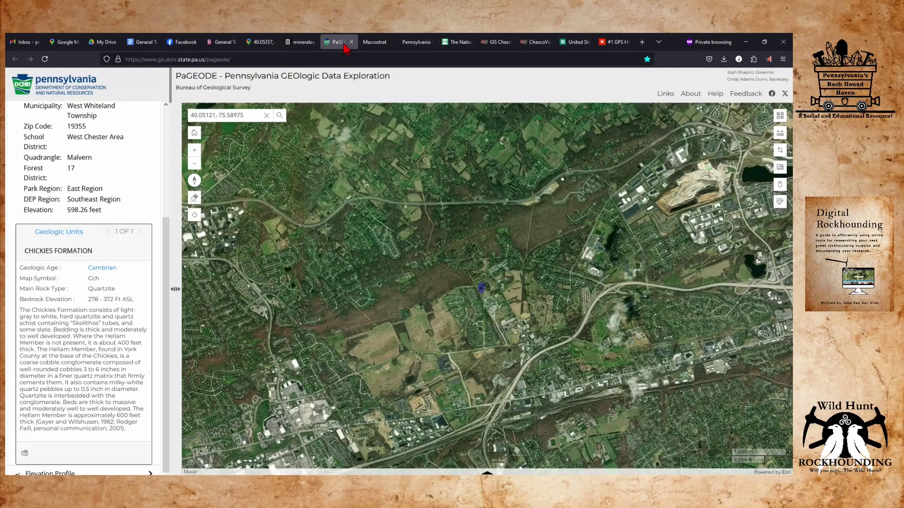
{"action": "scroll", "coordinate": [476, 301], "scroll_direction": "up", "scroll_amount": 1}
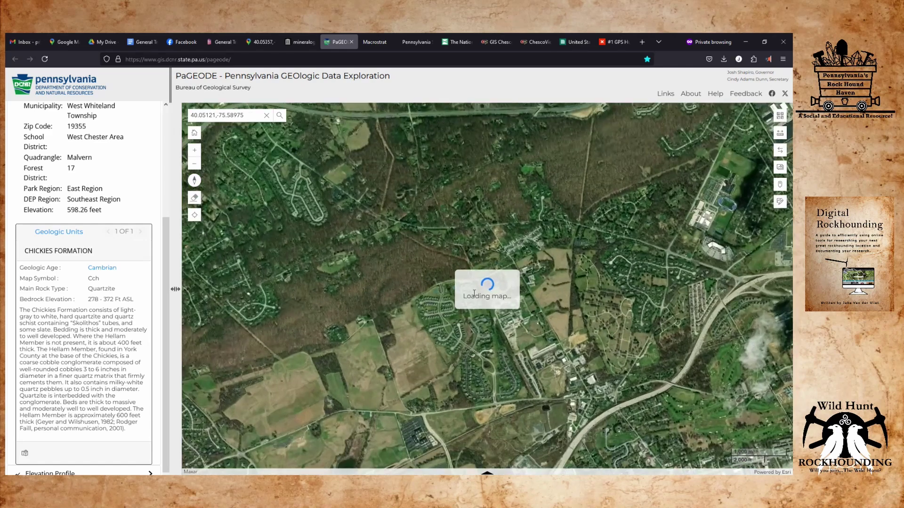
{"action": "scroll", "coordinate": [459, 306], "scroll_direction": "up", "scroll_amount": 1}
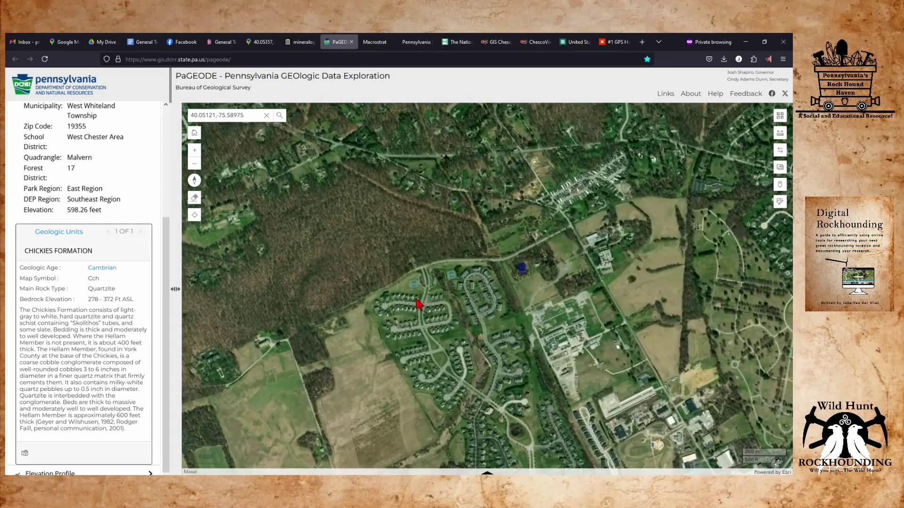
{"action": "left_click_drag", "start_coordinate": [294, 297], "coordinate": [412, 264]}
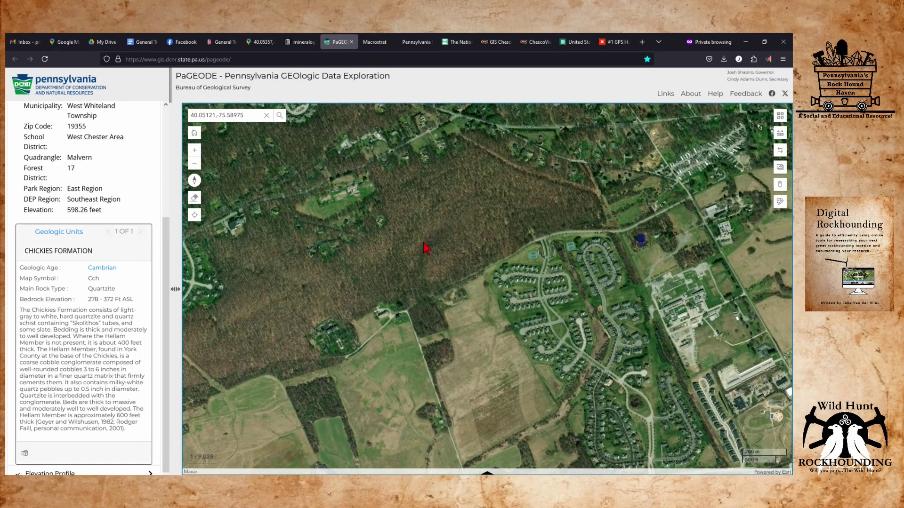
{"action": "left_click", "coordinate": [412, 263]}
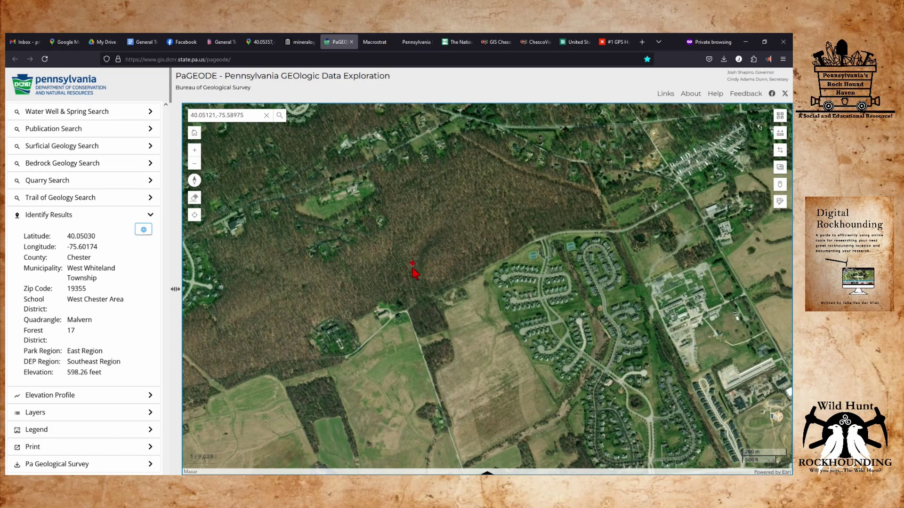
{"action": "scroll", "coordinate": [414, 273], "scroll_direction": "down", "scroll_amount": 1}
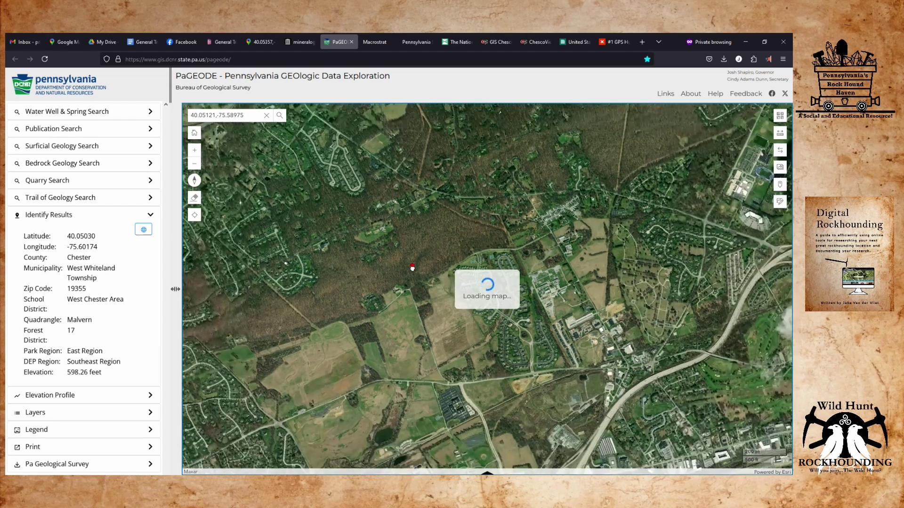
{"action": "scroll", "coordinate": [414, 275], "scroll_direction": "down", "scroll_amount": 1}
{"action": "scroll", "coordinate": [412, 273], "scroll_direction": "down", "scroll_amount": 1}
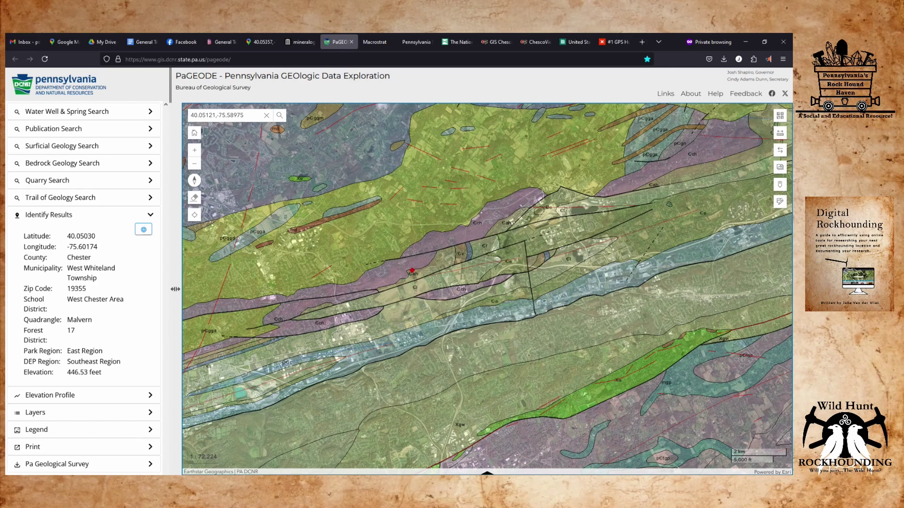
Lower the Geologic Units layer opacity from 0.5 to 0.45 in the Layers panel.
{"action": "scroll", "coordinate": [84, 283], "scroll_direction": "down", "scroll_amount": 1}
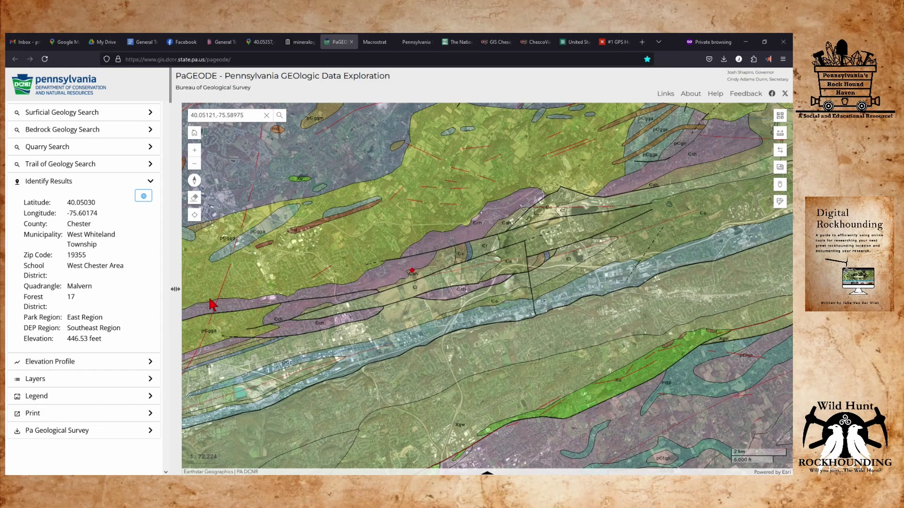
{"action": "left_click", "coordinate": [150, 379]}
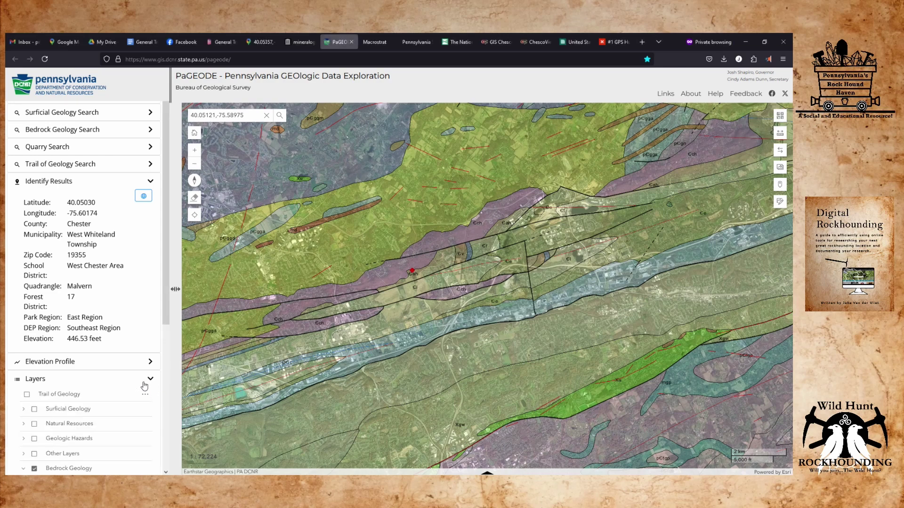
{"action": "scroll", "coordinate": [144, 386], "scroll_direction": "down", "scroll_amount": 3}
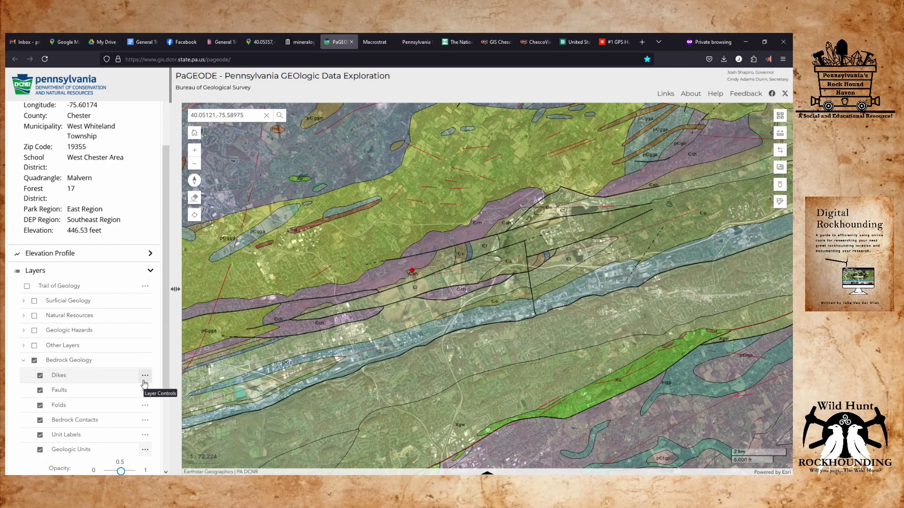
{"action": "scroll", "coordinate": [129, 375], "scroll_direction": "down", "scroll_amount": 3}
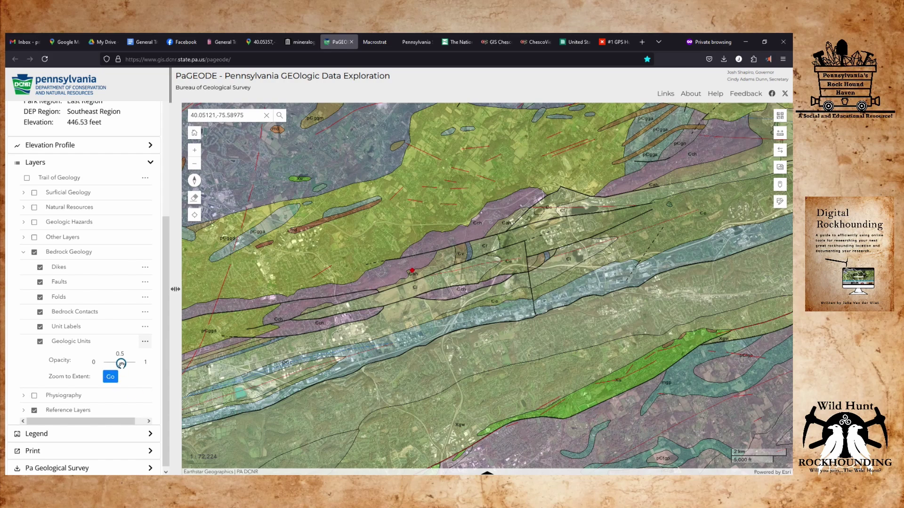
{"action": "left_click_drag", "start_coordinate": [121, 364], "coordinate": [118, 365]}
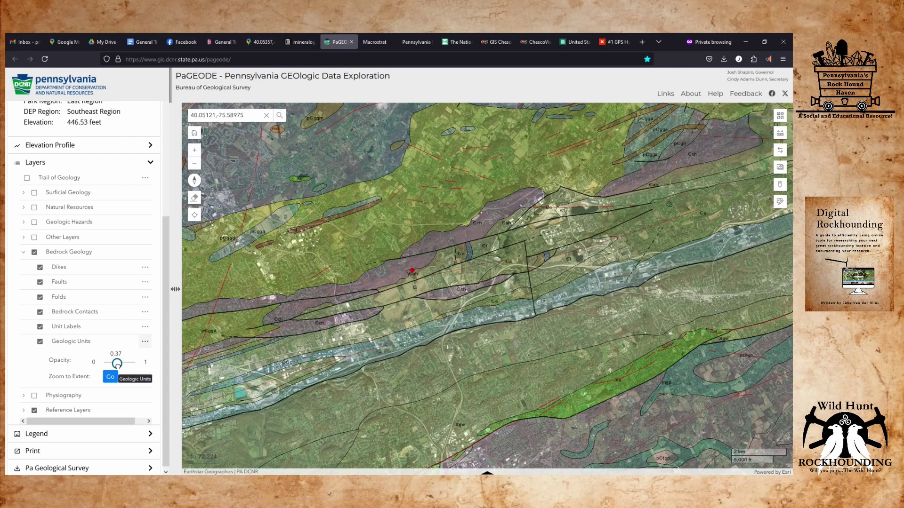
{"action": "left_click_drag", "start_coordinate": [472, 270], "coordinate": [518, 262]}
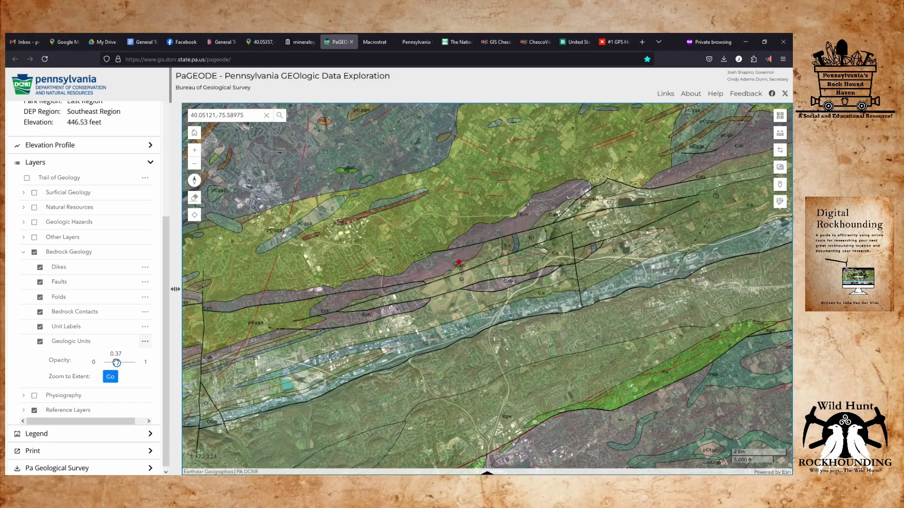
{"action": "scroll", "coordinate": [461, 274], "scroll_direction": "up", "scroll_amount": 1}
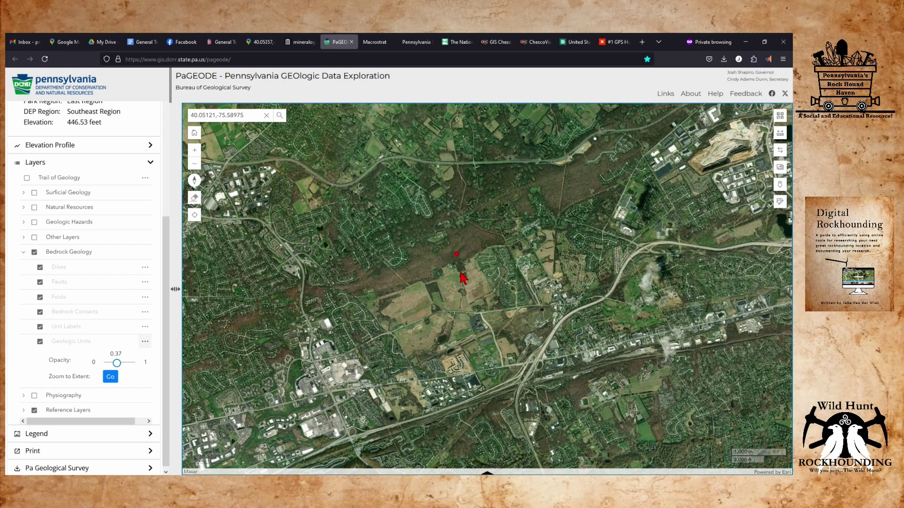
{"action": "scroll", "coordinate": [461, 277], "scroll_direction": "down", "scroll_amount": 1}
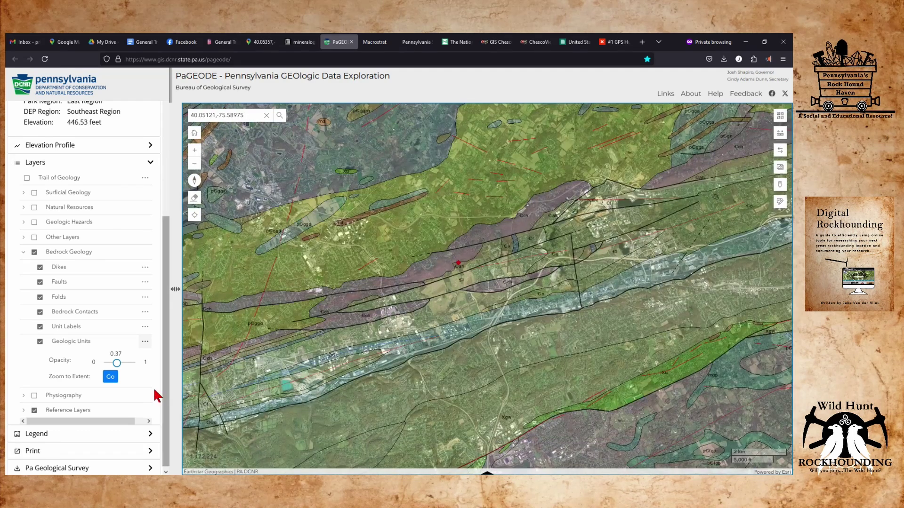
{"action": "mouse_move", "coordinate": [116, 363]}
{"action": "left_mouse_down"}
{"action": "mouse_move", "coordinate": [106, 363]}
{"action": "mouse_move", "coordinate": [123, 362]}
{"action": "mouse_move", "coordinate": [114, 356]}
{"action": "left_mouse_up"}
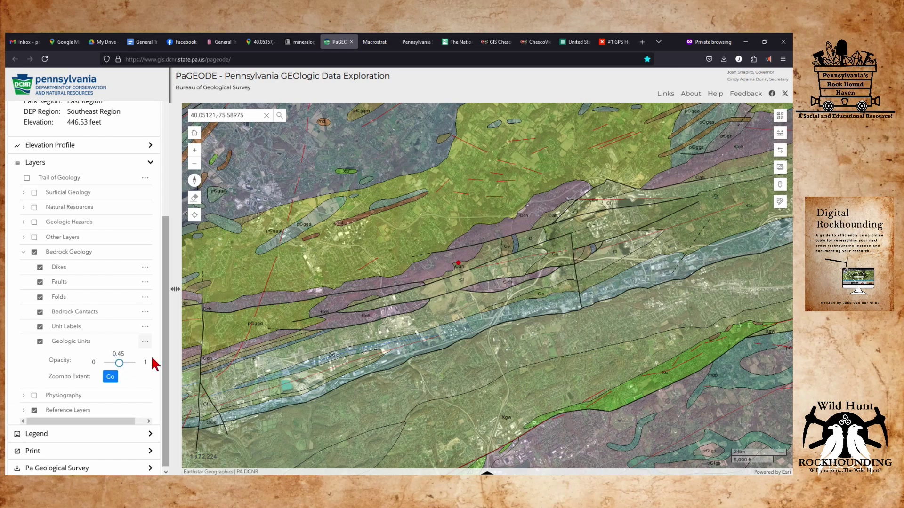
Identify the Antietam and Harpers Formations unit at the mine and select its name and attributes.
{"action": "left_click", "coordinate": [458, 262]}
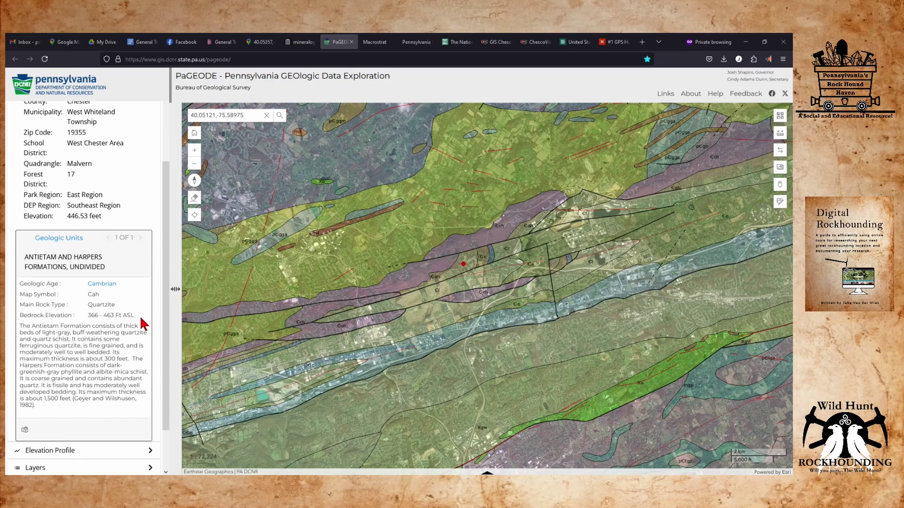
{"action": "left_click_drag", "start_coordinate": [136, 316], "coordinate": [26, 256]}
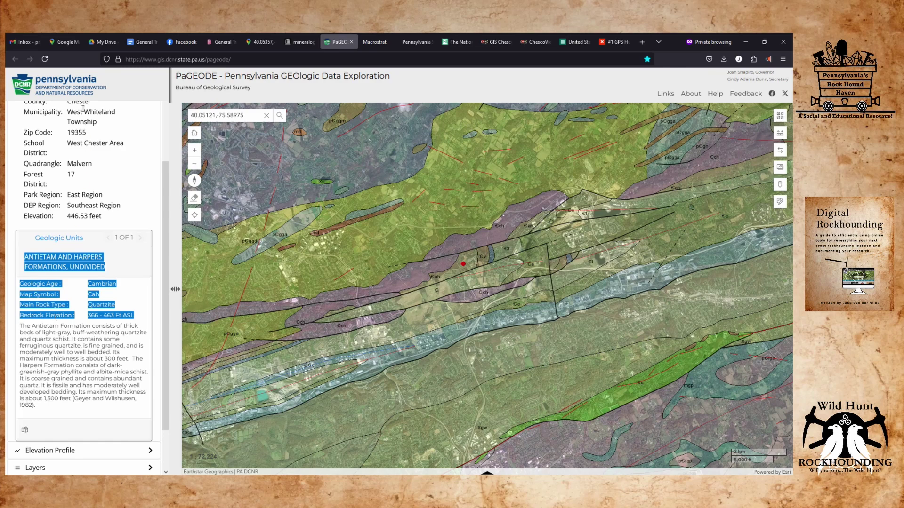
{"action": "left_click", "coordinate": [143, 42]}
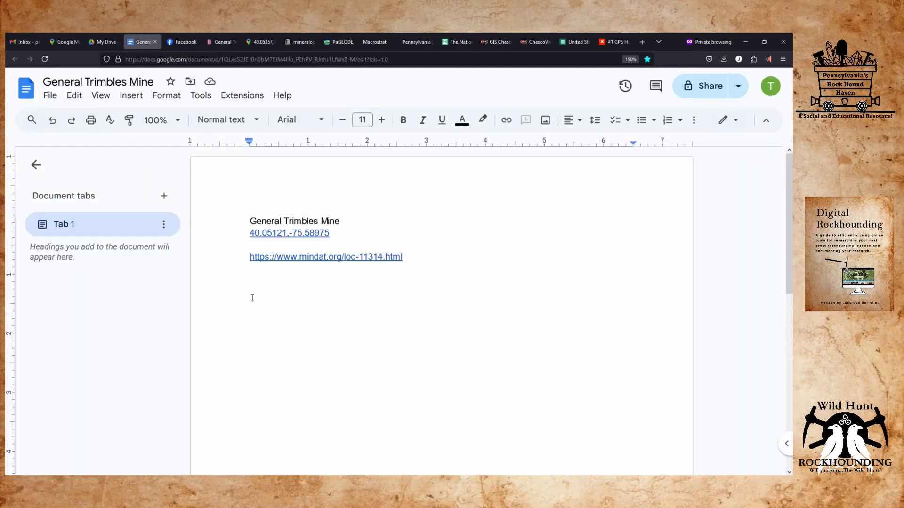
Paste the Antietam and Harpers Formations details above the mindat link, adding a blank line below it.
{"action": "double_click", "coordinate": [278, 244]}
{"action": "key", "text": "Return"}
{"action": "key", "text": "Return"}
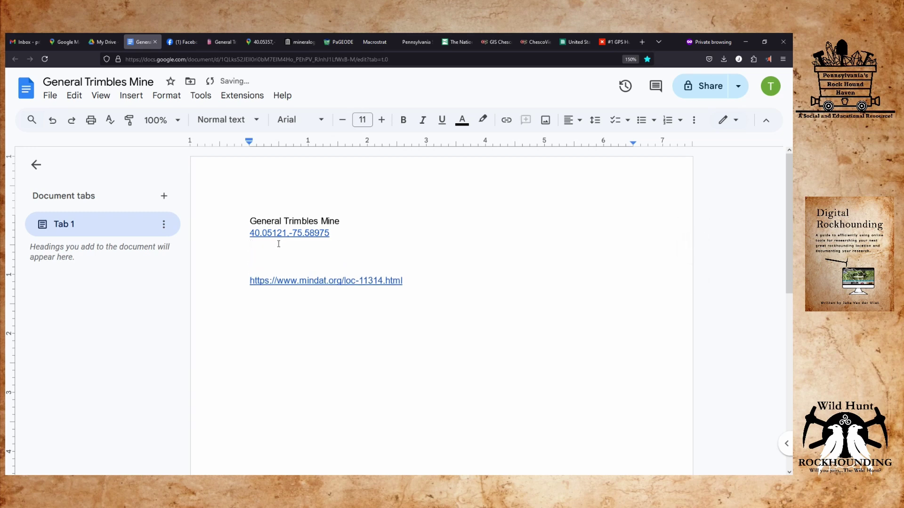
{"action": "type", "text": "Antietam and Harpers Formations, undivided Geologic Age :\tCambrian Map Symbol :\tCah Main Rock Type :\tQuartzite Bedrock Elevation :\t366 - 463 Ft ASL"}
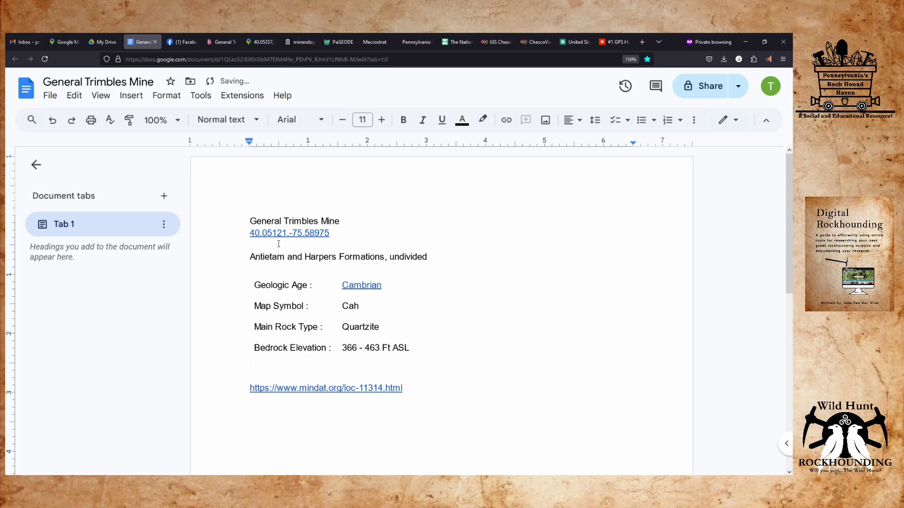
{"action": "scroll", "coordinate": [307, 343], "scroll_direction": "down", "scroll_amount": 4}
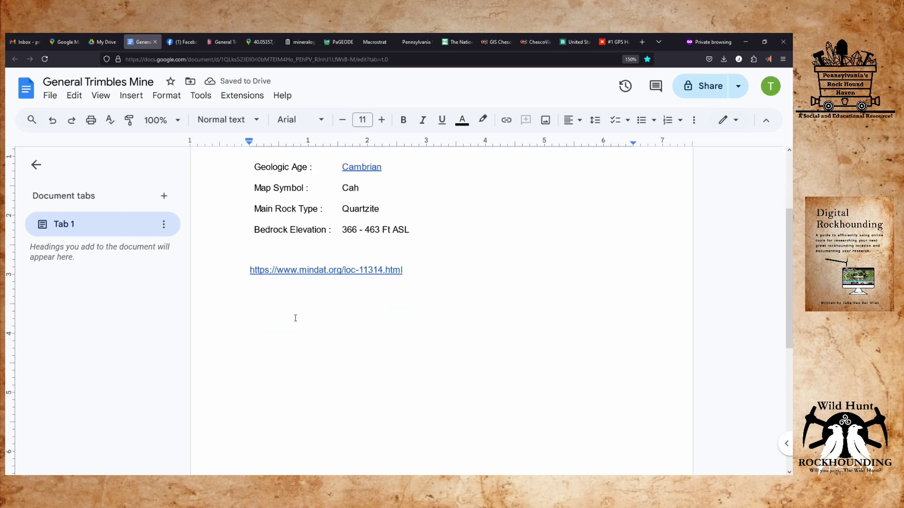
{"action": "left_click", "coordinate": [250, 249]}
{"action": "key", "text": "Return"}
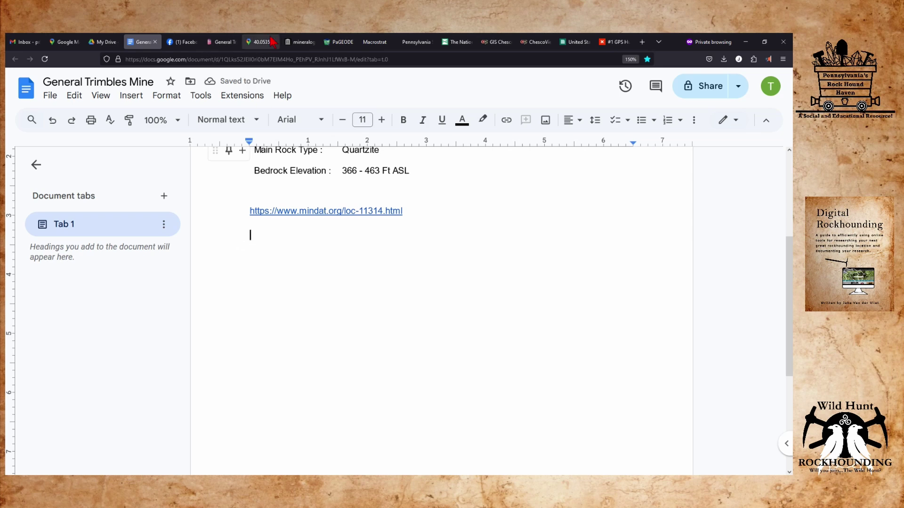
{"action": "left_click", "coordinate": [261, 42]}
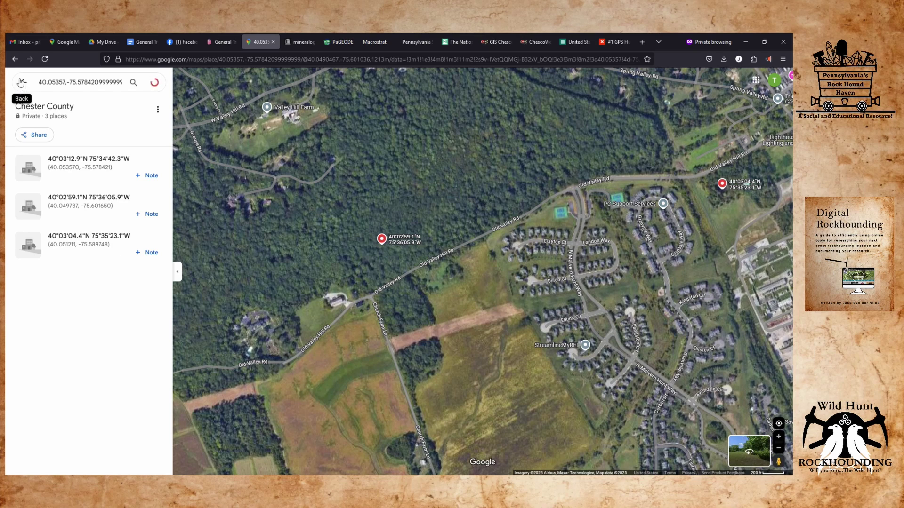
Open the General Trimbles Hillside pin from the Chester County list and select its name and coordinates.
{"action": "left_click", "coordinate": [21, 83]}
{"action": "left_click", "coordinate": [56, 157]}
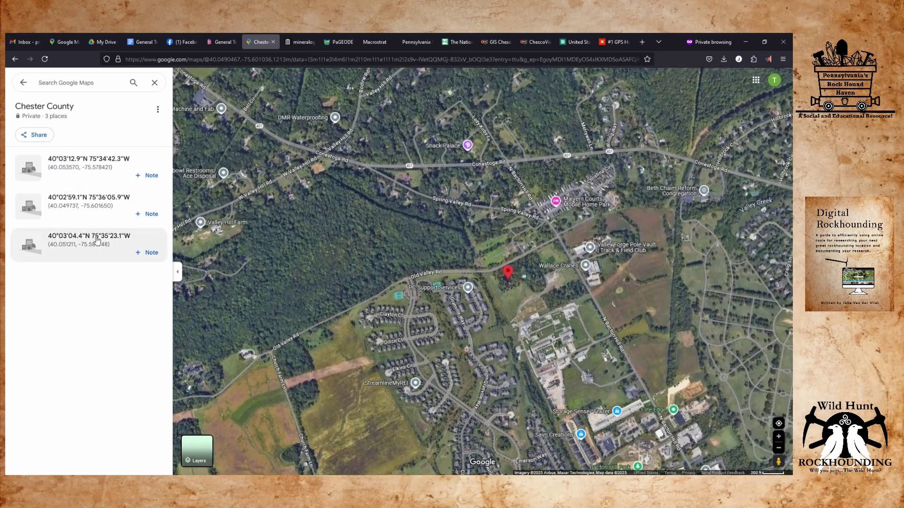
{"action": "left_click", "coordinate": [96, 238]}
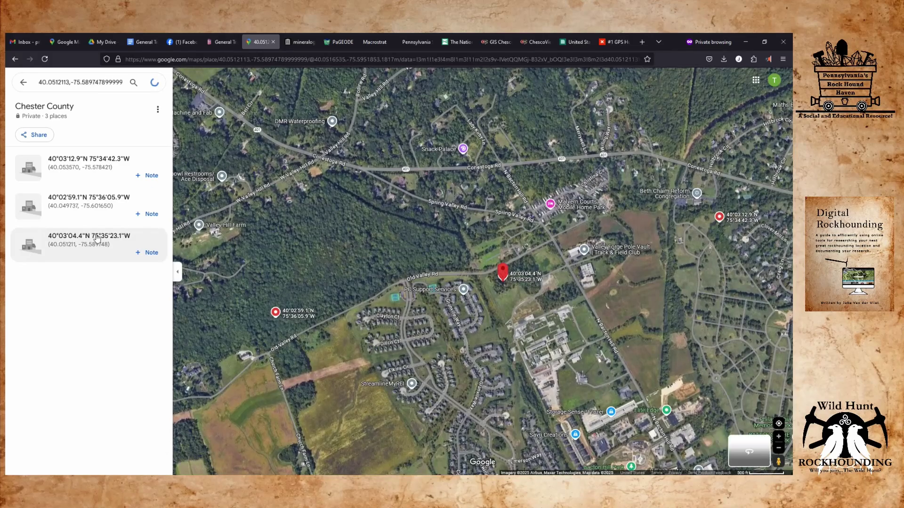
{"action": "left_click", "coordinate": [98, 194]}
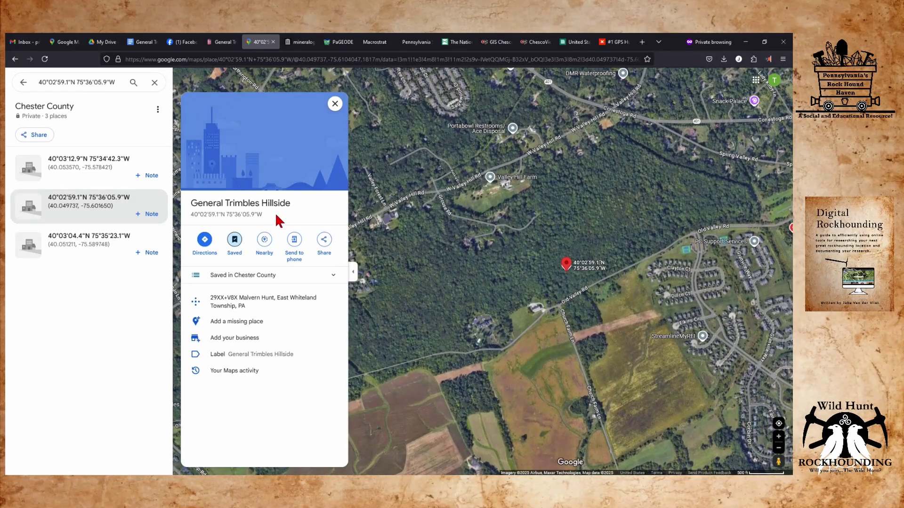
{"action": "left_click_drag", "start_coordinate": [263, 215], "coordinate": [190, 208]}
{"action": "key", "text": "ctrl+c"}
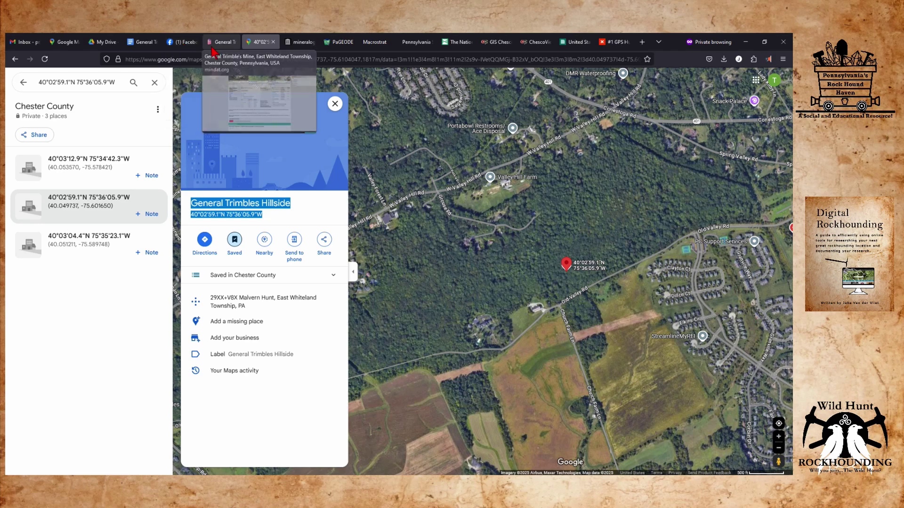
{"action": "left_click", "coordinate": [228, 42]}
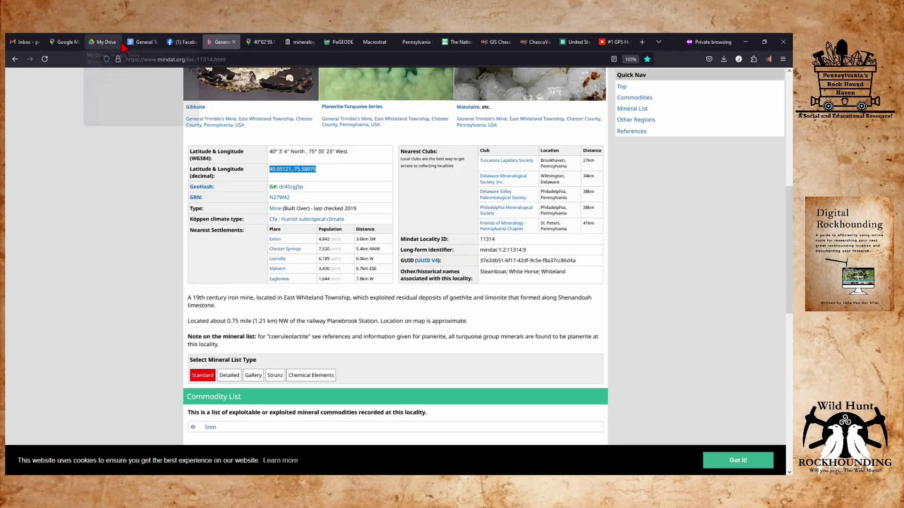
{"action": "left_click", "coordinate": [140, 42]}
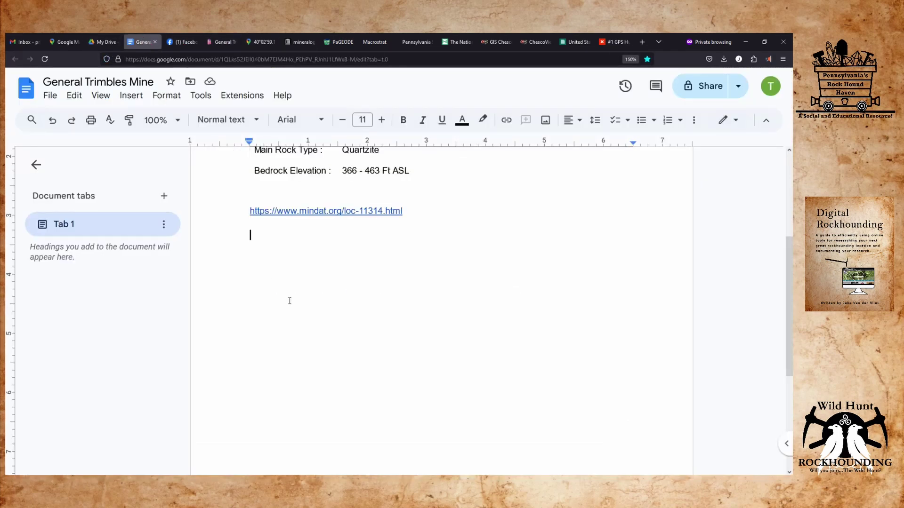
Paste the General Trimbles Hillside name and coordinates on the empty line below the mindat link.
{"action": "key", "text": "ctrl+v"}
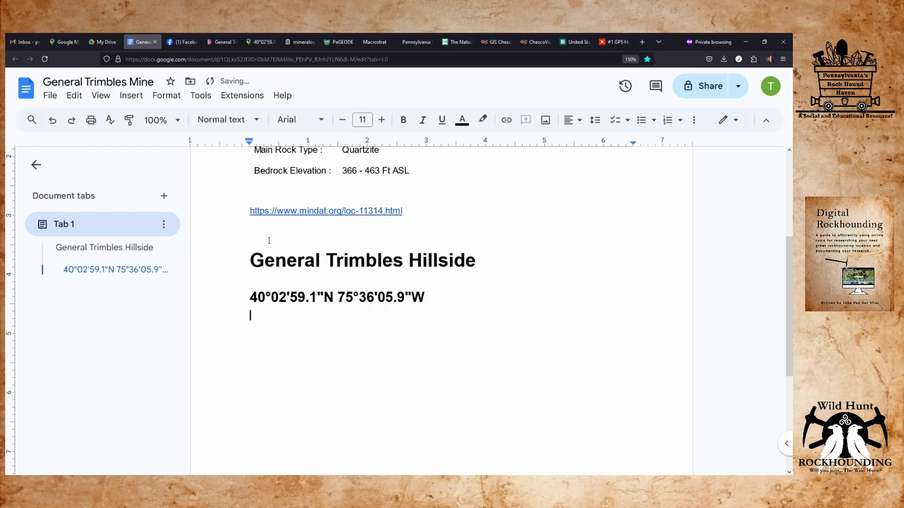
{"action": "scroll", "coordinate": [272, 248], "scroll_direction": "up", "scroll_amount": 4}
{"action": "key", "text": "ctrl+z"}
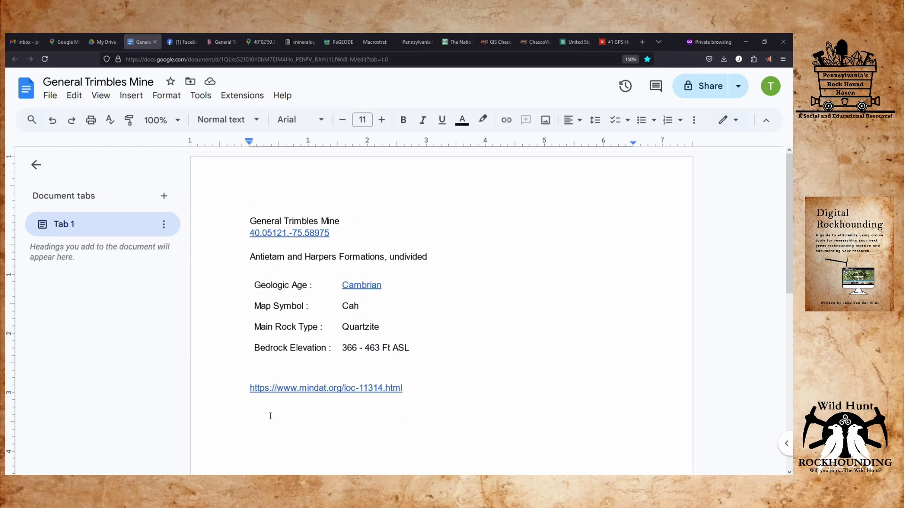
{"action": "double_click", "coordinate": [258, 419]}
{"action": "left_click", "coordinate": [253, 412]}
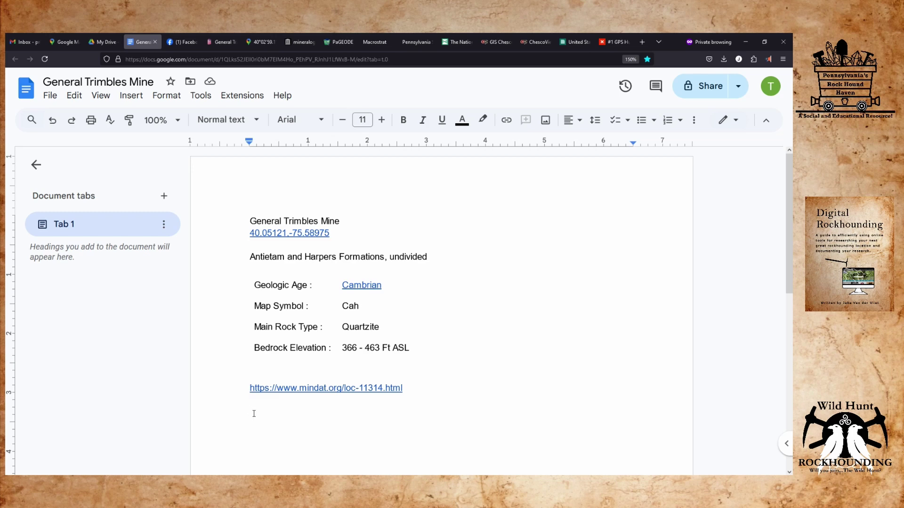
{"action": "key", "text": "ctrl+v"}
{"action": "scroll", "coordinate": [264, 408], "scroll_direction": "up", "scroll_amount": 2}
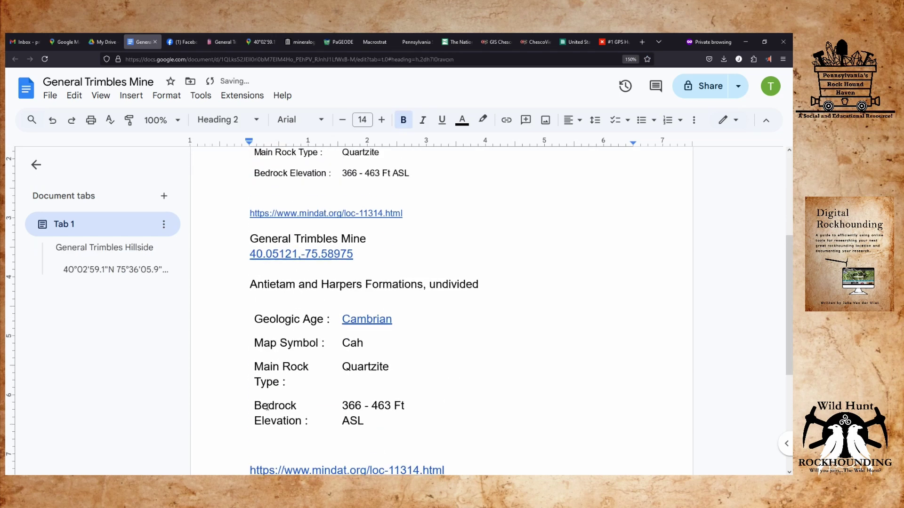
{"action": "scroll", "coordinate": [336, 373], "scroll_direction": "down", "scroll_amount": 4}
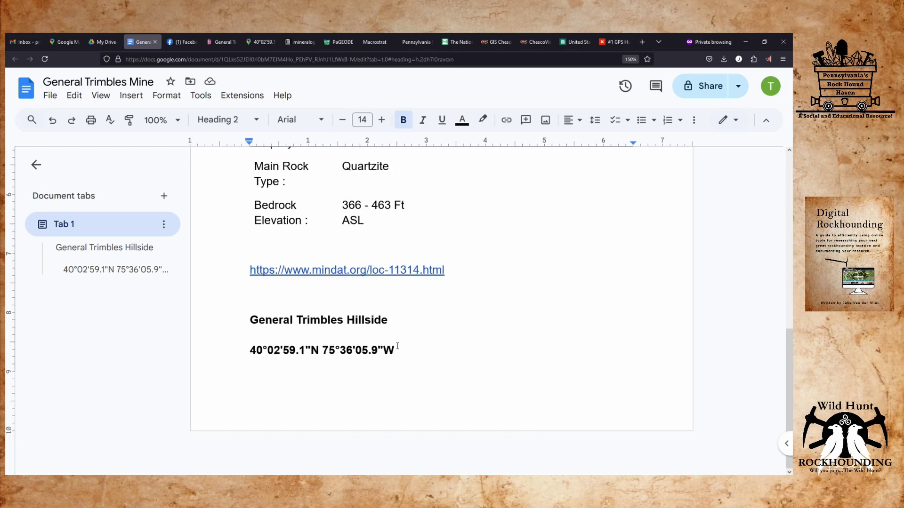
{"action": "left_click_drag", "start_coordinate": [400, 353], "coordinate": [243, 190]}
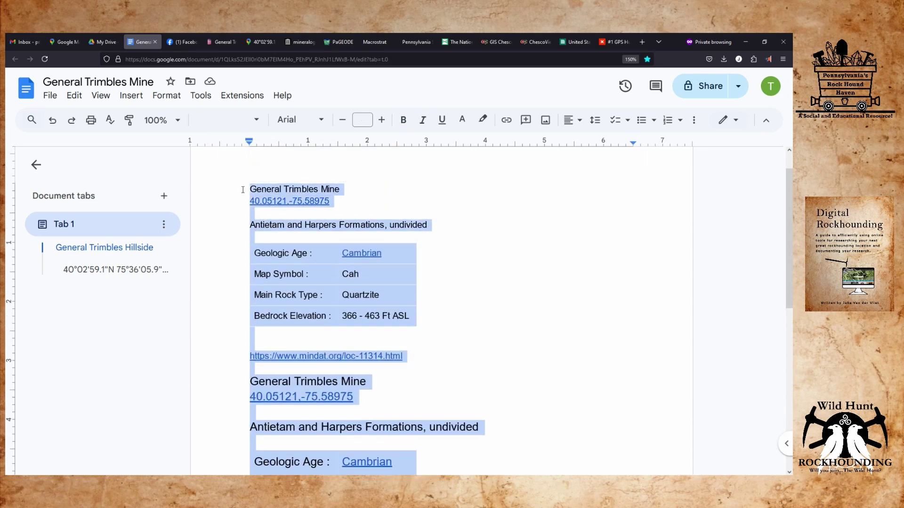
Format the pasted Hillside name and coordinates as Normal text at size 11.
{"action": "left_click", "coordinate": [257, 120]}
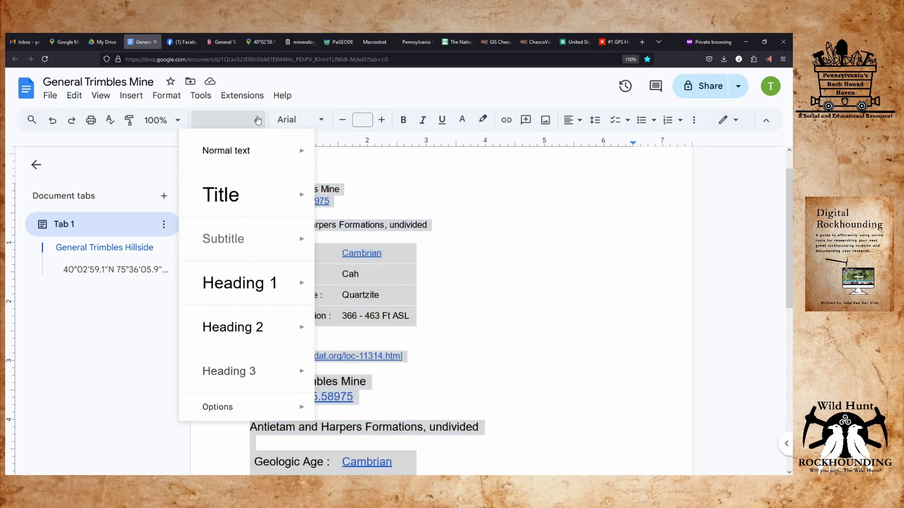
{"action": "mouse_move", "coordinate": [238, 150]}
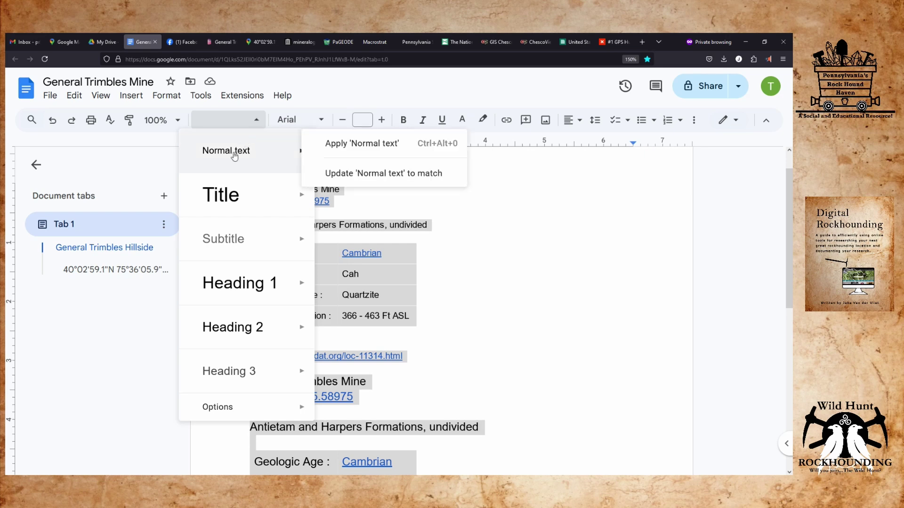
{"action": "left_click", "coordinate": [234, 152]}
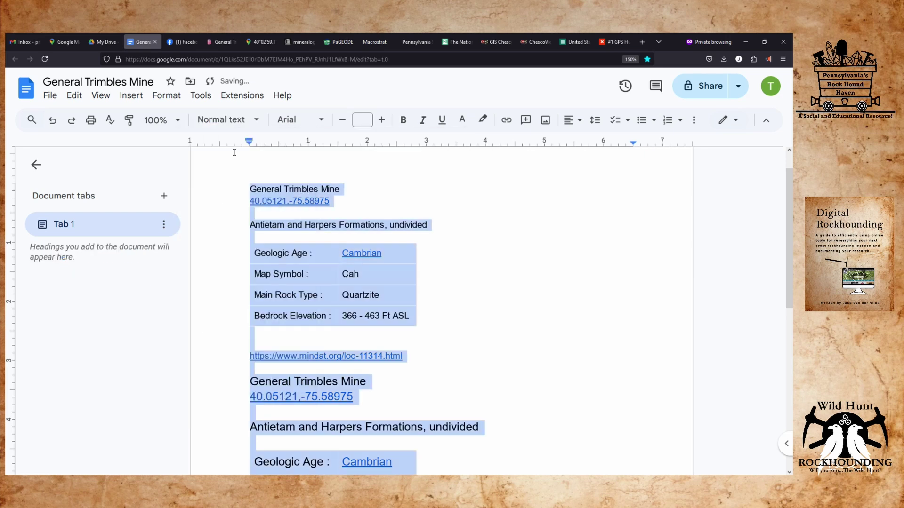
{"action": "left_click", "coordinate": [362, 120]}
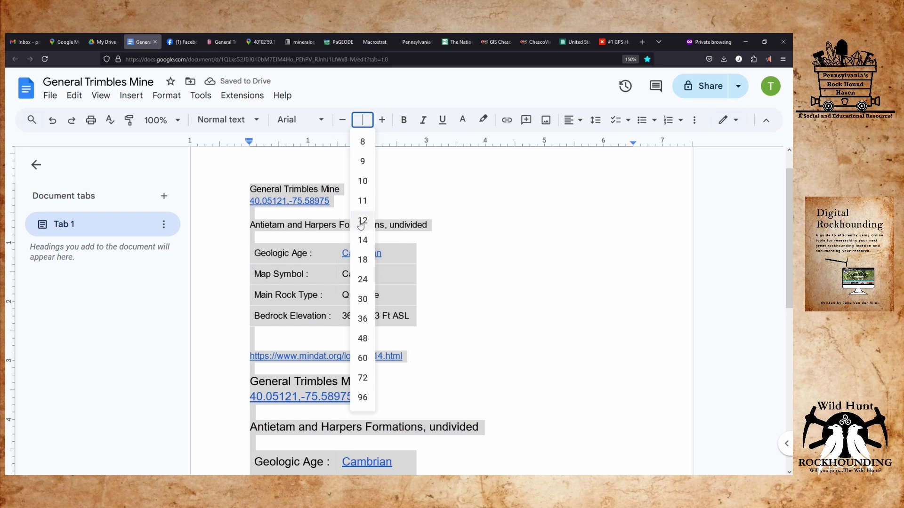
{"action": "left_click", "coordinate": [365, 201]}
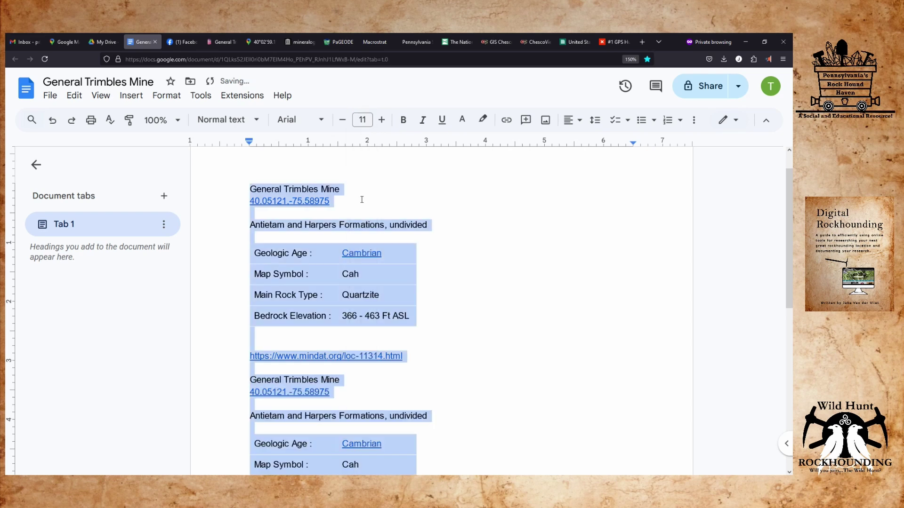
{"action": "left_click", "coordinate": [453, 329]}
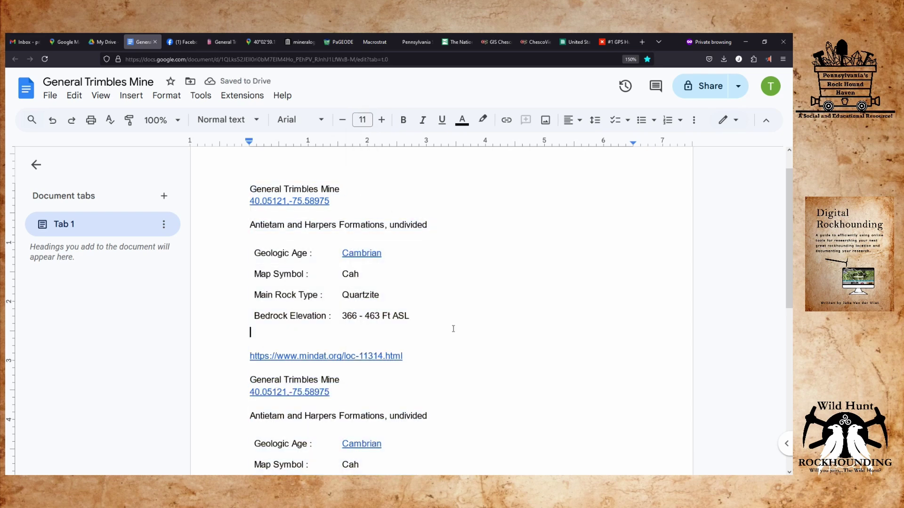
Paste a copy of the General Trimbles Mine block above General Trimbles Hillside.
{"action": "scroll", "coordinate": [453, 328], "scroll_direction": "down", "scroll_amount": 5}
{"action": "scroll", "coordinate": [453, 329], "scroll_direction": "up", "scroll_amount": 4}
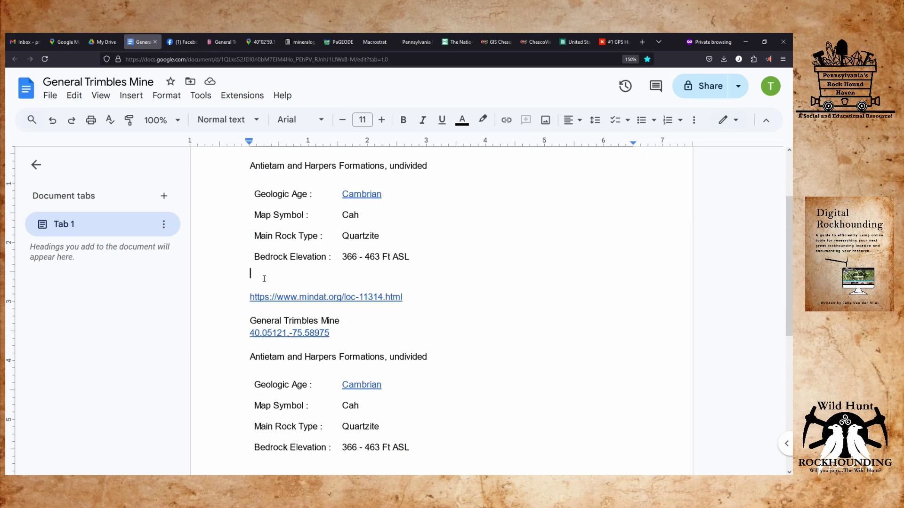
{"action": "left_click", "coordinate": [35, 164]}
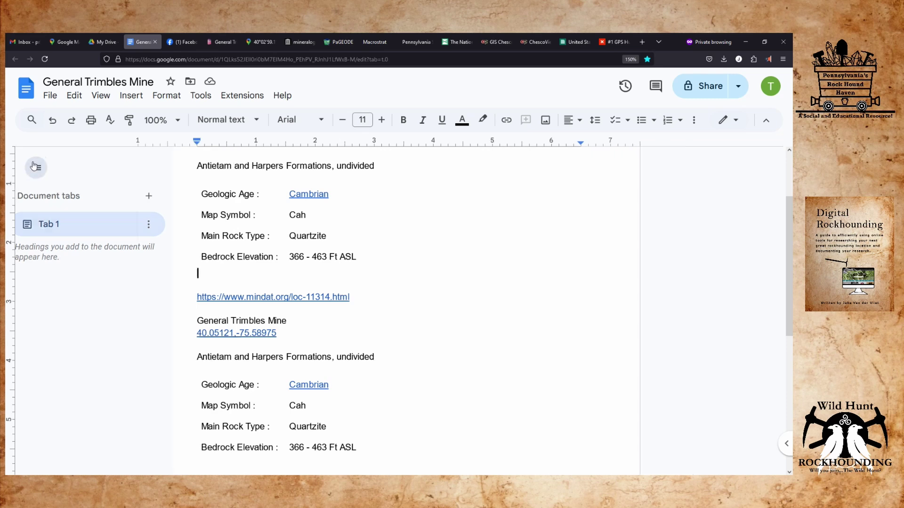
{"action": "scroll", "coordinate": [303, 320], "scroll_direction": "down", "scroll_amount": 4}
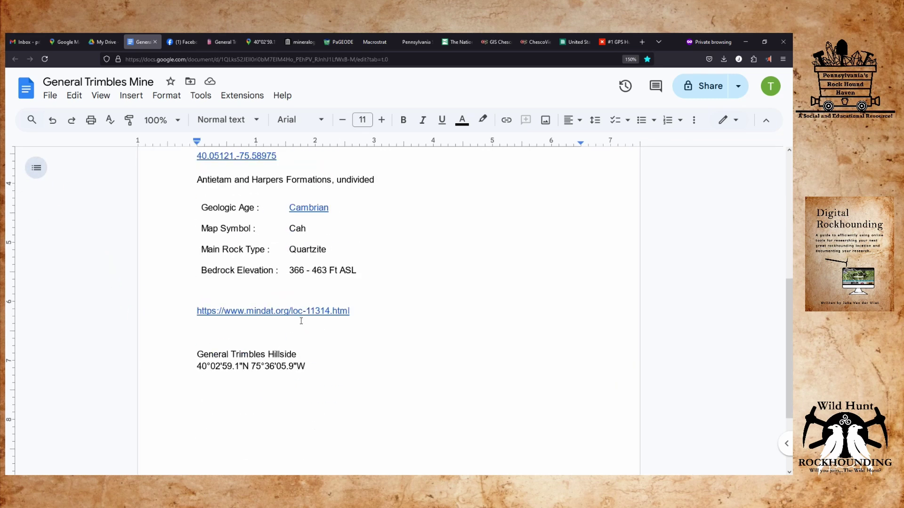
{"action": "left_click", "coordinate": [219, 354]}
{"action": "left_click", "coordinate": [248, 332]}
{"action": "key", "text": "ctrl+v"}
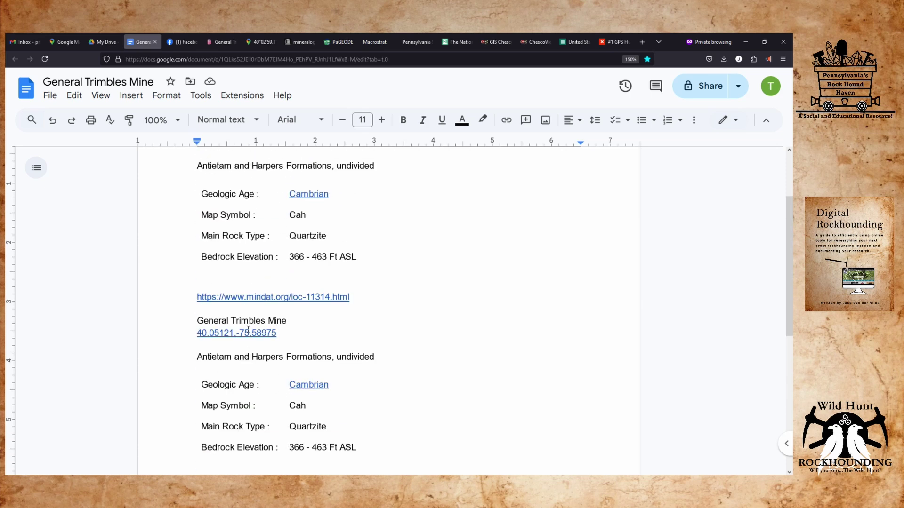
Delete the stray mindat link line and the blank lines below the Bedrock Elevation row.
{"action": "scroll", "coordinate": [248, 329], "scroll_direction": "up", "scroll_amount": 2}
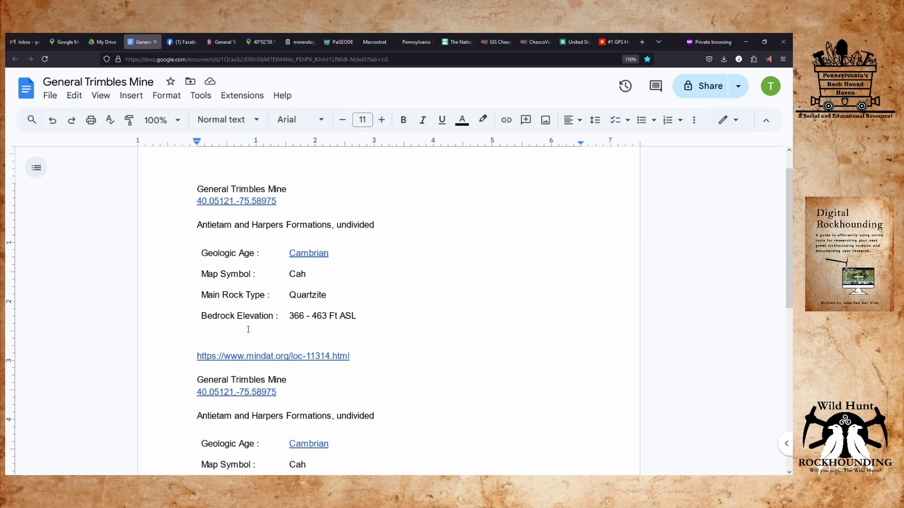
{"action": "scroll", "coordinate": [248, 330], "scroll_direction": "down", "scroll_amount": 4}
{"action": "scroll", "coordinate": [386, 316], "scroll_direction": "up", "scroll_amount": 2}
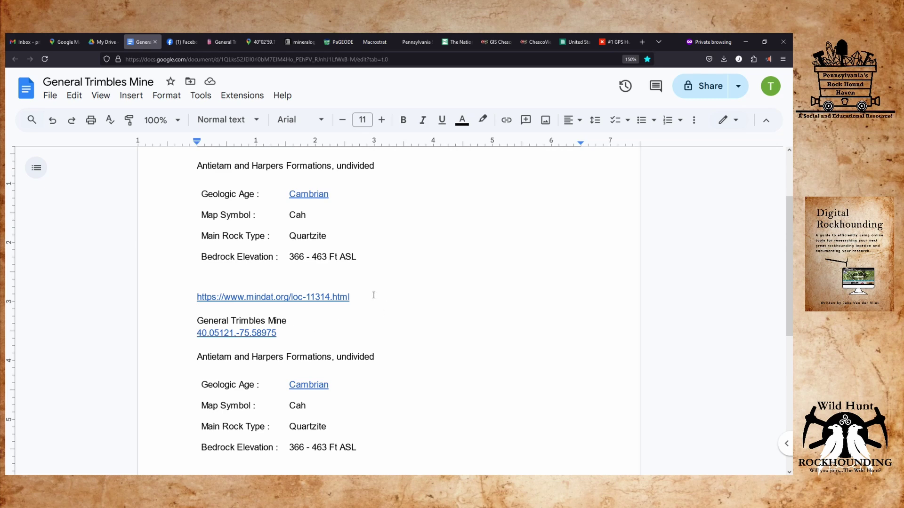
{"action": "left_click_drag", "start_coordinate": [374, 295], "coordinate": [176, 299]}
{"action": "key", "text": "BackSpace"}
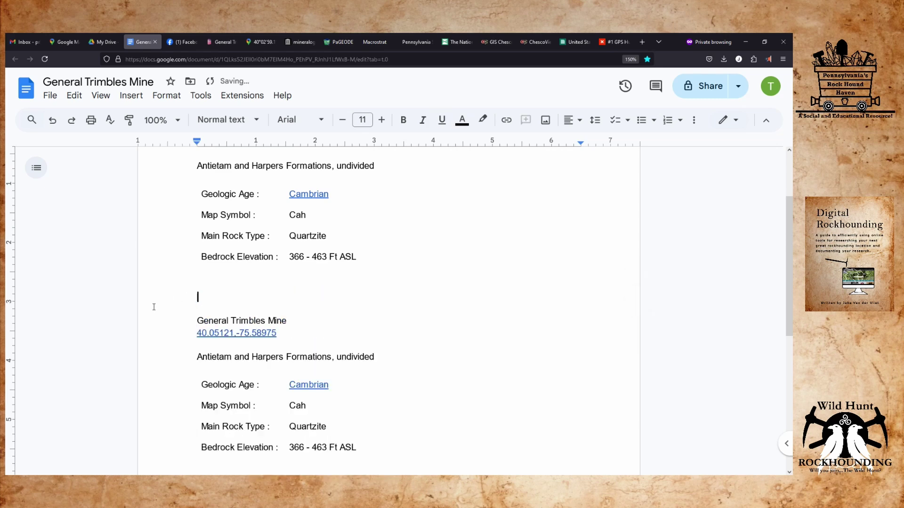
{"action": "scroll", "coordinate": [162, 307], "scroll_direction": "down", "scroll_amount": 3}
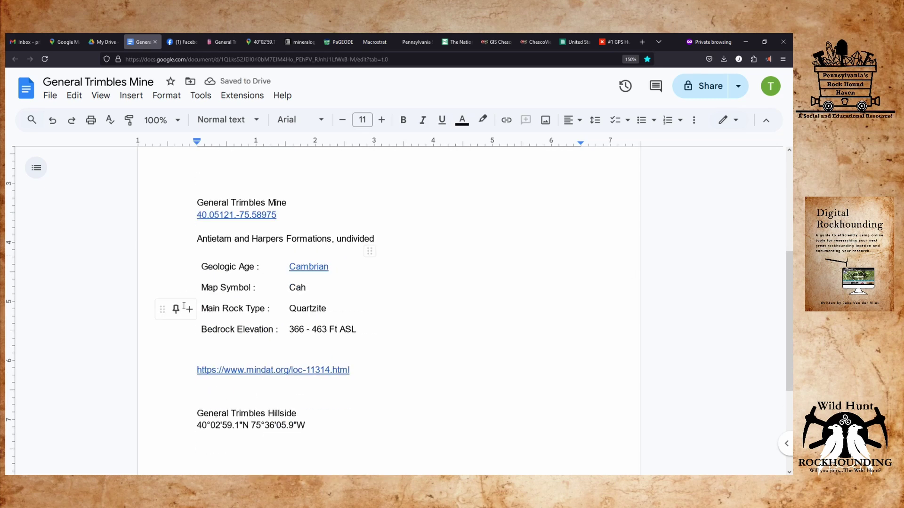
{"action": "scroll", "coordinate": [184, 307], "scroll_direction": "down", "scroll_amount": 2}
{"action": "scroll", "coordinate": [188, 353], "scroll_direction": "up", "scroll_amount": 6}
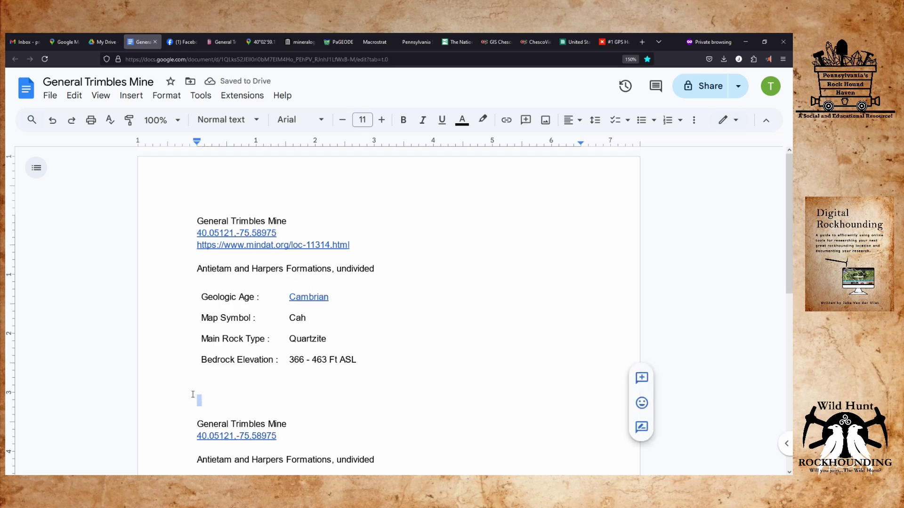
{"action": "key", "text": "BackSpace"}
{"action": "key", "text": "BackSpace"}
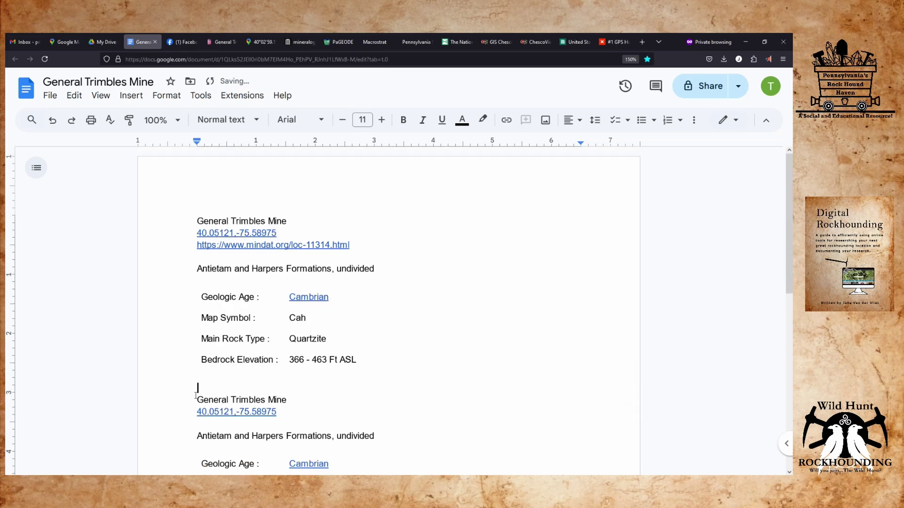
{"action": "key", "text": "BackSpace"}
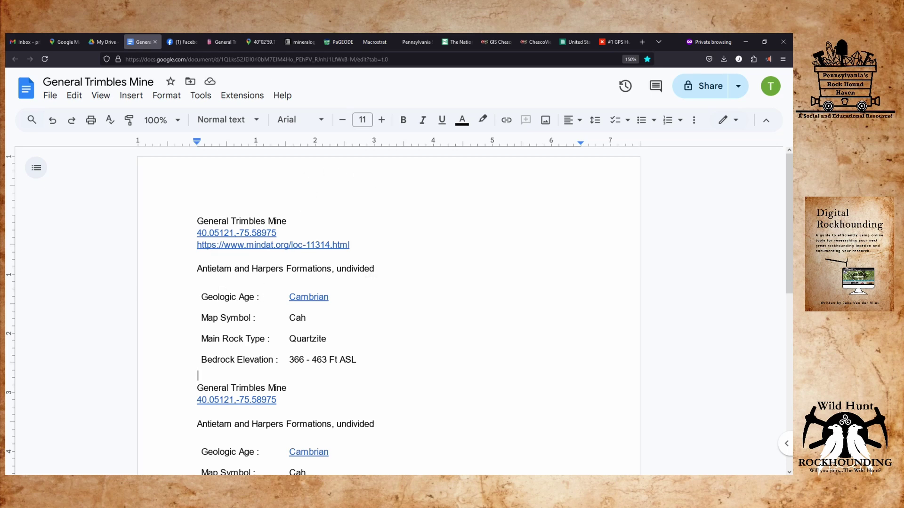
{"action": "scroll", "coordinate": [399, 309], "scroll_direction": "down", "scroll_amount": 4}
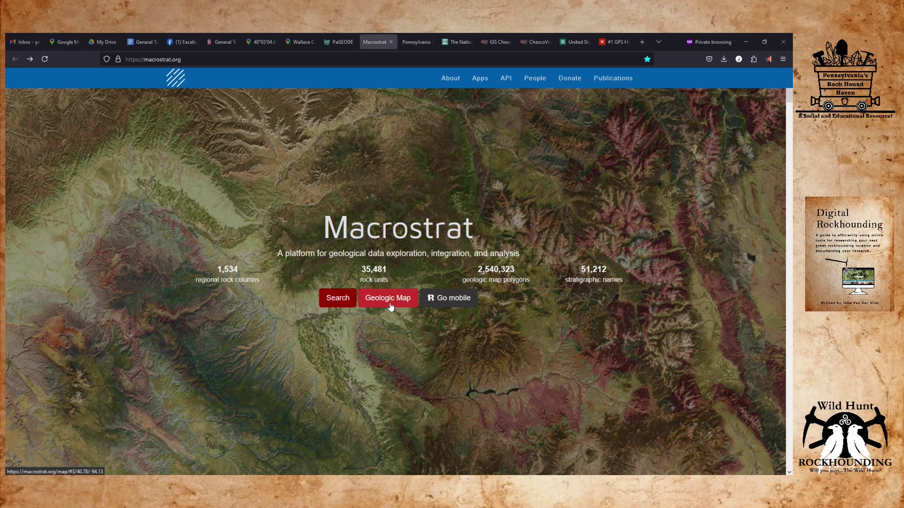
Open Macrostrat's Geologic Map, paste the mine's mindat coordinates into its search, then clear them.
{"action": "left_click", "coordinate": [390, 307]}
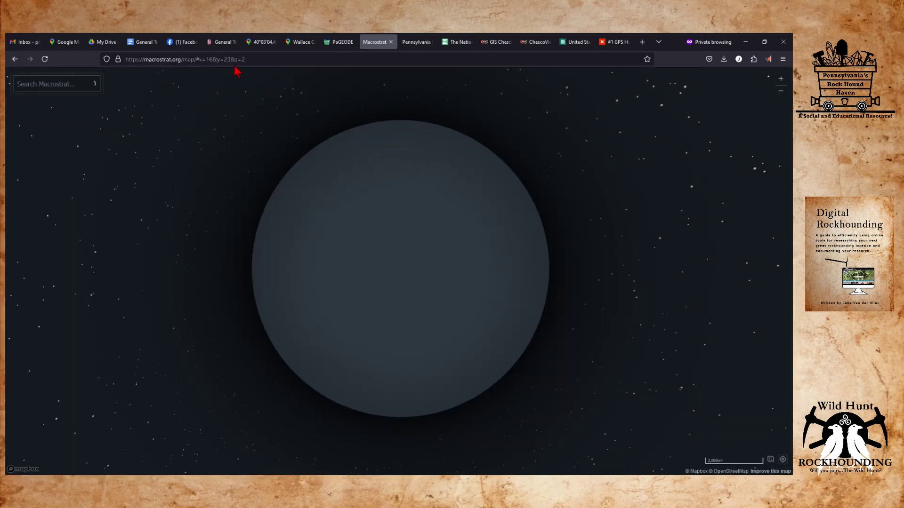
{"action": "left_click", "coordinate": [220, 42]}
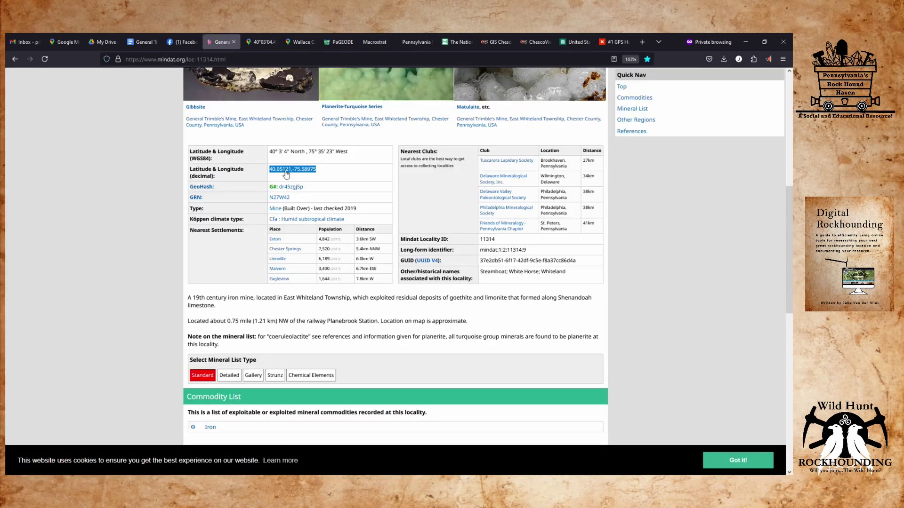
{"action": "right_click", "coordinate": [309, 170]}
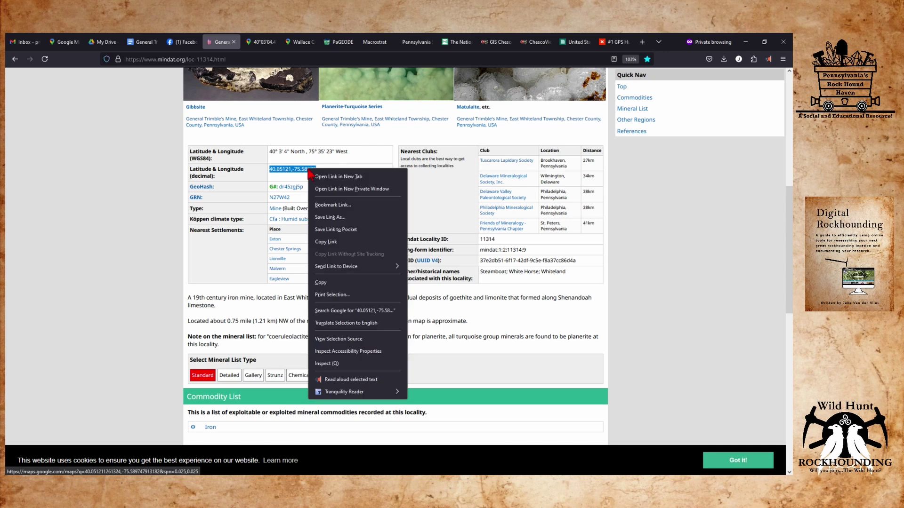
{"action": "left_click", "coordinate": [321, 283]}
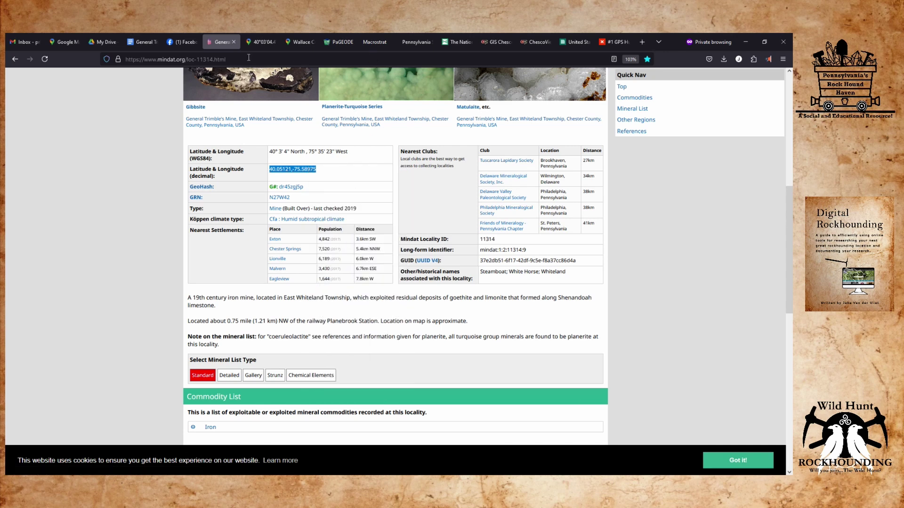
{"action": "left_click", "coordinate": [375, 42]}
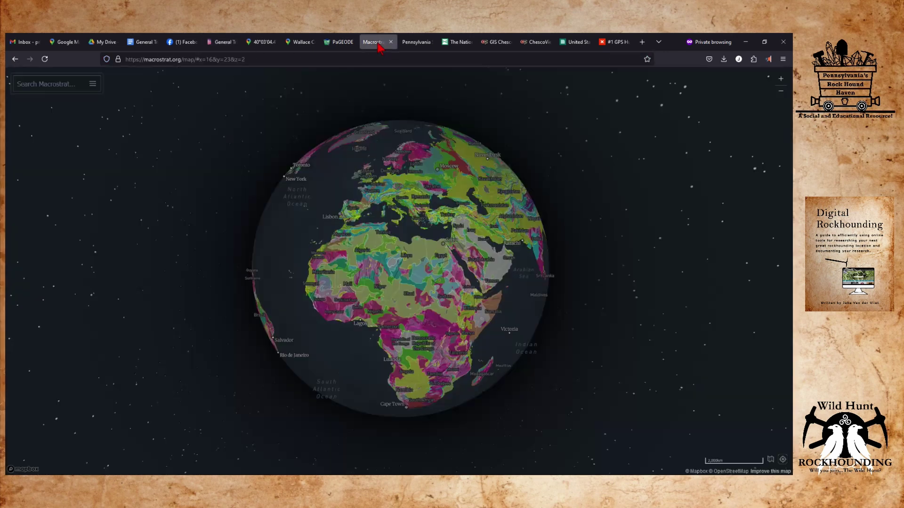
{"action": "right_click", "coordinate": [31, 85]}
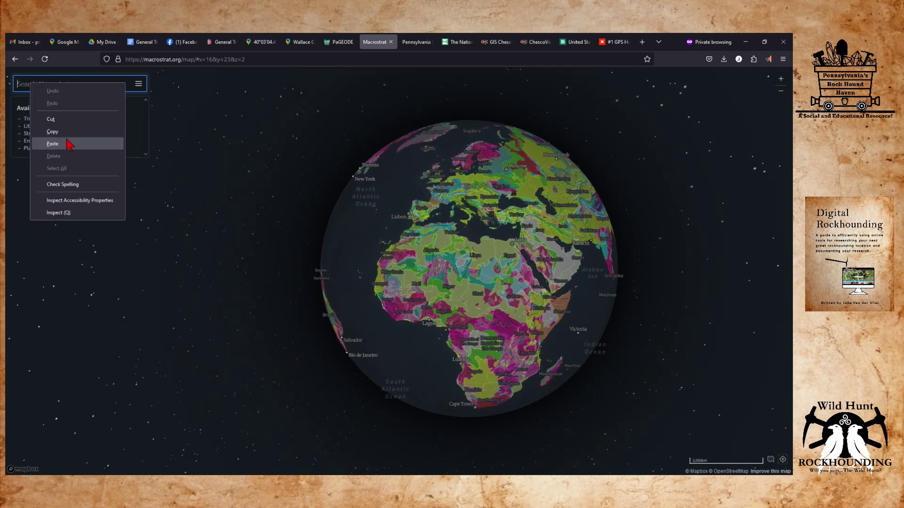
{"action": "left_click", "coordinate": [67, 143]}
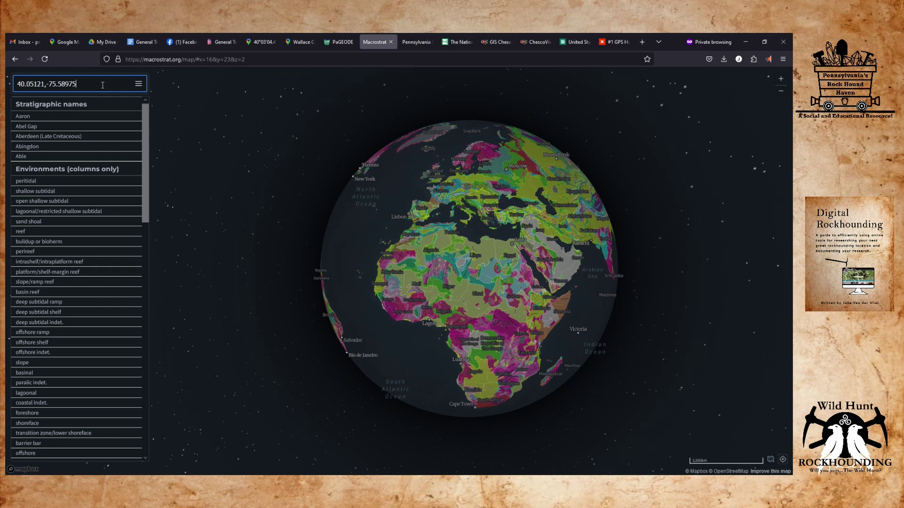
{"action": "key", "text": "ctrl+a"}
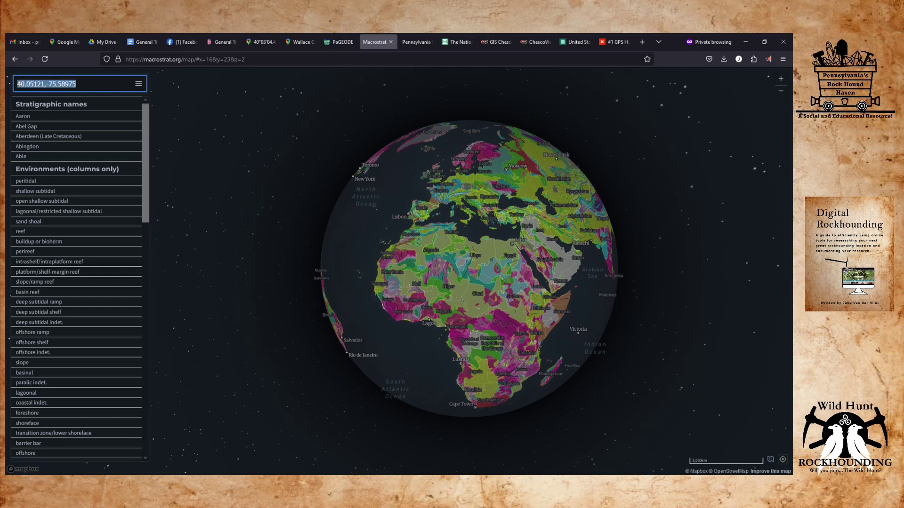
{"action": "key", "text": "BackSpace"}
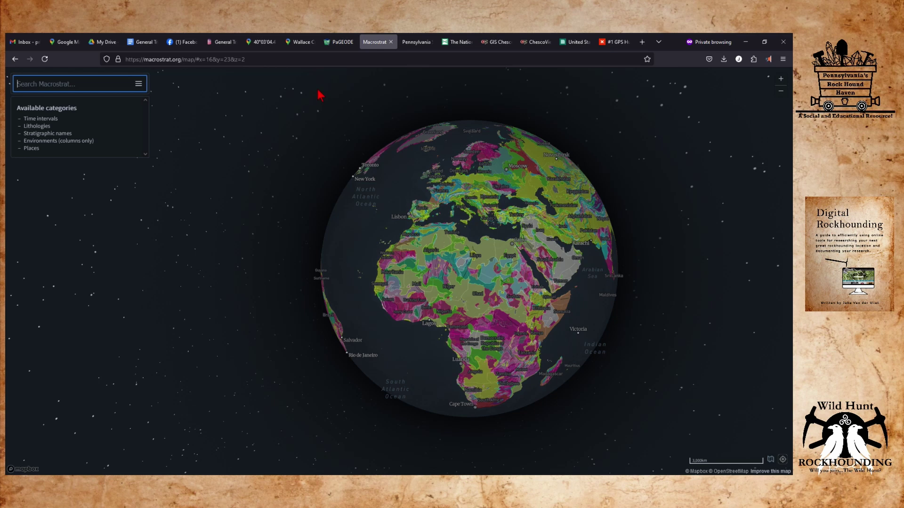
Show the PC Support Services details beside the General Trimbles Mine pin in Google Maps.
{"action": "left_click", "coordinate": [261, 42]}
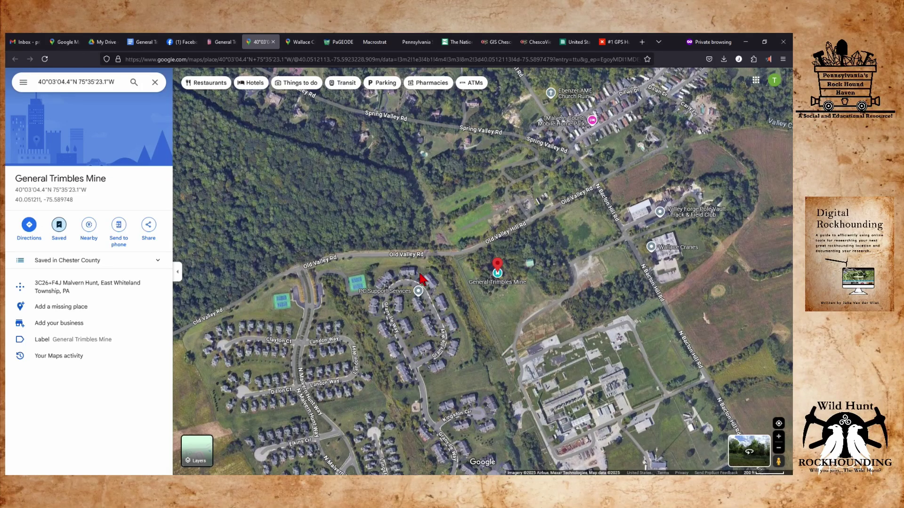
{"action": "mouse_move", "coordinate": [416, 292]}
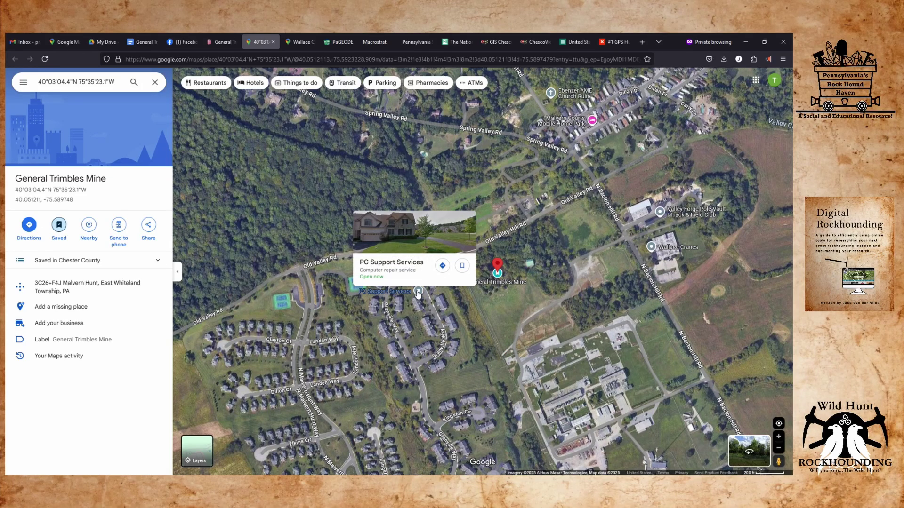
{"action": "left_click", "coordinate": [417, 291]}
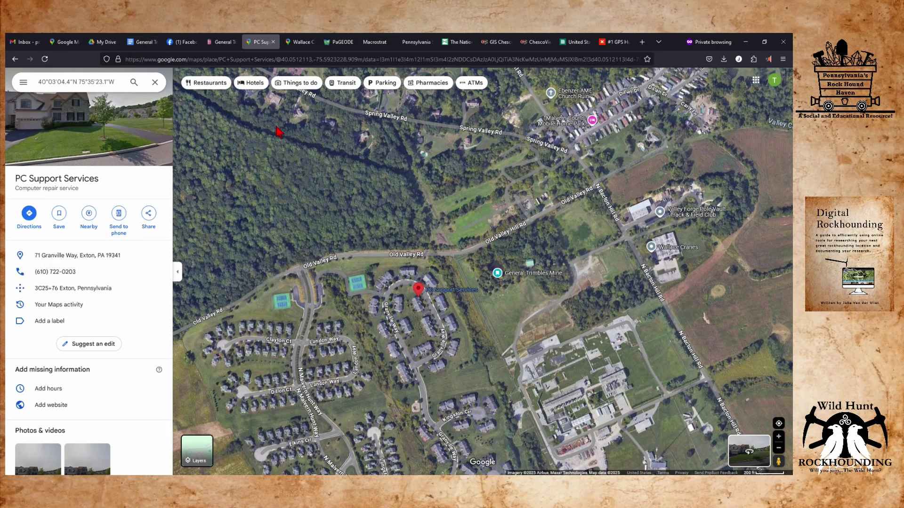
{"action": "mouse_move", "coordinate": [375, 51]}
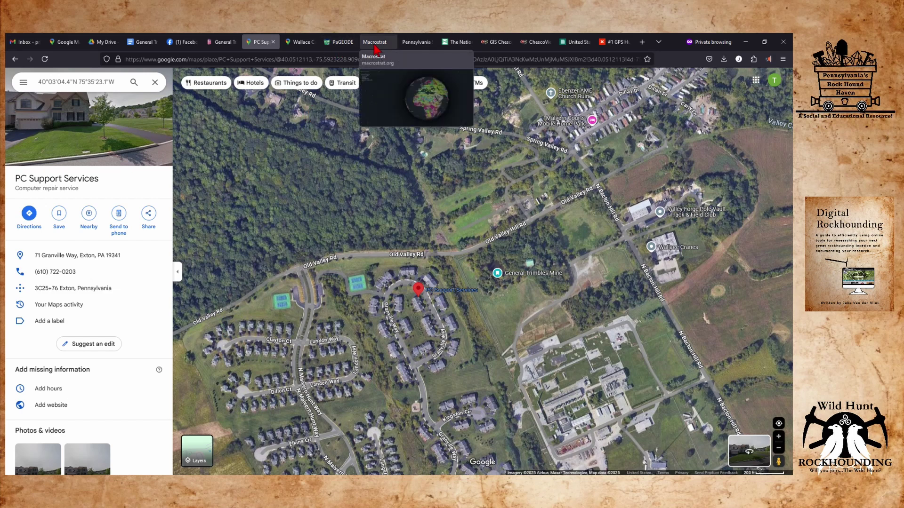
{"action": "left_click", "coordinate": [375, 48]}
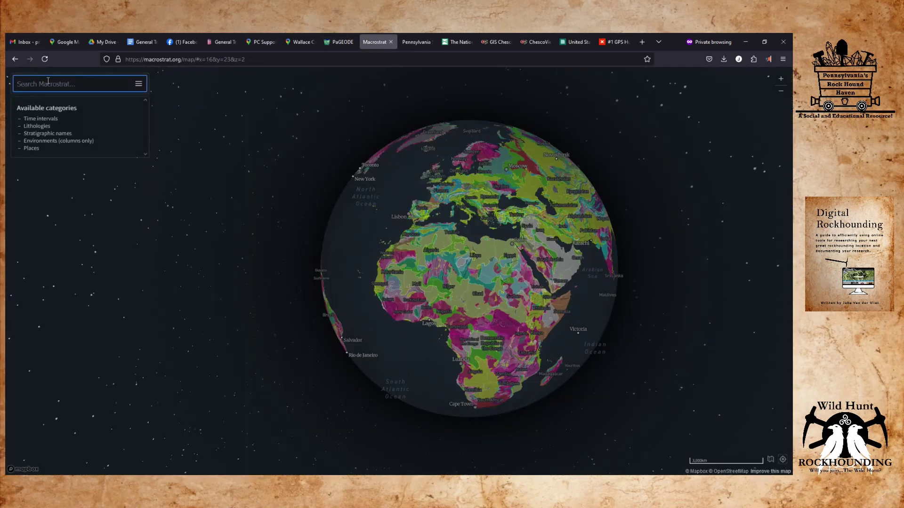
Search Macrostrat for 'Exton, Pe' and fly the geologic map to Exton, Pennsylvania.
{"action": "type", "text": "Exton"}
{"action": "key", "text": "BackSpace"}
{"action": "type", "text": ", Pe"}
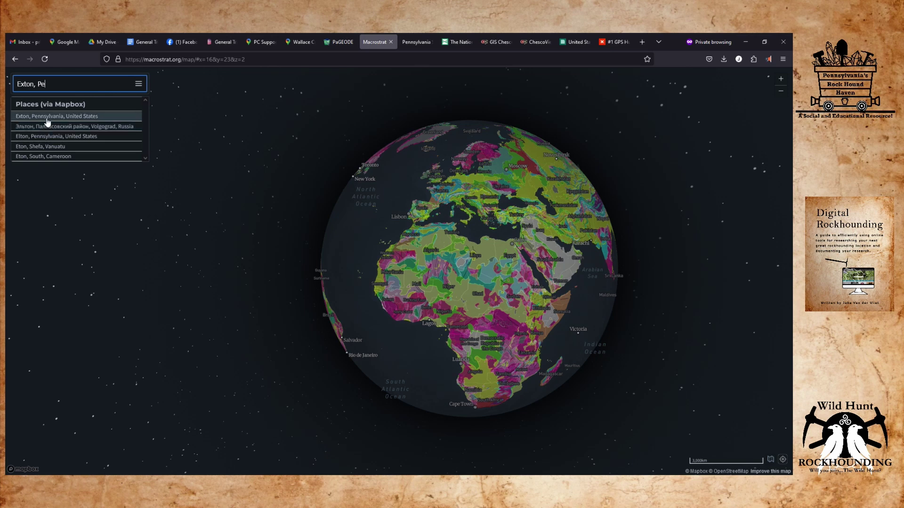
{"action": "left_click", "coordinate": [48, 118]}
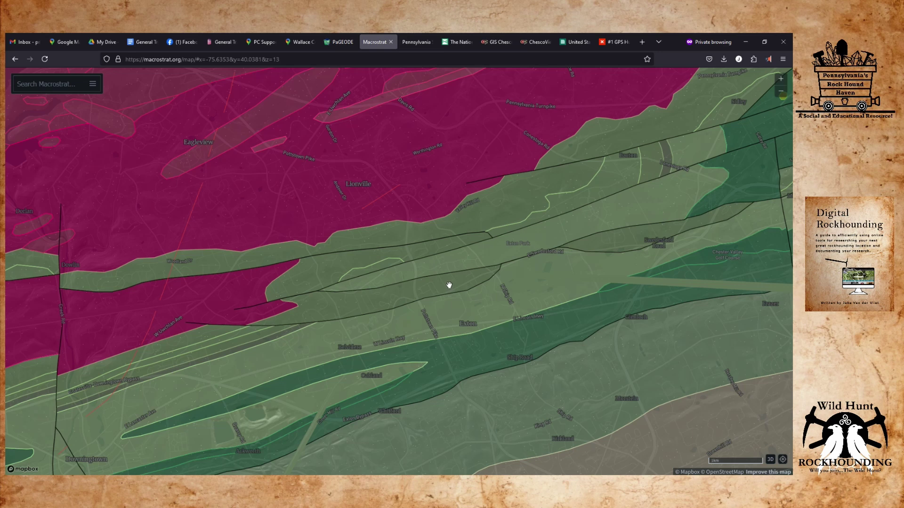
In Macrostrat's Layers panel, turn Bedrock off and Satellite on so fault lines overlay imagery.
{"action": "left_click", "coordinate": [92, 83]}
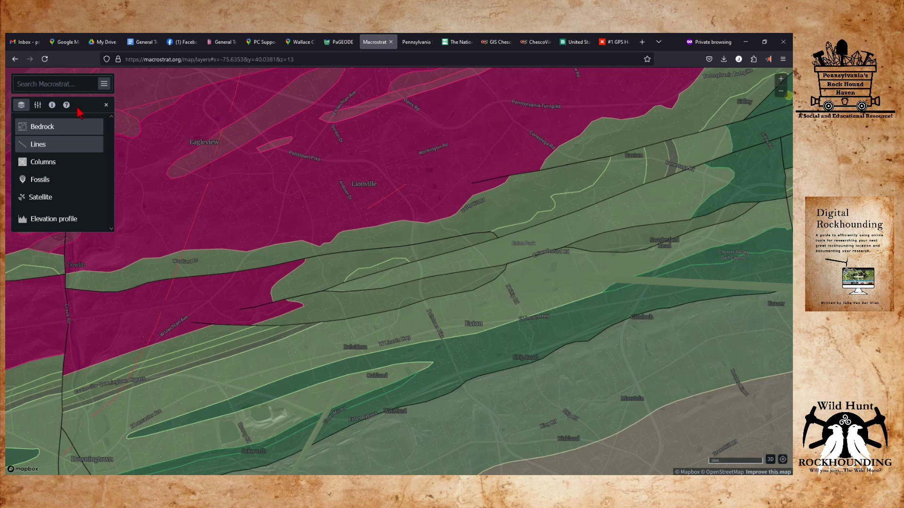
{"action": "left_click", "coordinate": [39, 128]}
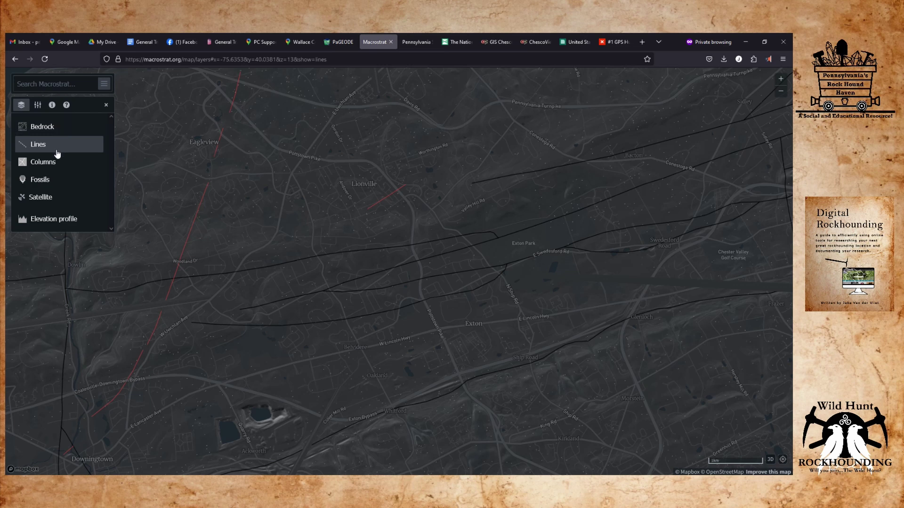
{"action": "left_click", "coordinate": [55, 198]}
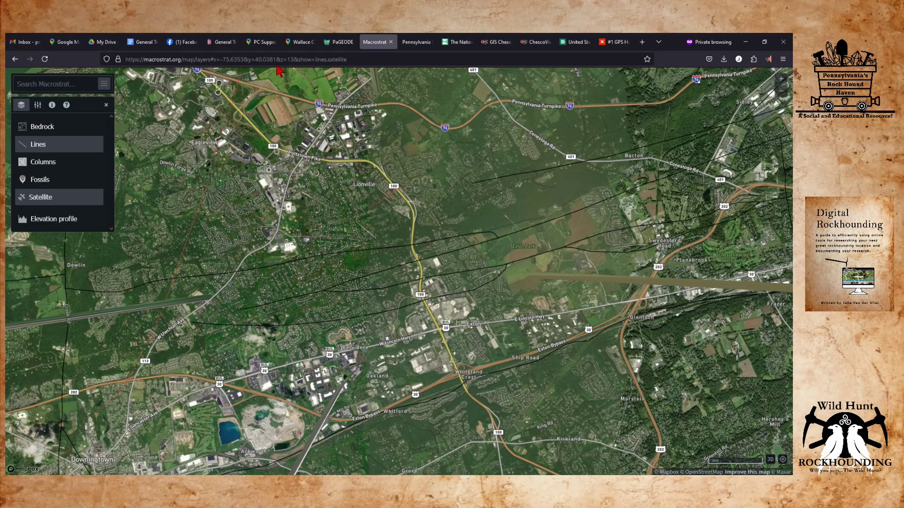
{"action": "left_click", "coordinate": [264, 46]}
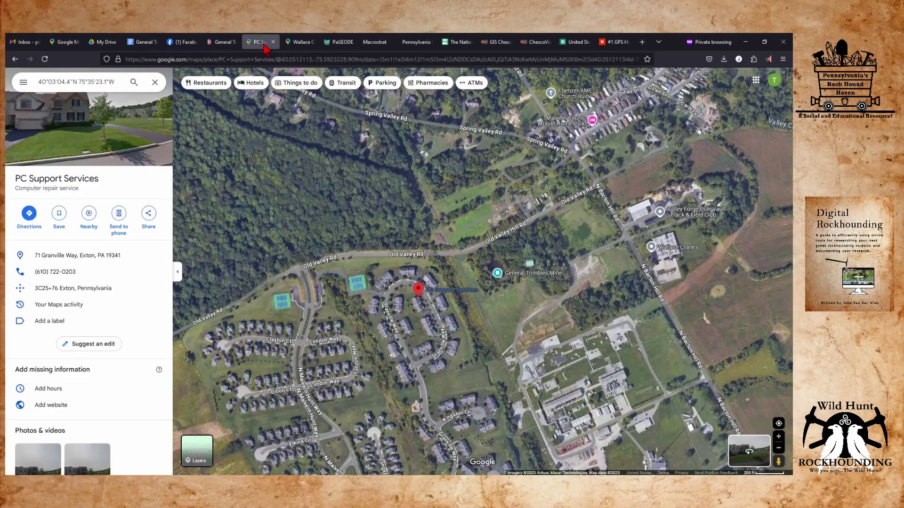
Zoom out Google Maps and recentre it on the General Trimbles pins between Exton and Frazer.
{"action": "scroll", "coordinate": [430, 322], "scroll_direction": "down", "scroll_amount": 3}
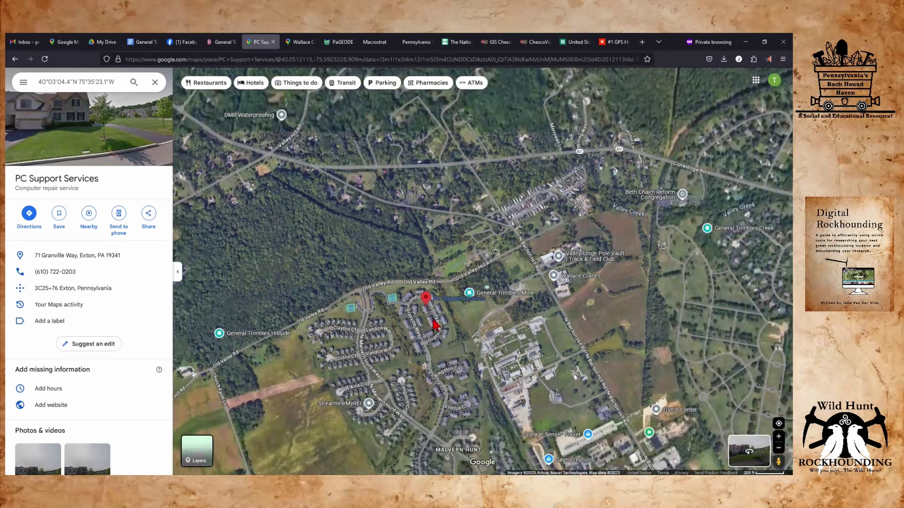
{"action": "scroll", "coordinate": [430, 325], "scroll_direction": "down", "scroll_amount": 3}
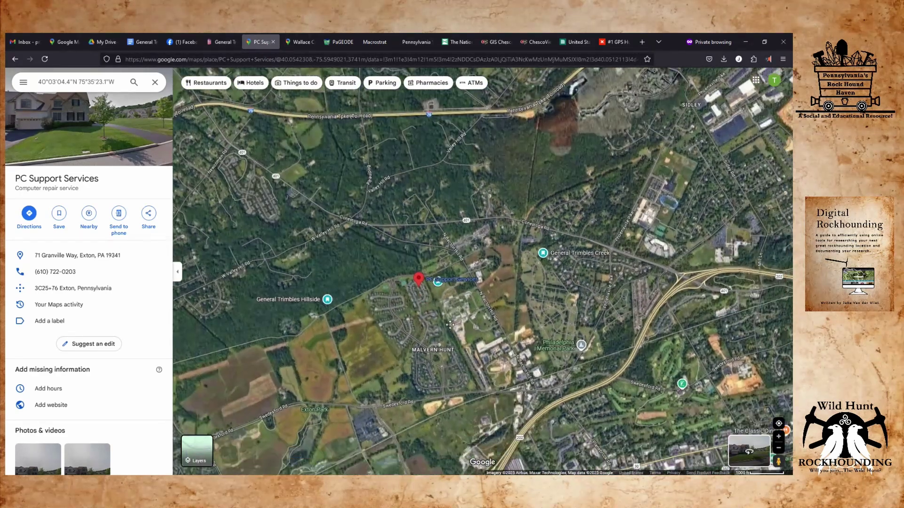
{"action": "left_click_drag", "start_coordinate": [449, 325], "coordinate": [429, 267]}
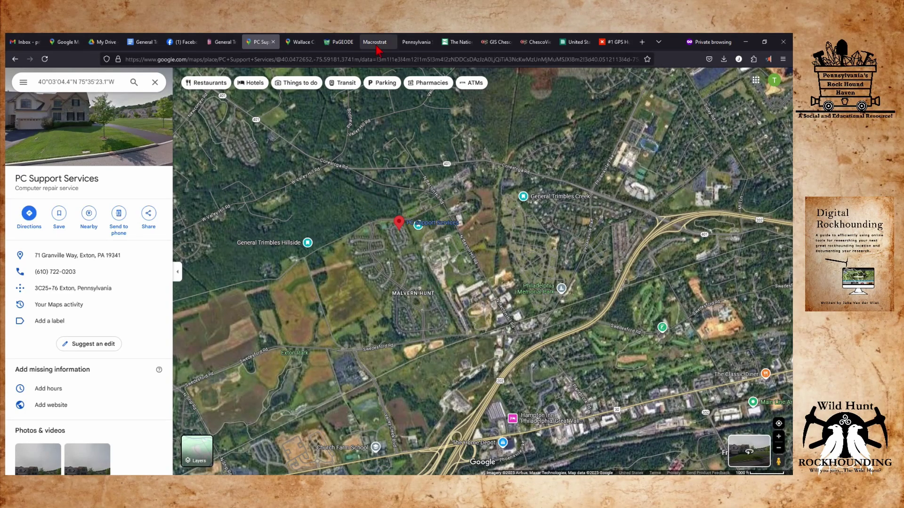
{"action": "scroll", "coordinate": [472, 283], "scroll_direction": "down", "scroll_amount": 2}
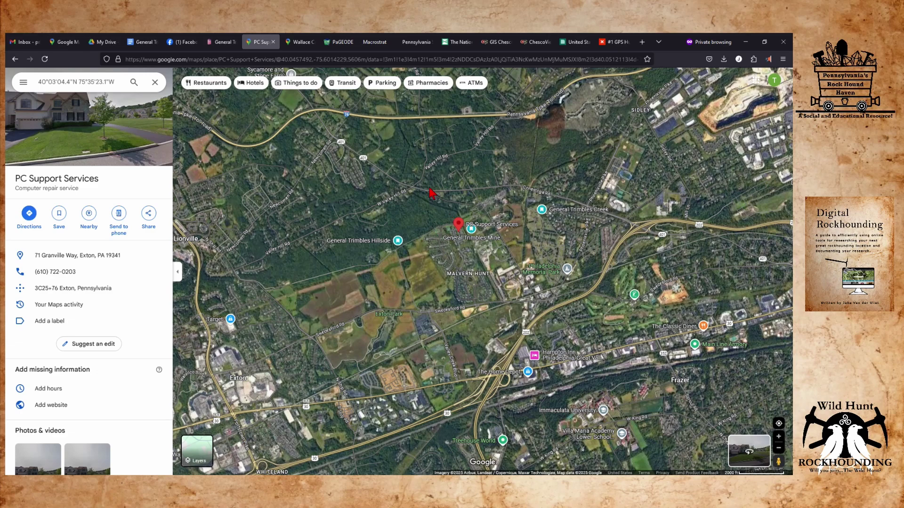
{"action": "left_click", "coordinate": [370, 44]}
{"action": "scroll", "coordinate": [477, 302], "scroll_direction": "down", "scroll_amount": 5}
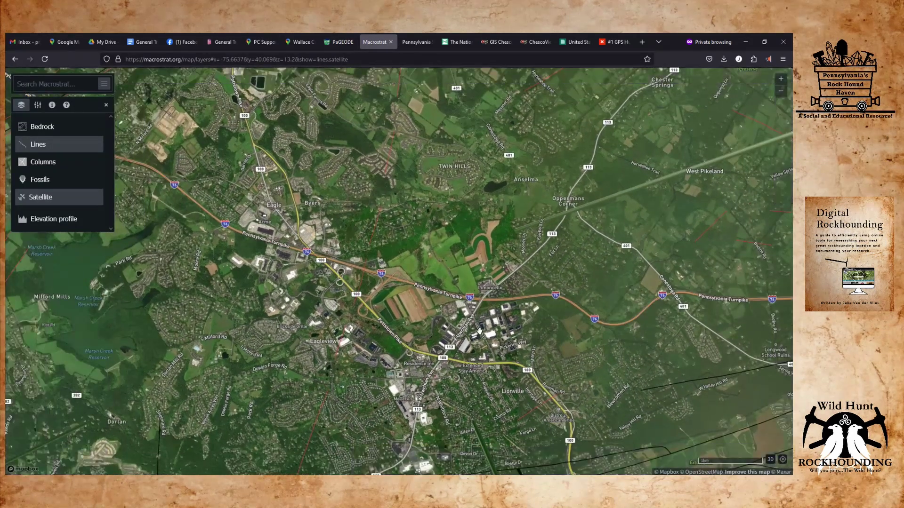
Pan Macrostrat toward Lionville and Downingtown, comparing with Google Maps near Malvern Hunt.
{"action": "scroll", "coordinate": [476, 322], "scroll_direction": "up", "scroll_amount": 2}
{"action": "scroll", "coordinate": [466, 311], "scroll_direction": "down", "scroll_amount": 3}
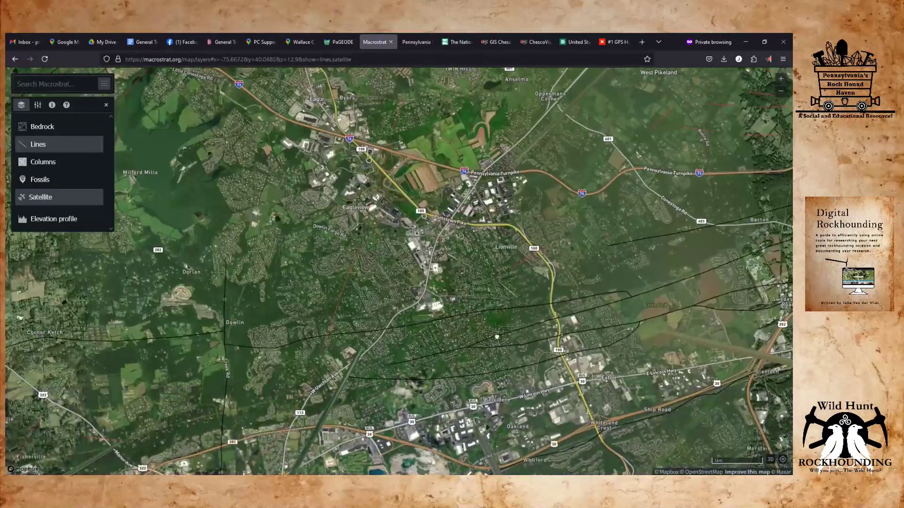
{"action": "left_click_drag", "start_coordinate": [513, 326], "coordinate": [441, 241]}
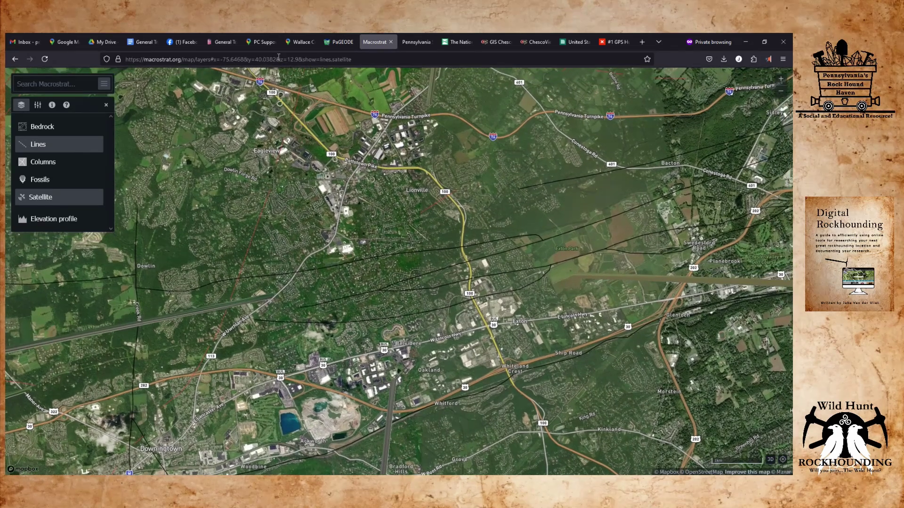
{"action": "left_click", "coordinate": [263, 43]}
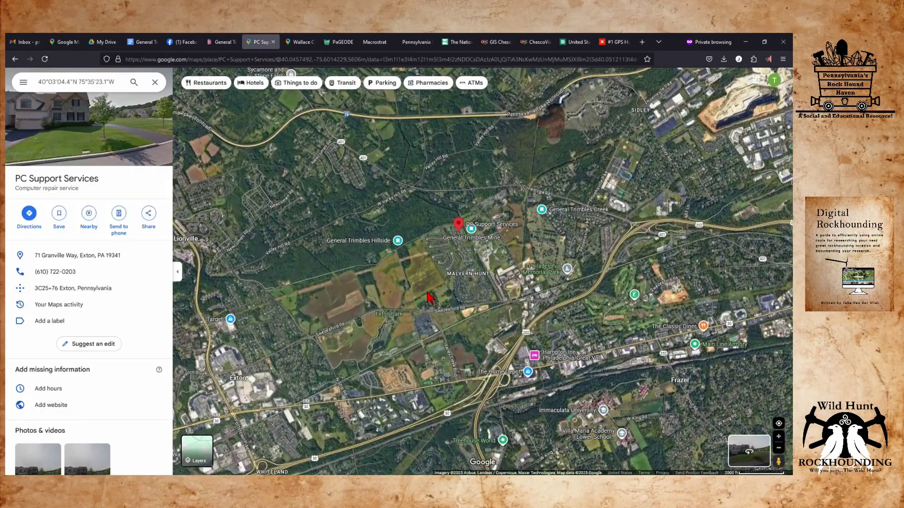
{"action": "scroll", "coordinate": [441, 266], "scroll_direction": "up", "scroll_amount": 2}
{"action": "mouse_move", "coordinate": [441, 265]}
{"action": "left_mouse_down"}
{"action": "mouse_move", "coordinate": [527, 236]}
{"action": "mouse_move", "coordinate": [638, 279]}
{"action": "left_mouse_up"}
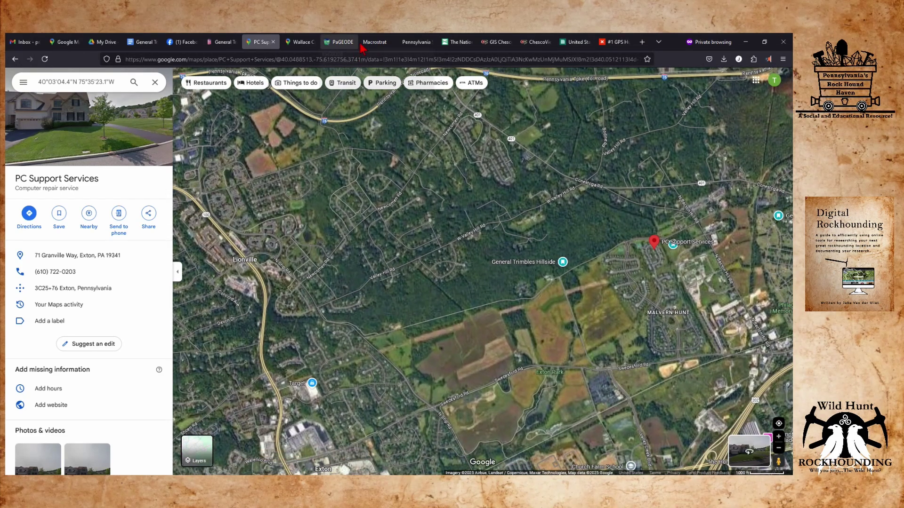
{"action": "left_click", "coordinate": [372, 42]}
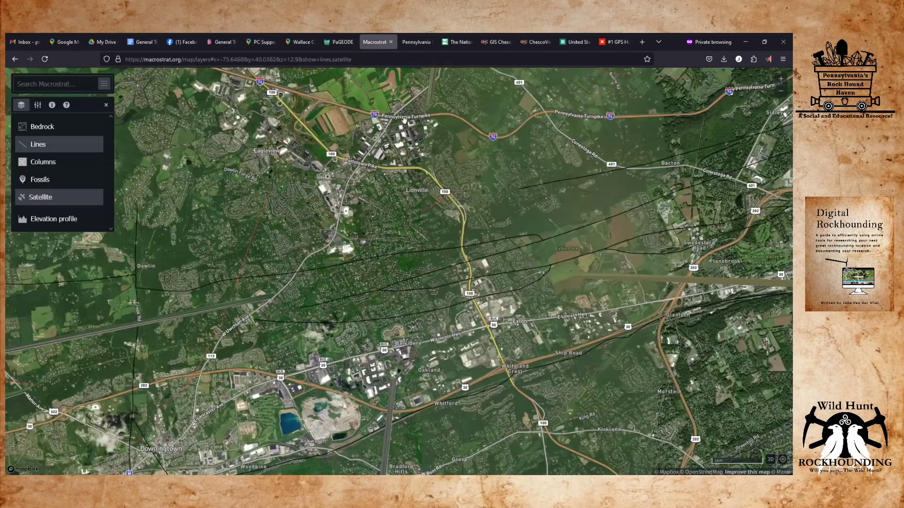
Pan and zoom Macrostrat toward Bacton, bringing Old Valley Rd and its woods into view.
{"action": "left_click_drag", "start_coordinate": [609, 217], "coordinate": [470, 214]}
{"action": "scroll", "coordinate": [465, 211], "scroll_direction": "up", "scroll_amount": 5}
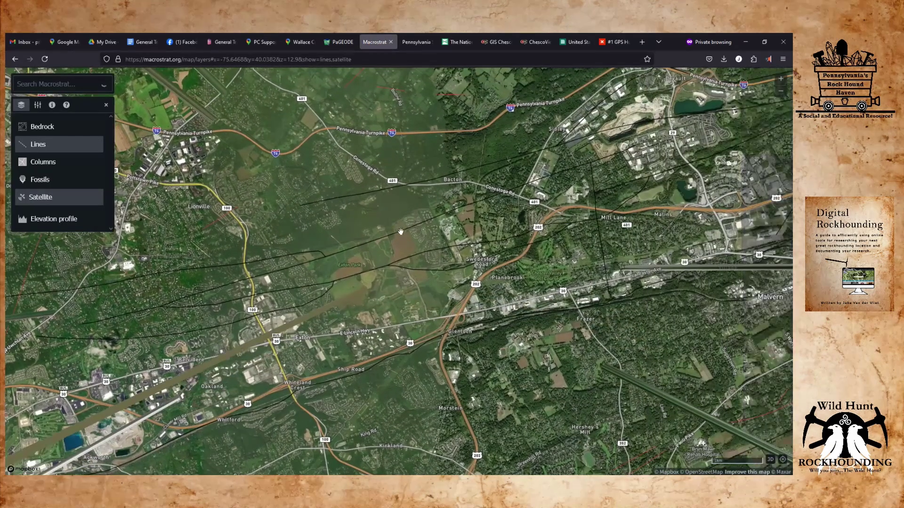
{"action": "scroll", "coordinate": [465, 211], "scroll_direction": "up", "scroll_amount": 8}
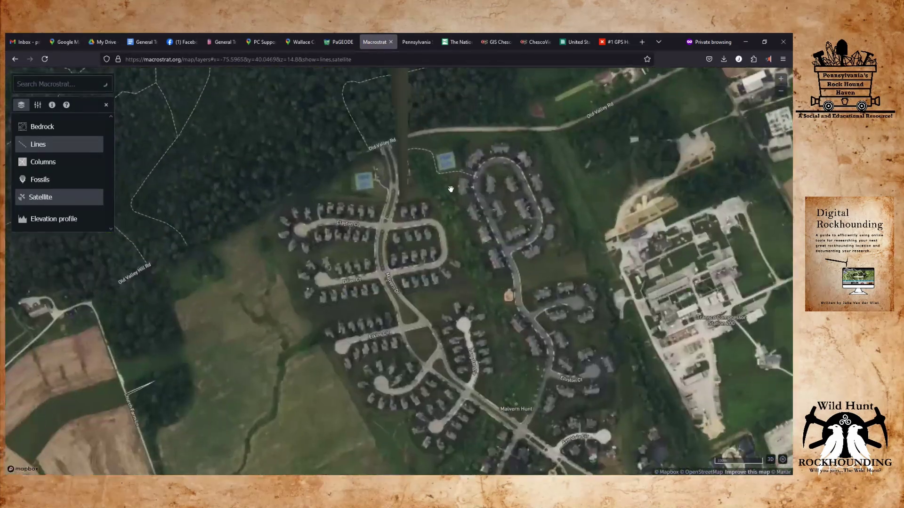
{"action": "scroll", "coordinate": [421, 173], "scroll_direction": "up", "scroll_amount": 5}
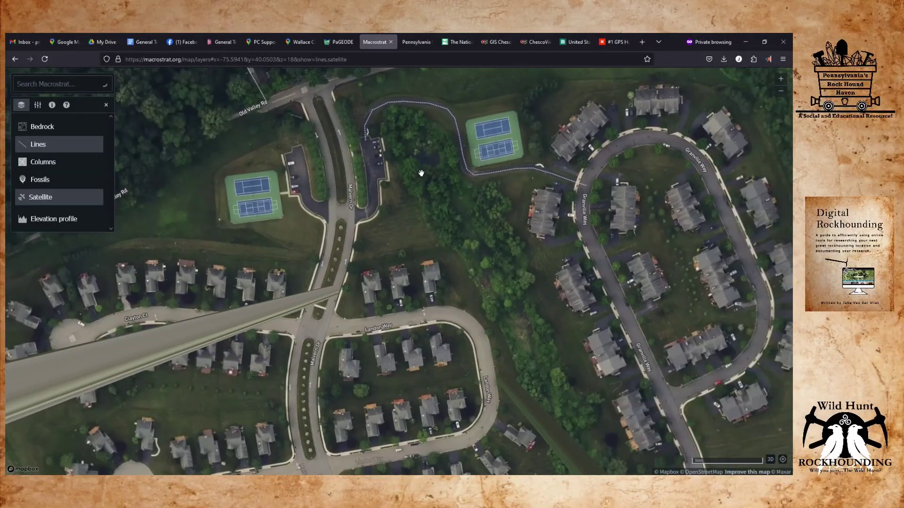
{"action": "scroll", "coordinate": [421, 173], "scroll_direction": "down", "scroll_amount": 3}
{"action": "left_click_drag", "start_coordinate": [418, 156], "coordinate": [430, 292]}
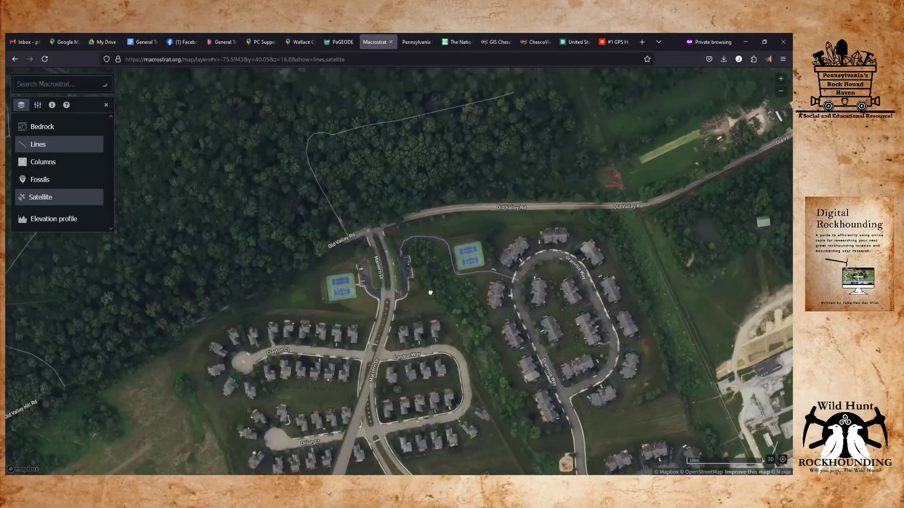
{"action": "scroll", "coordinate": [431, 296], "scroll_direction": "down", "scroll_amount": 2}
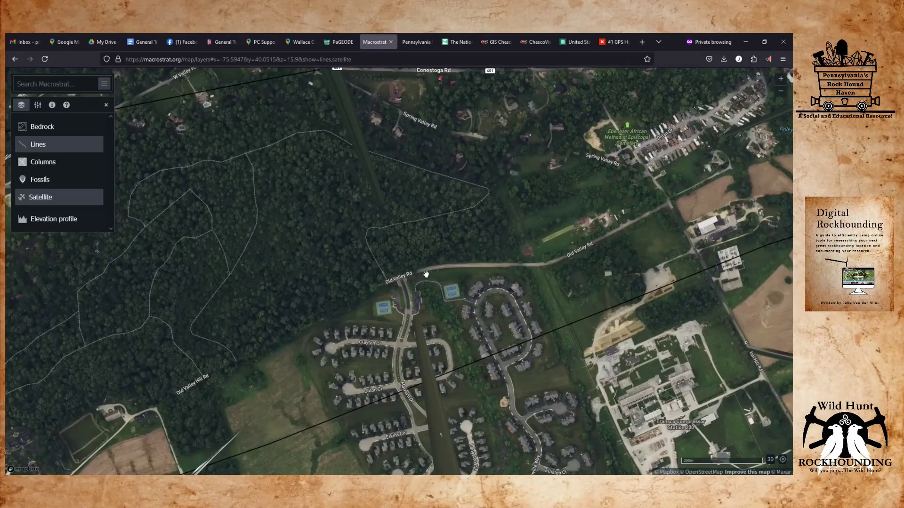
{"action": "scroll", "coordinate": [426, 274], "scroll_direction": "down", "scroll_amount": 2}
{"action": "left_click_drag", "start_coordinate": [425, 273], "coordinate": [515, 156]}
{"action": "scroll", "coordinate": [416, 196], "scroll_direction": "down", "scroll_amount": 1}
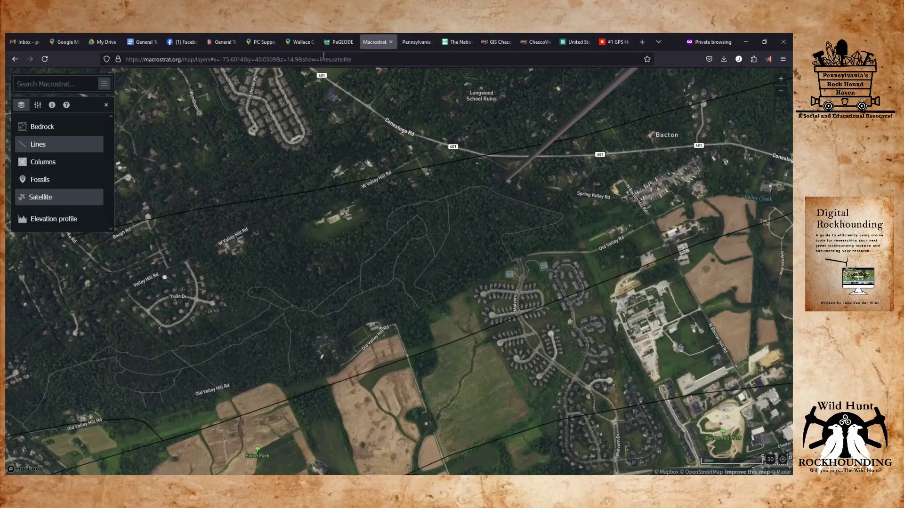
Cross-check the saved marker in Google Maps, then centre Macrostrat on the Old Valley Rd woods and pin it.
{"action": "left_click", "coordinate": [260, 42]}
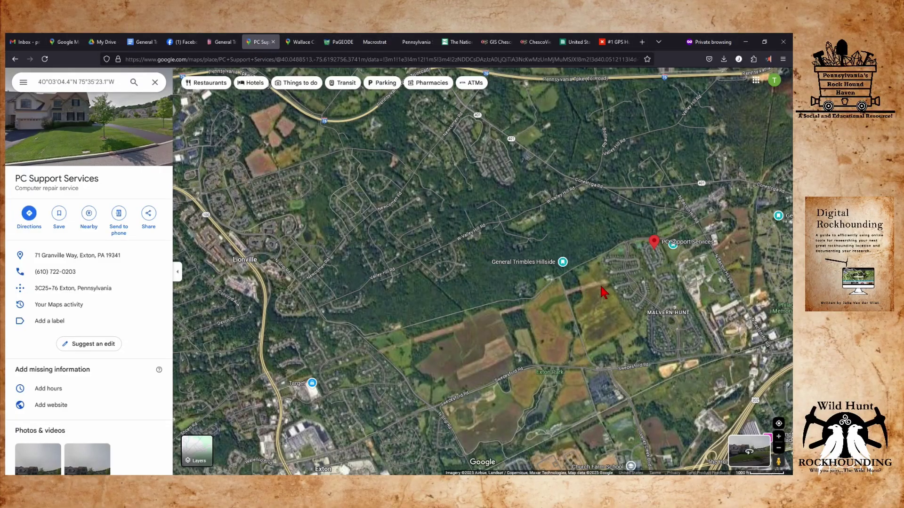
{"action": "scroll", "coordinate": [605, 292], "scroll_direction": "up", "scroll_amount": 3}
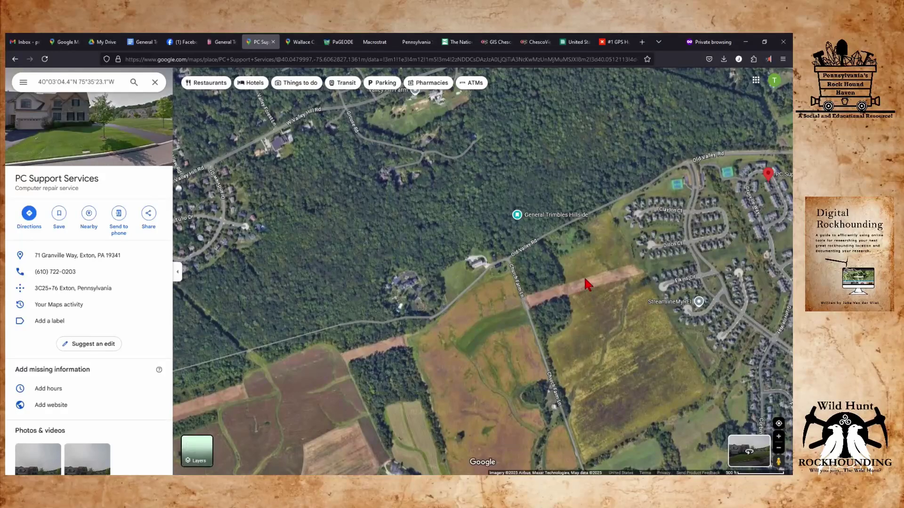
{"action": "left_click_drag", "start_coordinate": [584, 287], "coordinate": [356, 332]}
{"action": "scroll", "coordinate": [578, 226], "scroll_direction": "up", "scroll_amount": 2}
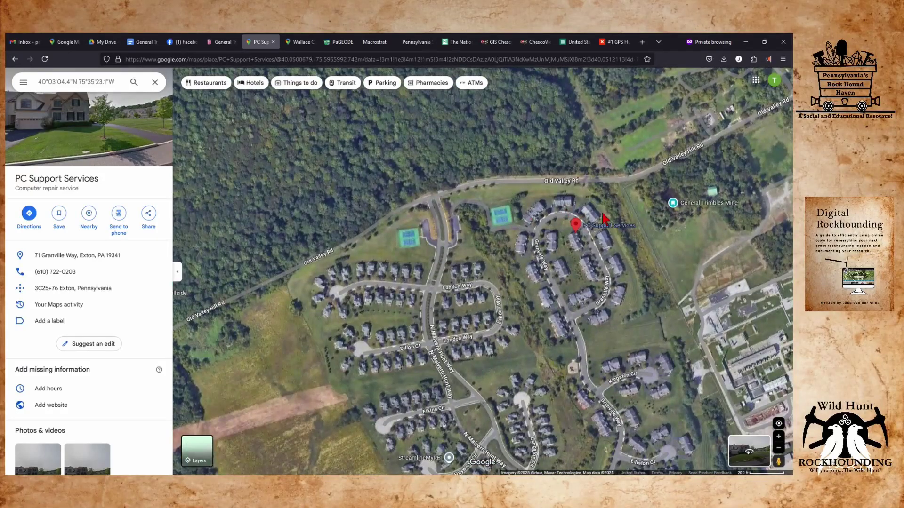
{"action": "scroll", "coordinate": [582, 229], "scroll_direction": "down", "scroll_amount": 3}
{"action": "left_click", "coordinate": [375, 41]}
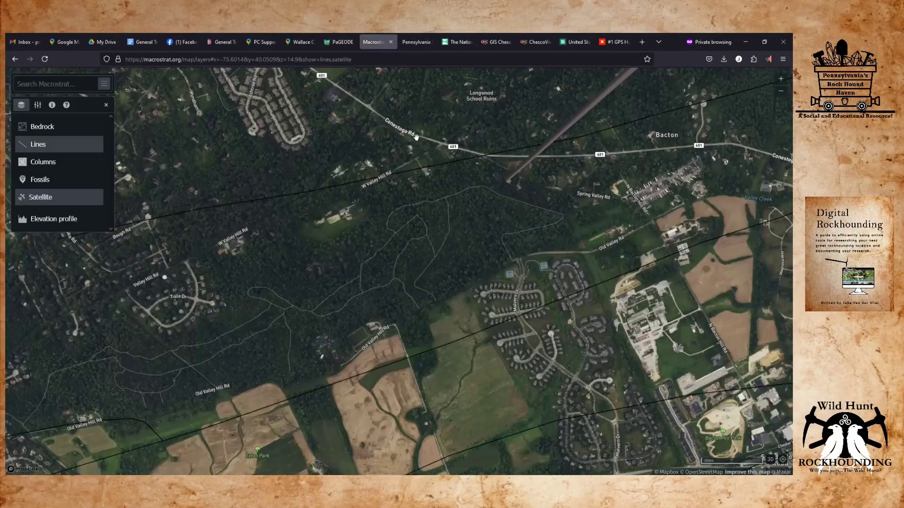
{"action": "left_click_drag", "start_coordinate": [612, 277], "coordinate": [441, 278]}
{"action": "scroll", "coordinate": [440, 277], "scroll_direction": "up", "scroll_amount": 5}
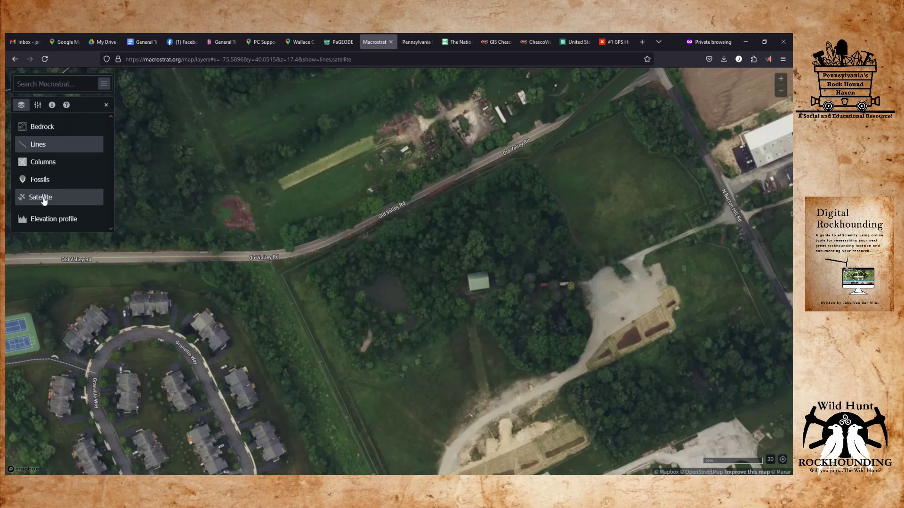
{"action": "left_click", "coordinate": [382, 296]}
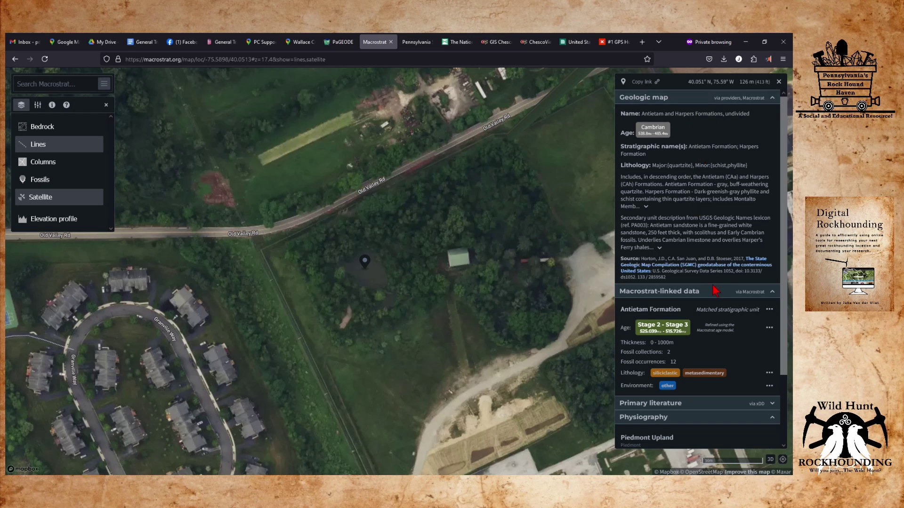
Compare the pinned spot's Antietam Formation geology against the PaGEODE state geologic map.
{"action": "scroll", "coordinate": [716, 362], "scroll_direction": "down", "scroll_amount": 2}
{"action": "scroll", "coordinate": [716, 363], "scroll_direction": "down", "scroll_amount": 1}
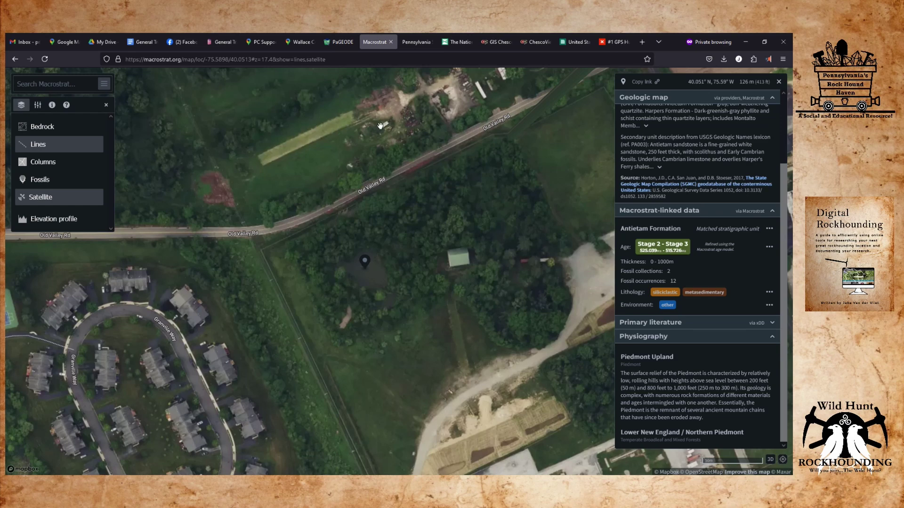
{"action": "left_click", "coordinate": [338, 42]}
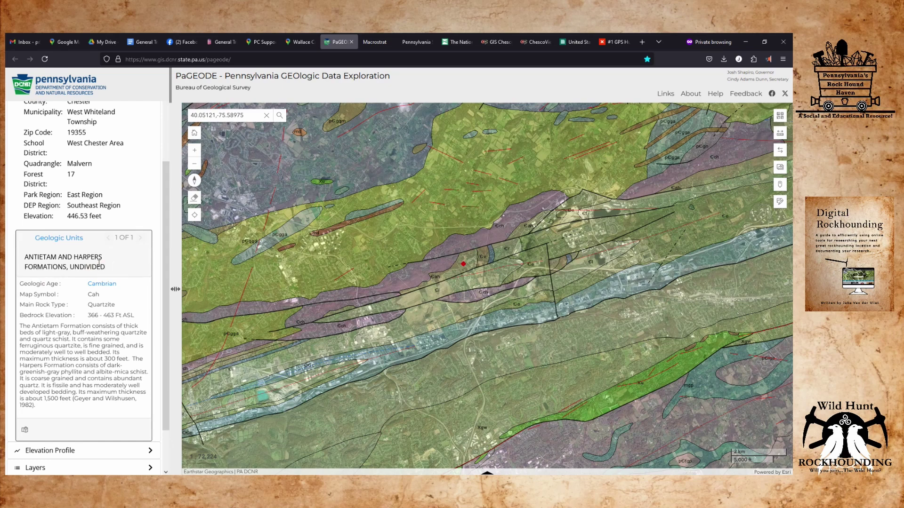
{"action": "left_click", "coordinate": [376, 42]}
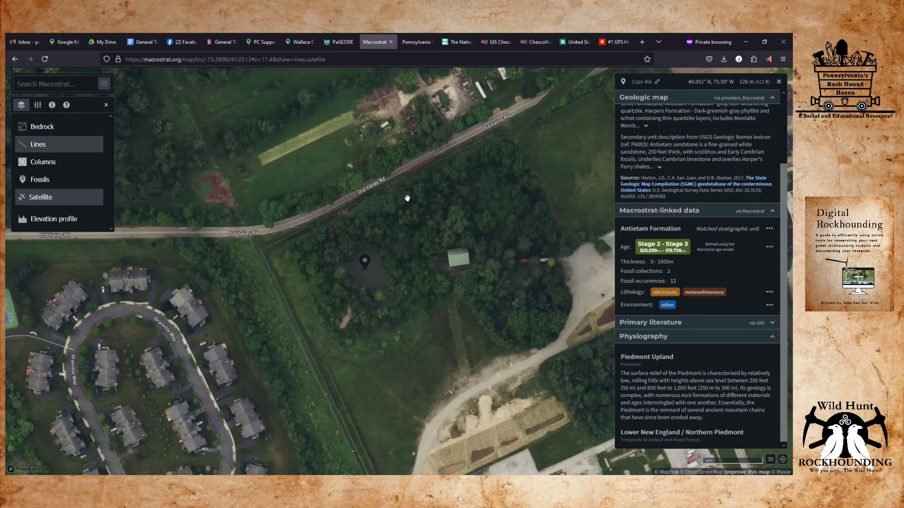
Turn the Bedrock layer back on over the satellite map and zoom out around the pin.
{"action": "left_click", "coordinate": [53, 127]}
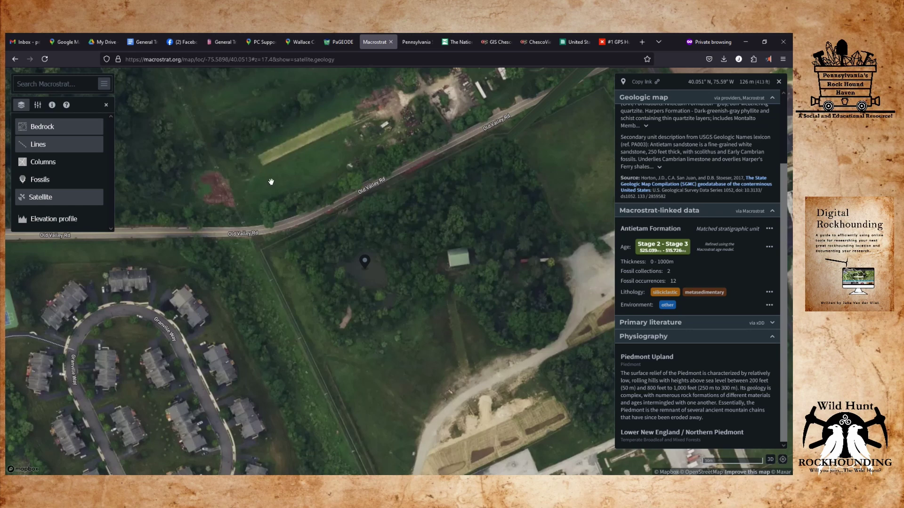
{"action": "scroll", "coordinate": [339, 186], "scroll_direction": "down", "scroll_amount": 5}
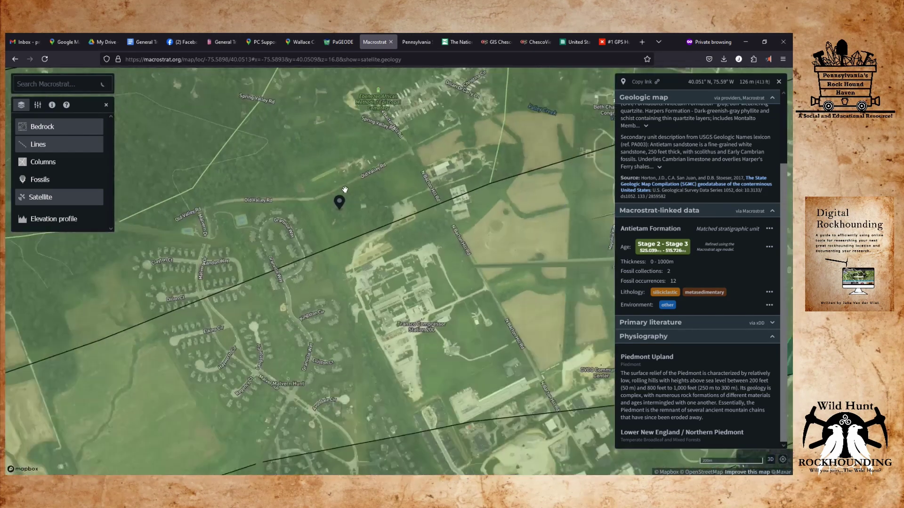
{"action": "left_click_drag", "start_coordinate": [345, 190], "coordinate": [347, 258]}
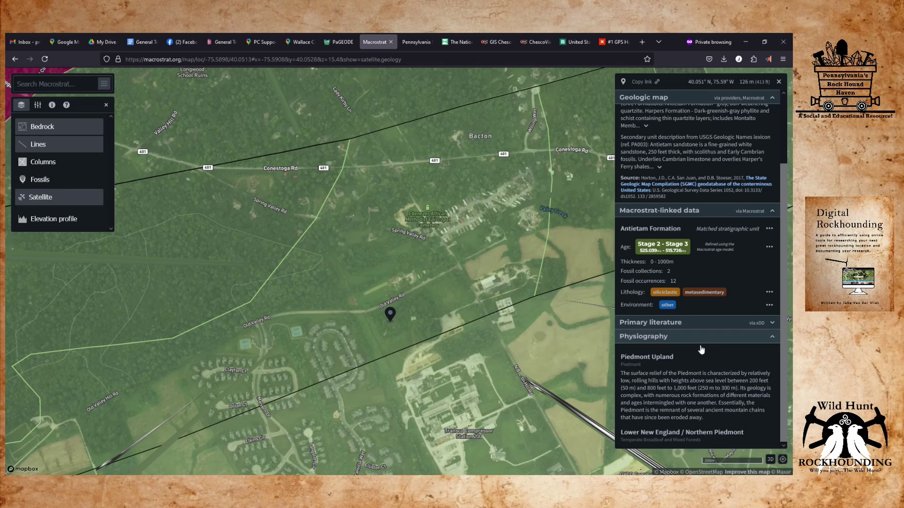
Expand Primary literature for the Antietam and Harpers Formations and scroll through the references.
{"action": "left_click", "coordinate": [762, 324]}
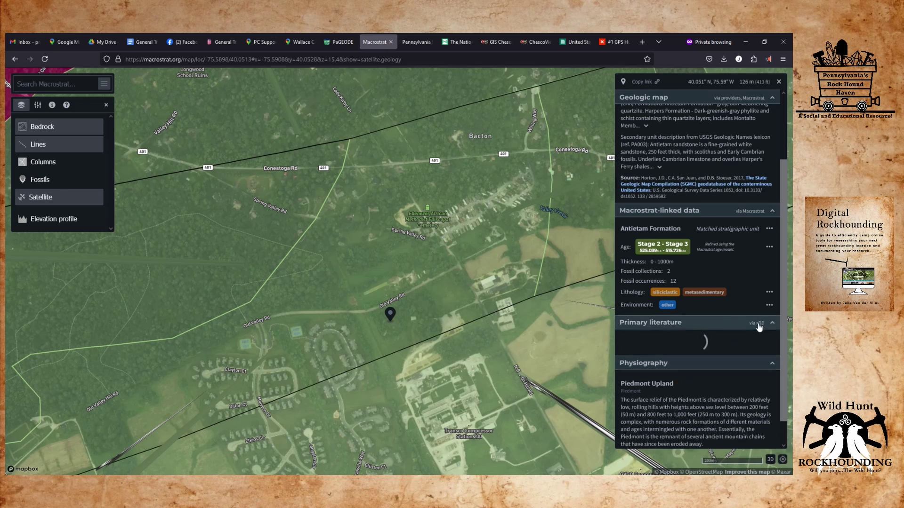
{"action": "scroll", "coordinate": [734, 329], "scroll_direction": "down", "scroll_amount": 5}
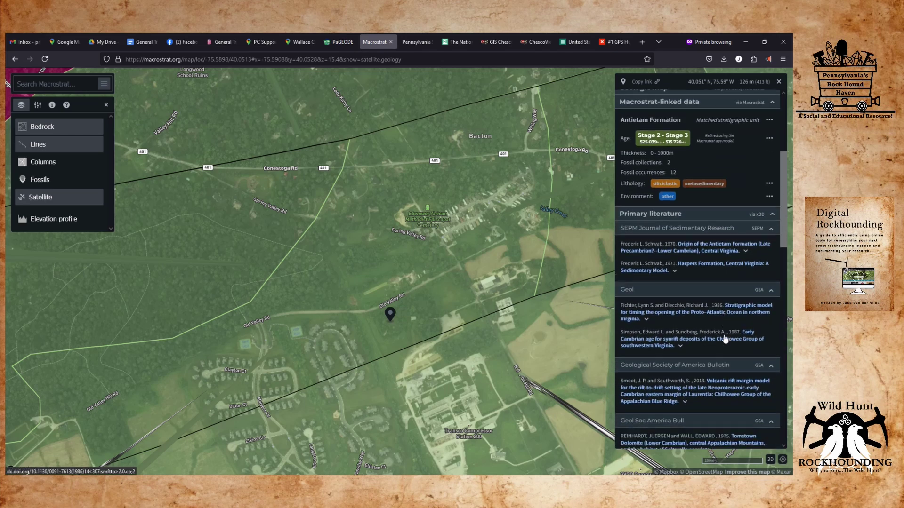
{"action": "scroll", "coordinate": [702, 334], "scroll_direction": "down", "scroll_amount": 2}
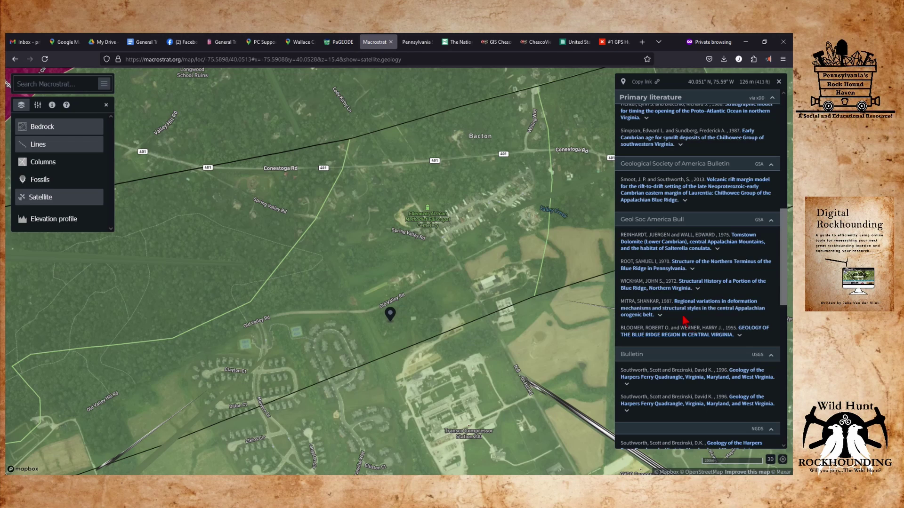
{"action": "scroll", "coordinate": [683, 325], "scroll_direction": "up", "scroll_amount": 6}
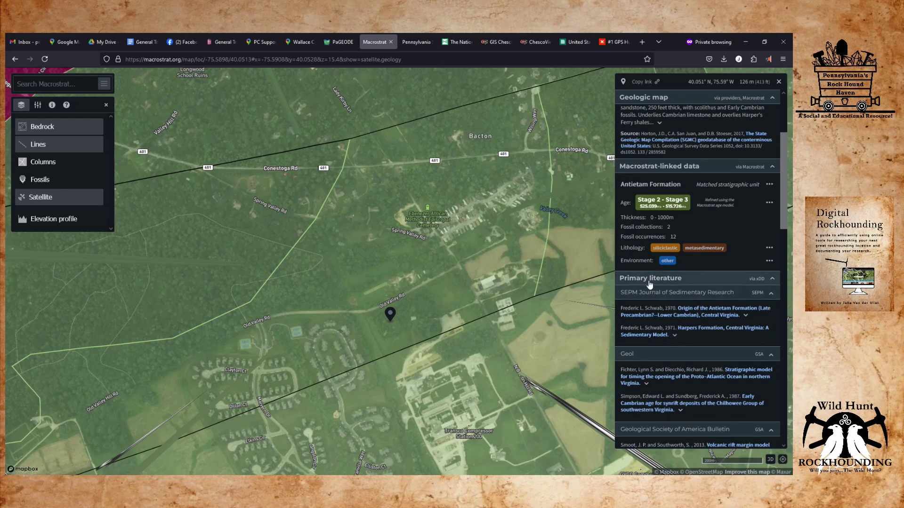
{"action": "scroll", "coordinate": [651, 290], "scroll_direction": "up", "scroll_amount": 3}
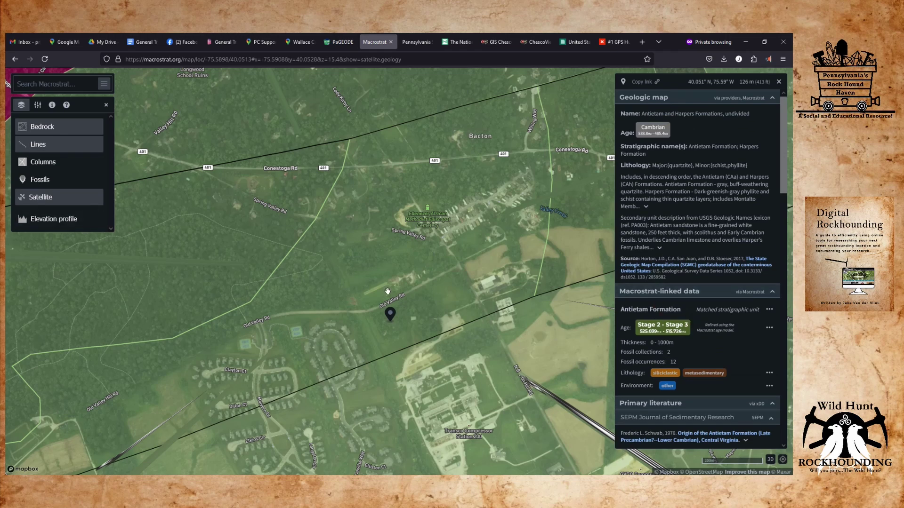
Survey the bedrock units around the pin near Bacton and the Turnpike, then move to the PASDA tab.
{"action": "mouse_move", "coordinate": [375, 243]}
{"action": "left_mouse_down"}
{"action": "mouse_move", "coordinate": [371, 219]}
{"action": "mouse_move", "coordinate": [349, 215]}
{"action": "mouse_move", "coordinate": [349, 201]}
{"action": "left_mouse_up"}
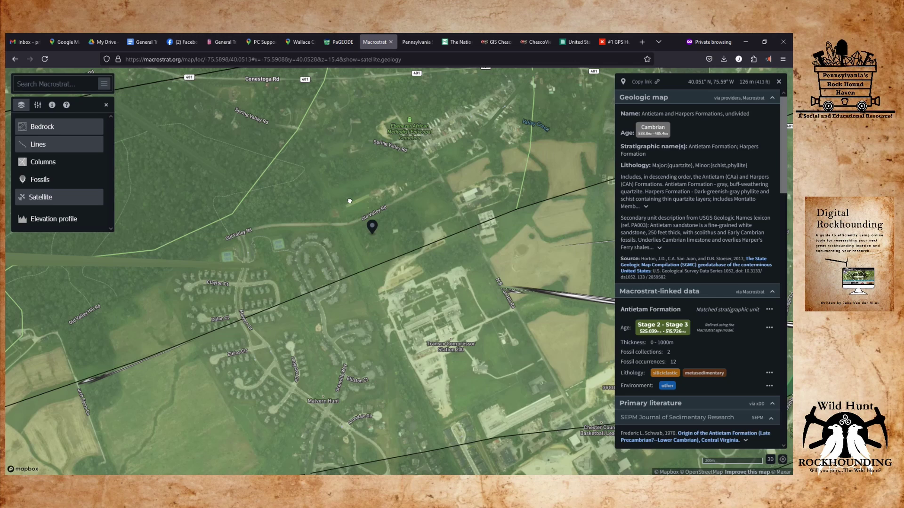
{"action": "mouse_move", "coordinate": [349, 202]}
{"action": "left_mouse_down"}
{"action": "mouse_move", "coordinate": [357, 211]}
{"action": "mouse_move", "coordinate": [303, 231]}
{"action": "left_mouse_up"}
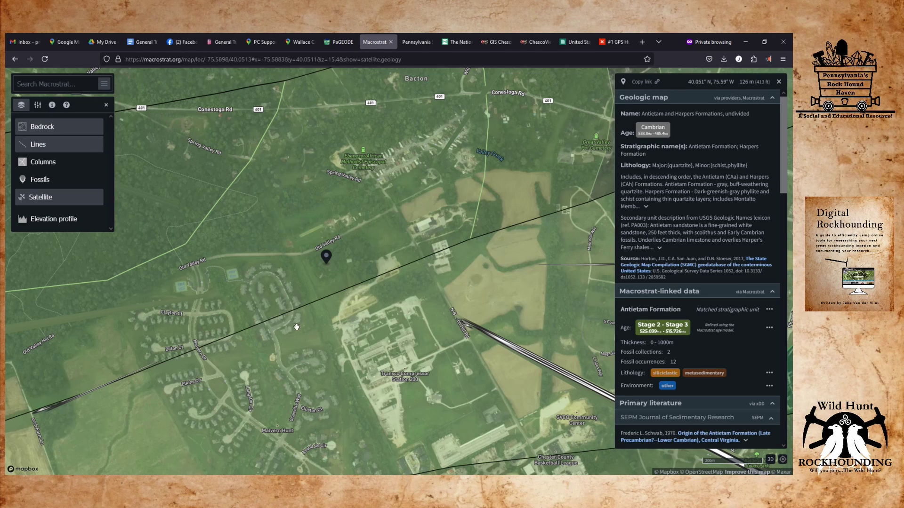
{"action": "scroll", "coordinate": [325, 264], "scroll_direction": "up", "scroll_amount": 2}
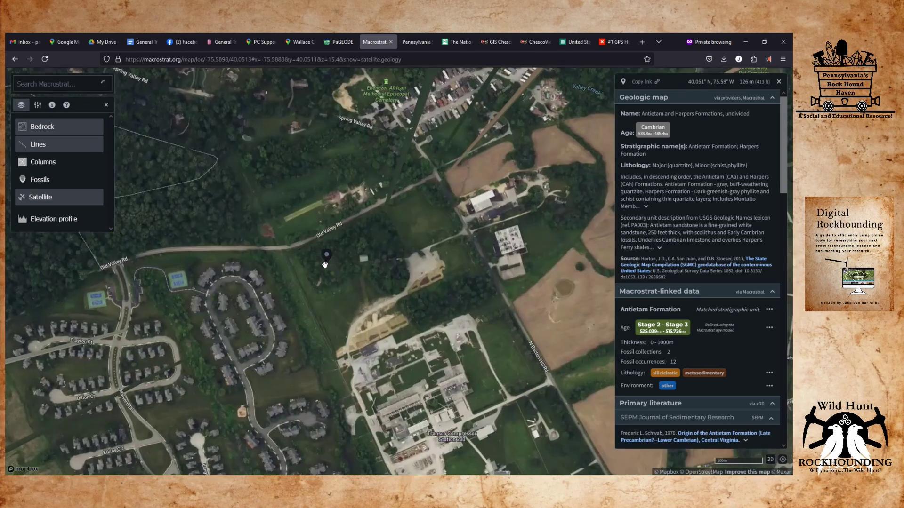
{"action": "scroll", "coordinate": [323, 265], "scroll_direction": "down", "scroll_amount": 5}
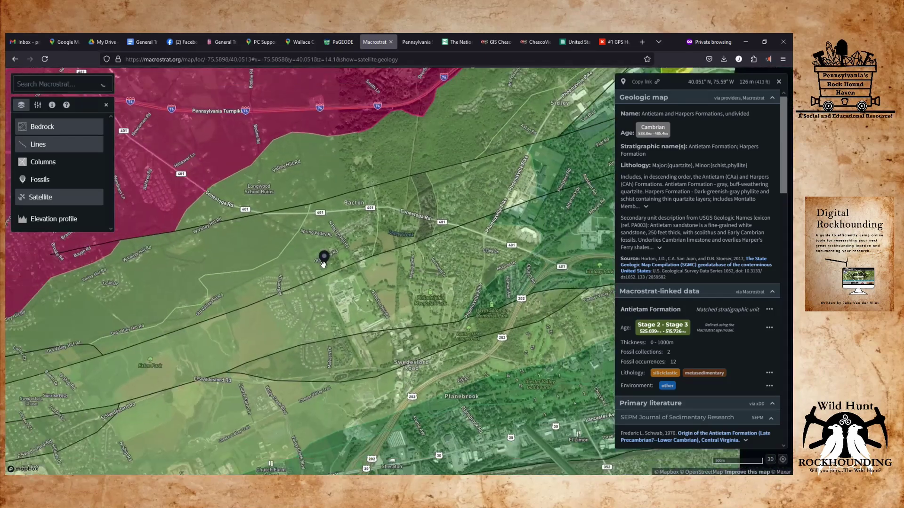
{"action": "mouse_move", "coordinate": [274, 274]}
{"action": "left_mouse_down"}
{"action": "mouse_move", "coordinate": [301, 360]}
{"action": "mouse_move", "coordinate": [355, 339]}
{"action": "left_mouse_up"}
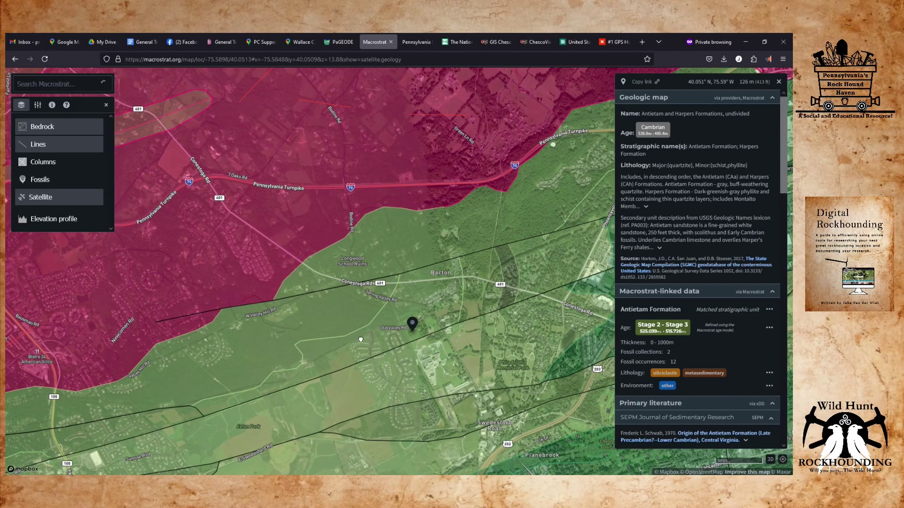
{"action": "left_click_drag", "start_coordinate": [352, 361], "coordinate": [203, 315]}
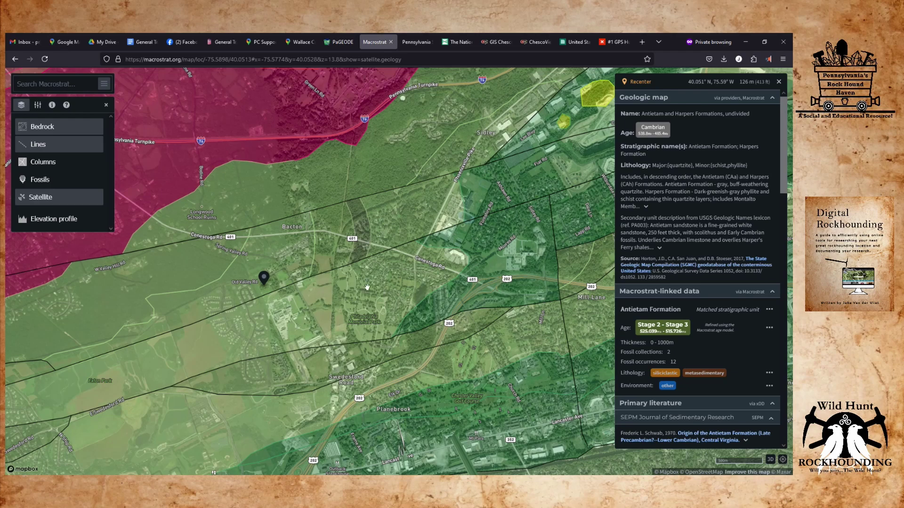
{"action": "scroll", "coordinate": [358, 281], "scroll_direction": "up", "scroll_amount": 5}
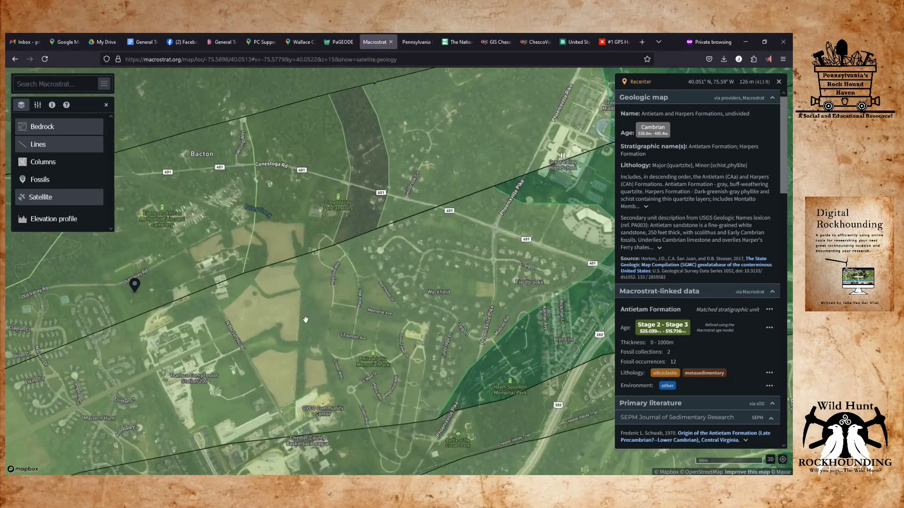
{"action": "scroll", "coordinate": [305, 319], "scroll_direction": "down", "scroll_amount": 3}
{"action": "scroll", "coordinate": [295, 308], "scroll_direction": "down", "scroll_amount": 2}
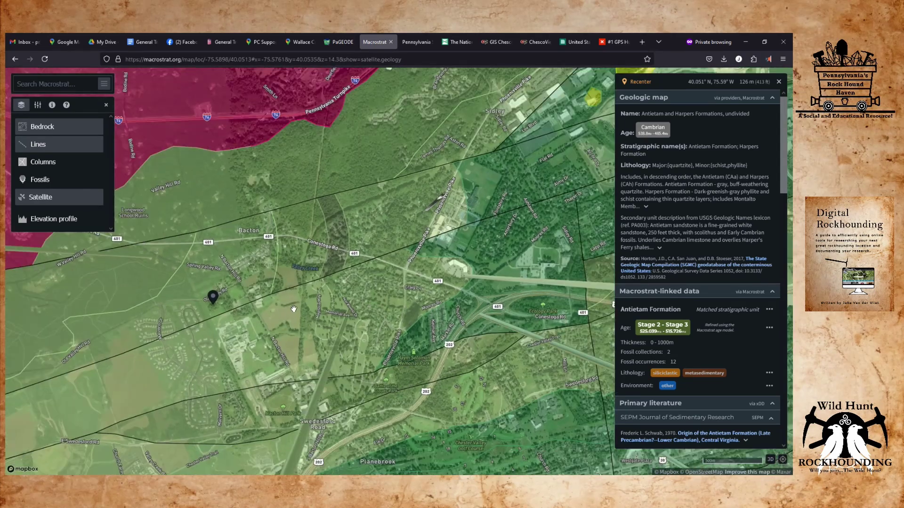
{"action": "scroll", "coordinate": [250, 275], "scroll_direction": "down", "scroll_amount": 3}
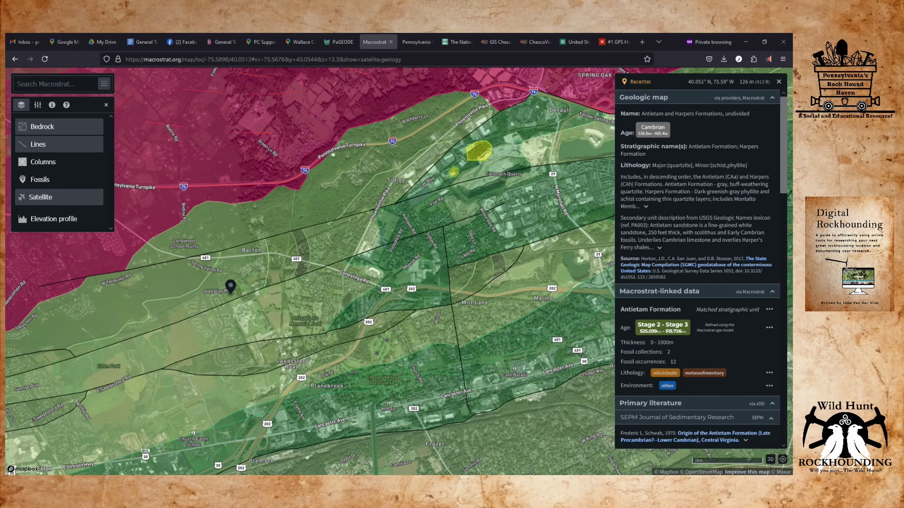
{"action": "key", "text": "ctrl+Tab"}
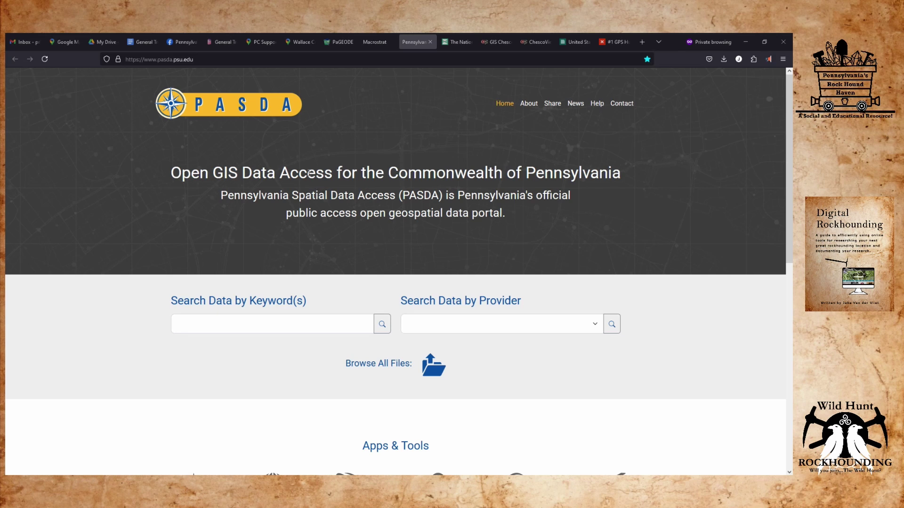
Scroll PASDA's homepage down to Apps & Tools and launch PA Imagery Navigator.
{"action": "scroll", "coordinate": [283, 166], "scroll_direction": "down", "scroll_amount": 3}
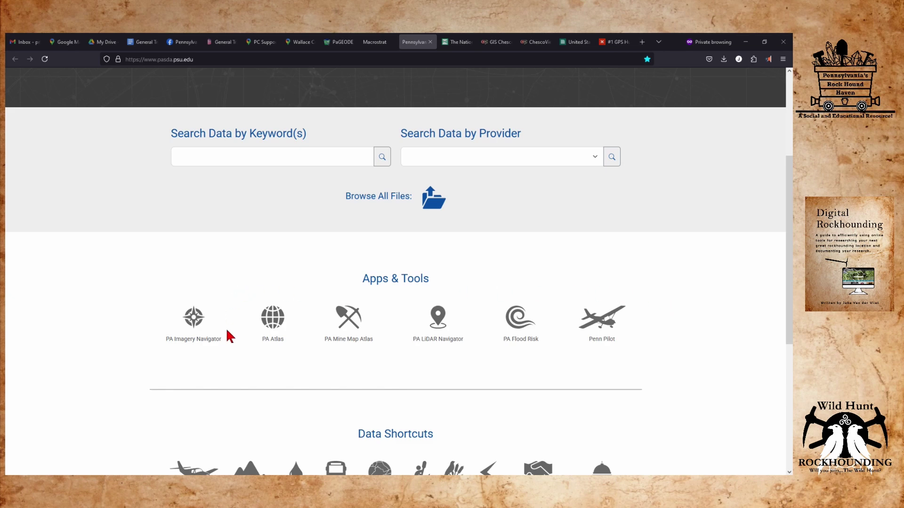
{"action": "scroll", "coordinate": [184, 315], "scroll_direction": "down", "scroll_amount": 2}
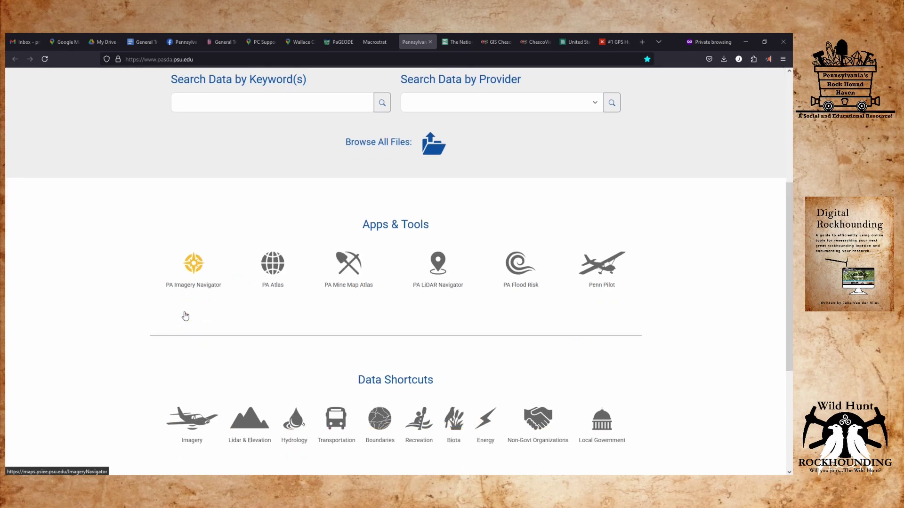
{"action": "scroll", "coordinate": [182, 309], "scroll_direction": "up", "scroll_amount": 1}
{"action": "left_click", "coordinate": [194, 275]}
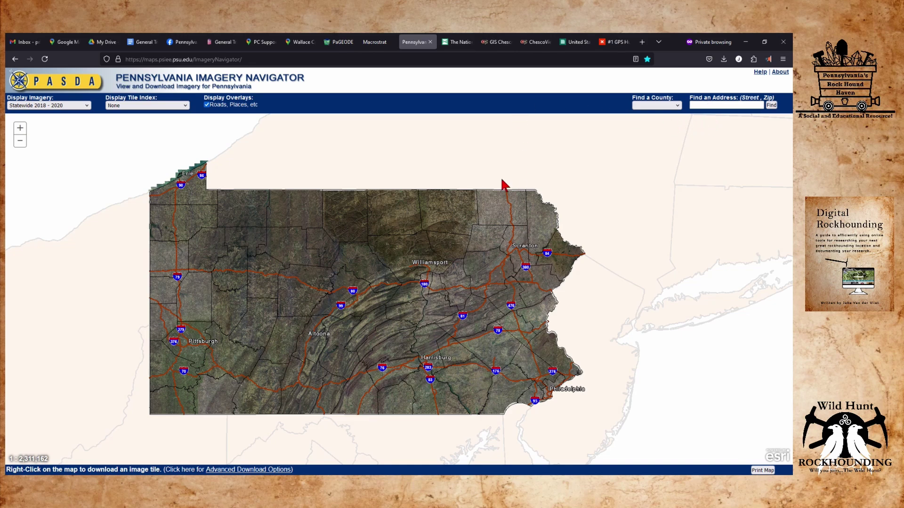
Check the street in Google Maps and start entering 'old valley hill road' in Find an Address.
{"action": "left_click", "coordinate": [267, 44]}
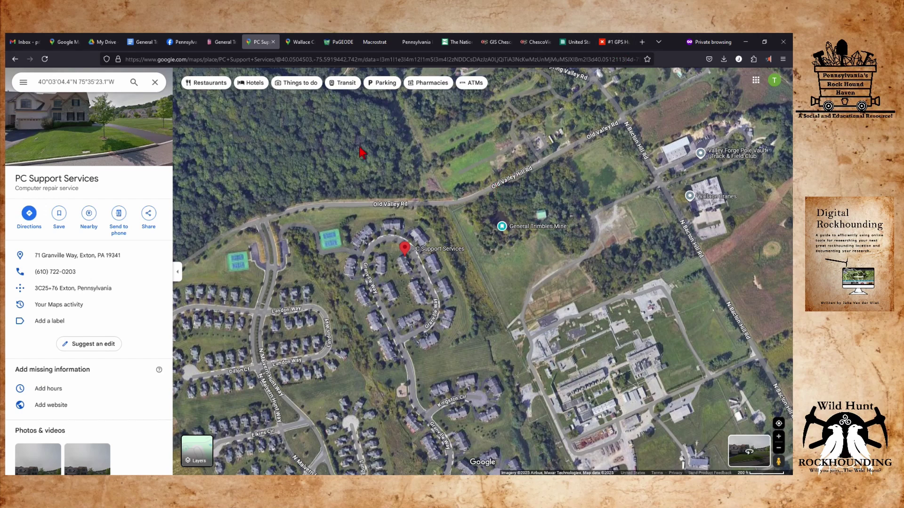
{"action": "left_click", "coordinate": [423, 43]}
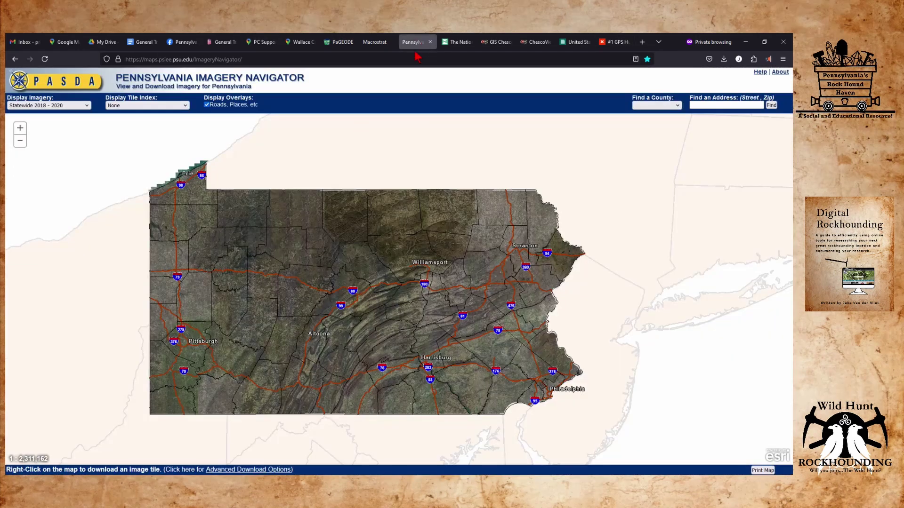
{"action": "left_click", "coordinate": [721, 105]}
{"action": "type", "text": "old valley hill ro"}
{"action": "key", "text": "BackSpace"}
{"action": "key", "text": "BackSpace"}
{"action": "type", "text": "oadm"}
{"action": "key", "text": "BackSpace"}
{"action": "key", "text": "BackSpace"}
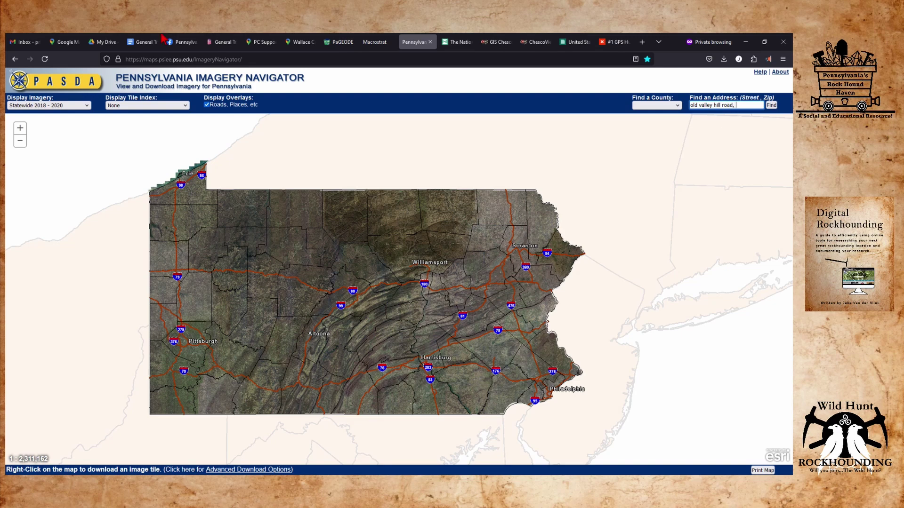
Reconfirm the street in Google Maps, complete 'old valley hill road, 19341' and search for it.
{"action": "left_click", "coordinate": [260, 44]}
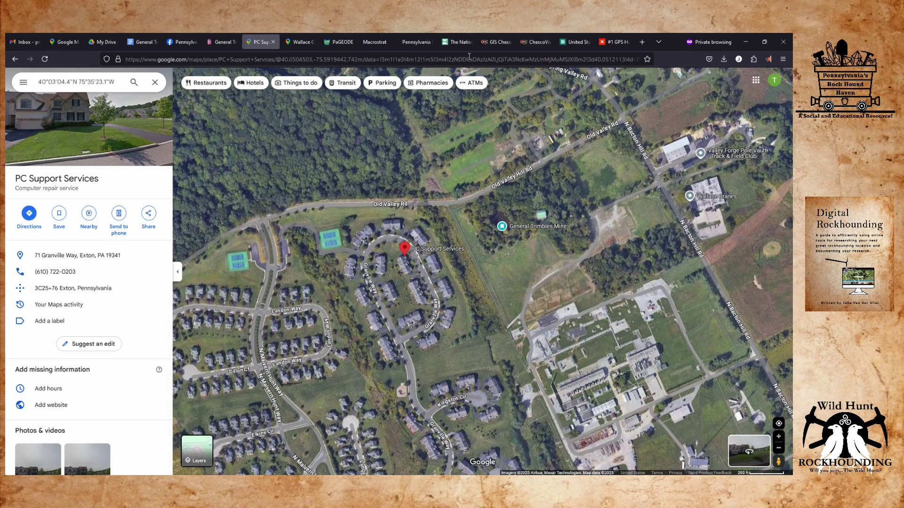
{"action": "left_click", "coordinate": [424, 43]}
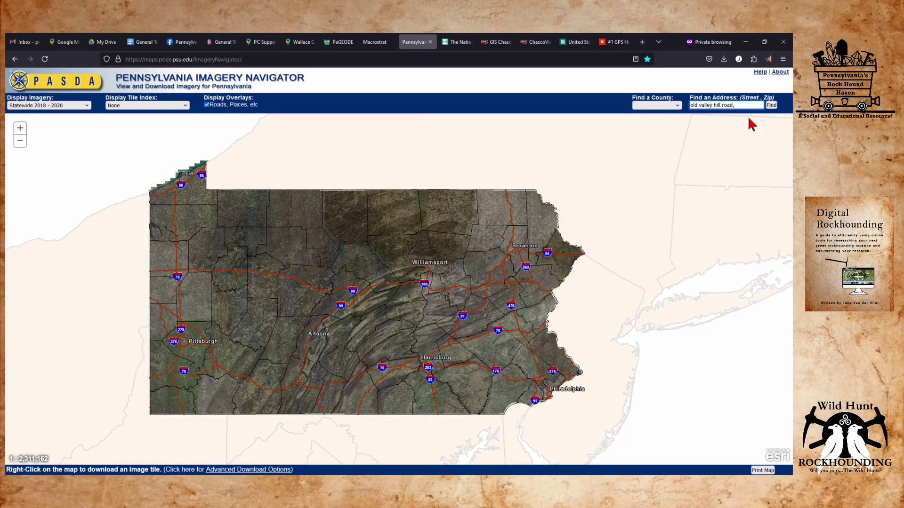
{"action": "left_click", "coordinate": [748, 106]}
{"action": "mouse_move", "coordinate": [274, 46]}
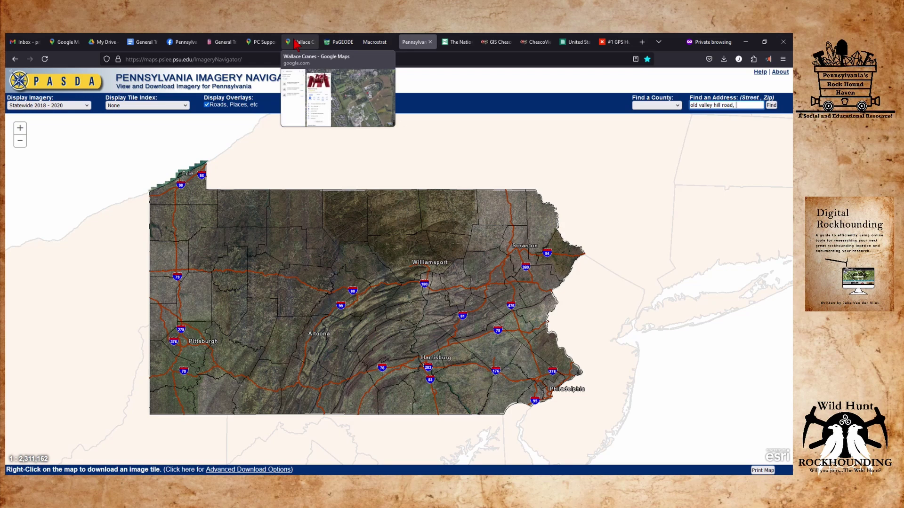
{"action": "left_click", "coordinate": [256, 45]}
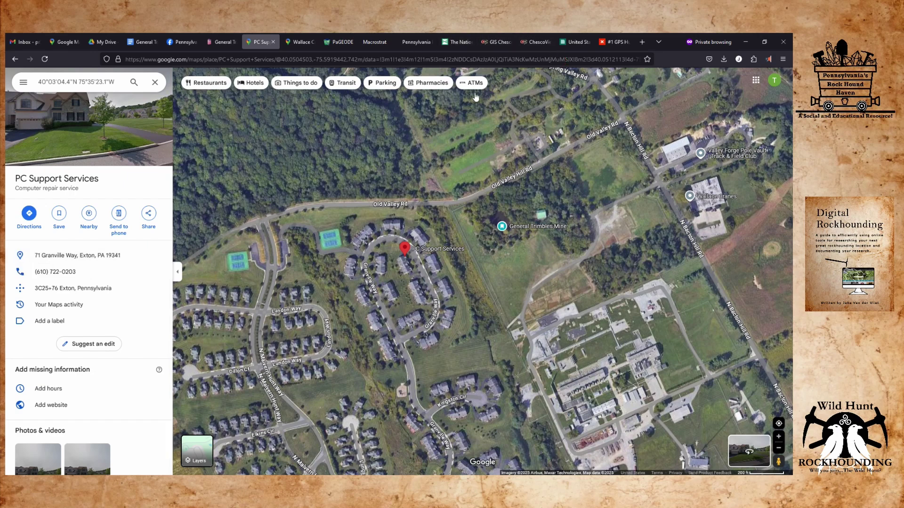
{"action": "left_click", "coordinate": [415, 43]}
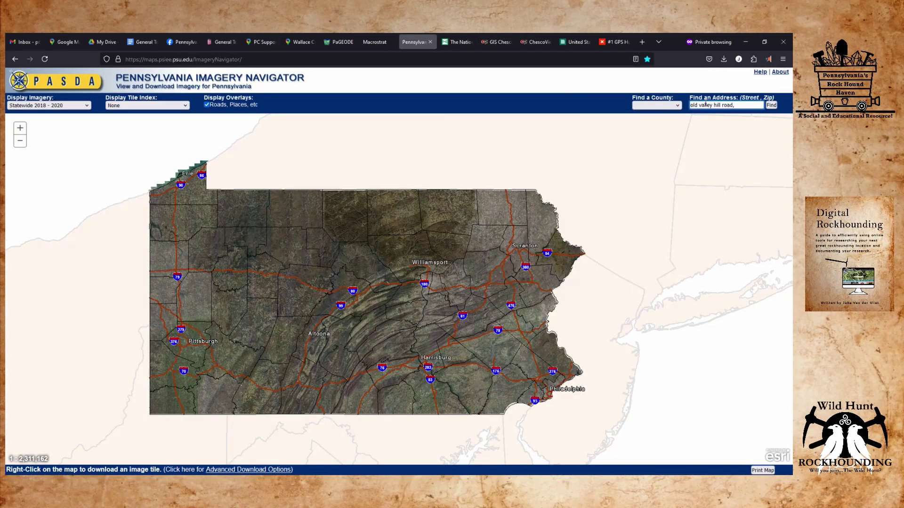
{"action": "type", "text": "19341"}
{"action": "left_click", "coordinate": [772, 105]}
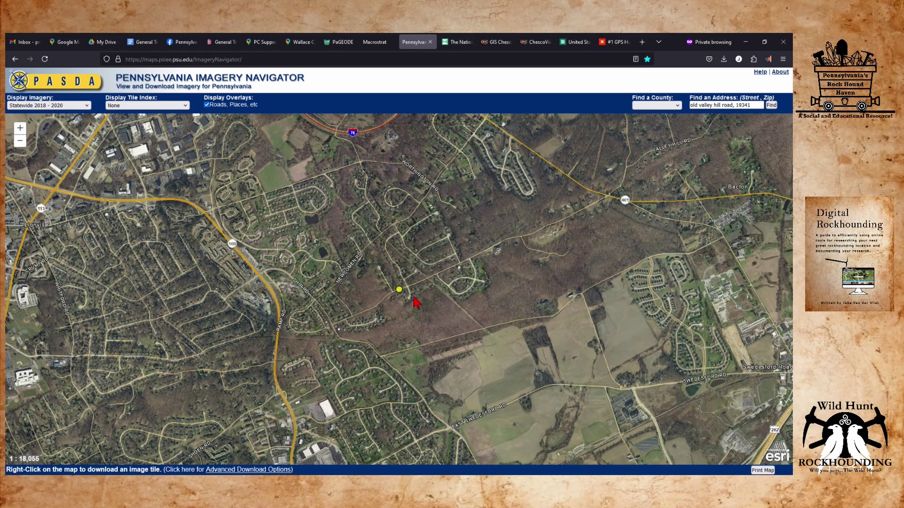
Zoom and pan the aerial imagery so the mine lot beside the townhouse development fills the view at 1:4,513.
{"action": "scroll", "coordinate": [403, 297], "scroll_direction": "up", "scroll_amount": 1}
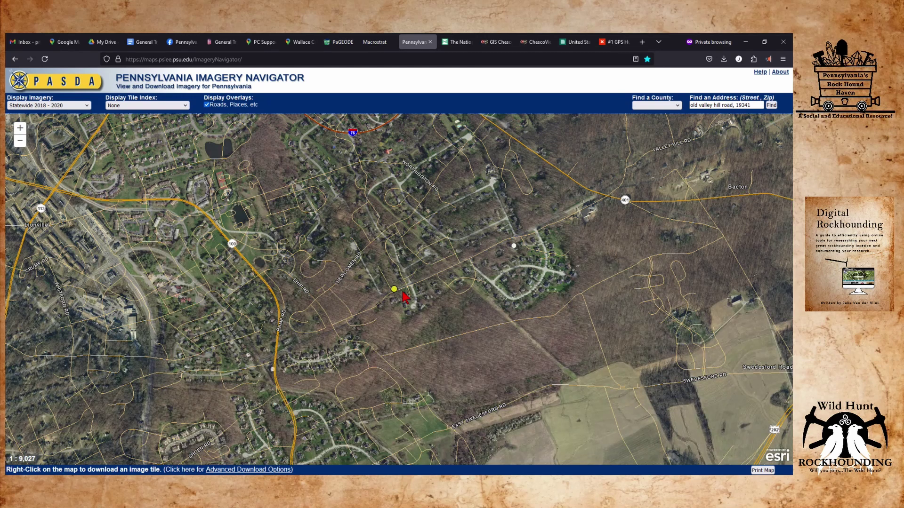
{"action": "left_click_drag", "start_coordinate": [318, 209], "coordinate": [322, 331]}
{"action": "scroll", "coordinate": [331, 326], "scroll_direction": "down", "scroll_amount": 1}
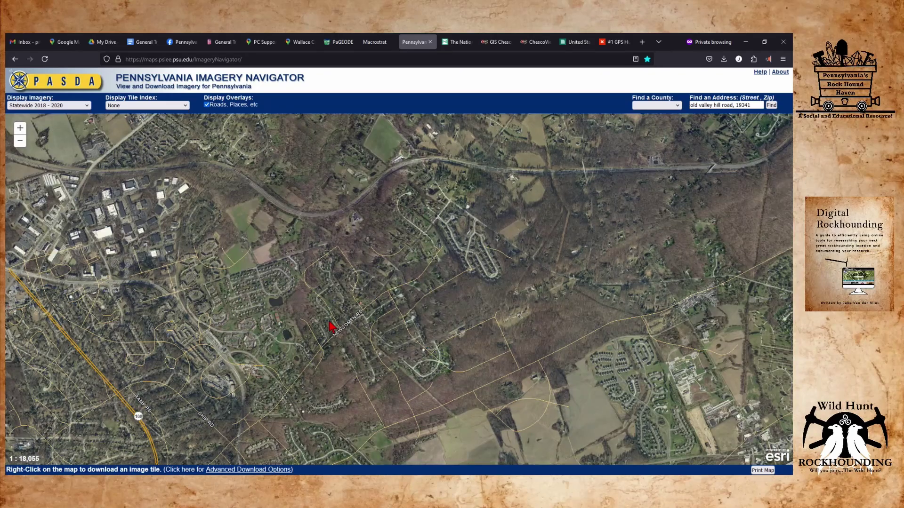
{"action": "left_click_drag", "start_coordinate": [331, 326], "coordinate": [143, 231]}
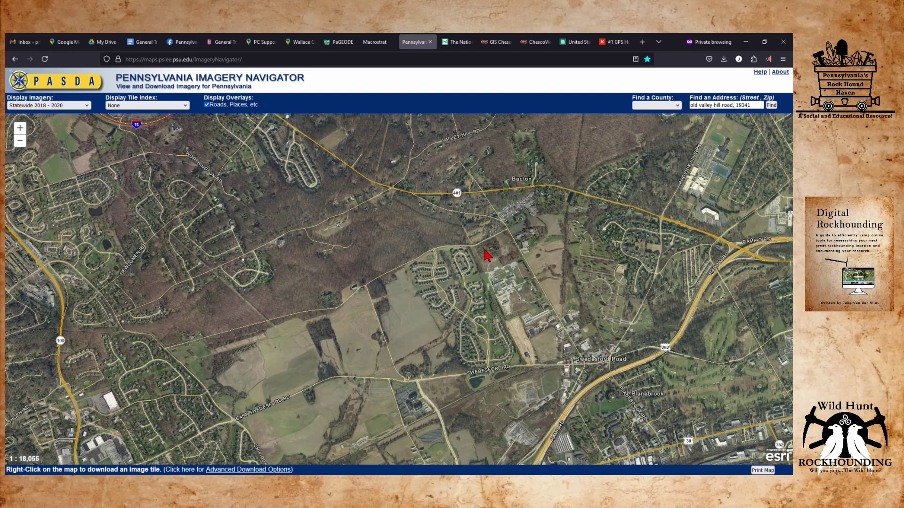
{"action": "scroll", "coordinate": [486, 256], "scroll_direction": "up", "scroll_amount": 2}
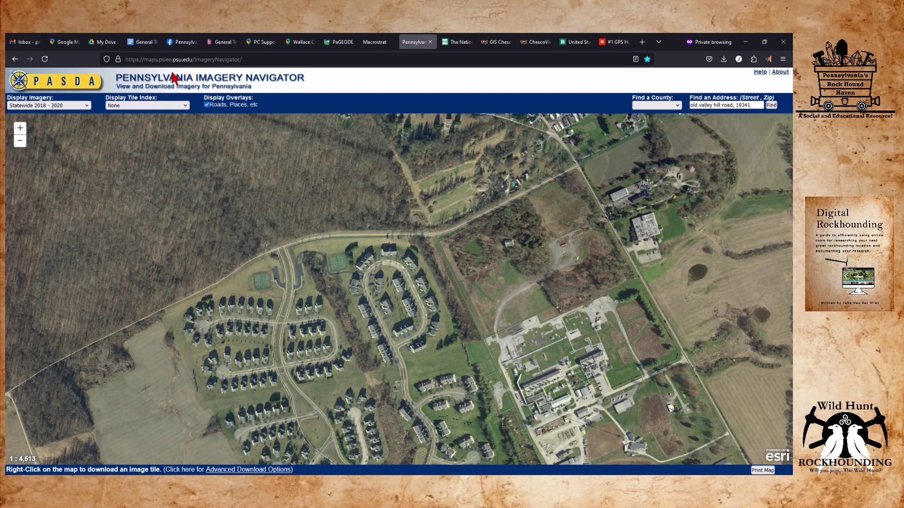
Switch the Display Imagery layer to Statewide Lidar Hillshade under Lidar, Topo, DEM.
{"action": "left_click", "coordinate": [87, 106]}
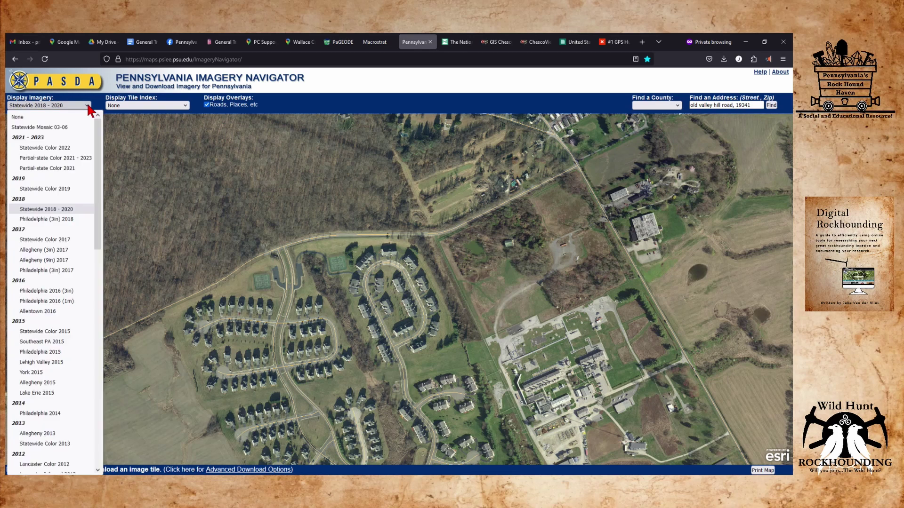
{"action": "scroll", "coordinate": [56, 243], "scroll_direction": "down", "scroll_amount": 15}
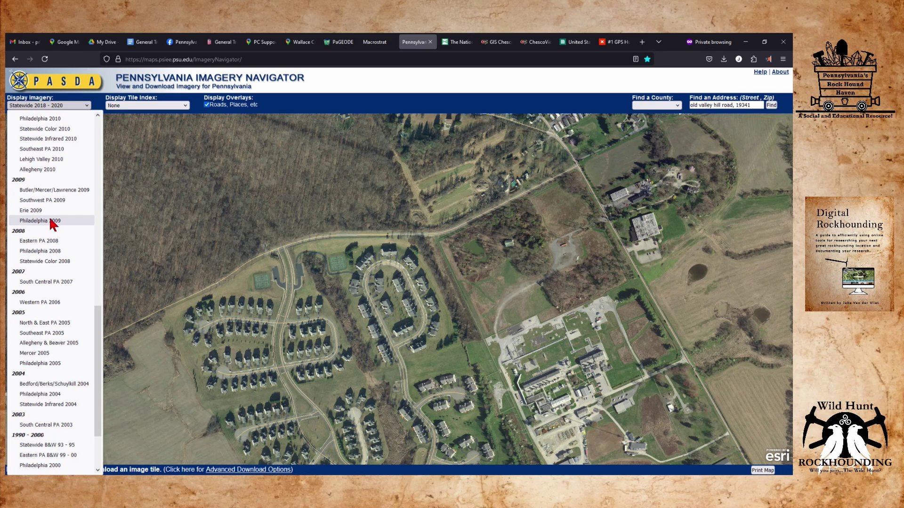
{"action": "scroll", "coordinate": [50, 221], "scroll_direction": "down", "scroll_amount": 3}
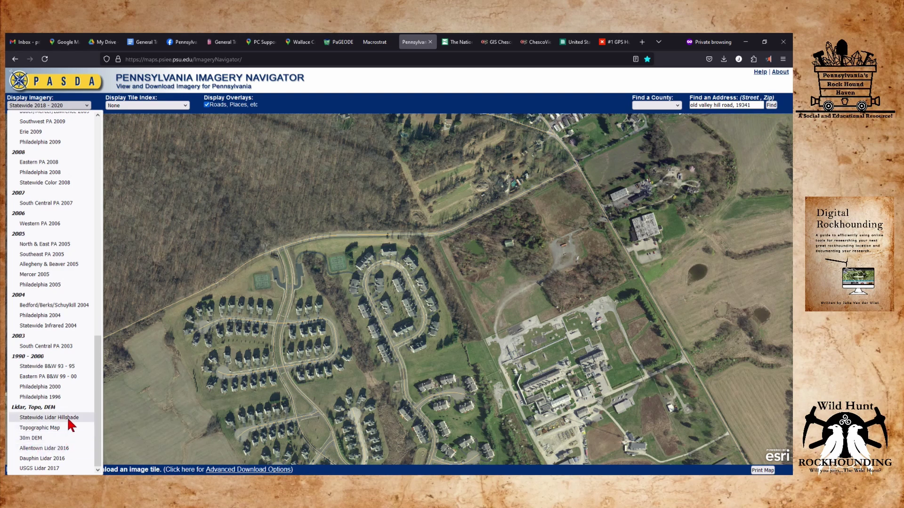
{"action": "left_click", "coordinate": [67, 417]}
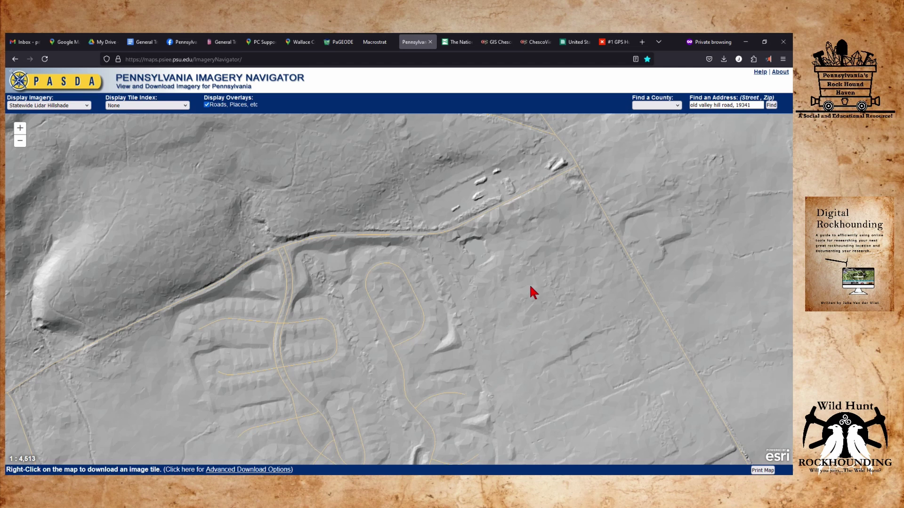
Zoom the hillshade to 1:2,256 on the ridge's southern tip and its small pit by Old Valley Hill Road.
{"action": "left_click_drag", "start_coordinate": [465, 281], "coordinate": [363, 284]}
{"action": "scroll", "coordinate": [374, 267], "scroll_direction": "up", "scroll_amount": 1}
{"action": "left_click_drag", "start_coordinate": [242, 252], "coordinate": [288, 304]}
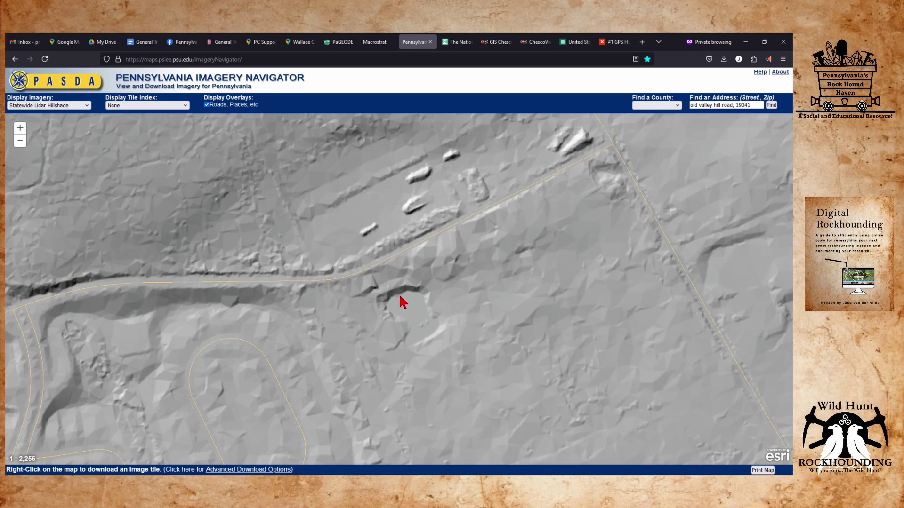
{"action": "scroll", "coordinate": [400, 297], "scroll_direction": "down", "scroll_amount": 1}
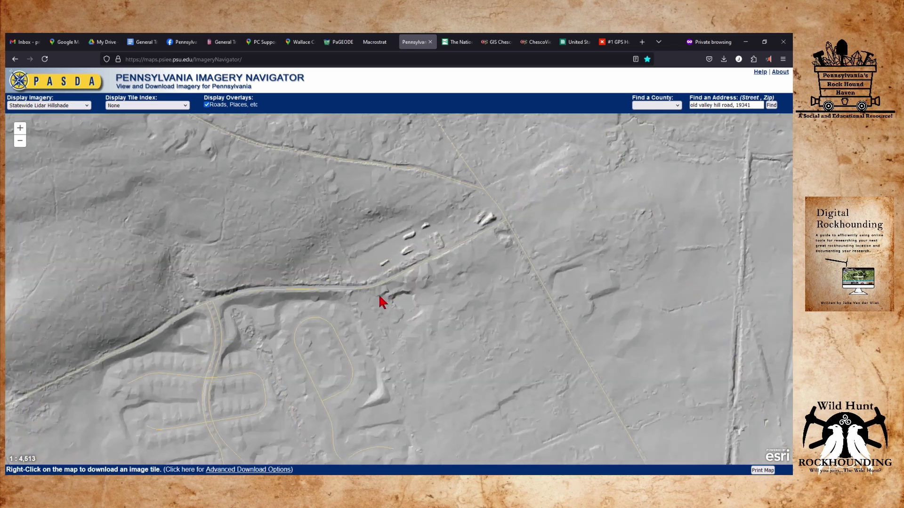
{"action": "scroll", "coordinate": [381, 301], "scroll_direction": "down", "scroll_amount": 2}
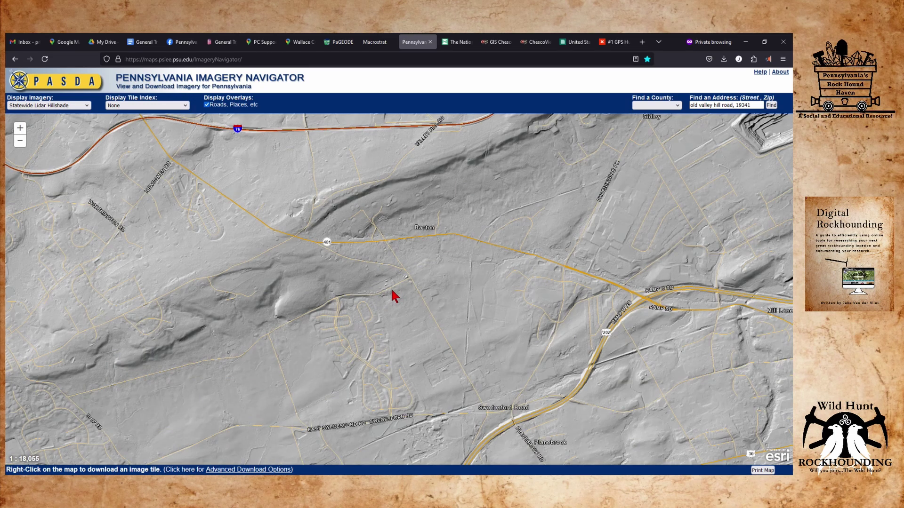
{"action": "scroll", "coordinate": [392, 294], "scroll_direction": "up", "scroll_amount": 1}
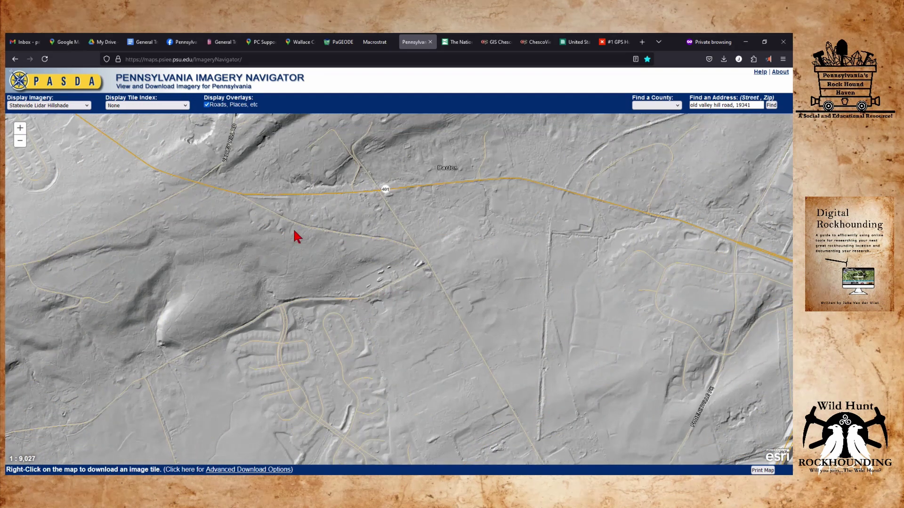
{"action": "left_click_drag", "start_coordinate": [284, 240], "coordinate": [380, 259]}
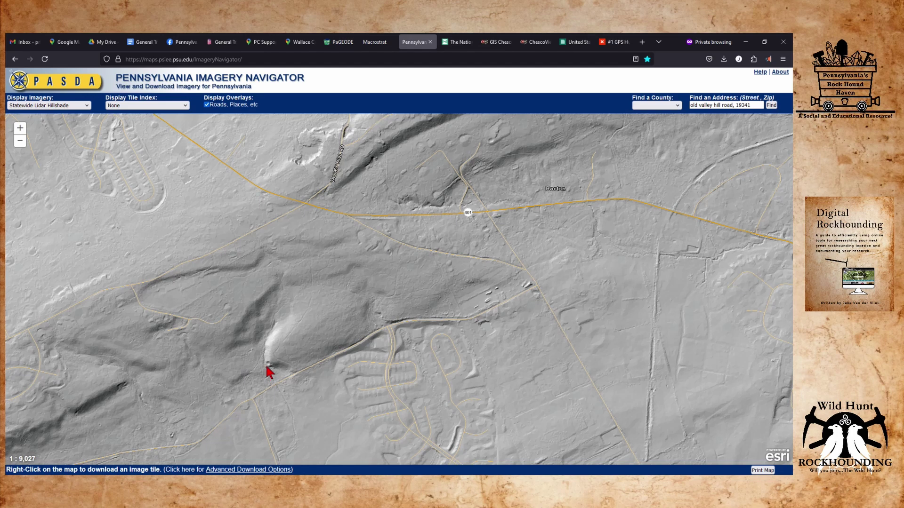
{"action": "scroll", "coordinate": [269, 372], "scroll_direction": "up", "scroll_amount": 3}
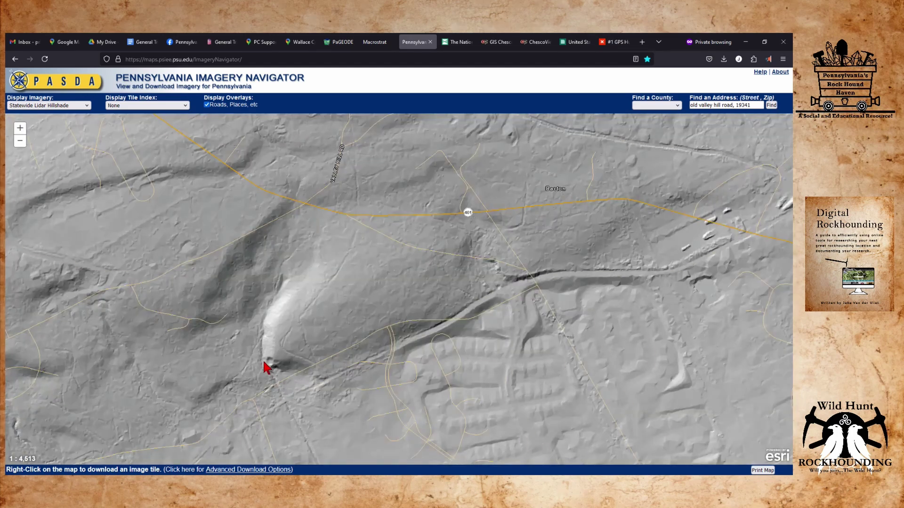
{"action": "scroll", "coordinate": [263, 390], "scroll_direction": "up", "scroll_amount": 1}
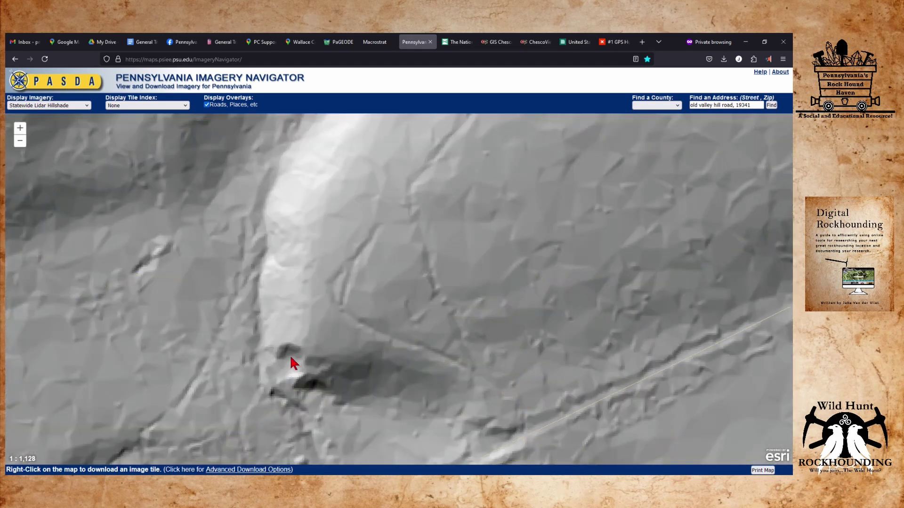
{"action": "scroll", "coordinate": [290, 358], "scroll_direction": "down", "scroll_amount": 1}
{"action": "left_click_drag", "start_coordinate": [290, 358], "coordinate": [276, 250]}
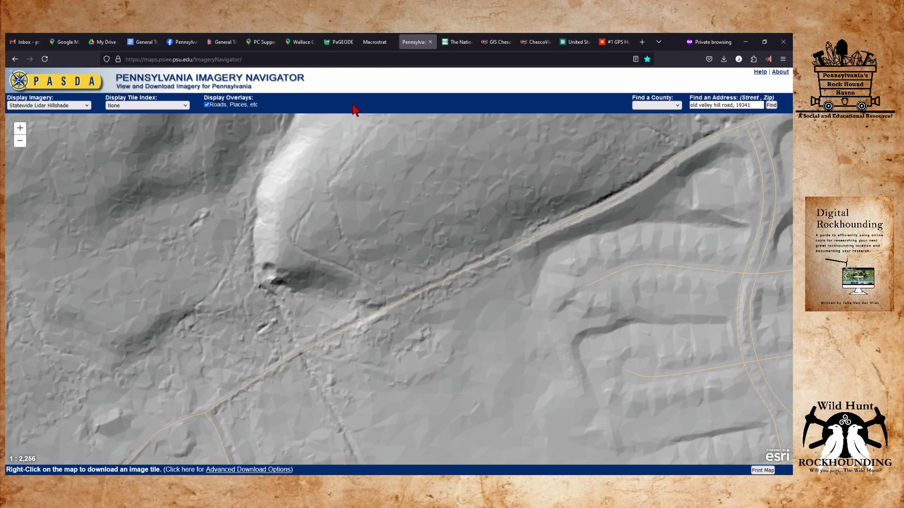
Switch to the Google Maps satellite view and zoom in toward the wooded hillside.
{"action": "mouse_move", "coordinate": [257, 44]}
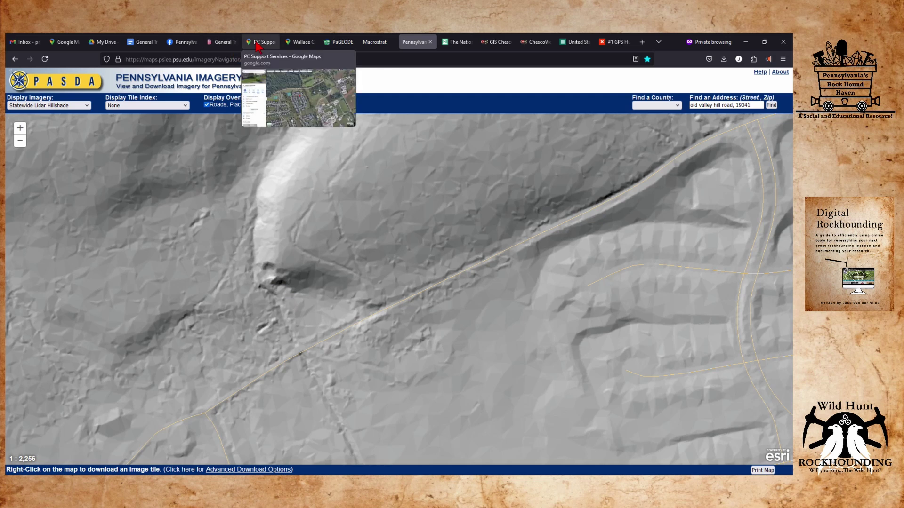
{"action": "left_click", "coordinate": [256, 45]}
{"action": "left_click_drag", "start_coordinate": [277, 210], "coordinate": [459, 173]}
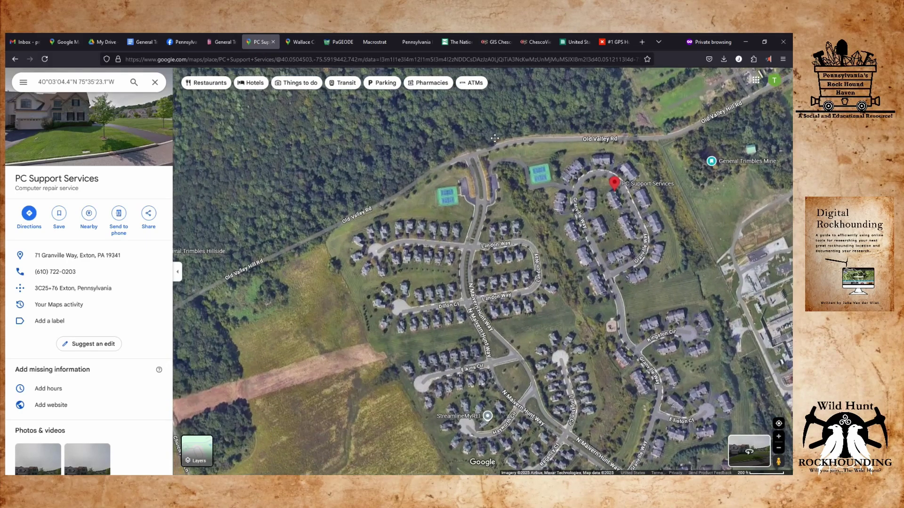
{"action": "scroll", "coordinate": [369, 213], "scroll_direction": "up", "scroll_amount": 3}
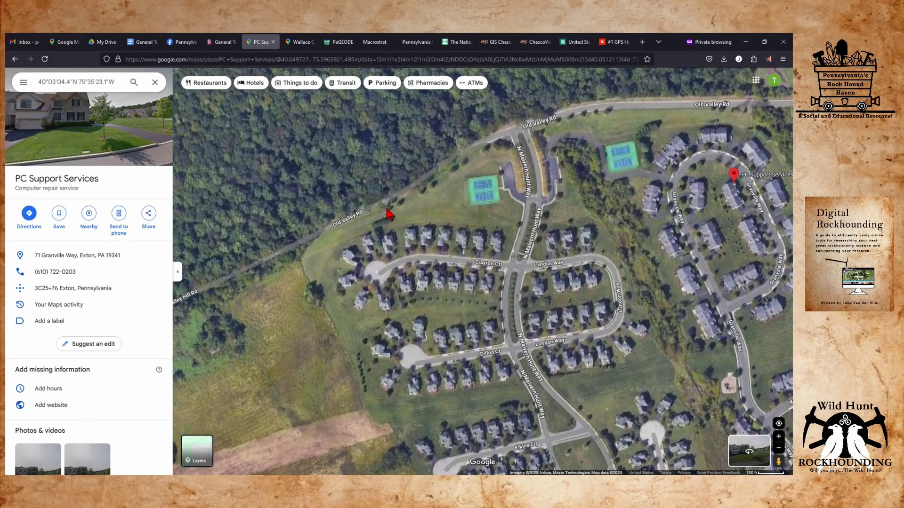
{"action": "mouse_move", "coordinate": [387, 213]}
{"action": "left_mouse_down"}
{"action": "mouse_move", "coordinate": [406, 196]}
{"action": "mouse_move", "coordinate": [396, 220]}
{"action": "left_mouse_up"}
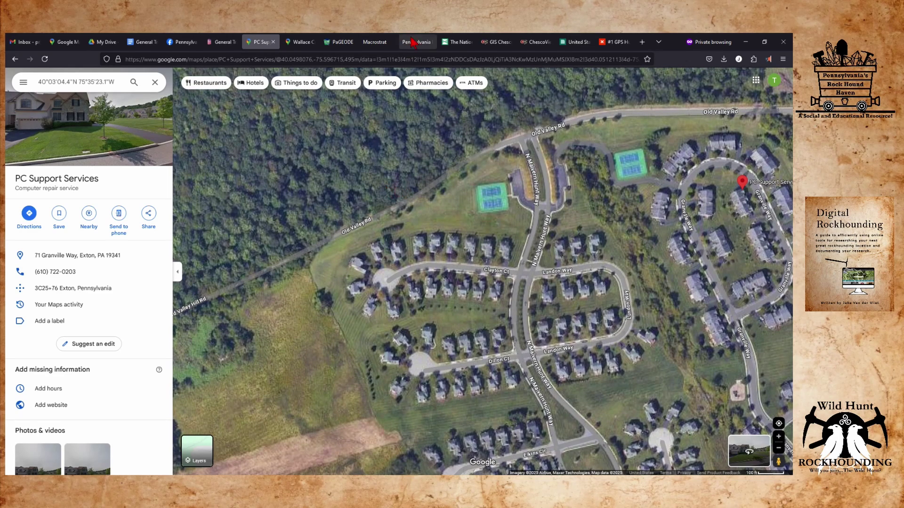
Compare the area with the hillshade, then check street-level imagery coverage near the hillside.
{"action": "left_click", "coordinate": [413, 44]}
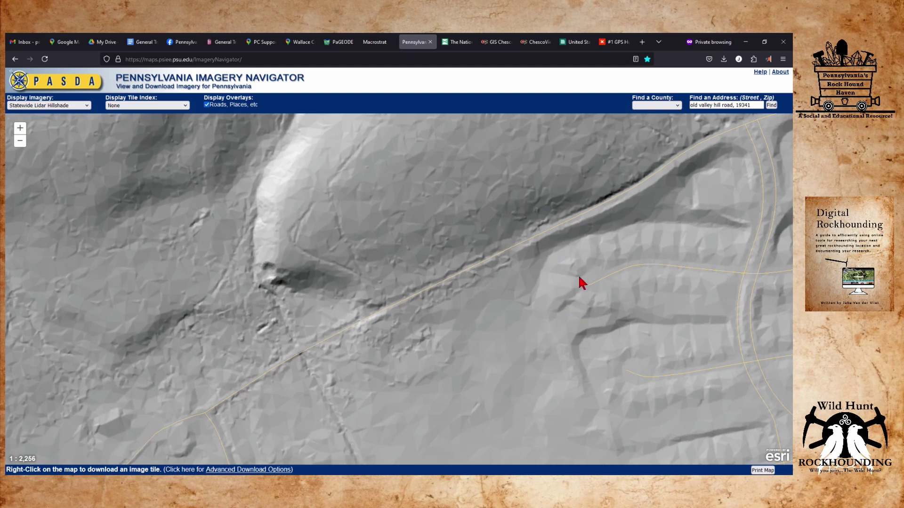
{"action": "left_click", "coordinate": [258, 43]}
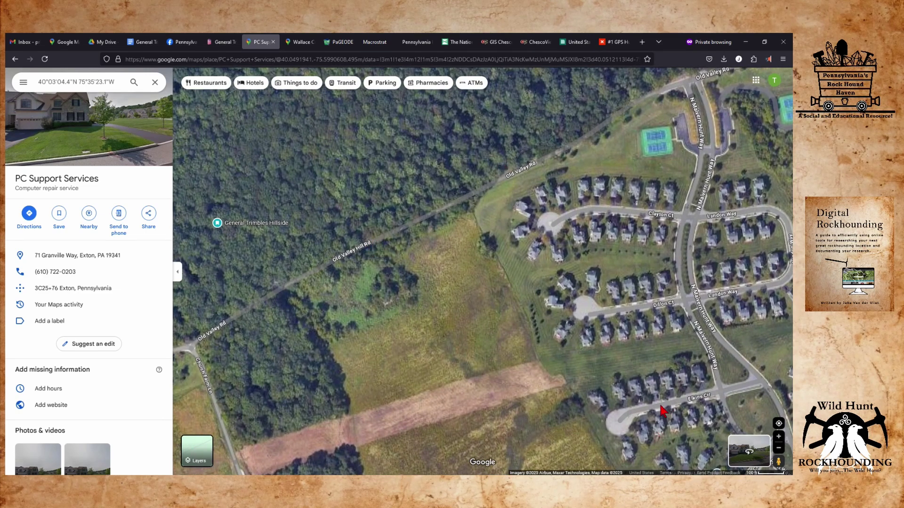
{"action": "left_click_drag", "start_coordinate": [777, 462], "coordinate": [423, 190]}
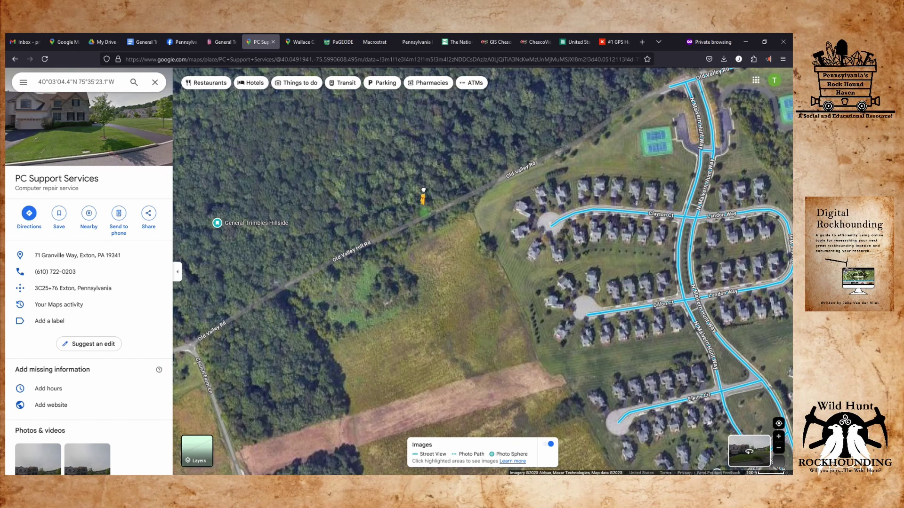
{"action": "left_click_drag", "start_coordinate": [423, 190], "coordinate": [412, 221]}
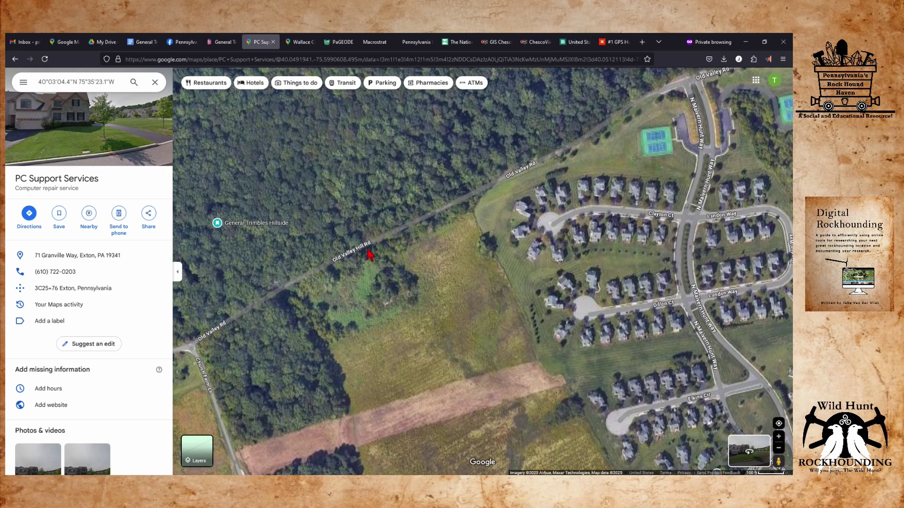
Center the satellite map on the General Trimbles Hillside pin, then view the hillshade zoomed out to 1:4,513.
{"action": "mouse_move", "coordinate": [309, 195]}
{"action": "left_mouse_down"}
{"action": "mouse_move", "coordinate": [348, 319]}
{"action": "mouse_move", "coordinate": [459, 302]}
{"action": "mouse_move", "coordinate": [514, 250]}
{"action": "left_mouse_up"}
{"action": "scroll", "coordinate": [461, 360], "scroll_direction": "up", "scroll_amount": 2}
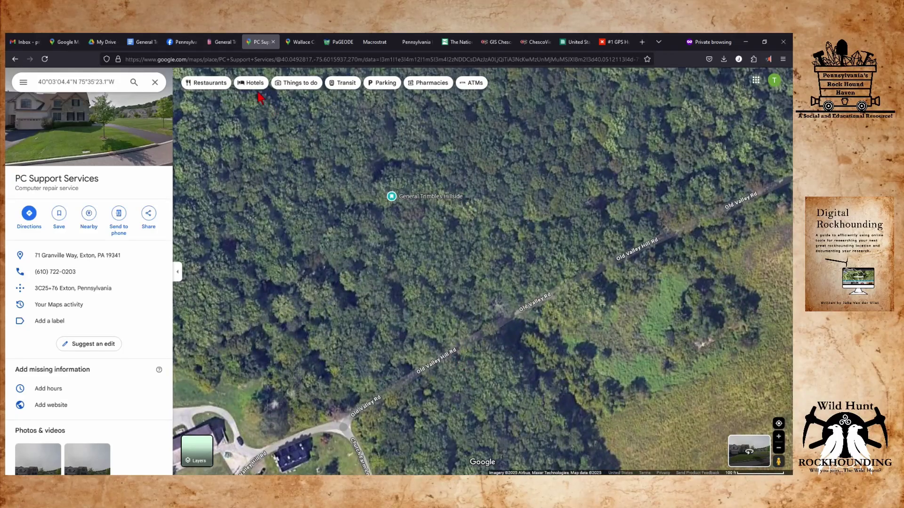
{"action": "left_click", "coordinate": [414, 41]}
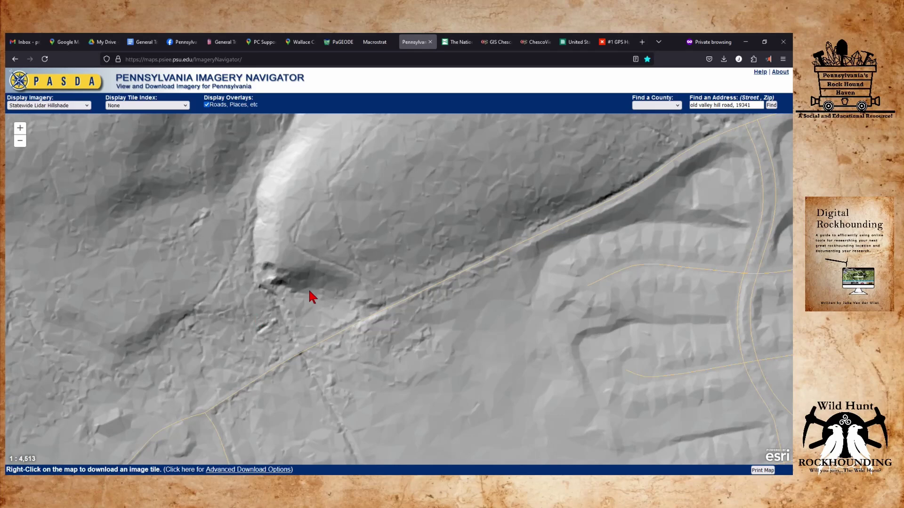
{"action": "scroll", "coordinate": [309, 289], "scroll_direction": "down", "scroll_amount": 1}
{"action": "left_click_drag", "start_coordinate": [430, 259], "coordinate": [383, 301]}
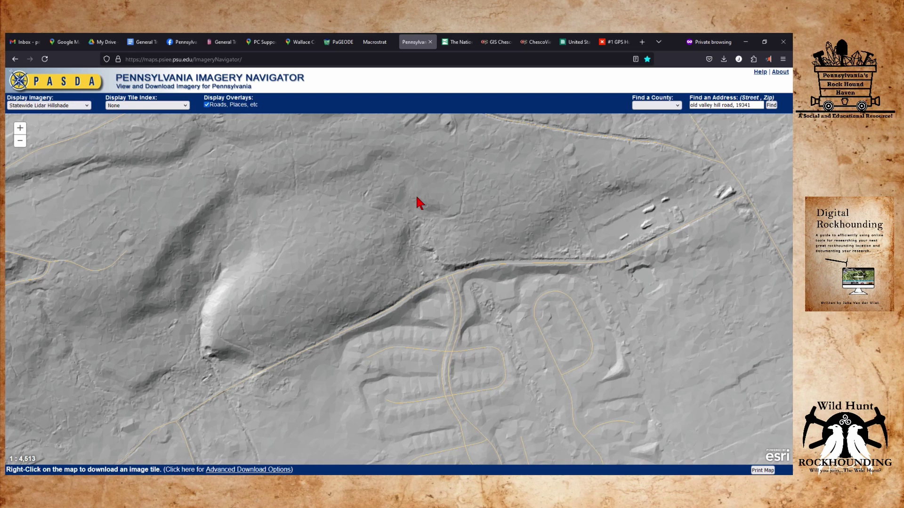
Pan the hillshade north and east along Route 401, then return to the Google Maps satellite view.
{"action": "left_click_drag", "start_coordinate": [368, 229], "coordinate": [333, 337]}
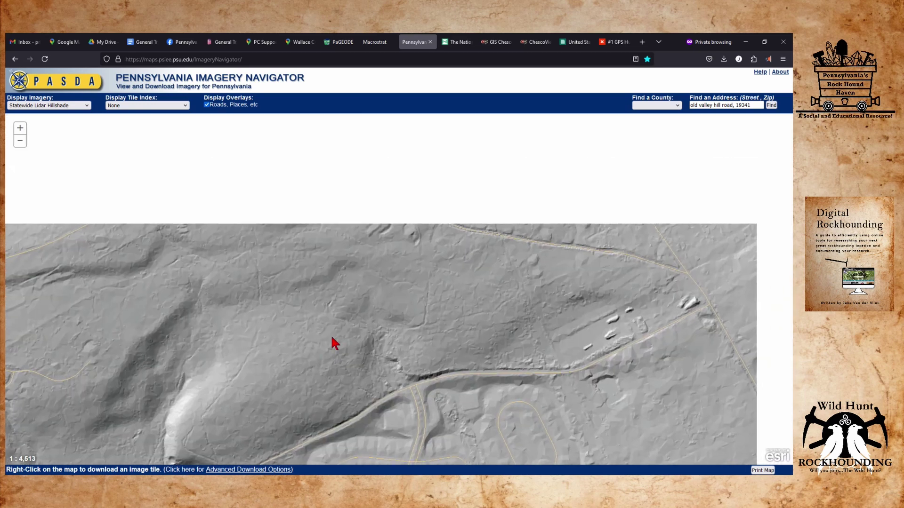
{"action": "left_click_drag", "start_coordinate": [395, 228], "coordinate": [343, 306]}
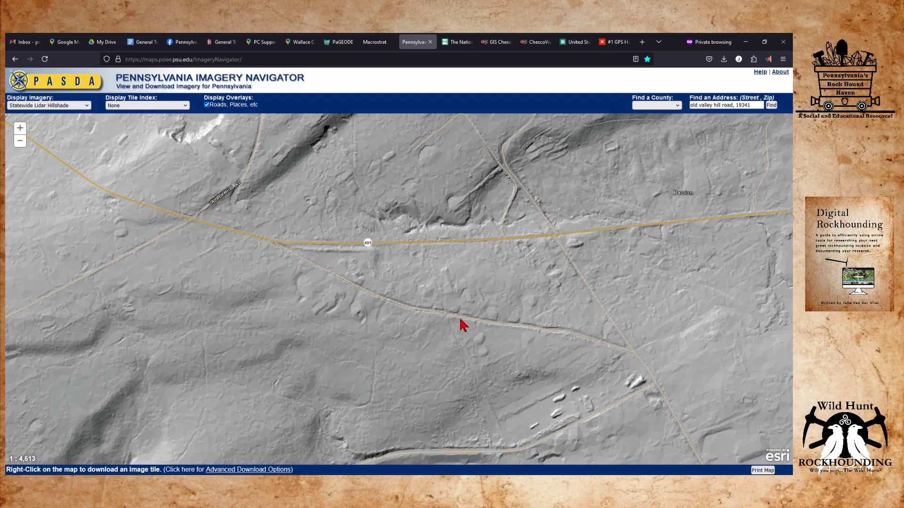
{"action": "left_click_drag", "start_coordinate": [461, 323], "coordinate": [390, 247]}
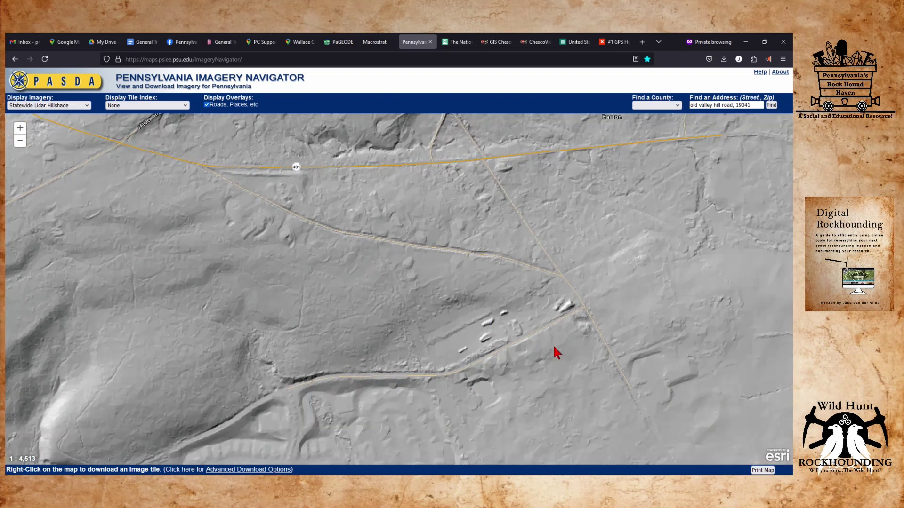
{"action": "left_click_drag", "start_coordinate": [554, 353], "coordinate": [496, 228]}
{"action": "left_click_drag", "start_coordinate": [630, 247], "coordinate": [330, 214]}
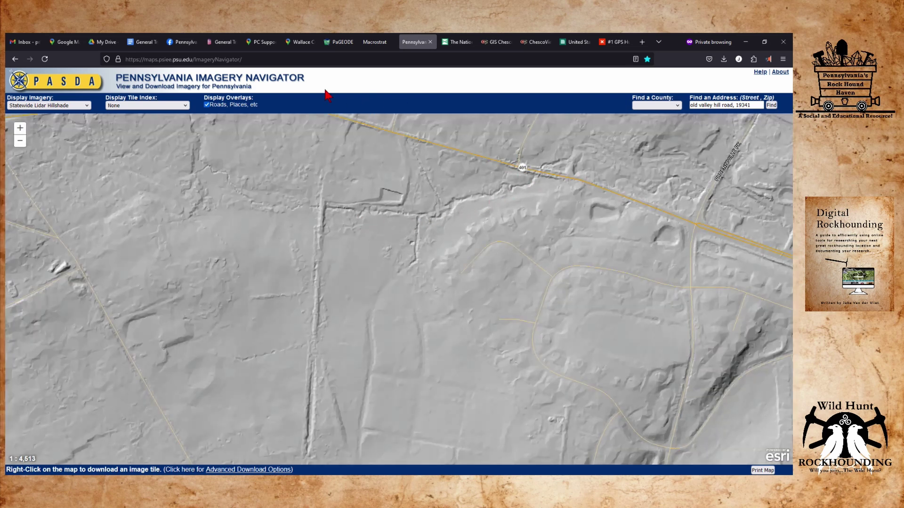
{"action": "left_click", "coordinate": [265, 43]}
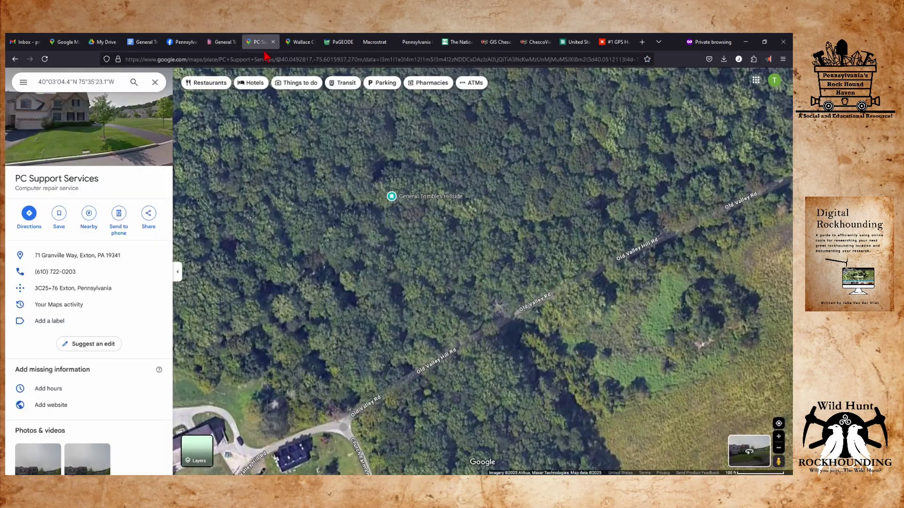
Zoom out and pan the satellite map past N Bacton Hill Rd to the General Trimbles Creek pin.
{"action": "scroll", "coordinate": [569, 198], "scroll_direction": "down", "scroll_amount": 2}
{"action": "left_click_drag", "start_coordinate": [609, 202], "coordinate": [390, 217]}
{"action": "left_click_drag", "start_coordinate": [645, 195], "coordinate": [526, 185]}
{"action": "left_click_drag", "start_coordinate": [682, 211], "coordinate": [423, 226]}
{"action": "left_click_drag", "start_coordinate": [611, 329], "coordinate": [492, 282]}
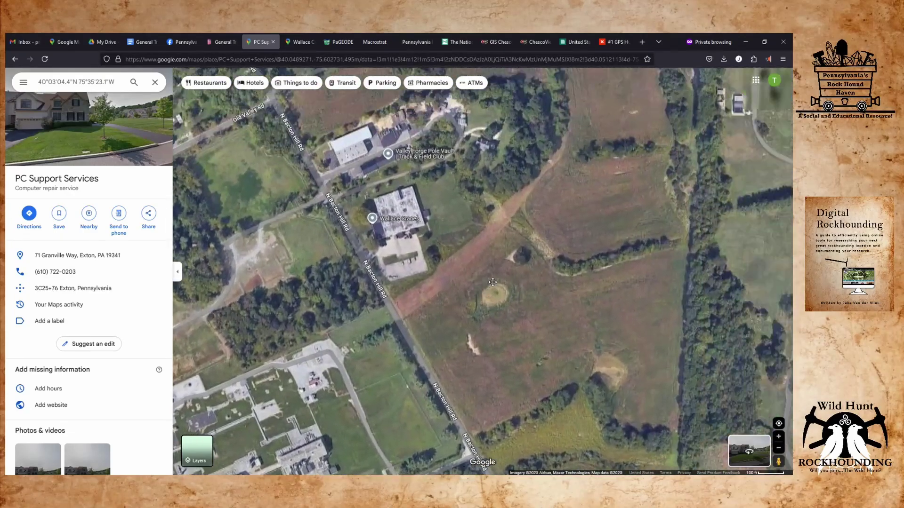
{"action": "scroll", "coordinate": [492, 282], "scroll_direction": "down", "scroll_amount": 3}
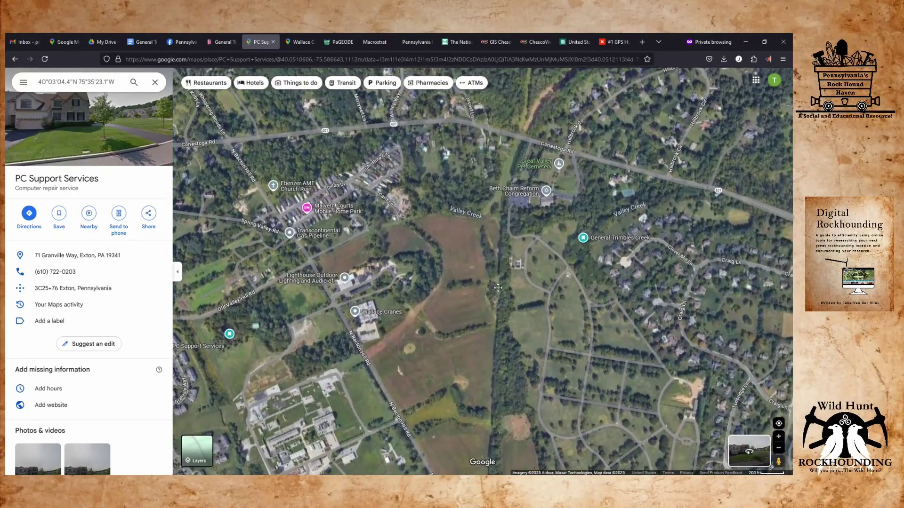
{"action": "left_click_drag", "start_coordinate": [497, 287], "coordinate": [454, 296]}
{"action": "left_click_drag", "start_coordinate": [541, 217], "coordinate": [474, 231]}
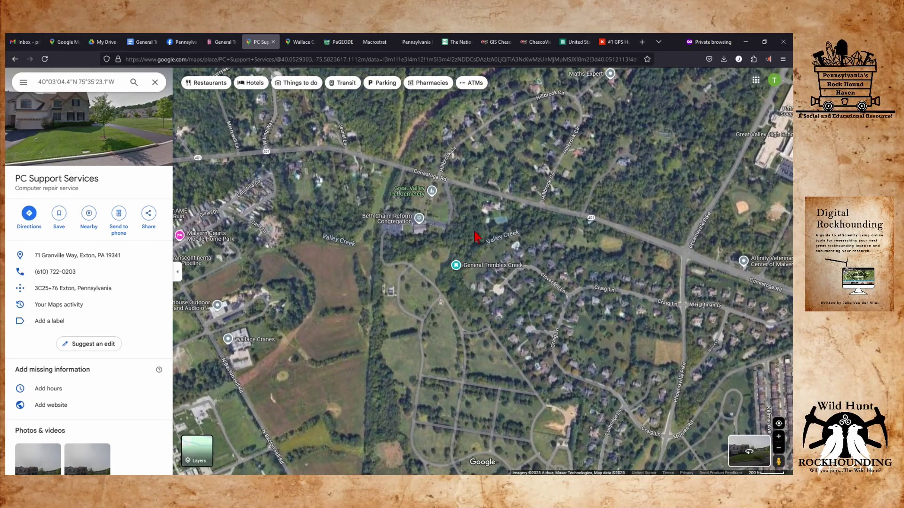
Compare this area on the lidar hillshade and satellite maps, ending on the hillshade.
{"action": "left_click", "coordinate": [422, 46]}
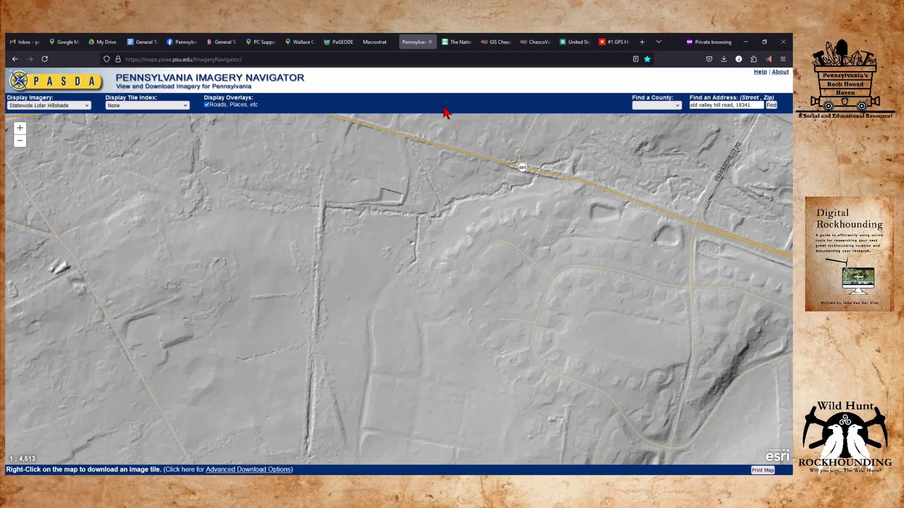
{"action": "left_click", "coordinate": [263, 43]}
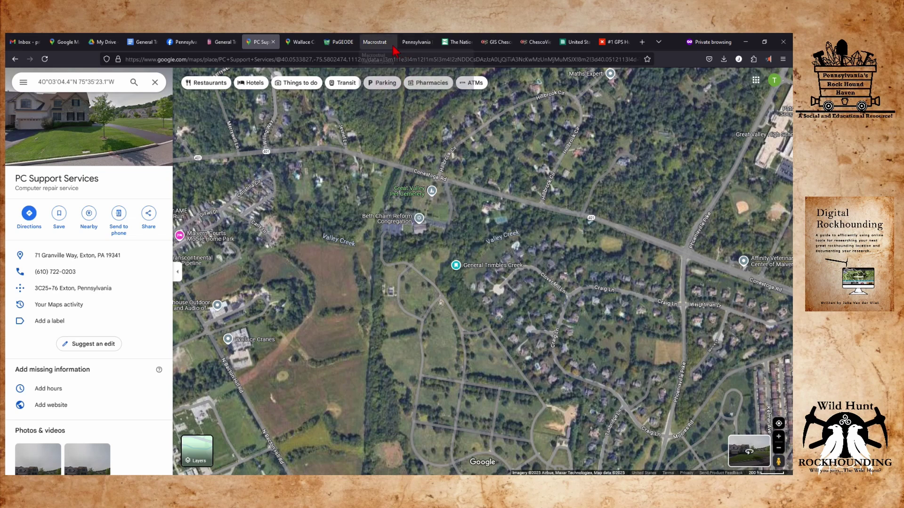
{"action": "left_click", "coordinate": [416, 42]}
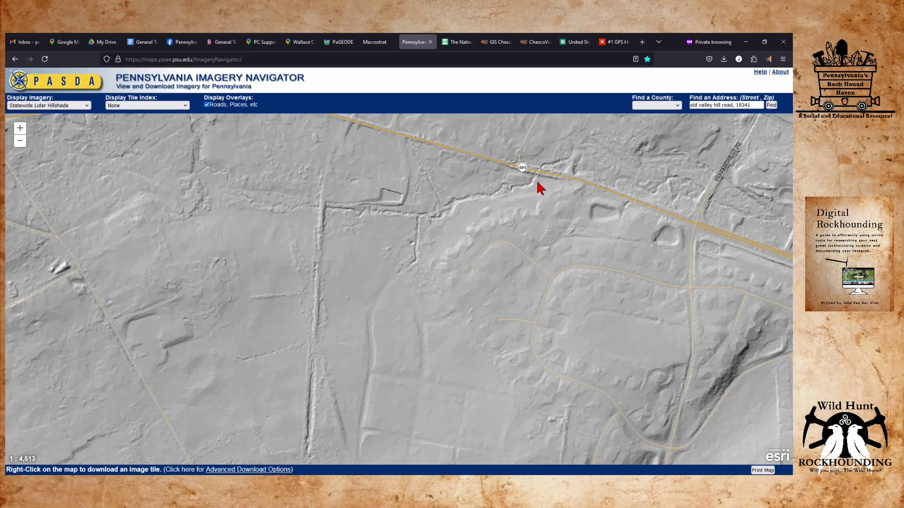
Zoom into the Route 401 terrain, then return at 1:4,513 to the ridge tip by the townhouses.
{"action": "left_click_drag", "start_coordinate": [520, 183], "coordinate": [344, 237]}
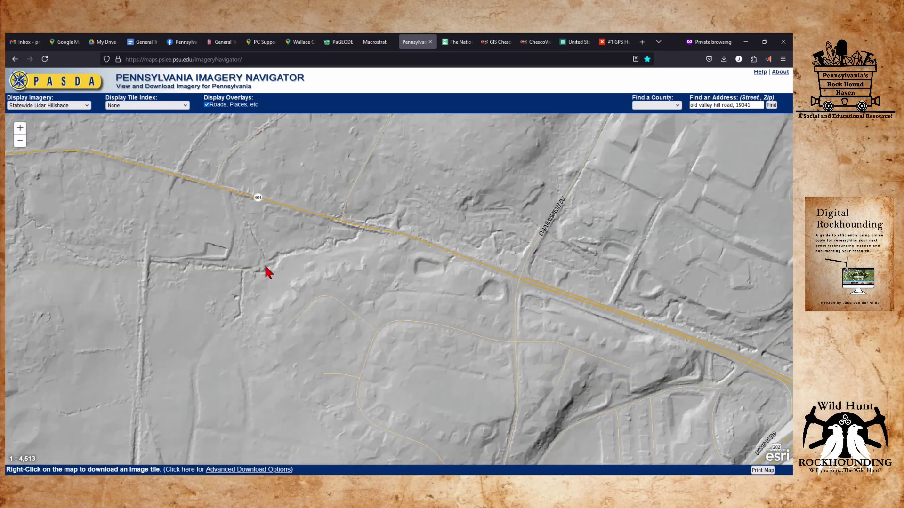
{"action": "scroll", "coordinate": [261, 280], "scroll_direction": "up", "scroll_amount": 1}
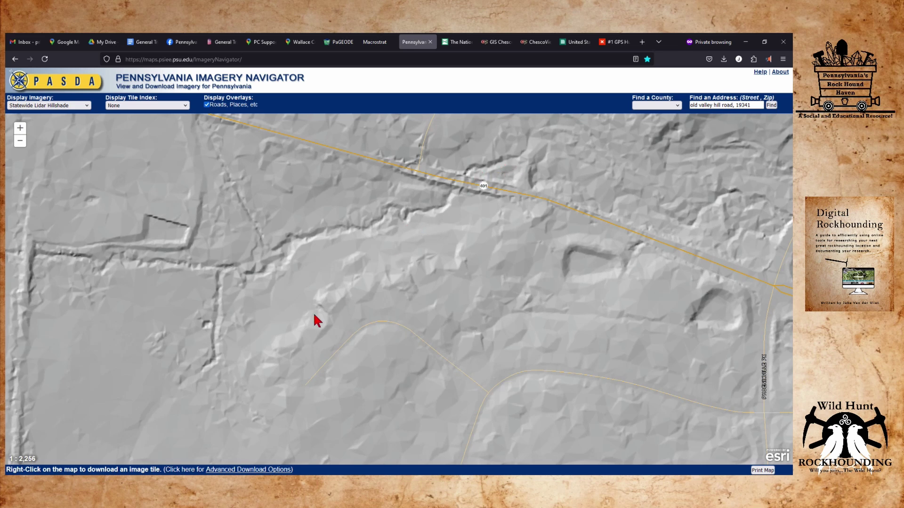
{"action": "left_click_drag", "start_coordinate": [244, 281], "coordinate": [323, 315]}
{"action": "scroll", "coordinate": [319, 283], "scroll_direction": "down", "scroll_amount": 1}
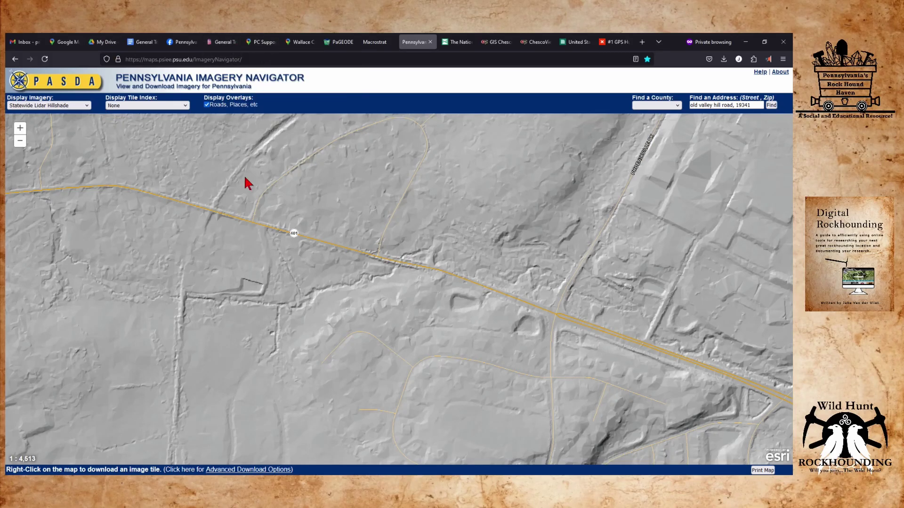
{"action": "left_click_drag", "start_coordinate": [183, 299], "coordinate": [631, 186]}
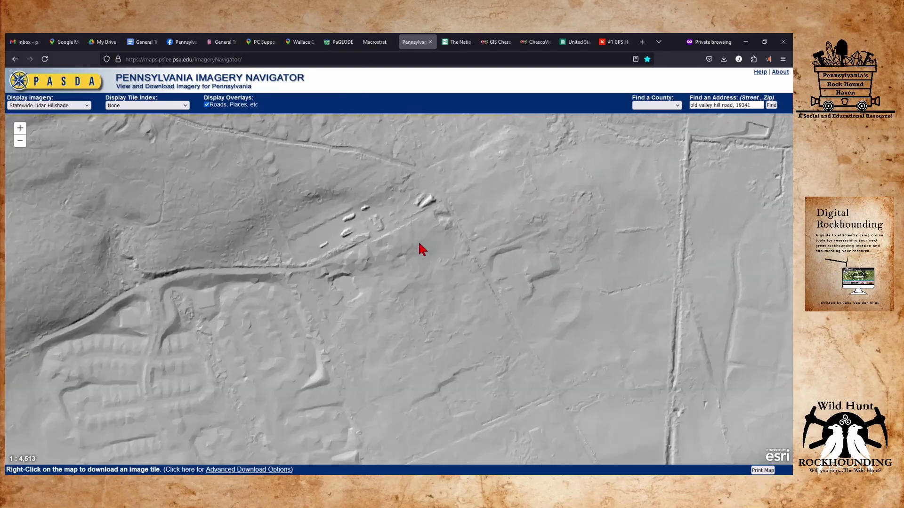
{"action": "left_click_drag", "start_coordinate": [206, 307], "coordinate": [573, 230]}
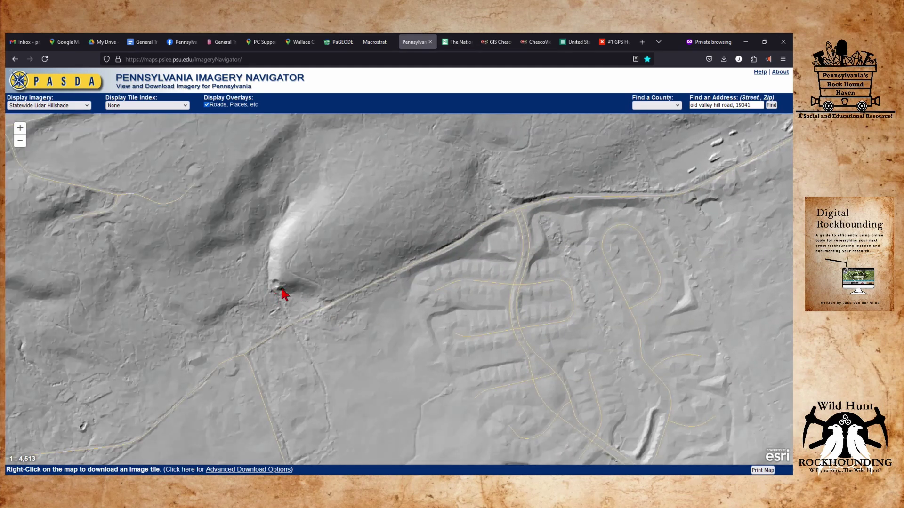
{"action": "right_click", "coordinate": [284, 293]}
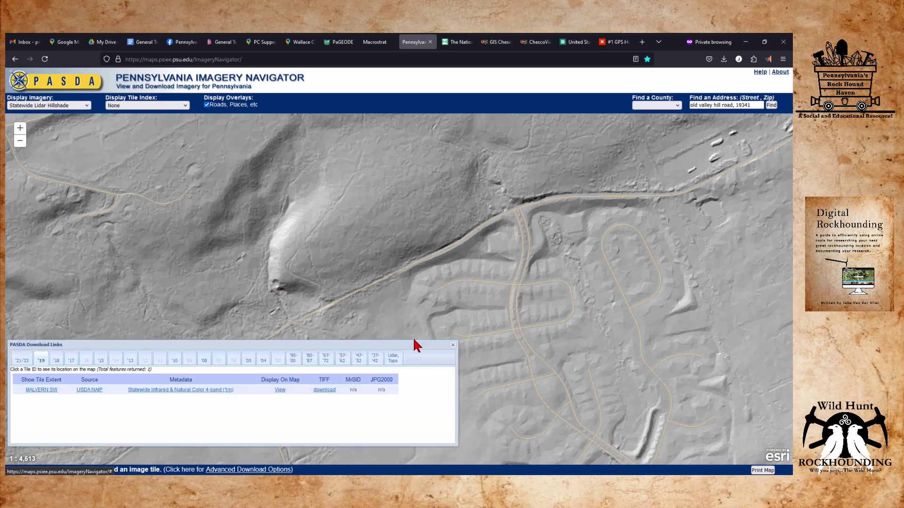
{"action": "left_click", "coordinate": [453, 345]}
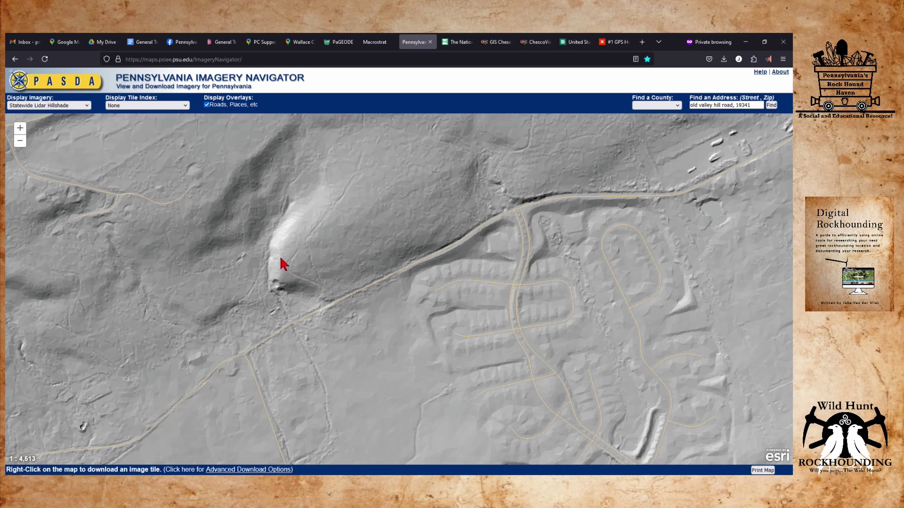
{"action": "right_click", "coordinate": [285, 294]}
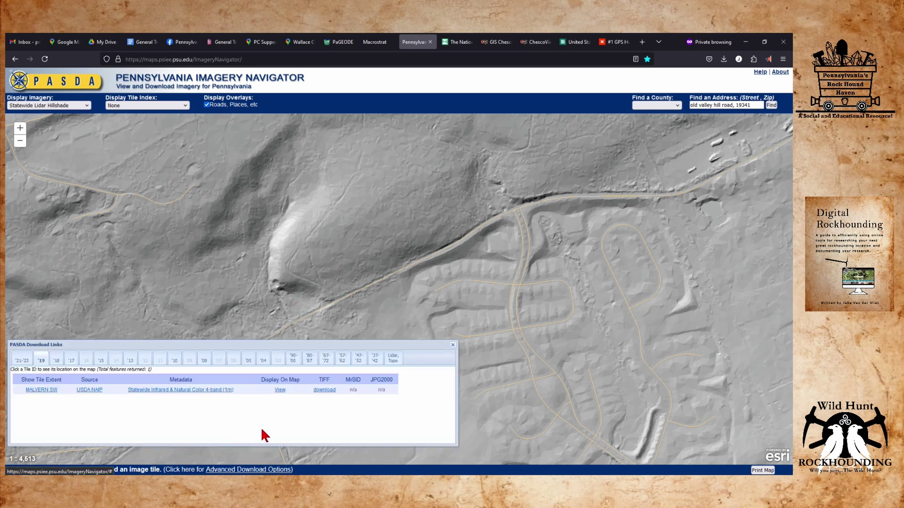
{"action": "left_click", "coordinate": [453, 346]}
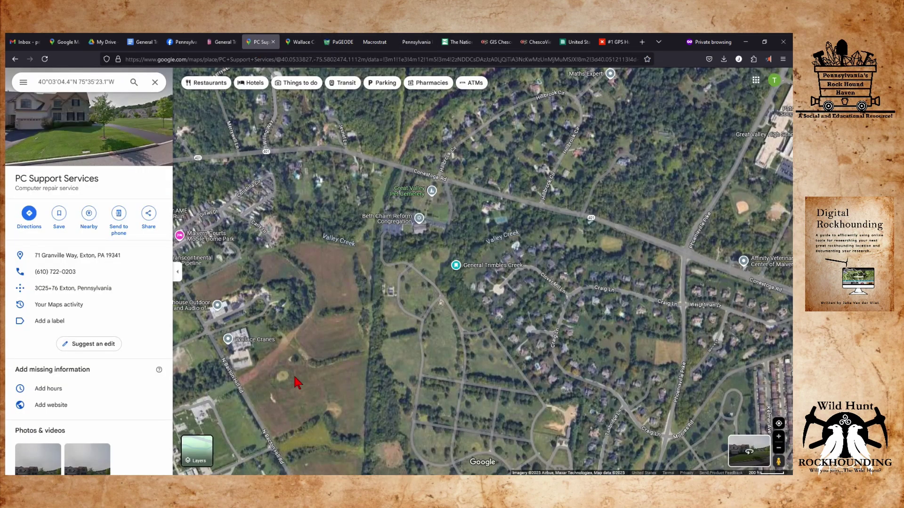
Frame the saved pins on the satellite map and clear the General Trimbles Mine place panels.
{"action": "left_click", "coordinate": [254, 47]}
{"action": "left_click_drag", "start_coordinate": [301, 349], "coordinate": [534, 302]}
{"action": "left_click_drag", "start_coordinate": [305, 280], "coordinate": [580, 192]}
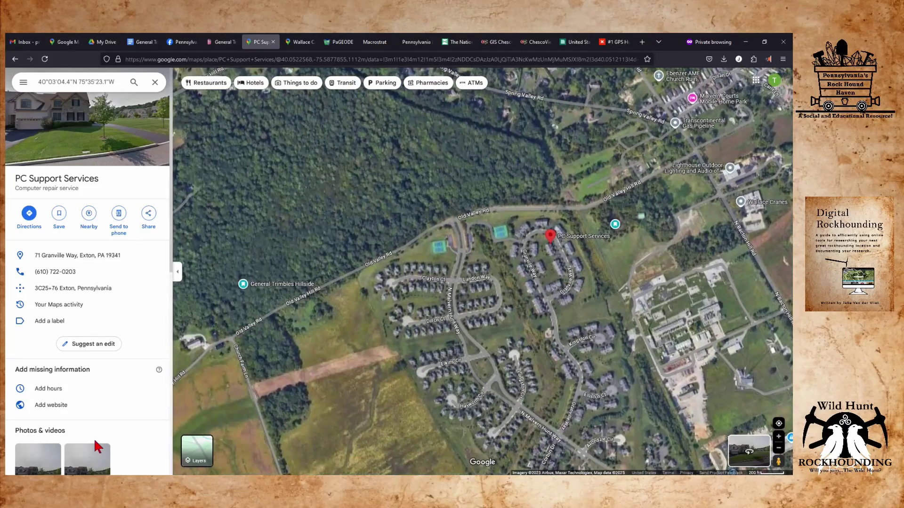
{"action": "left_click_drag", "start_coordinate": [357, 290], "coordinate": [390, 273]}
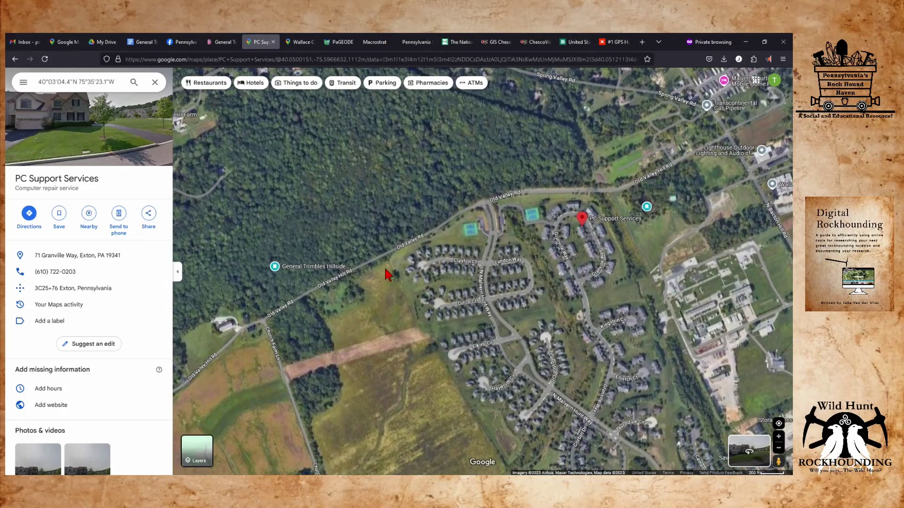
{"action": "left_click", "coordinate": [291, 294]}
{"action": "left_click", "coordinate": [291, 300]}
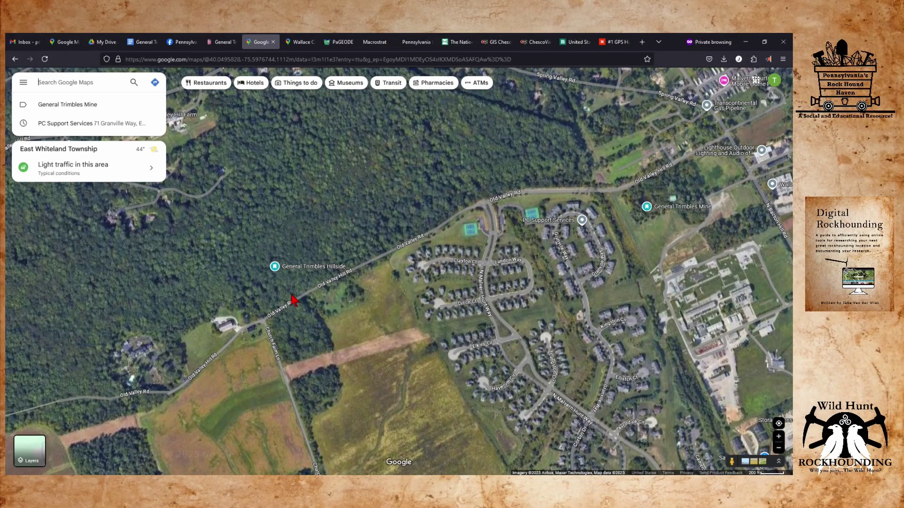
{"action": "left_click", "coordinate": [294, 294]}
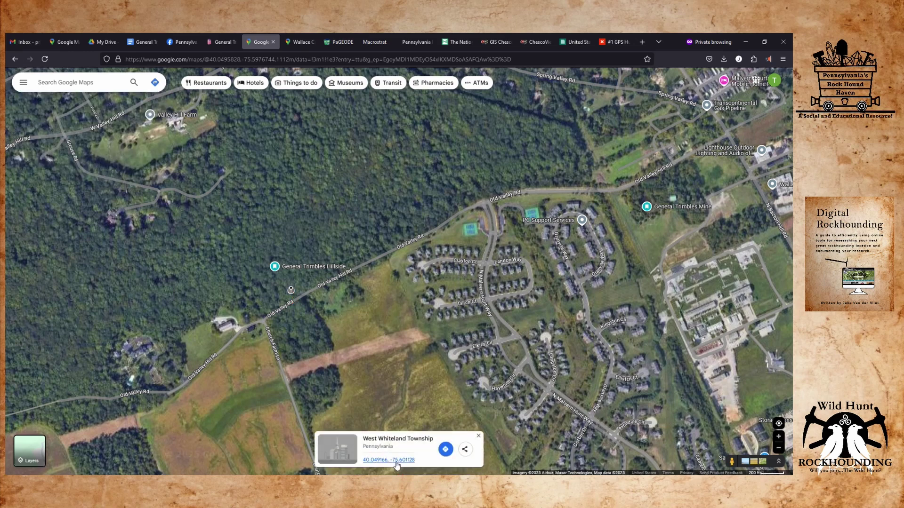
Label the dropped point 'General Trimbles Hillside Spot 2'.
{"action": "left_click", "coordinate": [395, 461]}
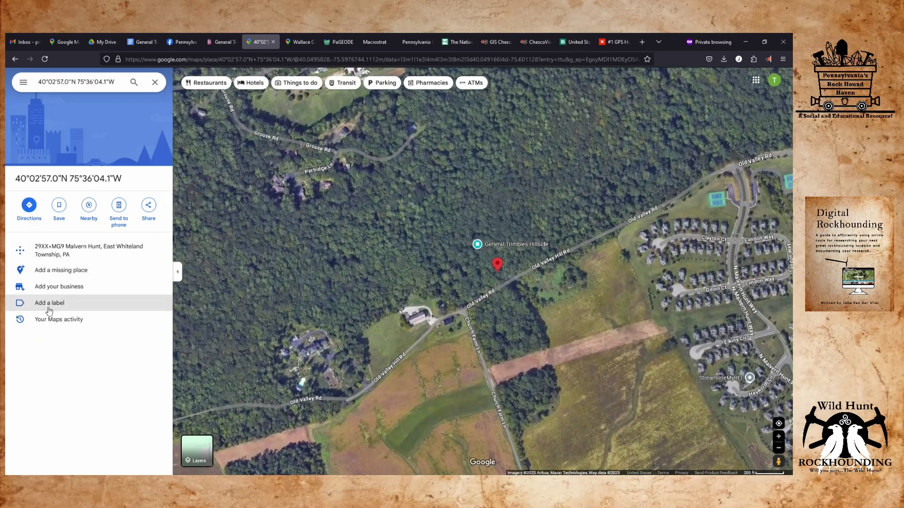
{"action": "left_click", "coordinate": [49, 302]}
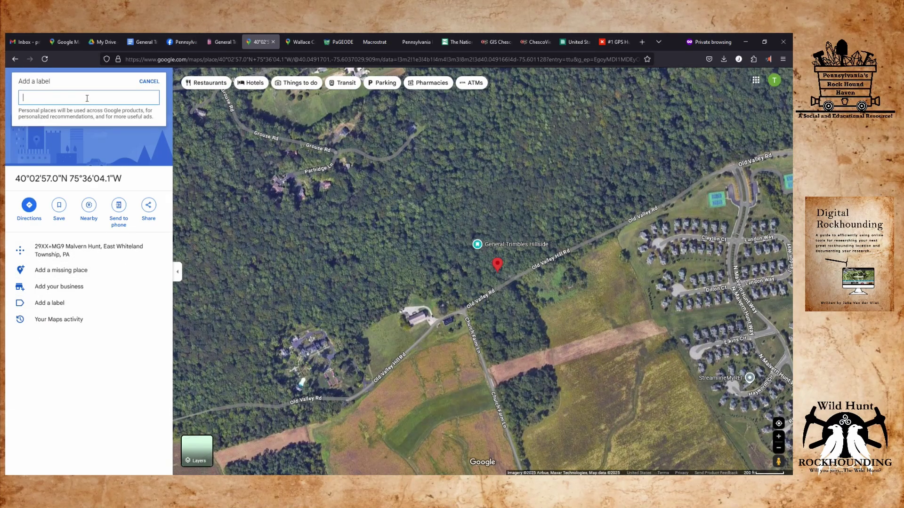
{"action": "type", "text": "Hill"}
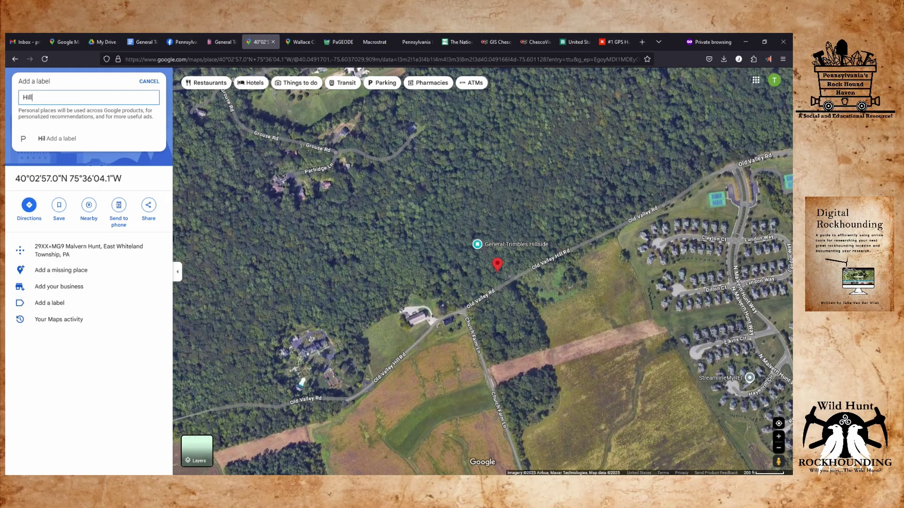
{"action": "type", "text": "side Spot"}
{"action": "type", "text": " 2"}
{"action": "type", "text": "General"}
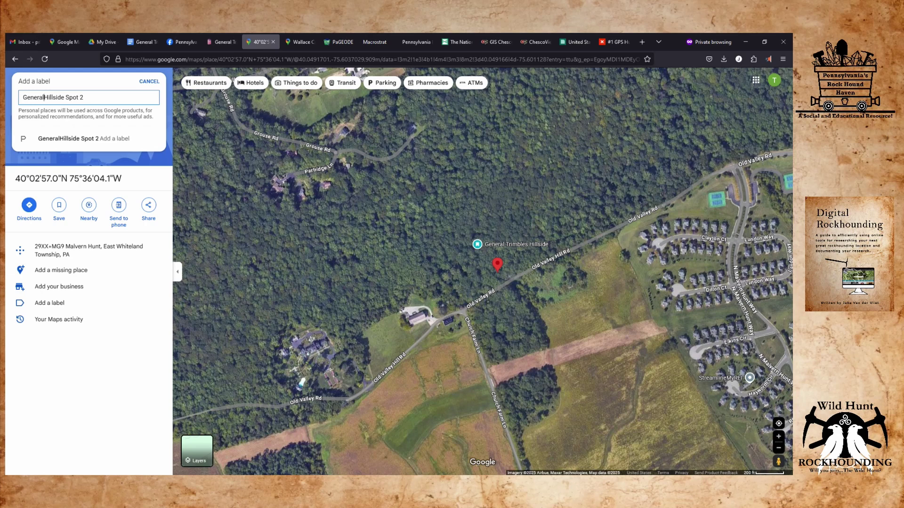
{"action": "type", "text": " Trim"}
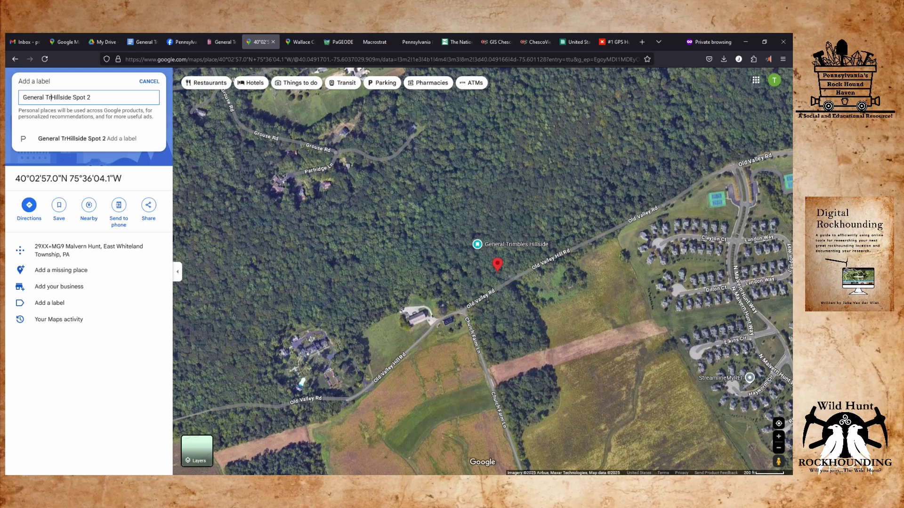
{"action": "type", "text": "bles"}
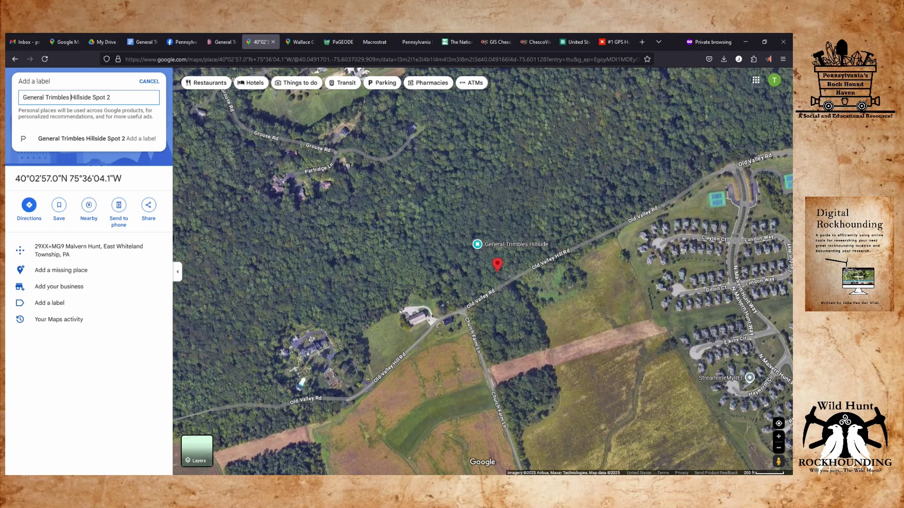
{"action": "key", "text": "Return"}
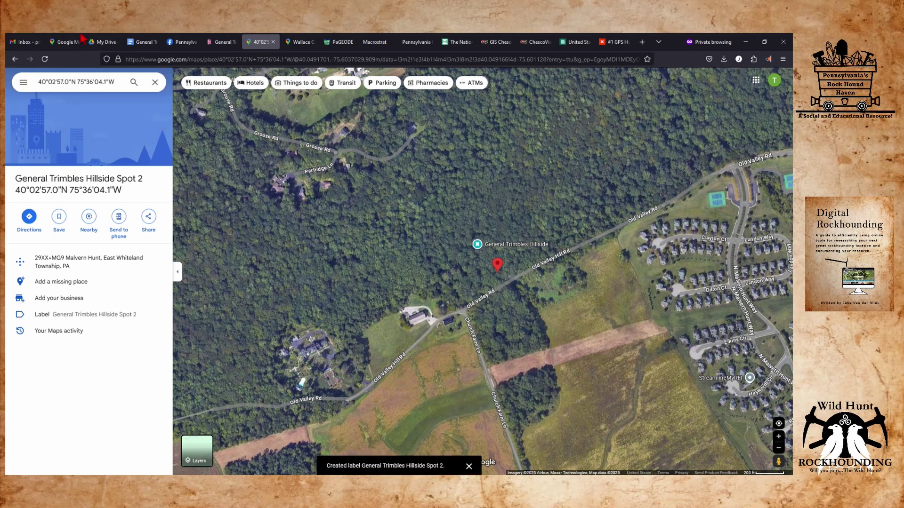
{"action": "left_click", "coordinate": [396, 259]}
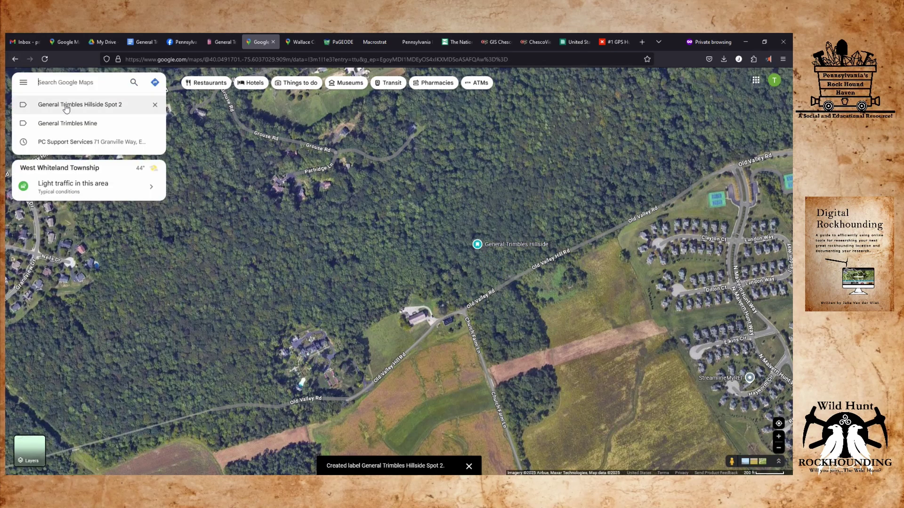
Search the point's coordinates again and bring up the save-to-list options.
{"action": "type", "text": "40°02'57.0\"N 75°36'04.1\"W"}
{"action": "key", "text": "Return"}
{"action": "left_click", "coordinate": [62, 202]}
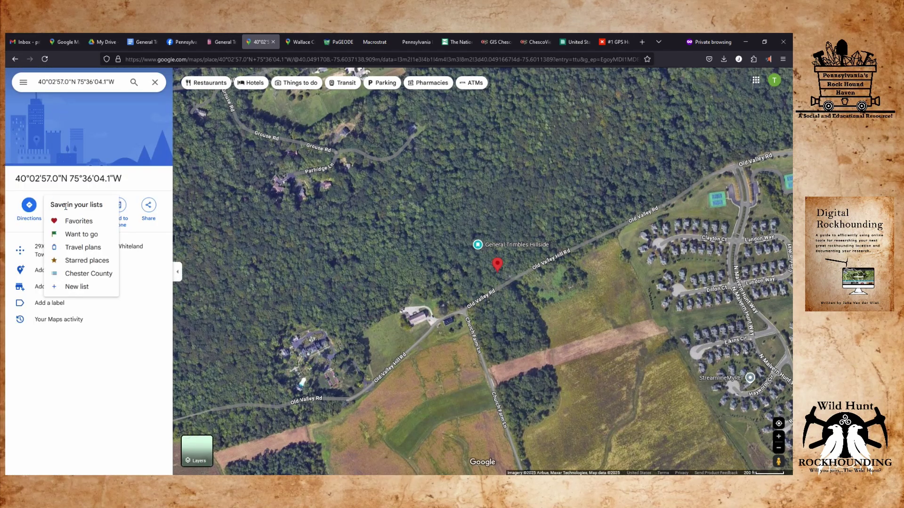
Save the point to the Chester County list.
{"action": "left_click", "coordinate": [94, 277]}
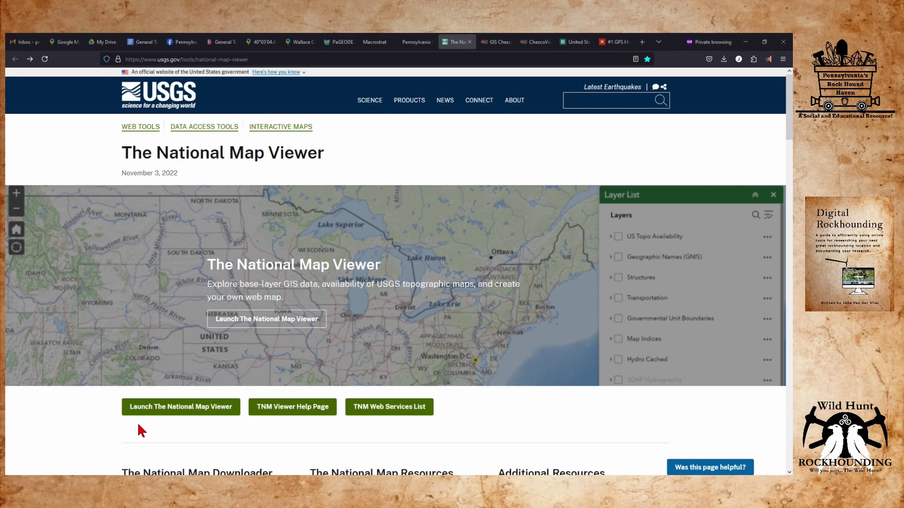
Launch The National Map Viewer and search for the coordinates 40°03'04.4"N 75°35'23.1"W.
{"action": "left_click", "coordinate": [153, 407]}
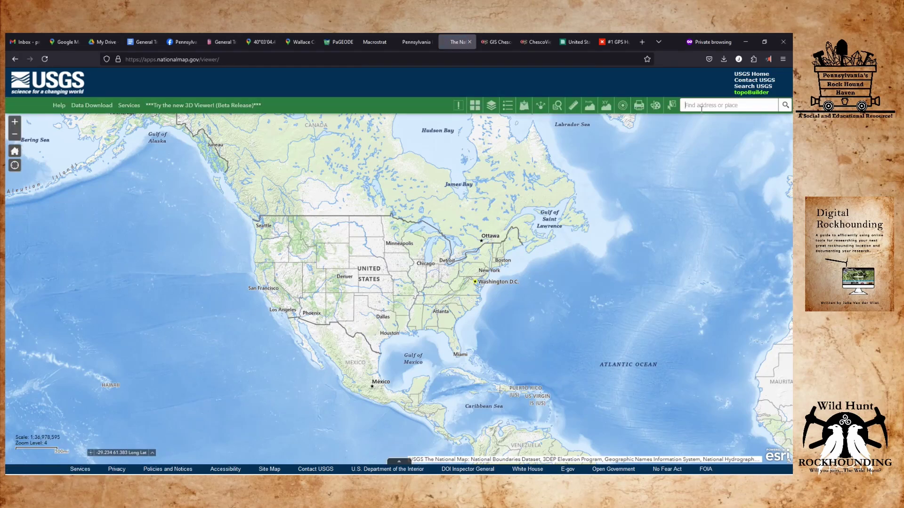
{"action": "left_click", "coordinate": [699, 107]}
{"action": "type", "text": "40°03'04.4\"N 75°35'23.1\"W"}
{"action": "left_click", "coordinate": [785, 105]}
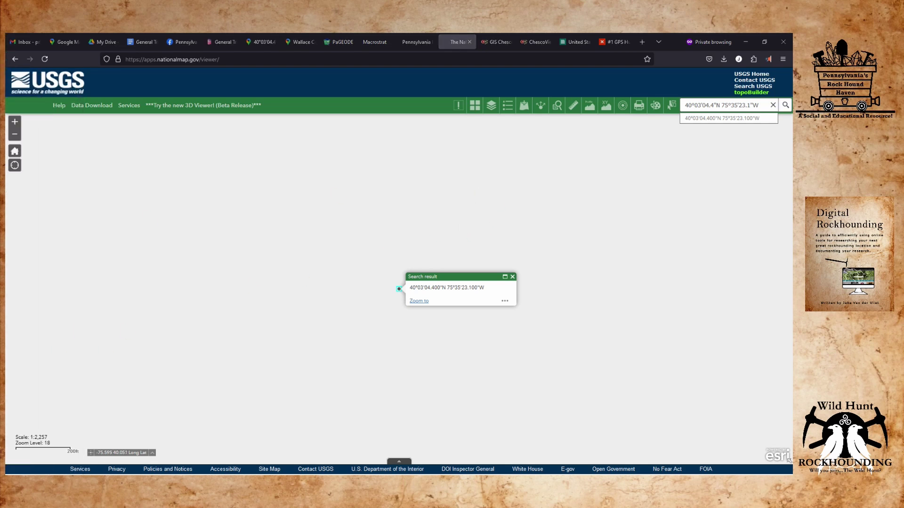
Zoom out, reframe the map, and zoom in on the searched point.
{"action": "scroll", "coordinate": [344, 286], "scroll_direction": "down", "scroll_amount": 2}
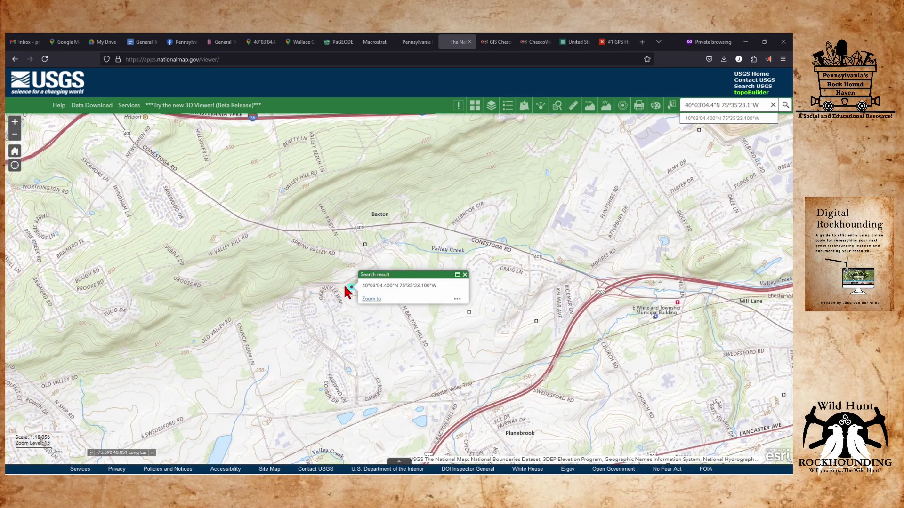
{"action": "left_click_drag", "start_coordinate": [274, 300], "coordinate": [328, 296]}
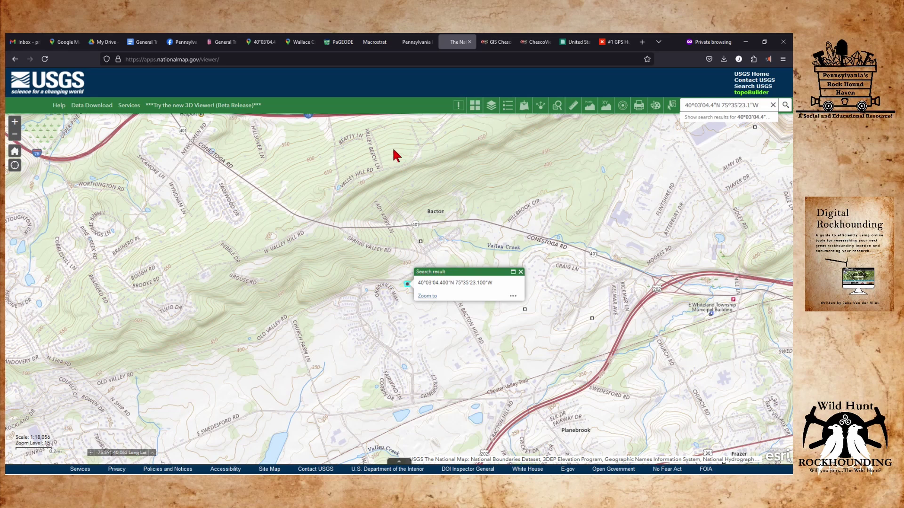
{"action": "double_click", "coordinate": [403, 286]}
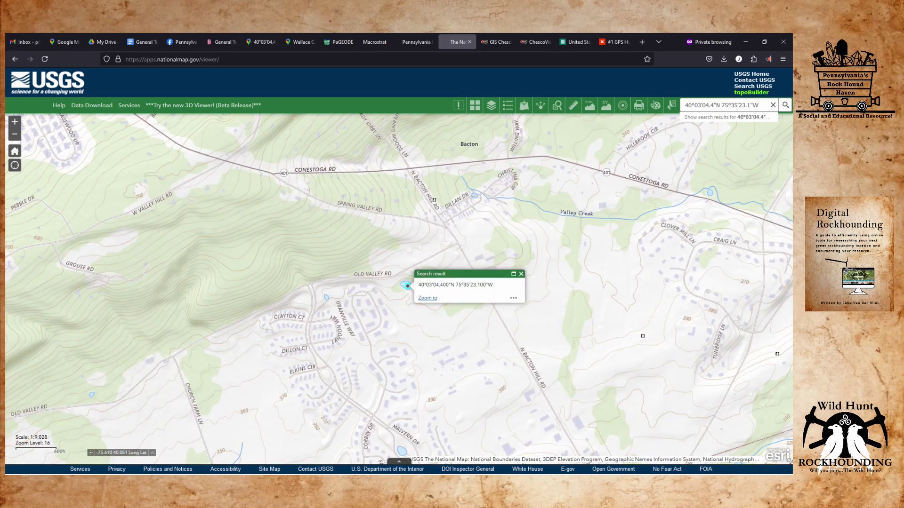
Preview the Shaded Relief and Light Gray Canvas basemaps, then apply USGS National Map.
{"action": "left_click", "coordinate": [475, 107]}
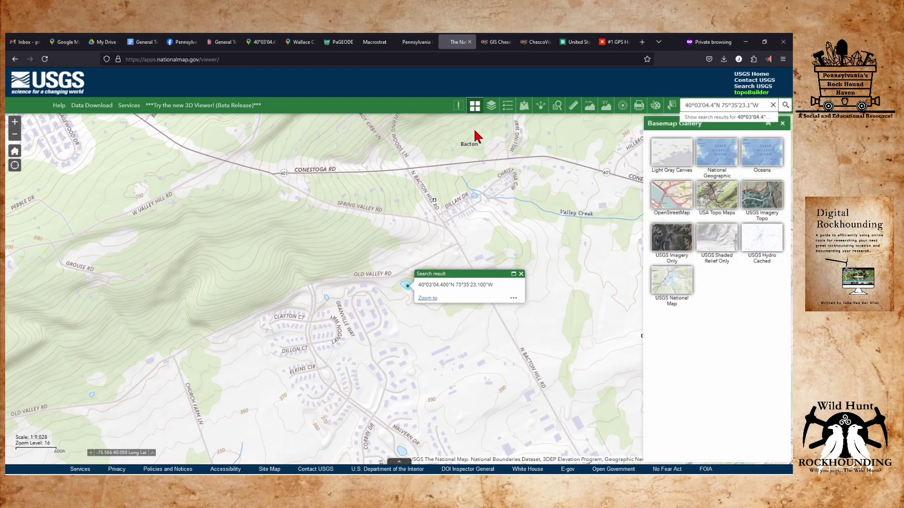
{"action": "left_click", "coordinate": [716, 239]}
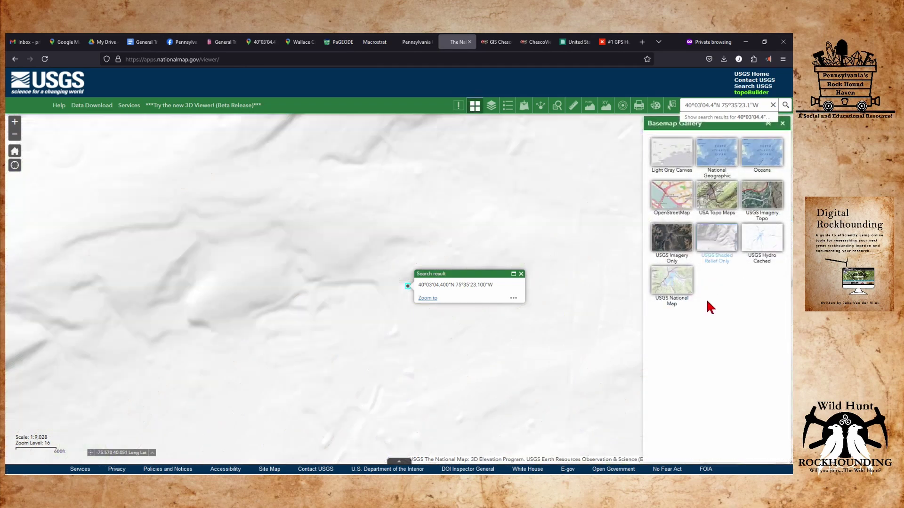
{"action": "left_click", "coordinate": [673, 155]}
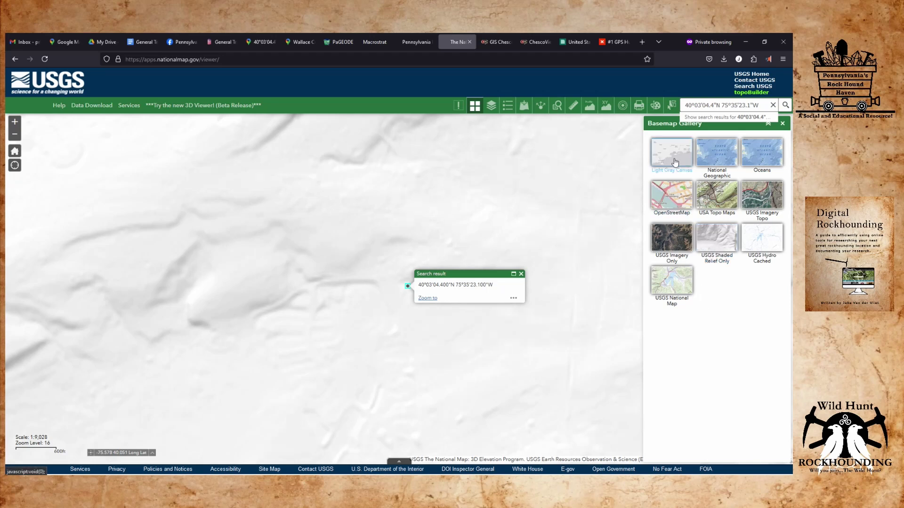
{"action": "scroll", "coordinate": [383, 259], "scroll_direction": "down", "scroll_amount": 2}
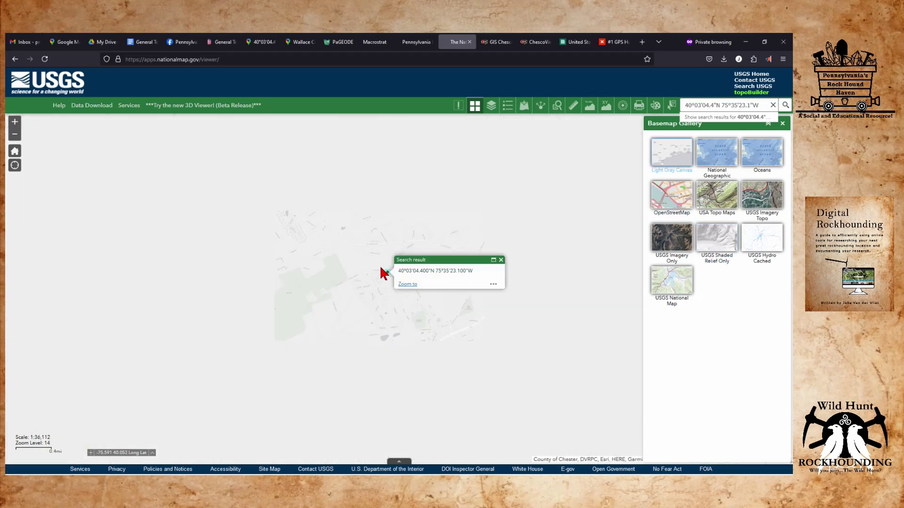
{"action": "left_click_drag", "start_coordinate": [421, 230], "coordinate": [397, 251]}
{"action": "left_click", "coordinate": [671, 281]}
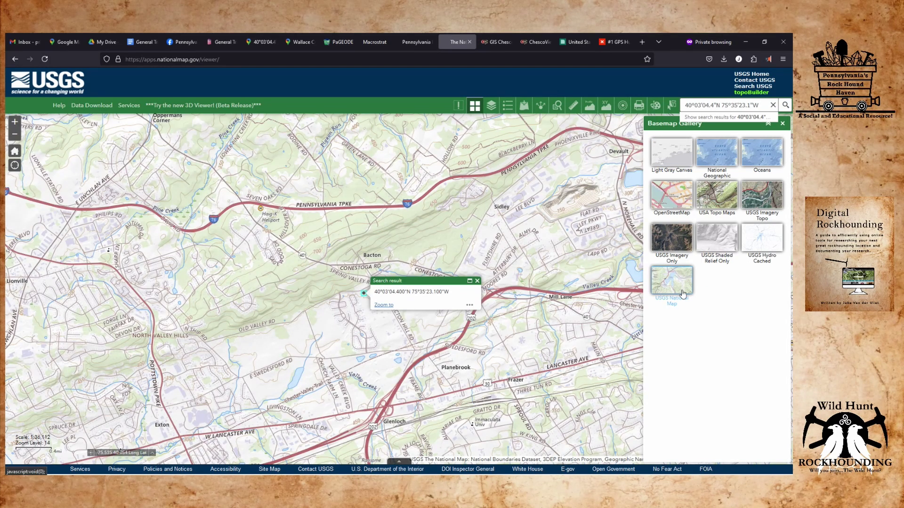
Pan left, compare USA Topo Maps and Light Gray Canvas, then return to USGS National Map.
{"action": "left_click_drag", "start_coordinate": [500, 270], "coordinate": [469, 268]}
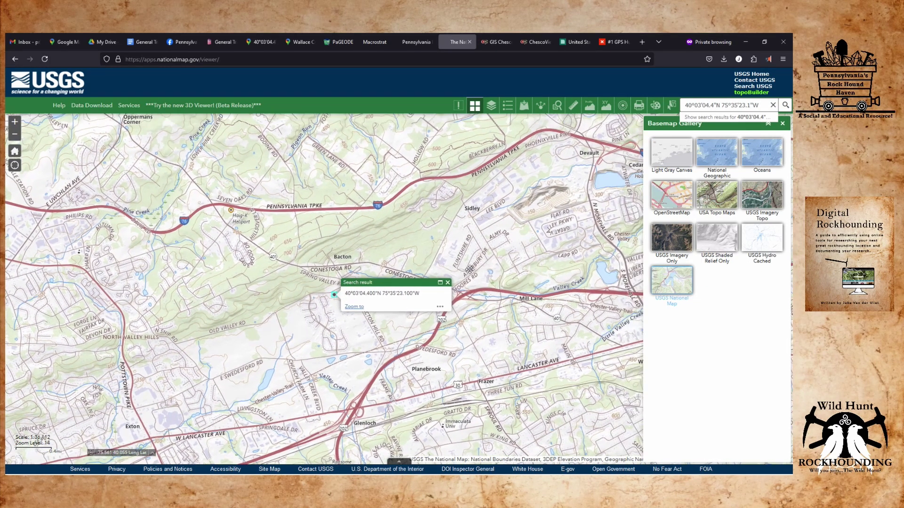
{"action": "left_click_drag", "start_coordinate": [470, 269], "coordinate": [424, 271]}
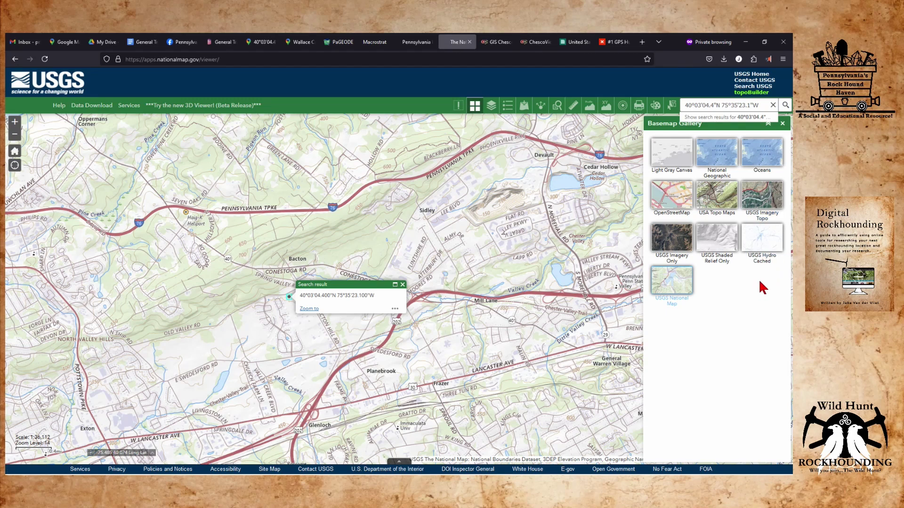
{"action": "left_click", "coordinate": [728, 201]}
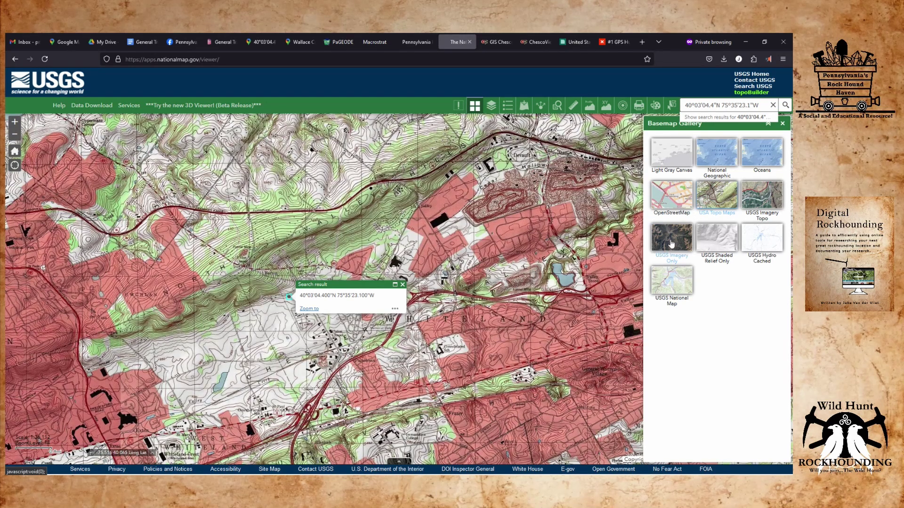
{"action": "left_click", "coordinate": [672, 163]}
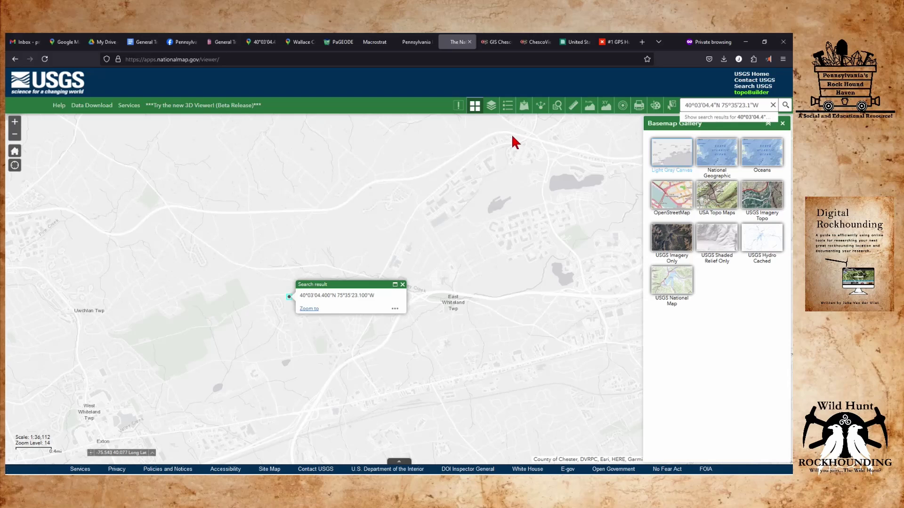
{"action": "left_click", "coordinate": [670, 281]}
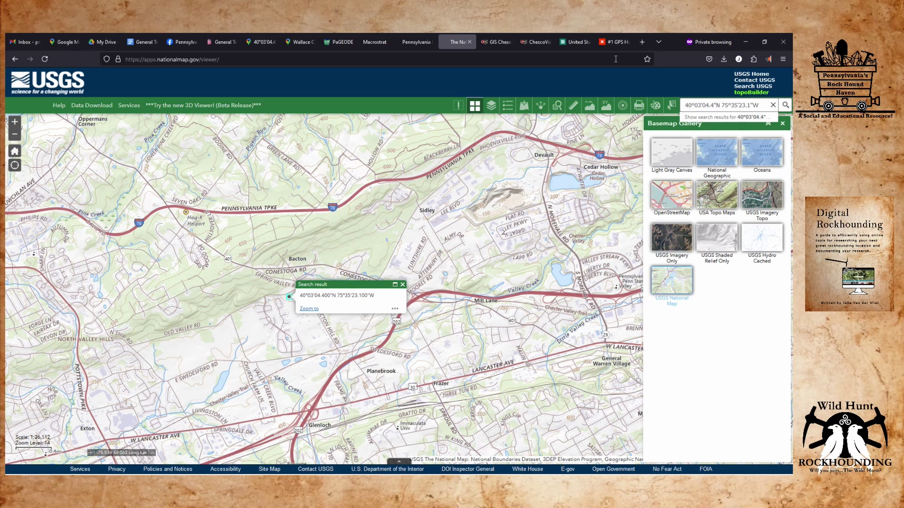
Turn on the 3DEP Elevation - Hillshade Stretched layer and pan the relief view up and right.
{"action": "left_click", "coordinate": [490, 104]}
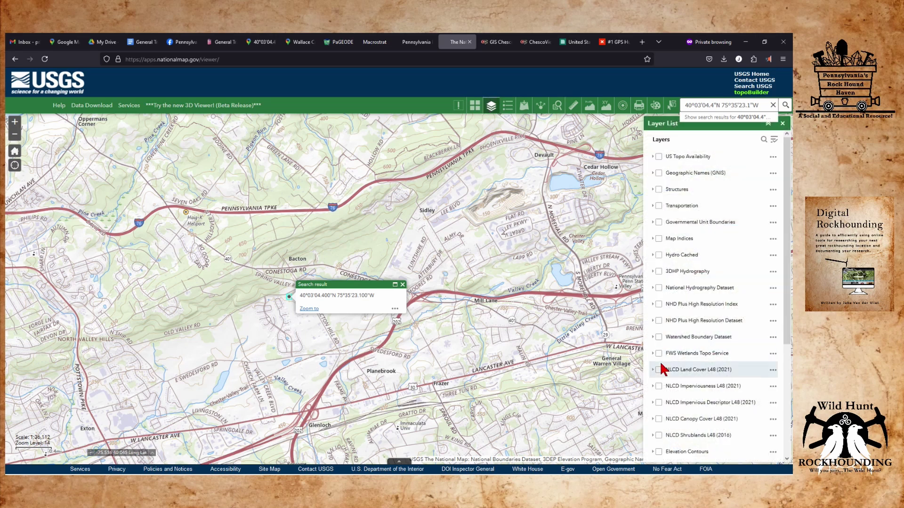
{"action": "scroll", "coordinate": [676, 348], "scroll_direction": "down", "scroll_amount": 3}
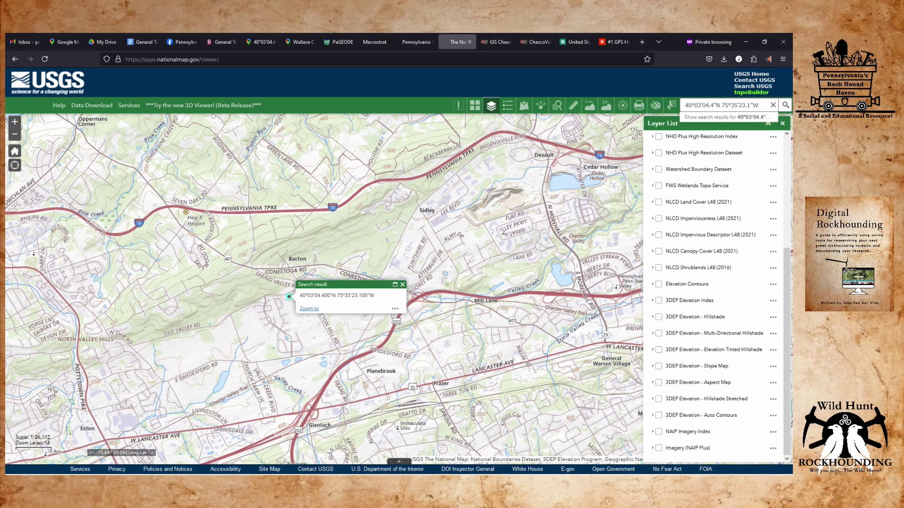
{"action": "left_click", "coordinate": [658, 400]}
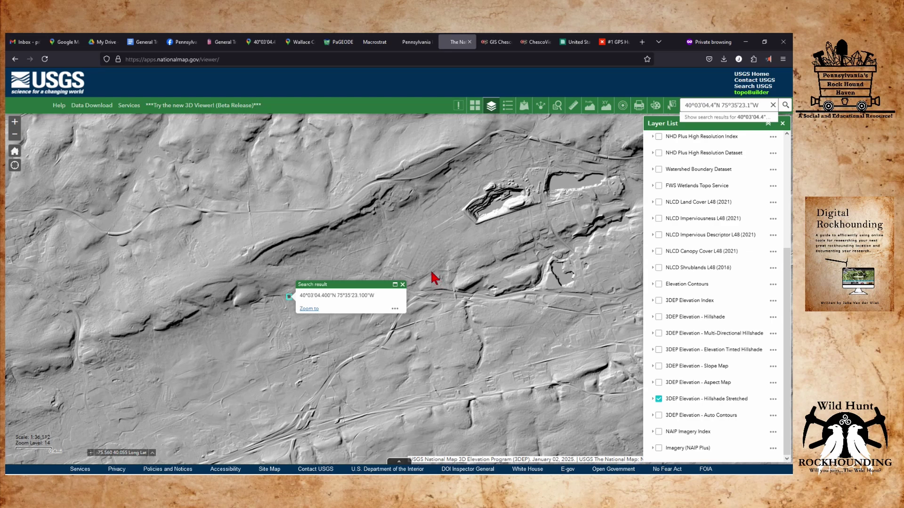
{"action": "left_click_drag", "start_coordinate": [259, 302], "coordinate": [407, 238]}
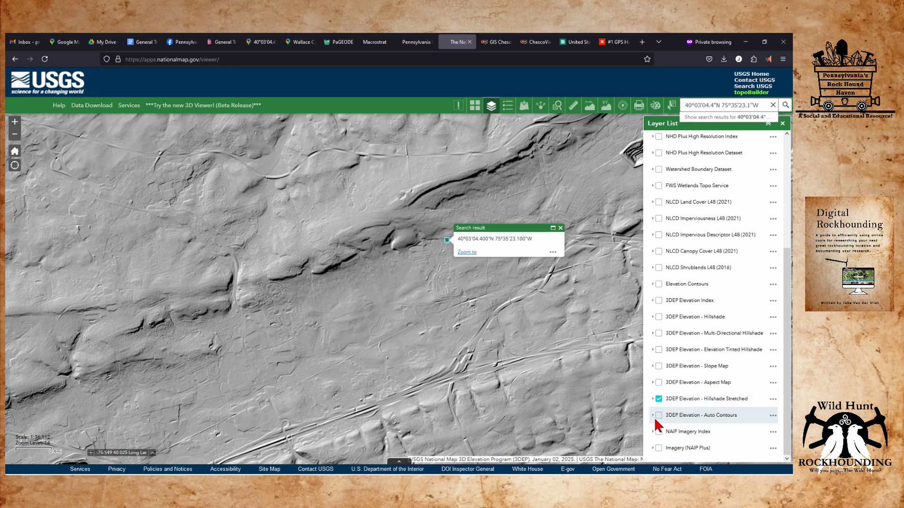
Replace Hillshade Stretched with the 3DEP Elevation - Slope Map layer after briefly trying Multi-Directional Hillshade.
{"action": "left_click", "coordinate": [658, 399]}
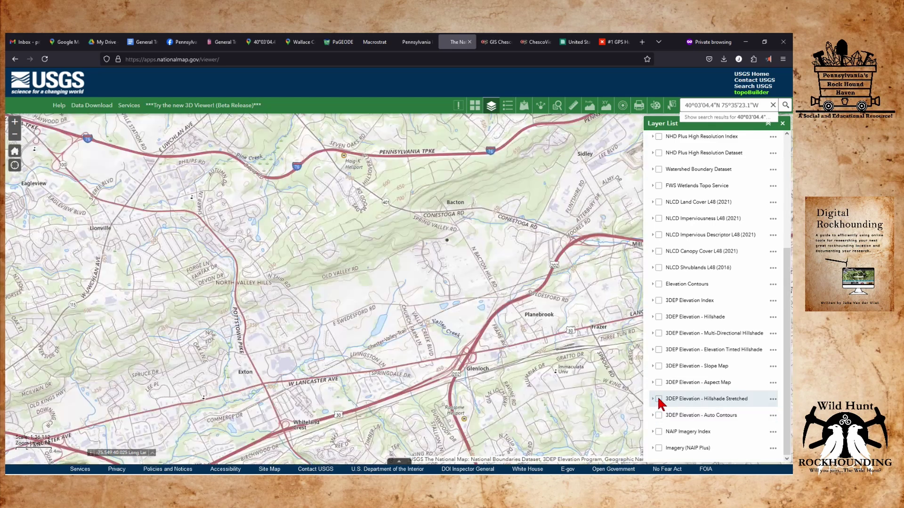
{"action": "left_click", "coordinate": [658, 334]}
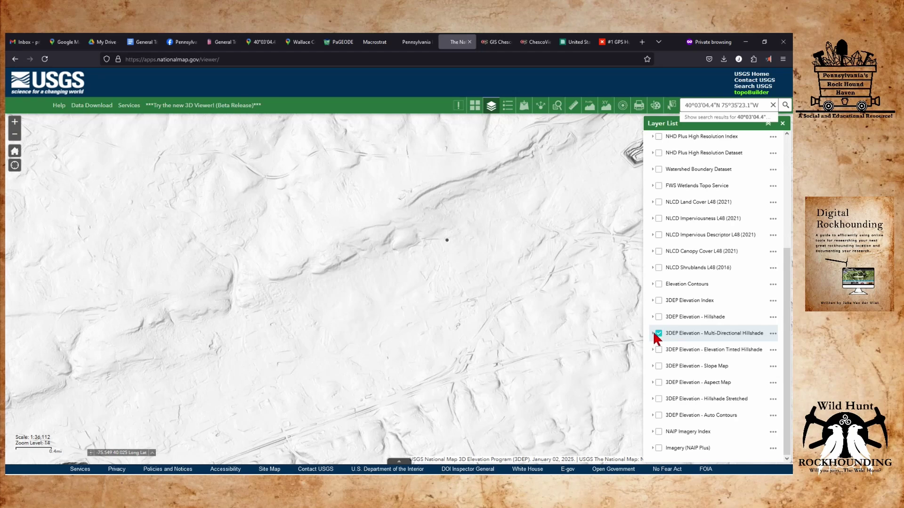
{"action": "left_click", "coordinate": [659, 334]}
{"action": "left_click", "coordinate": [659, 366]}
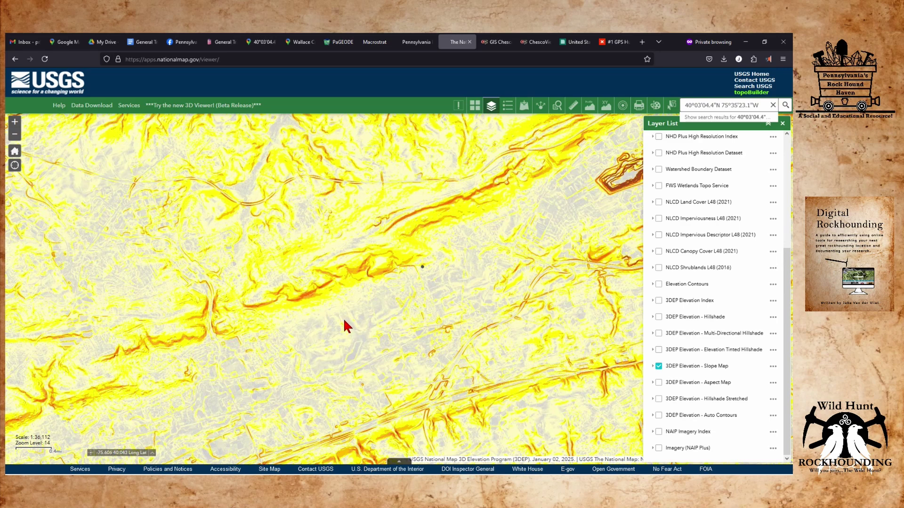
Zoom in and pan the slope map to reveal the quarry pits.
{"action": "scroll", "coordinate": [339, 301], "scroll_direction": "up", "scroll_amount": 1}
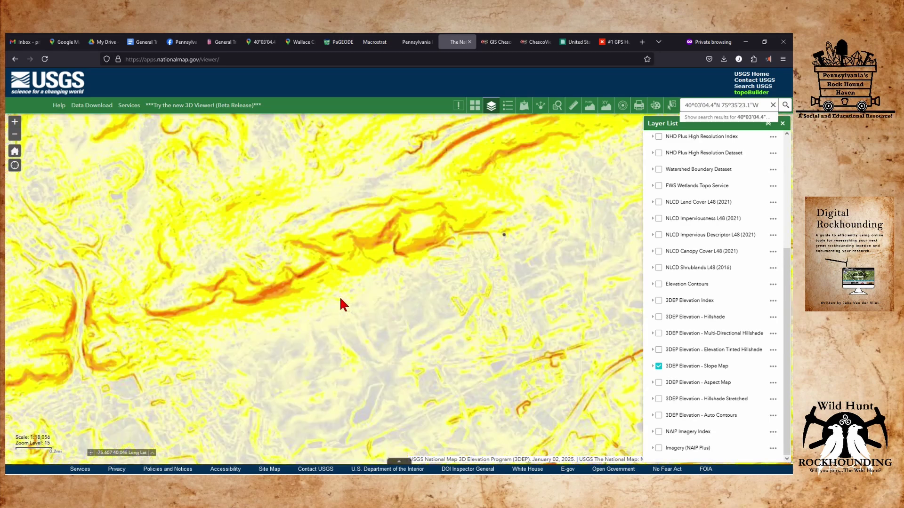
{"action": "left_click_drag", "start_coordinate": [340, 301], "coordinate": [7, 321]}
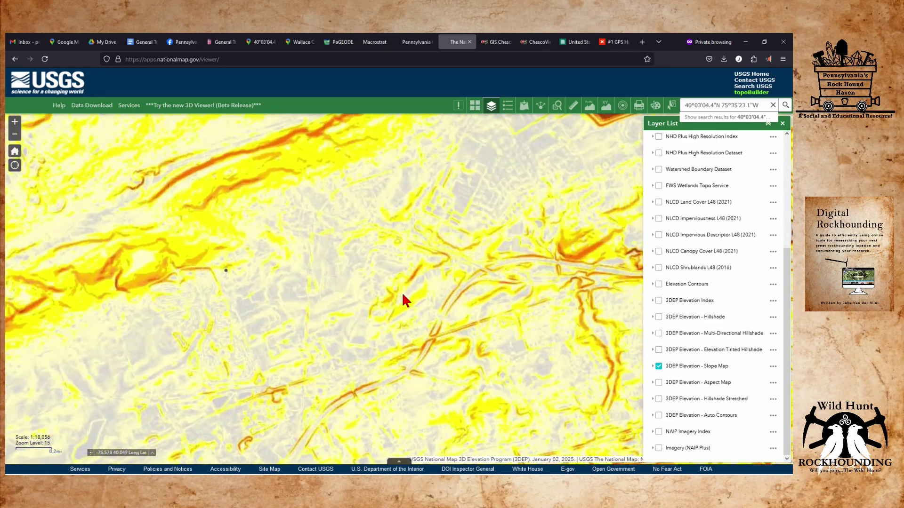
{"action": "mouse_move", "coordinate": [362, 259]}
{"action": "left_mouse_down"}
{"action": "mouse_move", "coordinate": [110, 414]}
{"action": "mouse_move", "coordinate": [258, 273]}
{"action": "mouse_move", "coordinate": [444, 302]}
{"action": "left_mouse_up"}
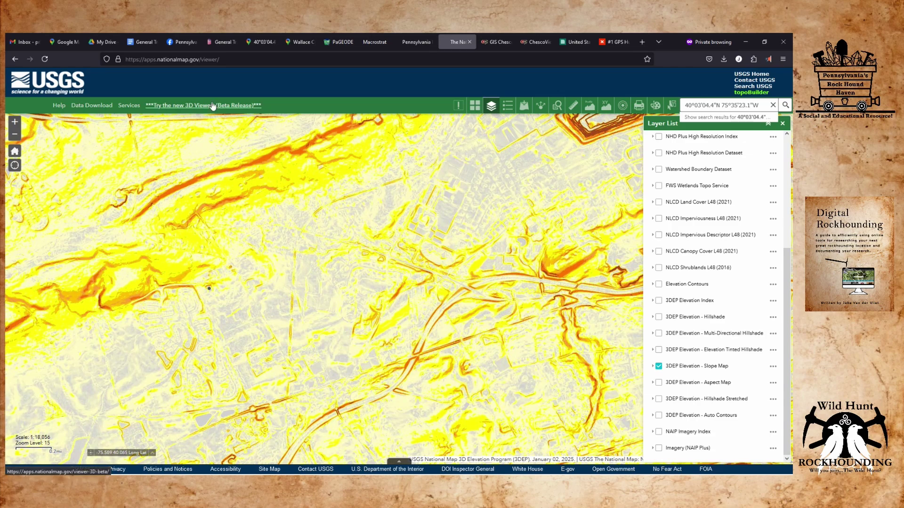
{"action": "left_click", "coordinate": [260, 40]}
Look around the satellite imagery south and east of the mine, then return to the close-up.
{"action": "mouse_move", "coordinate": [771, 258]}
{"action": "left_mouse_down"}
{"action": "mouse_move", "coordinate": [393, 258]}
{"action": "mouse_move", "coordinate": [379, 239]}
{"action": "mouse_move", "coordinate": [356, 244]}
{"action": "left_mouse_up"}
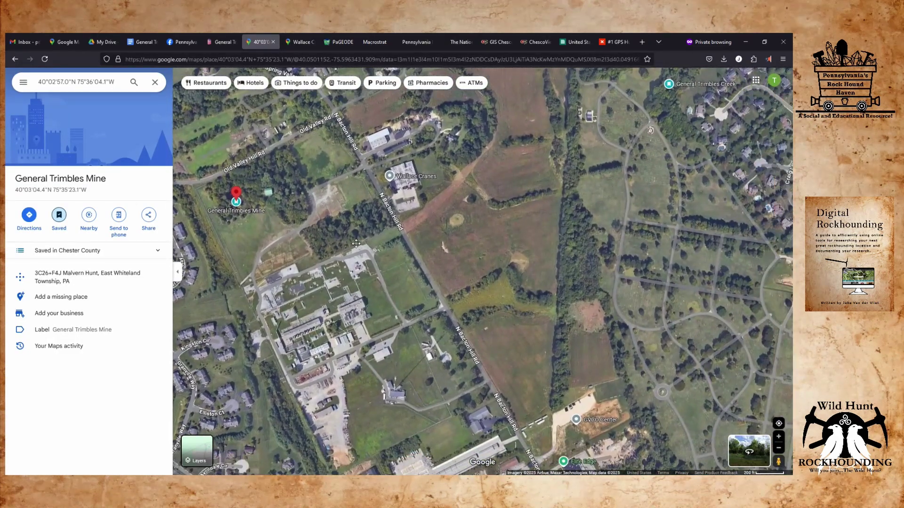
{"action": "scroll", "coordinate": [497, 233], "scroll_direction": "down", "scroll_amount": 2}
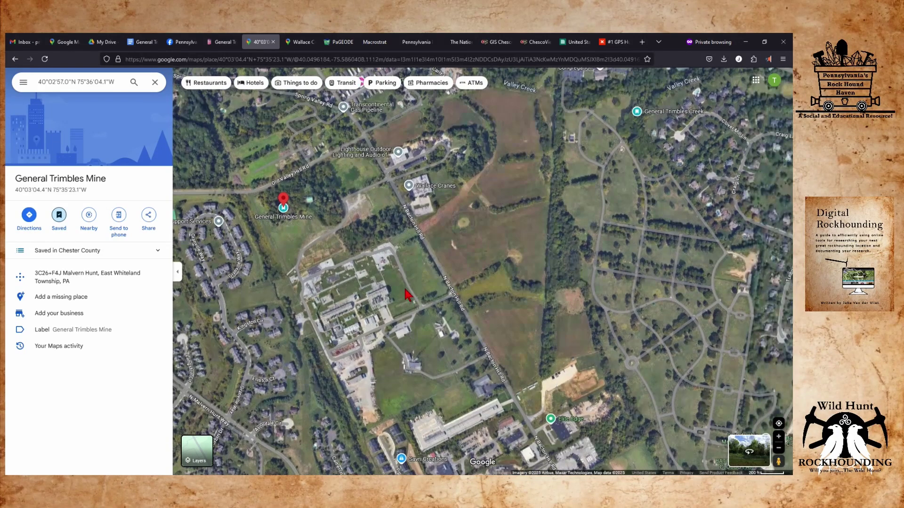
{"action": "left_click_drag", "start_coordinate": [383, 272], "coordinate": [366, 206]}
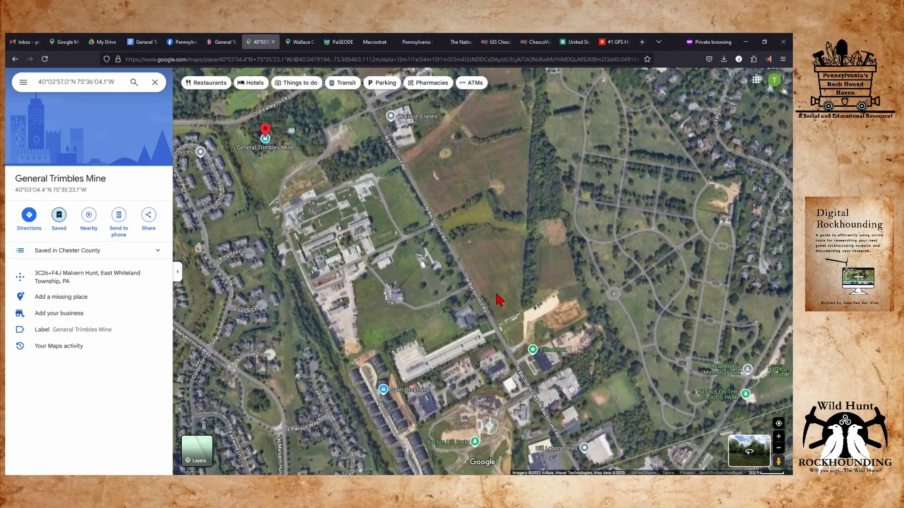
{"action": "left_click_drag", "start_coordinate": [515, 226], "coordinate": [402, 300]}
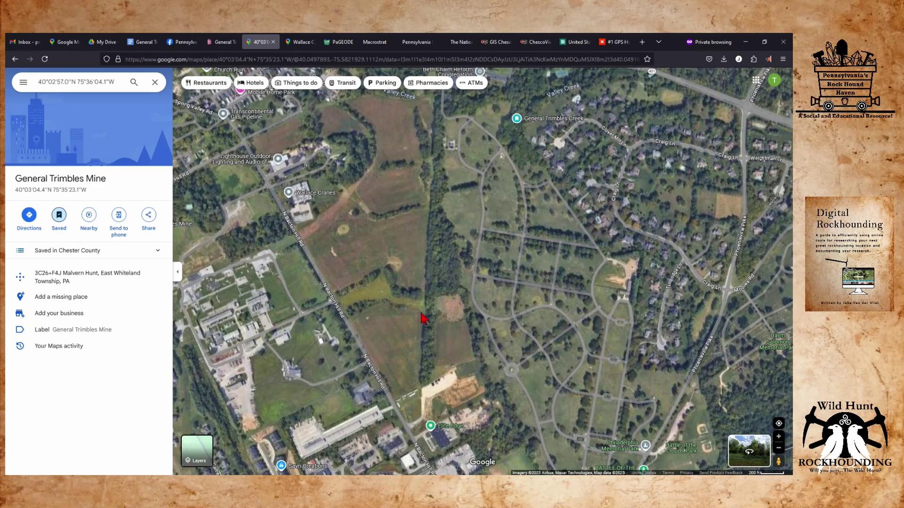
{"action": "scroll", "coordinate": [422, 318], "scroll_direction": "down", "scroll_amount": 2}
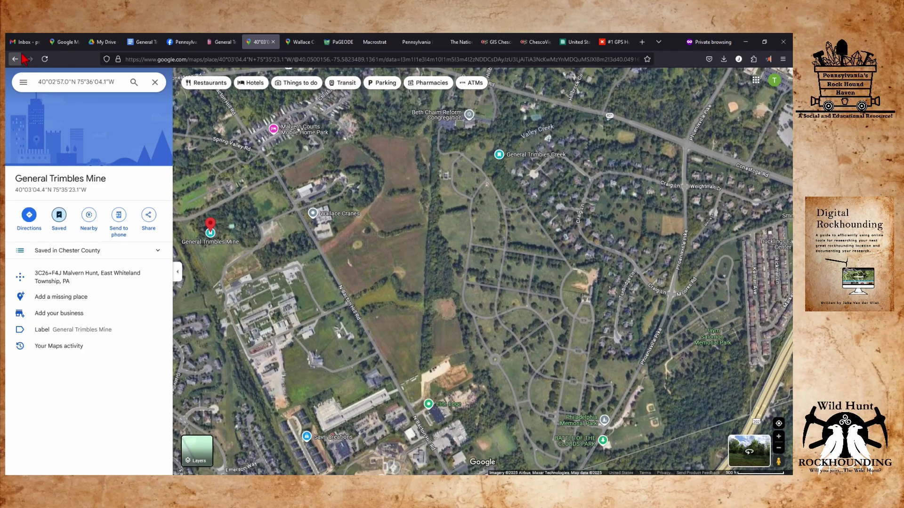
{"action": "left_click", "coordinate": [16, 58]}
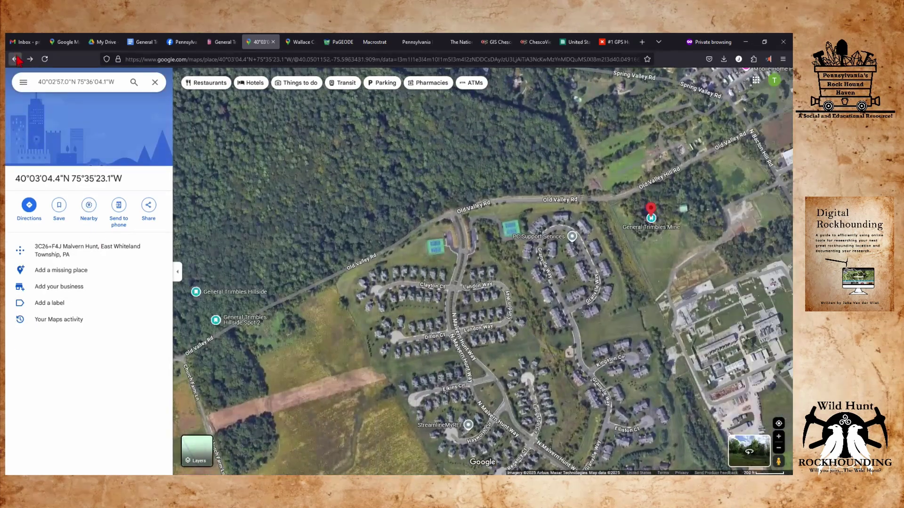
Open General Trimbles Creek from the Chester County saved list and copy its coordinates.
{"action": "left_click", "coordinate": [23, 82]}
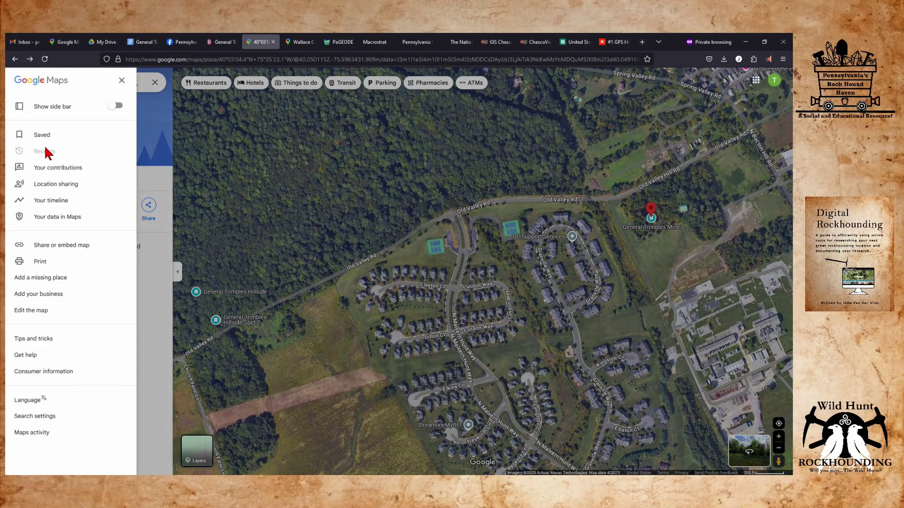
{"action": "left_click", "coordinate": [41, 135]}
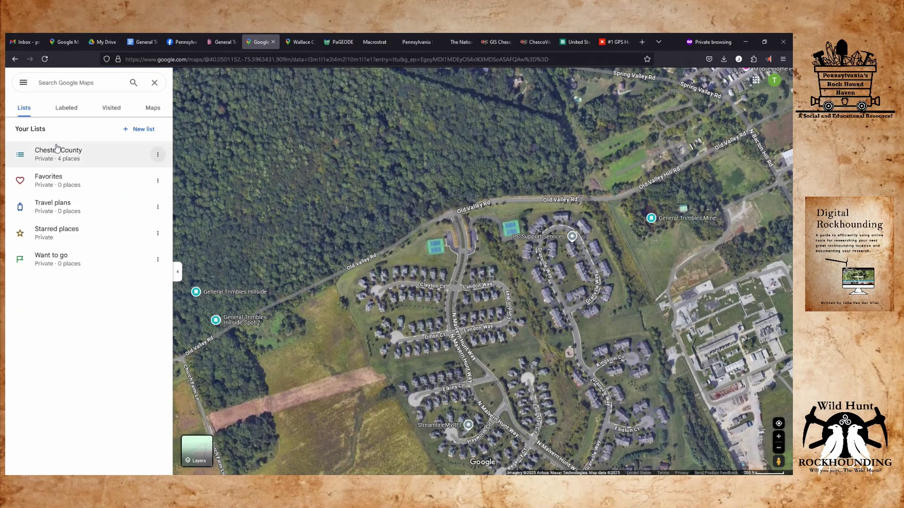
{"action": "left_click", "coordinate": [57, 149]}
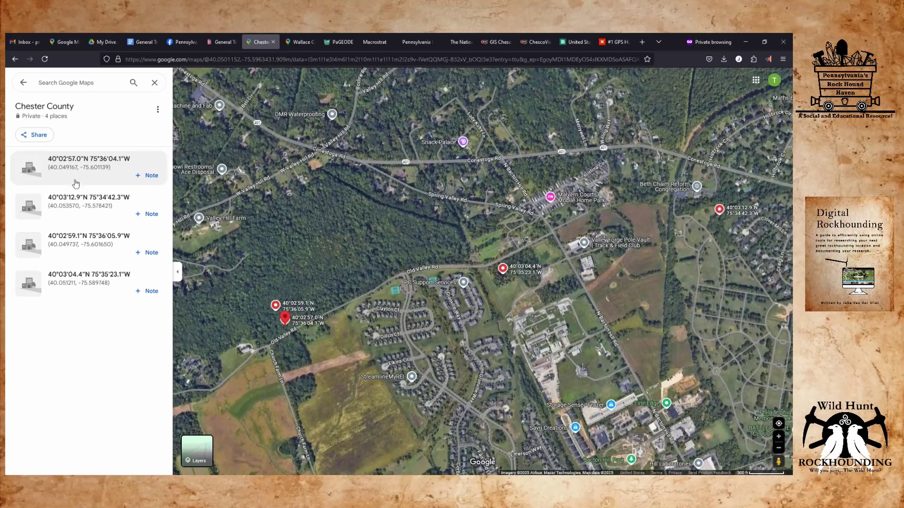
{"action": "left_click", "coordinate": [80, 200]}
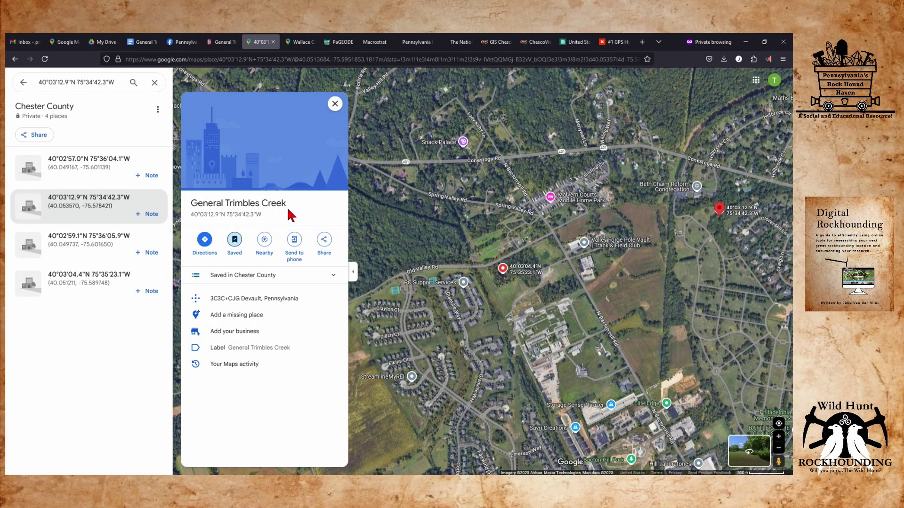
{"action": "left_click_drag", "start_coordinate": [273, 216], "coordinate": [191, 215]}
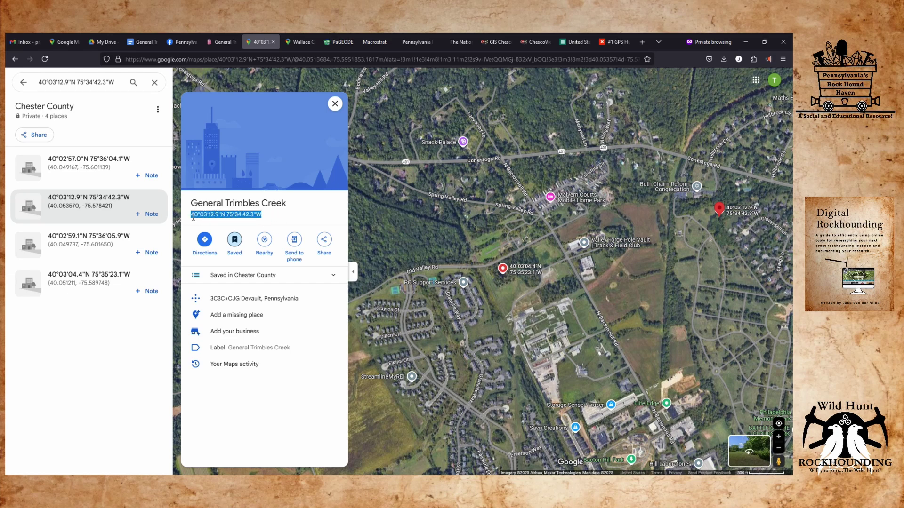
{"action": "right_click", "coordinate": [192, 217]}
{"action": "left_click", "coordinate": [206, 227]}
Search The National Map for the pasted creek coordinates 40°03'12.9"N 75°34'42.3"W.
{"action": "left_click", "coordinate": [455, 43]}
{"action": "triple_click", "coordinate": [706, 105]}
{"action": "right_click", "coordinate": [706, 105]}
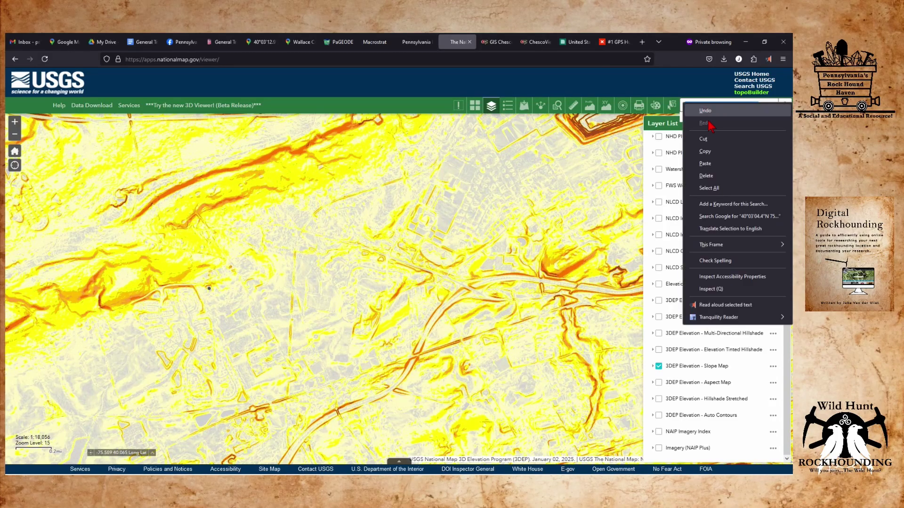
{"action": "left_click", "coordinate": [713, 163]}
{"action": "key", "text": "Return"}
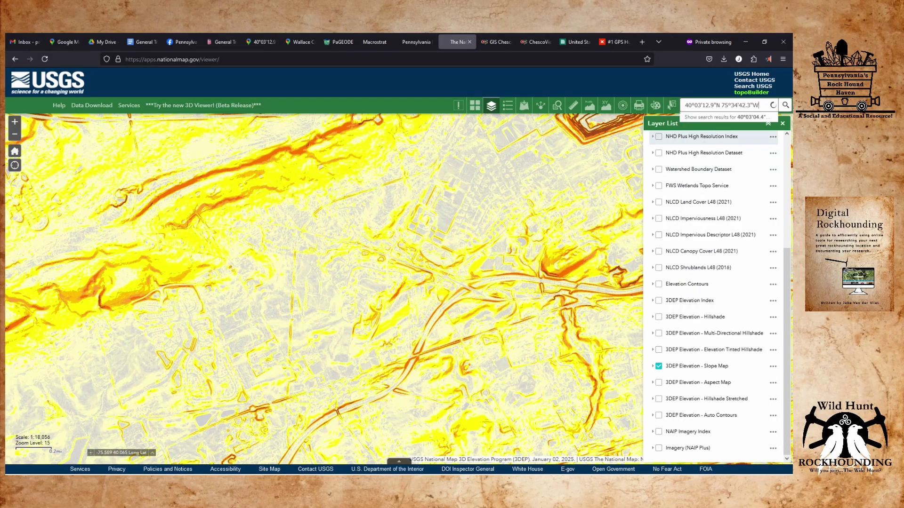
Zoom out and pan the slope map west of the creek.
{"action": "scroll", "coordinate": [334, 289], "scroll_direction": "down", "scroll_amount": 1}
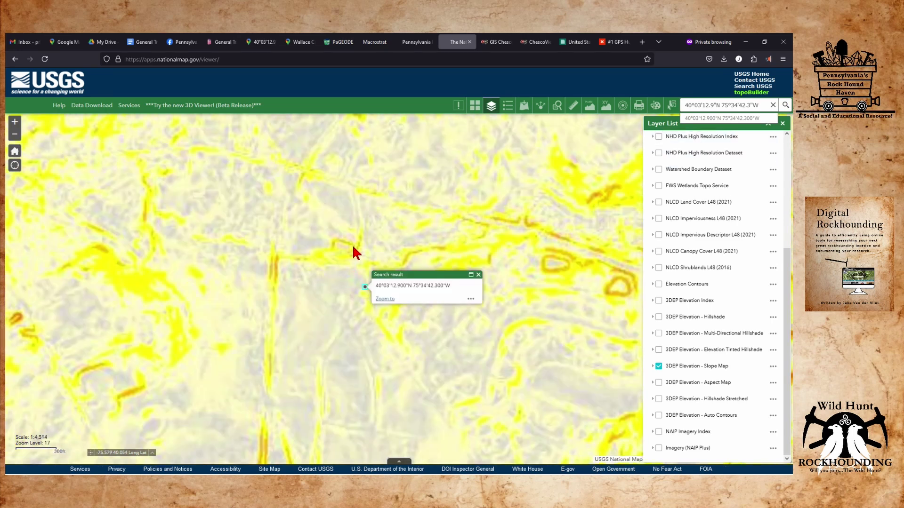
{"action": "left_click_drag", "start_coordinate": [338, 246], "coordinate": [281, 269]}
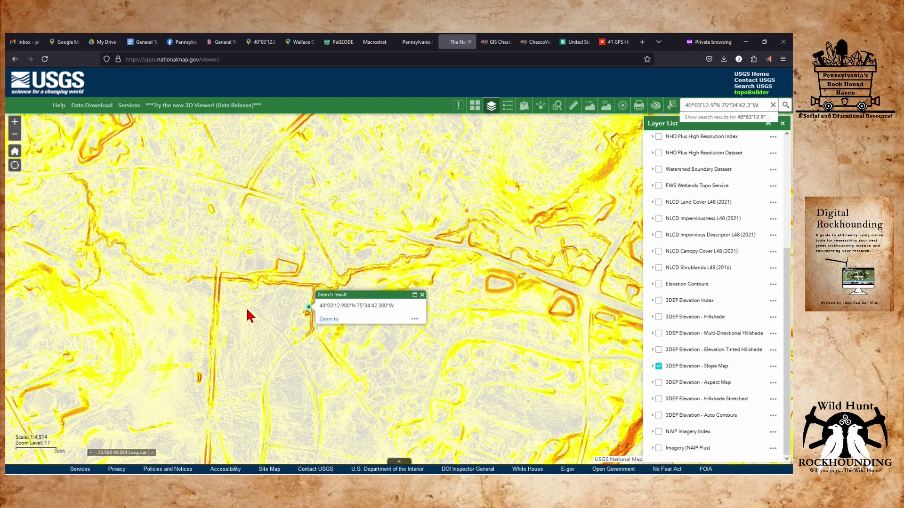
{"action": "left_click_drag", "start_coordinate": [71, 339], "coordinate": [311, 304]}
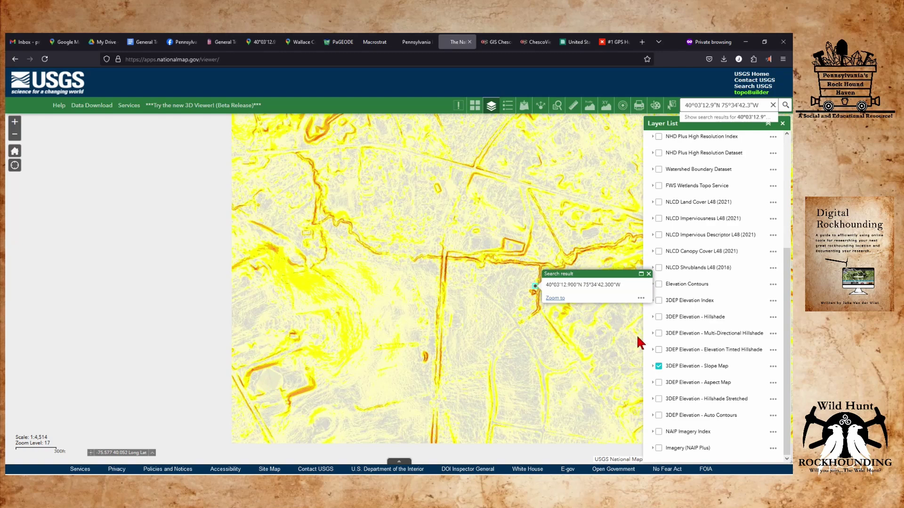
Swap the slope map for Hillshade Stretched, survey south of the site, and open Measurement.
{"action": "left_click", "coordinate": [658, 366]}
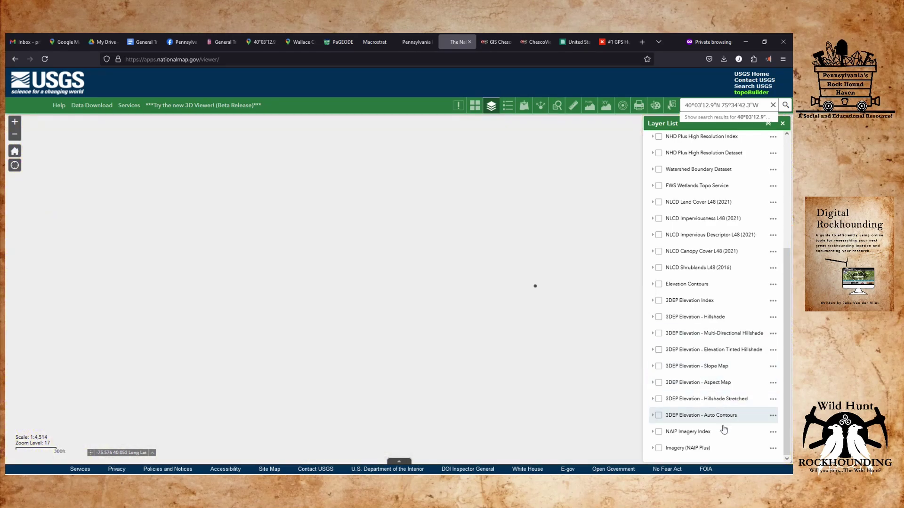
{"action": "left_click", "coordinate": [659, 398]}
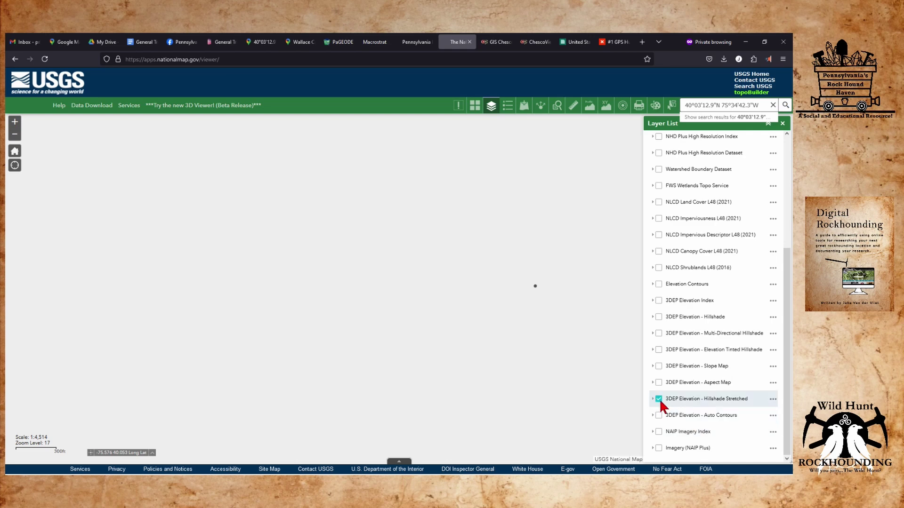
{"action": "scroll", "coordinate": [298, 259], "scroll_direction": "down", "scroll_amount": 1}
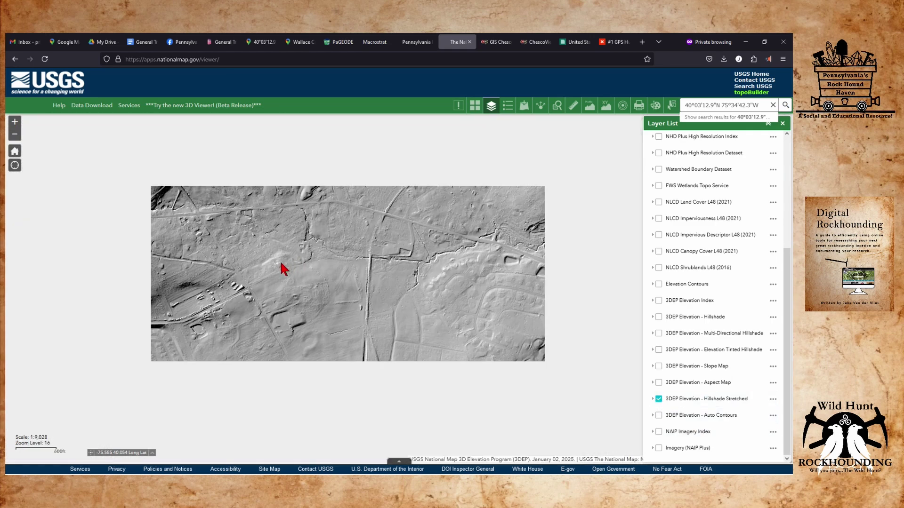
{"action": "left_click_drag", "start_coordinate": [220, 246], "coordinate": [384, 316]}
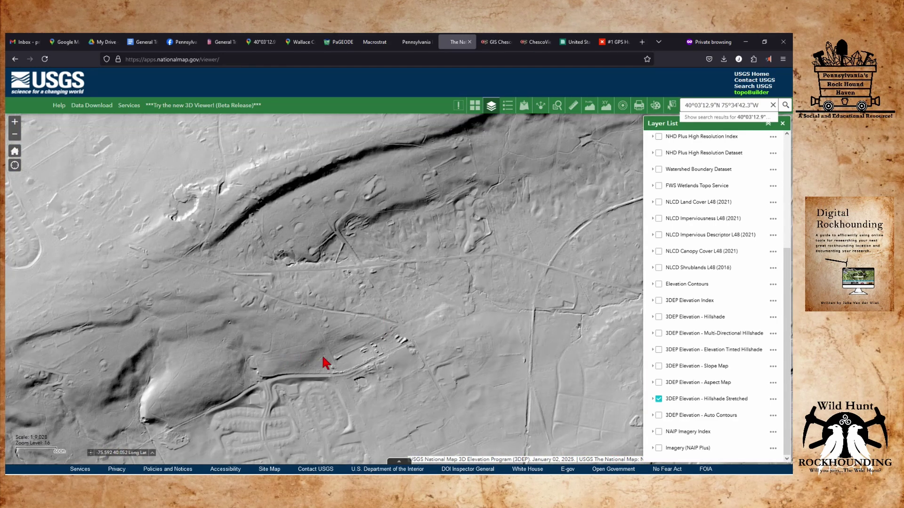
{"action": "left_click_drag", "start_coordinate": [323, 359], "coordinate": [308, 276]}
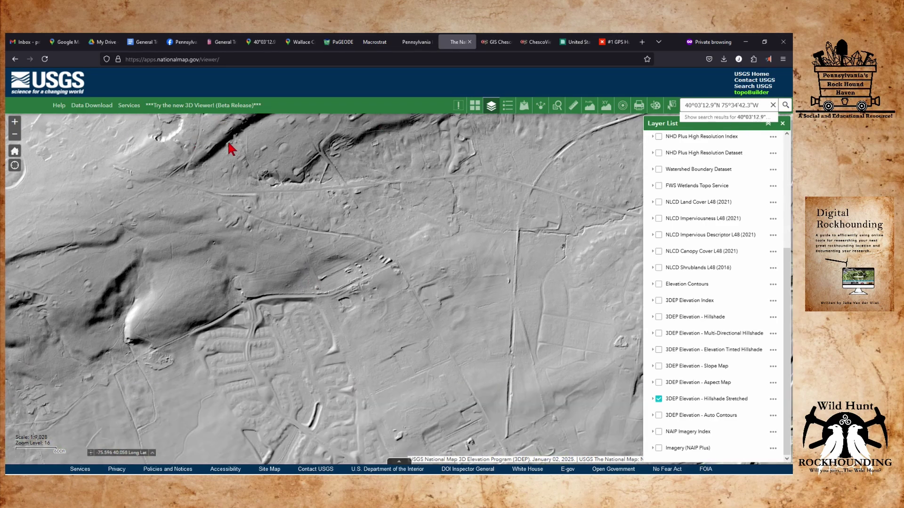
{"action": "left_click_drag", "start_coordinate": [149, 313], "coordinate": [216, 249]}
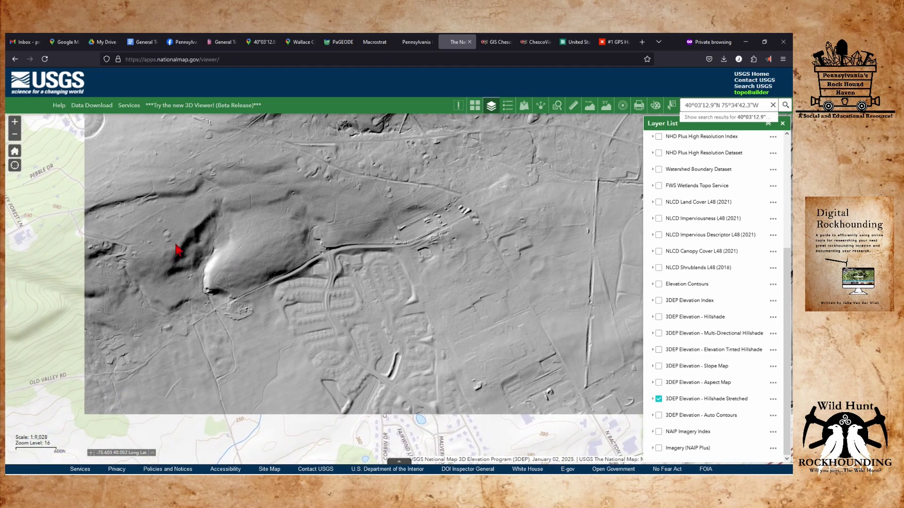
{"action": "scroll", "coordinate": [194, 253], "scroll_direction": "up", "scroll_amount": 1}
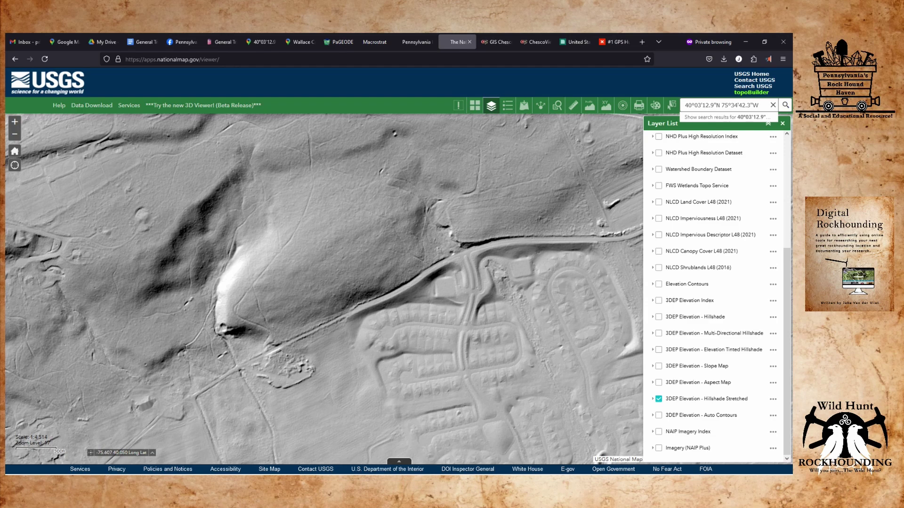
{"action": "left_click", "coordinate": [573, 106]}
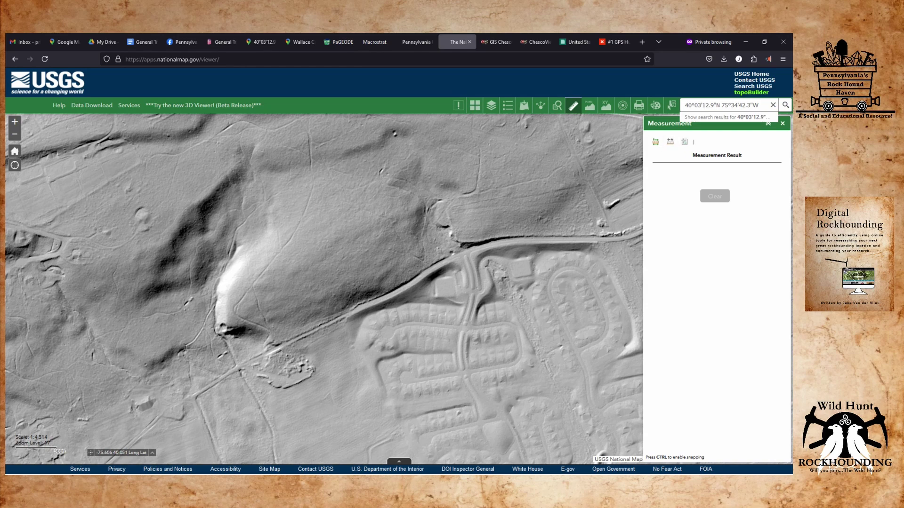
Mark a point on the ridge above the hill toe with the Location measurement.
{"action": "left_click", "coordinate": [684, 143]}
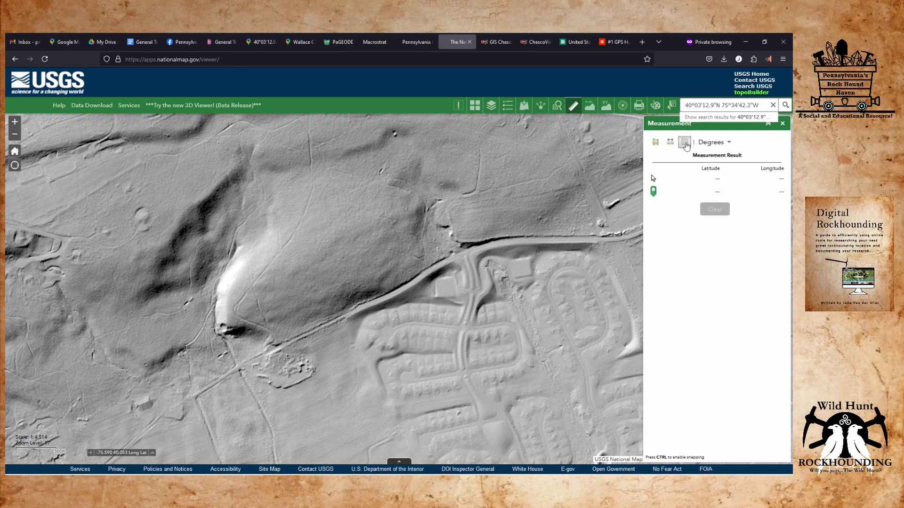
{"action": "left_click", "coordinate": [228, 331]}
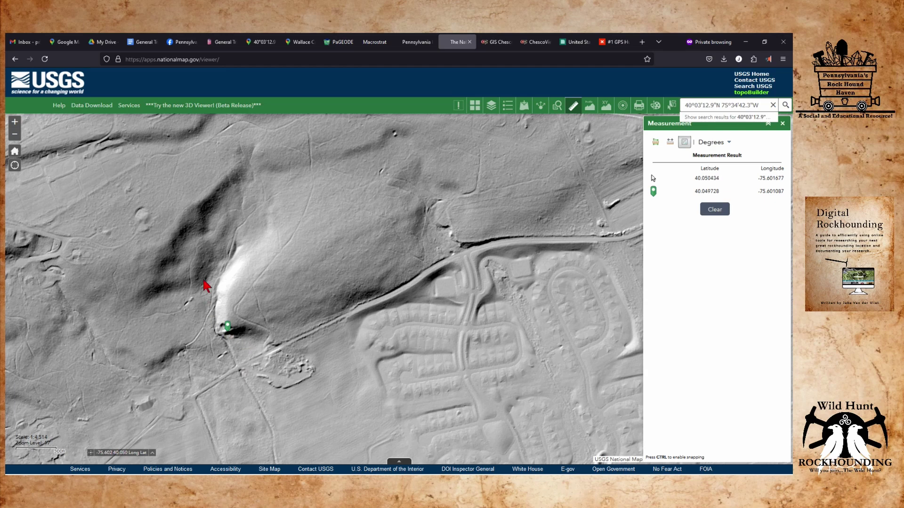
{"action": "left_click", "coordinate": [193, 245]}
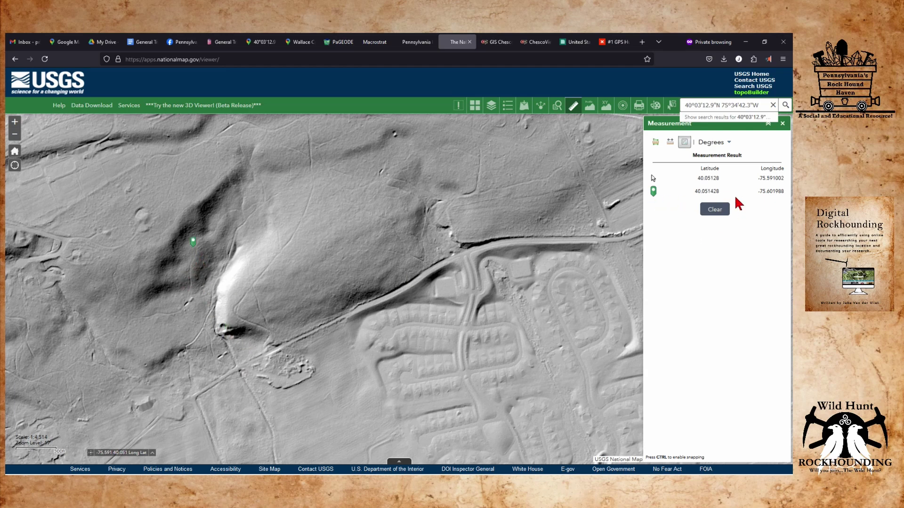
{"action": "left_click", "coordinate": [488, 314]}
{"action": "left_click", "coordinate": [236, 332]}
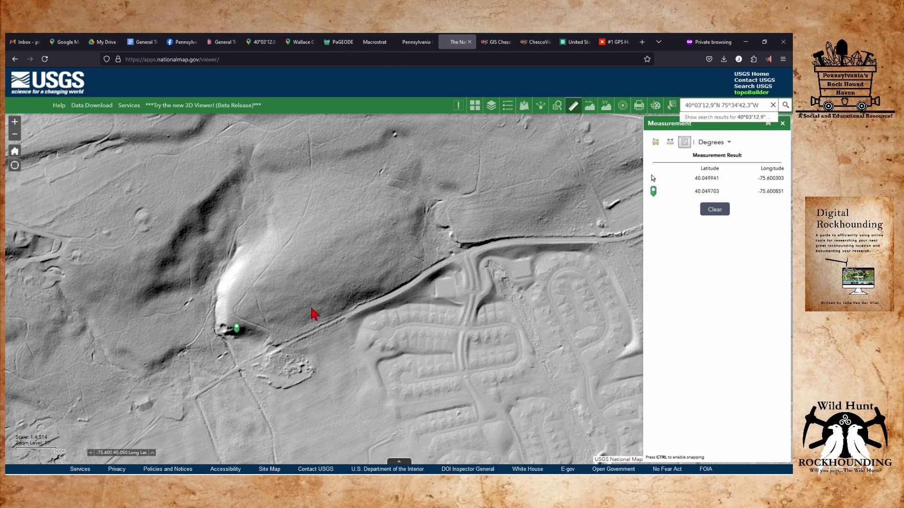
{"action": "left_click", "coordinate": [206, 203]}
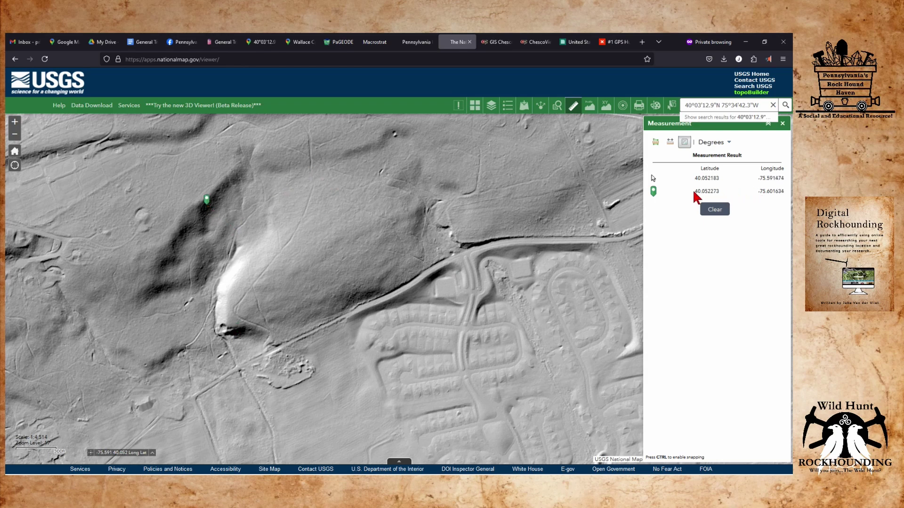
Copy the ridge point's coordinates 40.052273, -75.601634.
{"action": "left_click_drag", "start_coordinate": [692, 191], "coordinate": [784, 196]}
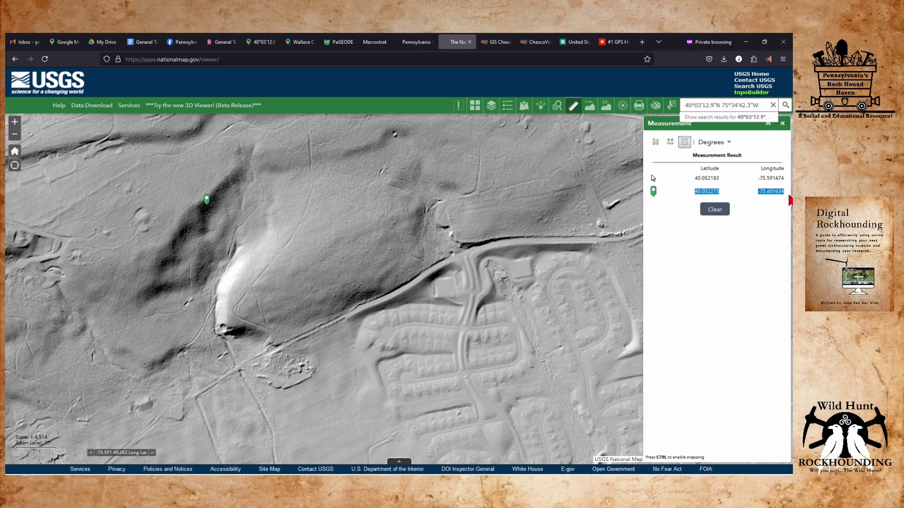
{"action": "right_click", "coordinate": [782, 194]}
{"action": "left_click", "coordinate": [772, 202]}
{"action": "left_click", "coordinate": [300, 42]}
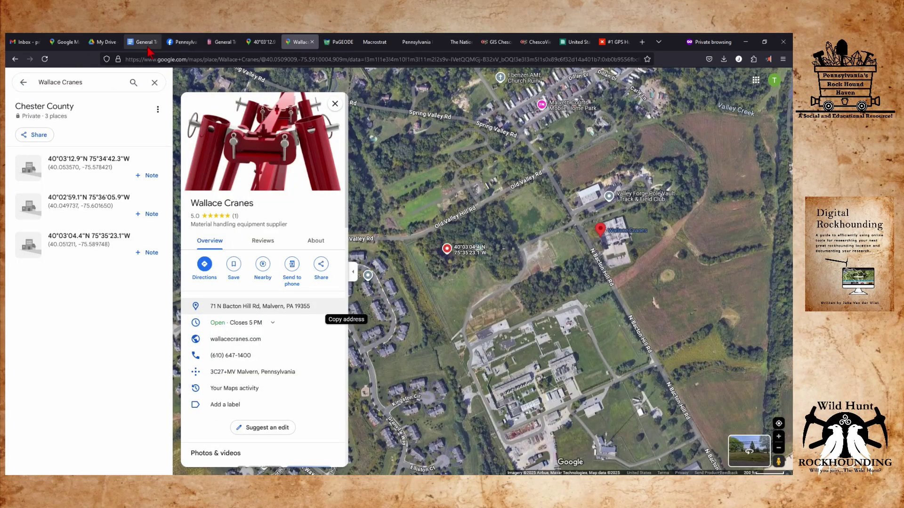
Search Google Maps for the copied ridge coordinates 40.052273, -75.601634.
{"action": "left_click", "coordinate": [147, 43]}
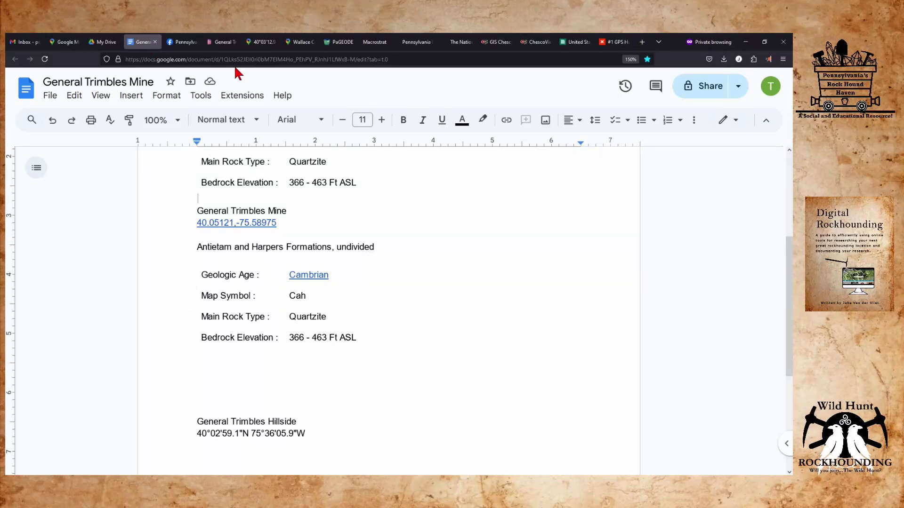
{"action": "left_click", "coordinate": [263, 43]}
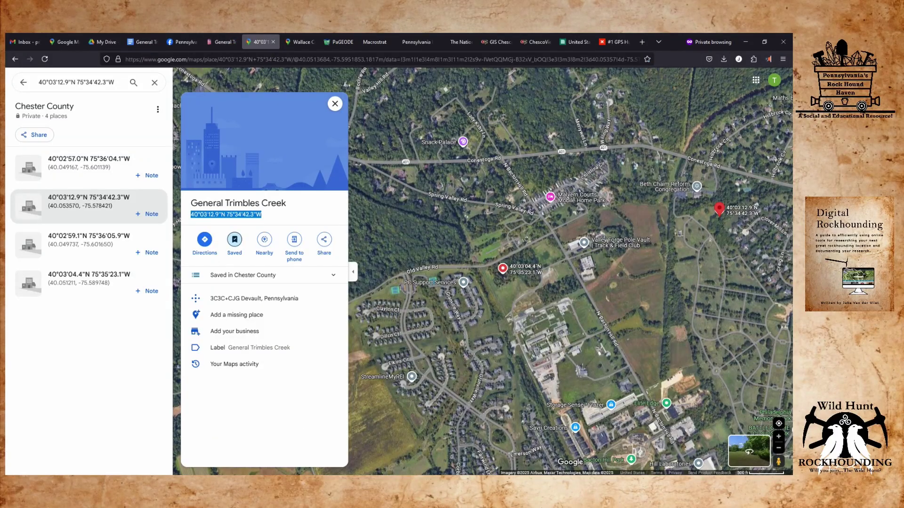
{"action": "left_click", "coordinate": [87, 81]}
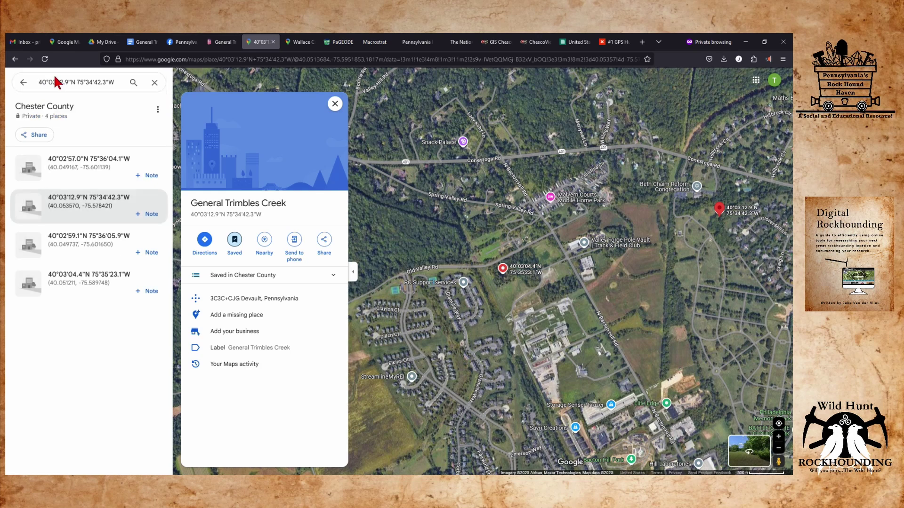
{"action": "left_click", "coordinate": [21, 88]}
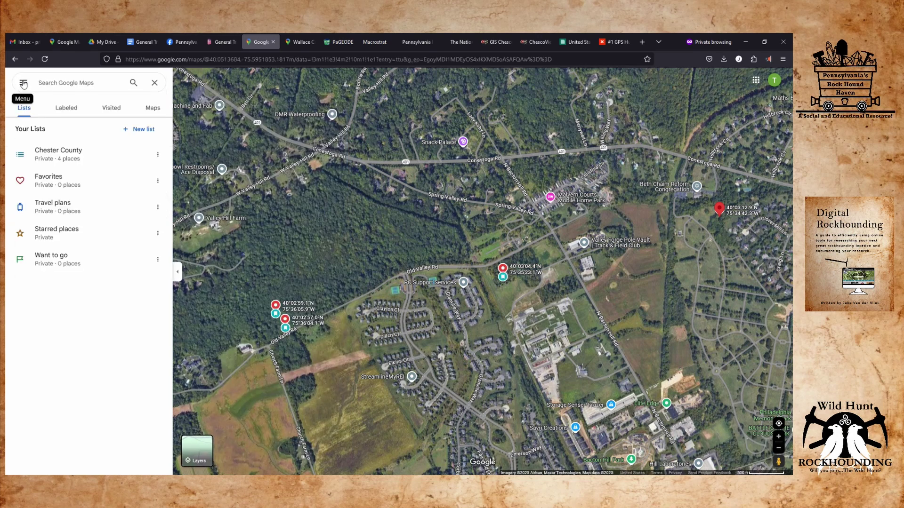
{"action": "left_click", "coordinate": [84, 84]}
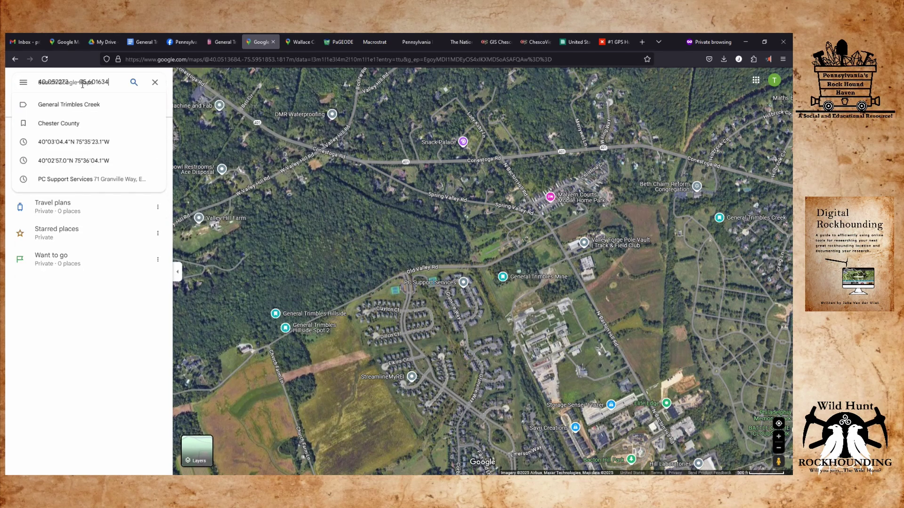
{"action": "key", "text": "ctrl+v"}
{"action": "key", "text": "Return"}
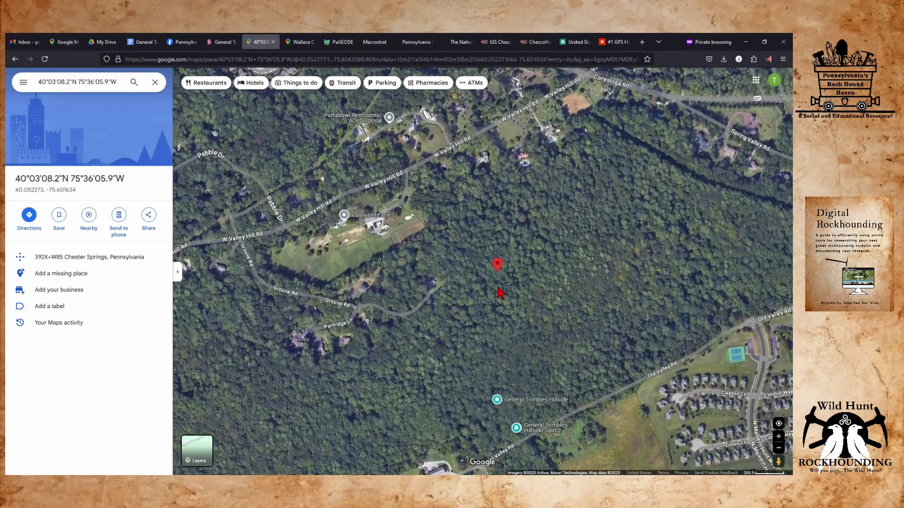
Pan the satellite view over the woods and mark a spot near Old Valley Rd.
{"action": "left_click_drag", "start_coordinate": [506, 329], "coordinate": [481, 231]}
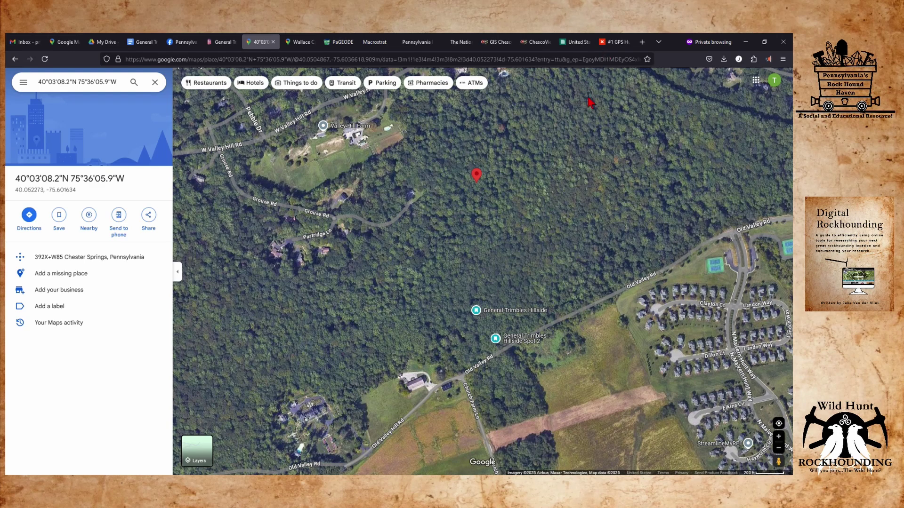
{"action": "left_click", "coordinate": [476, 351]}
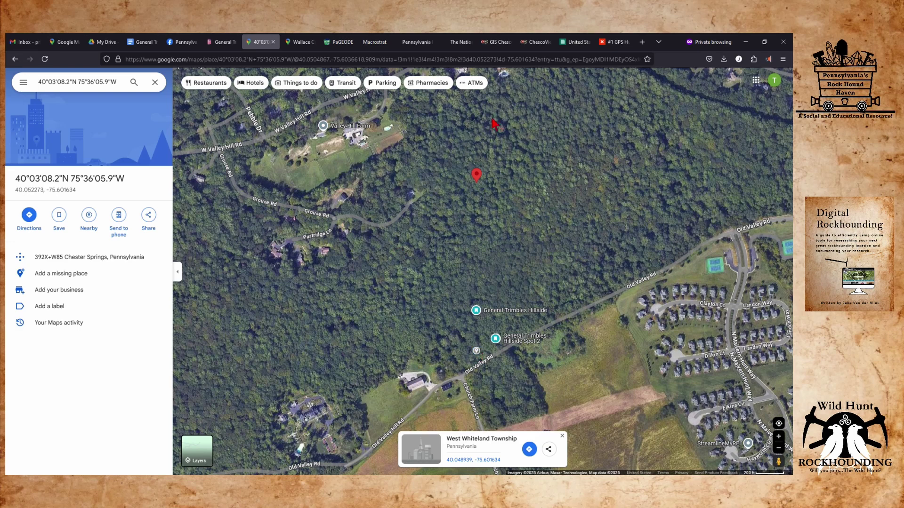
{"action": "left_click", "coordinate": [414, 43]}
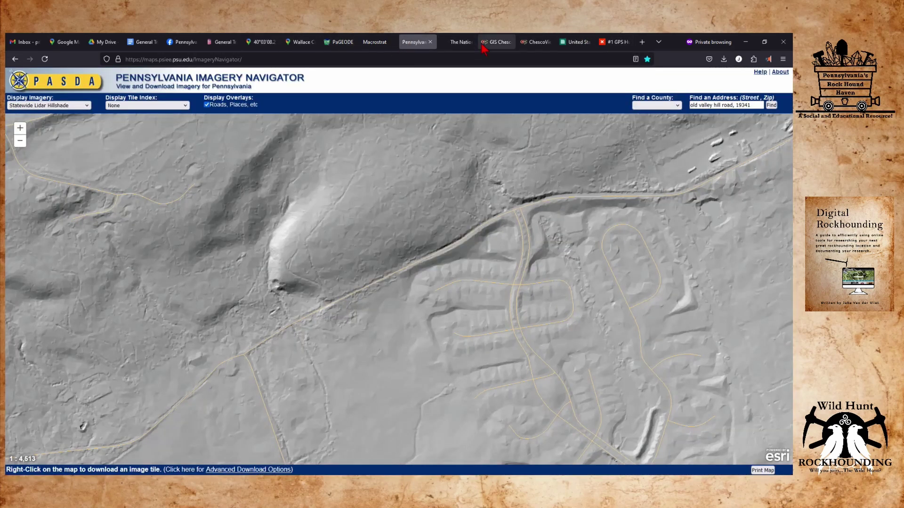
Leave the statewide lidar hillshade and return to The National Map viewer.
{"action": "left_click", "coordinate": [460, 42]}
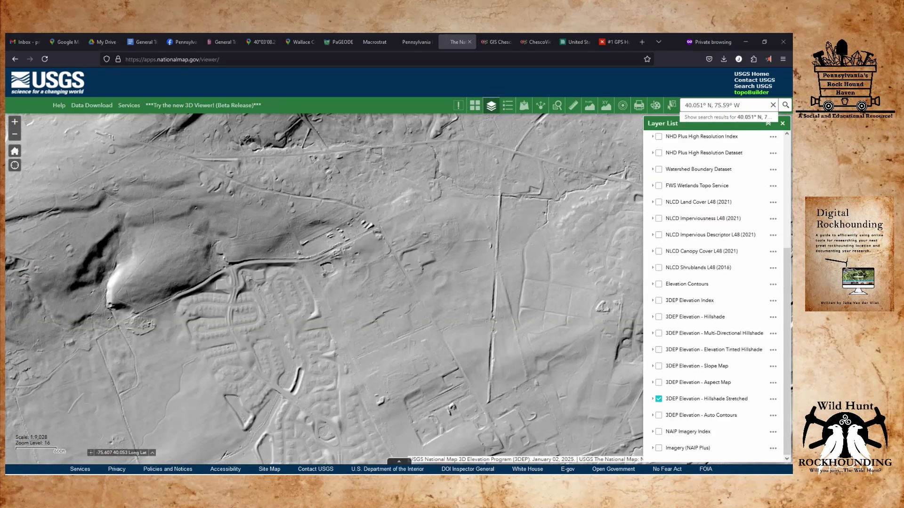
Choose square-mile area measurement and check the elevation dataset at one map spot.
{"action": "left_click", "coordinate": [574, 106]}
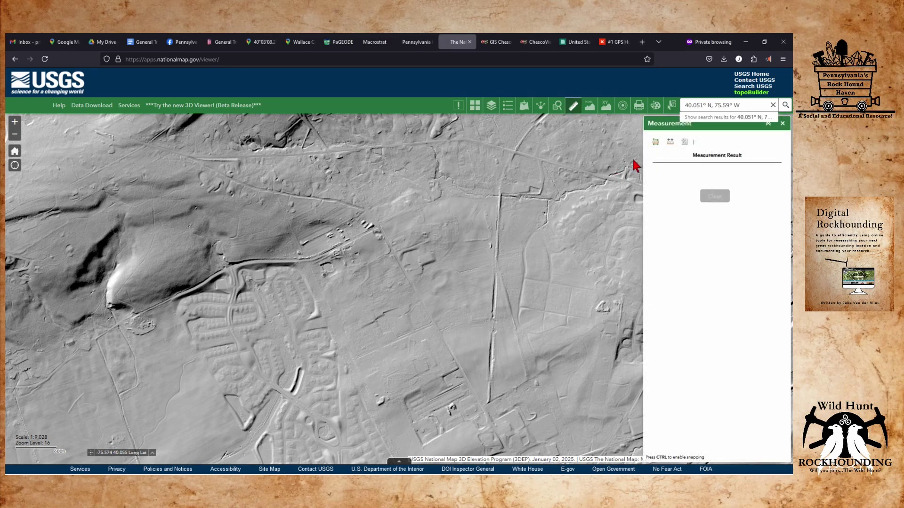
{"action": "left_click", "coordinate": [655, 142]}
{"action": "mouse_move", "coordinate": [56, 142]}
{"action": "left_mouse_down"}
{"action": "mouse_move", "coordinate": [106, 132]}
{"action": "mouse_move", "coordinate": [59, 139]}
{"action": "left_mouse_up"}
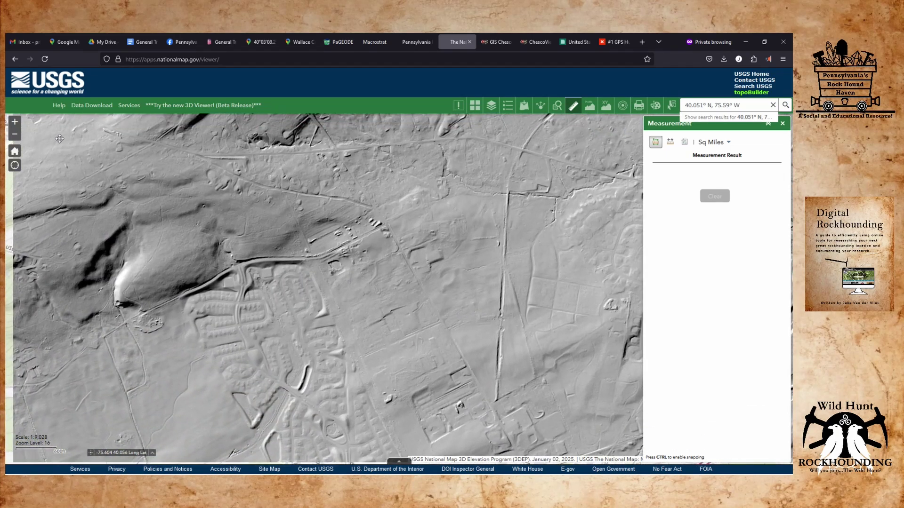
{"action": "left_click", "coordinate": [655, 141]}
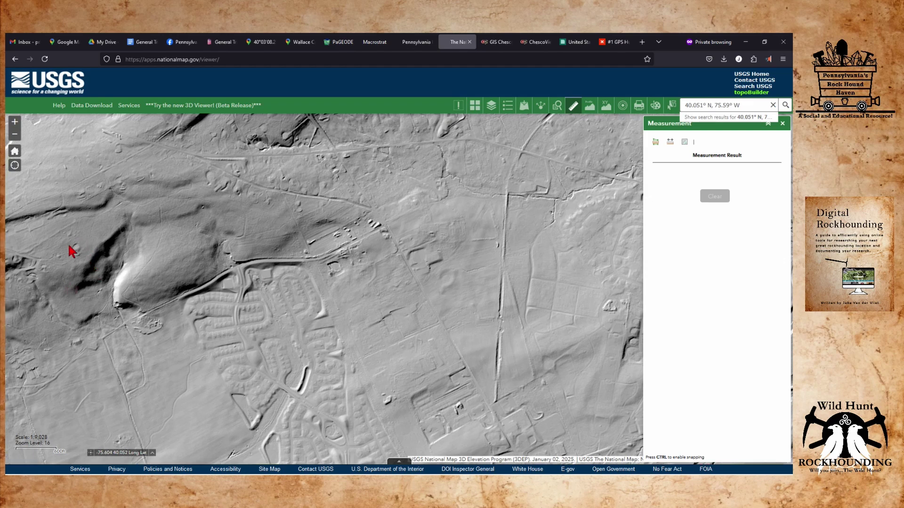
{"action": "left_click", "coordinate": [59, 231]}
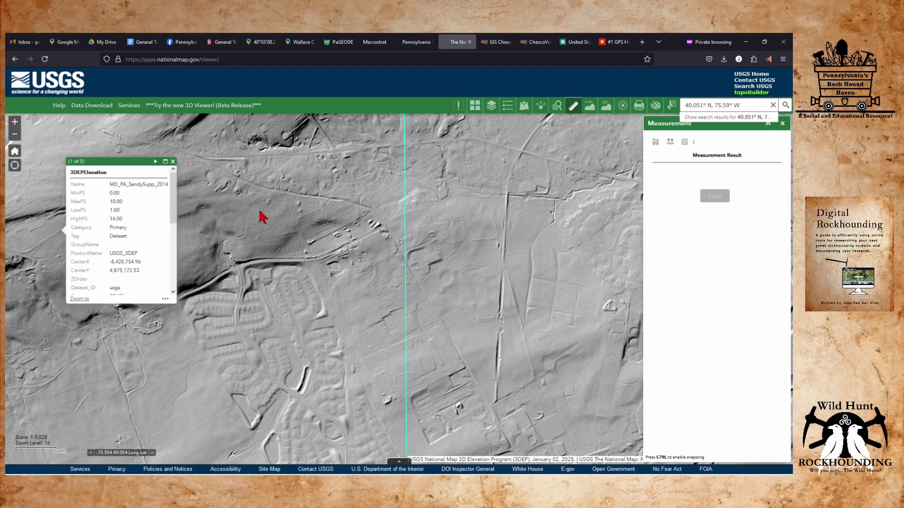
{"action": "left_click", "coordinate": [655, 142]}
{"action": "left_click", "coordinate": [172, 161]}
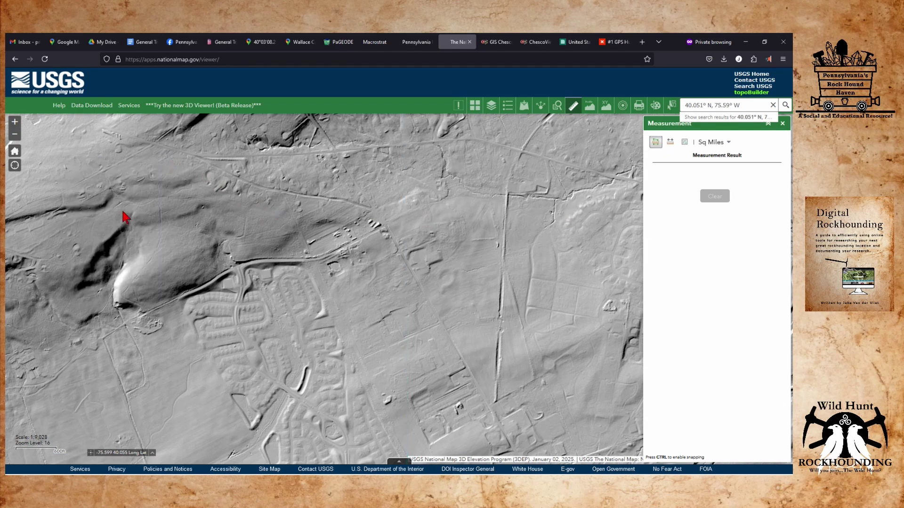
{"action": "left_click", "coordinate": [656, 142]}
Outline the strip across the hill and ridge, reading 0.42 square miles, then clear it.
{"action": "left_click", "coordinate": [80, 217]}
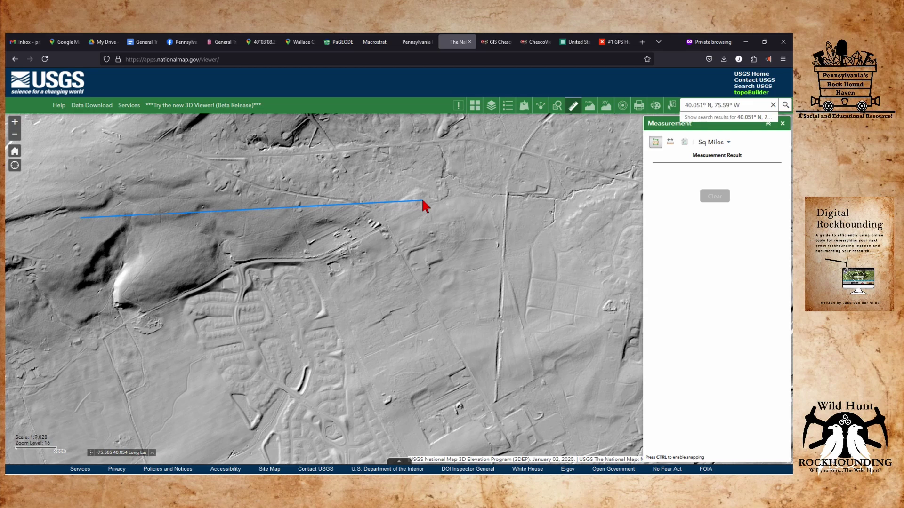
{"action": "left_click", "coordinate": [632, 149]}
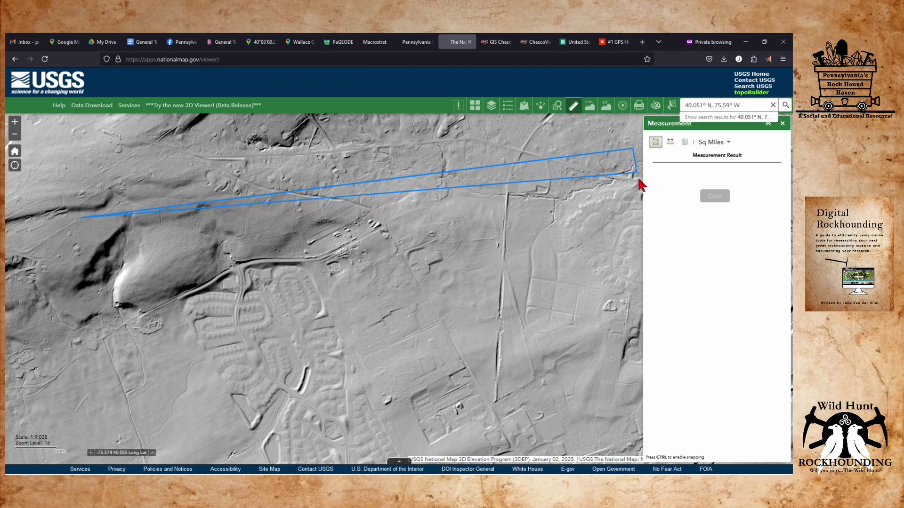
{"action": "left_click", "coordinate": [634, 218]}
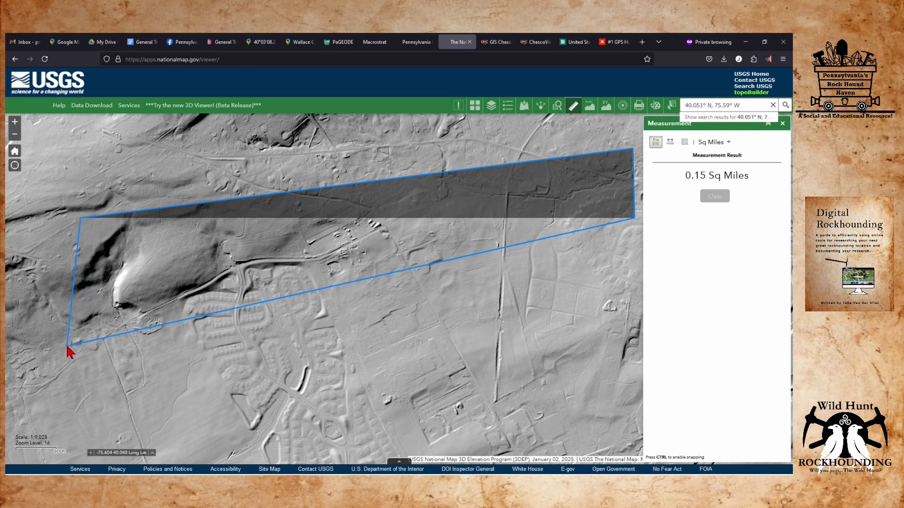
{"action": "double_click", "coordinate": [67, 346]}
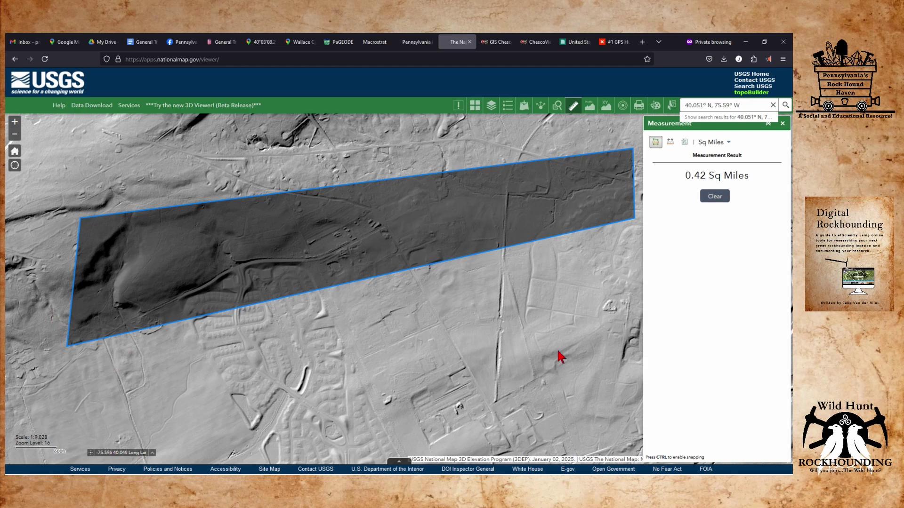
{"action": "left_click", "coordinate": [707, 190]}
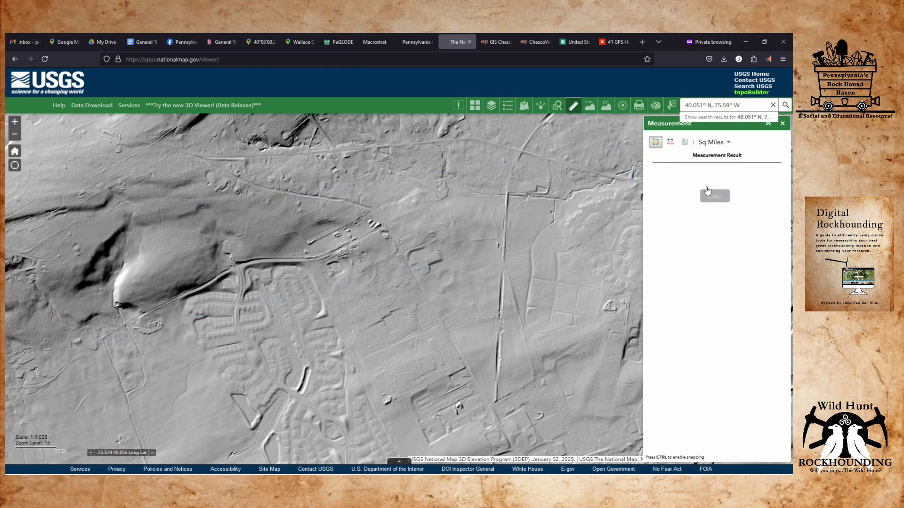
Measure a four-point 1.74-mile distance from above the hill east along the road.
{"action": "left_click", "coordinate": [669, 143]}
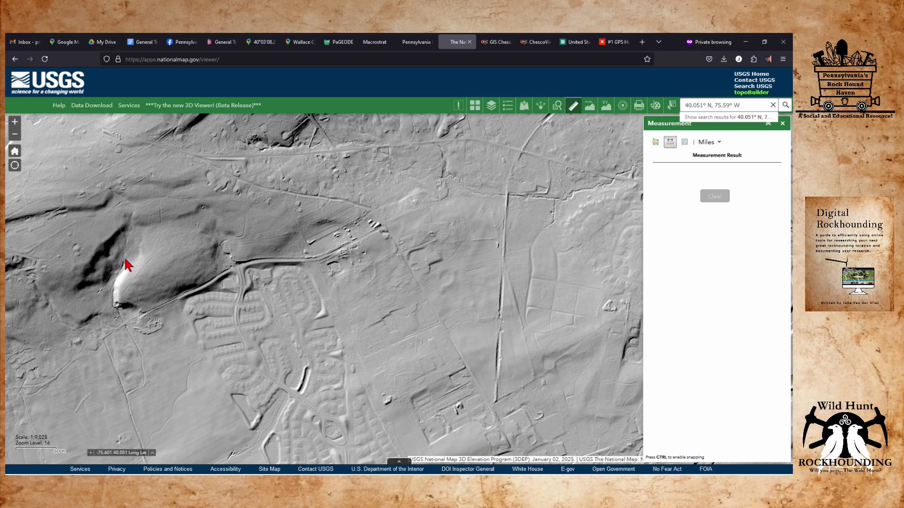
{"action": "left_click", "coordinate": [123, 210]}
{"action": "left_click", "coordinate": [109, 321]}
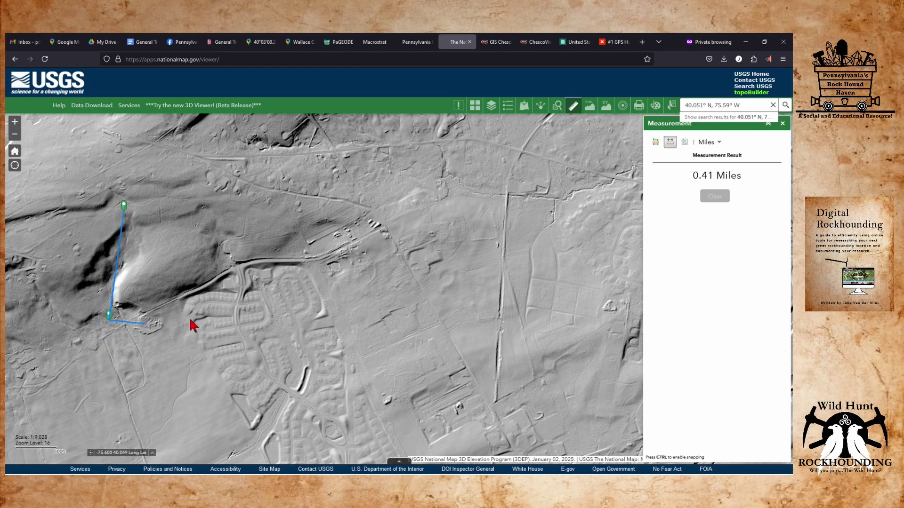
{"action": "left_click", "coordinate": [328, 260]}
{"action": "left_click", "coordinate": [598, 185]}
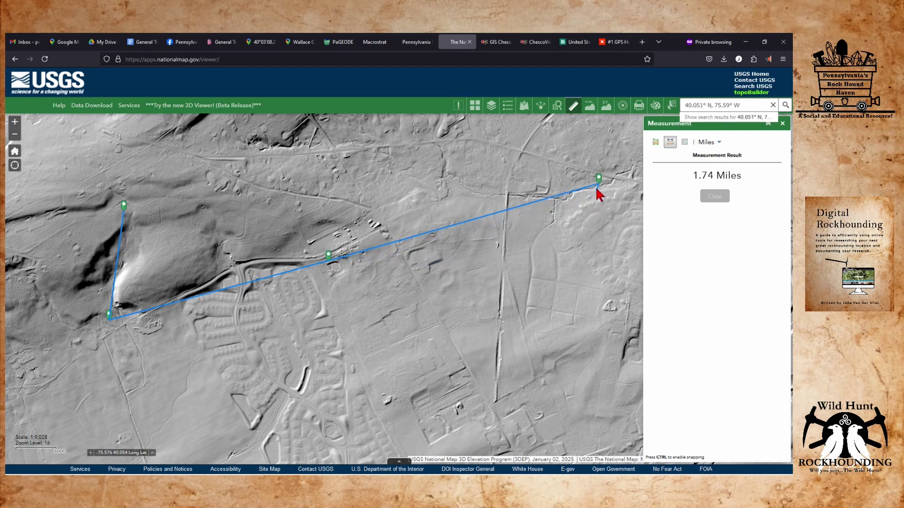
{"action": "left_click", "coordinate": [605, 105]}
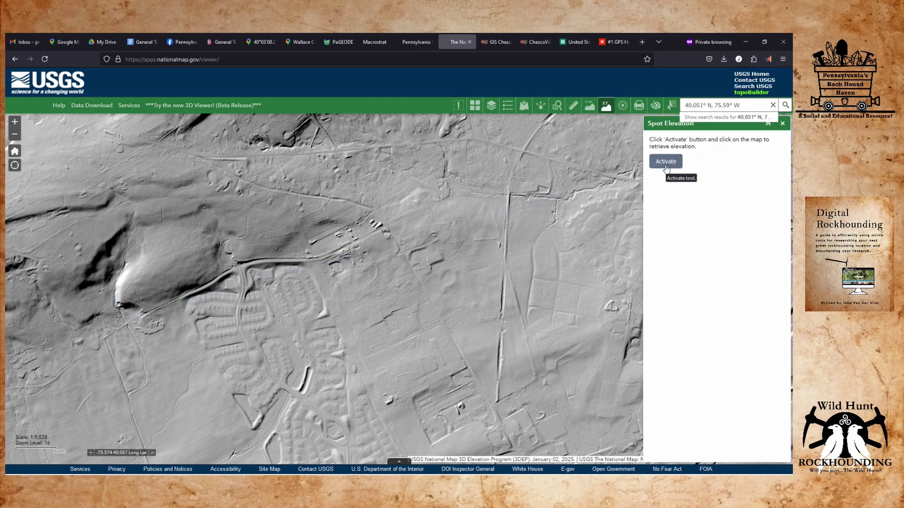
Read spot elevations of 613.09 ft on the ridge and 405.15 ft at the hill base, then pan east.
{"action": "left_click", "coordinate": [665, 161]}
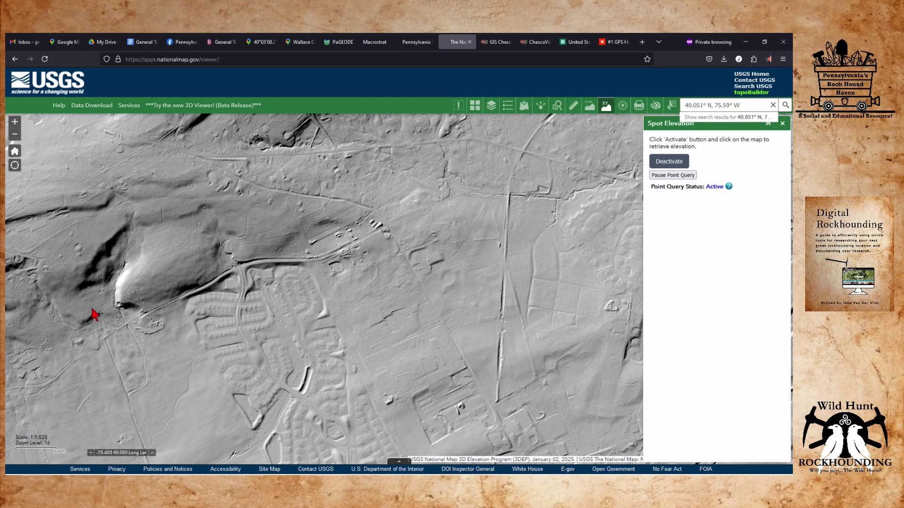
{"action": "left_click", "coordinate": [121, 217]}
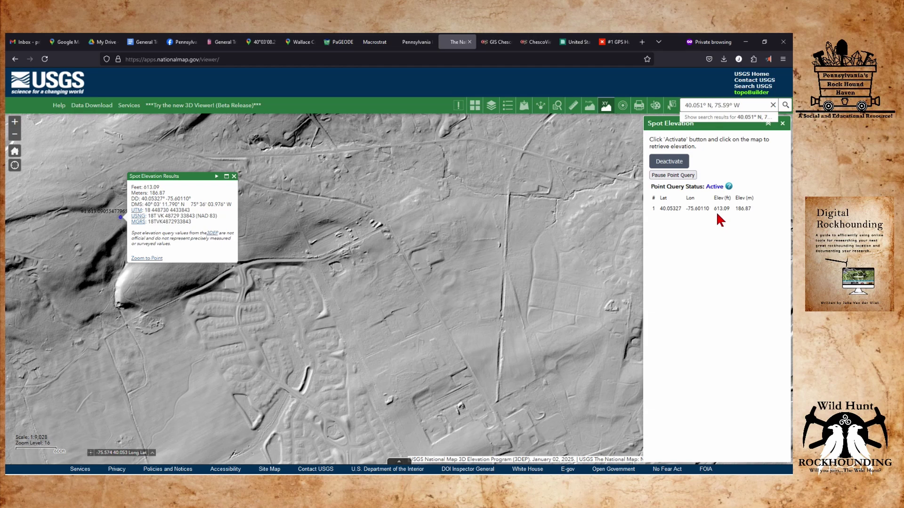
{"action": "left_click", "coordinate": [126, 313]}
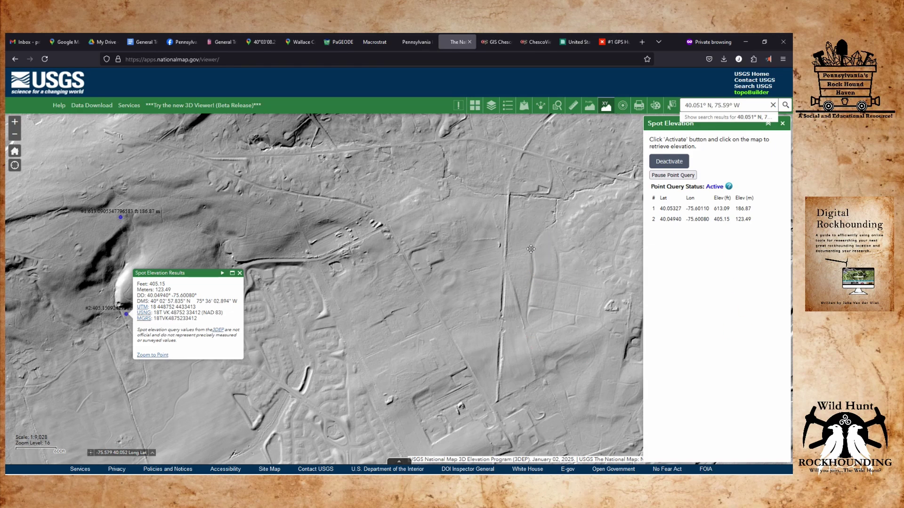
{"action": "left_click_drag", "start_coordinate": [530, 249], "coordinate": [245, 303]}
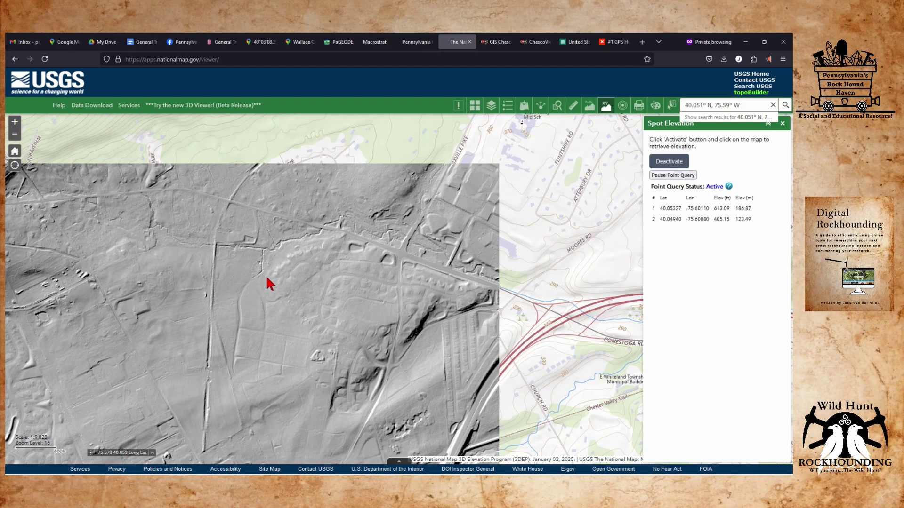
Zoom in and record spot elevations 338.75 ft at the channel junction and 333.30 ft just below.
{"action": "scroll", "coordinate": [286, 242], "scroll_direction": "up", "scroll_amount": 1}
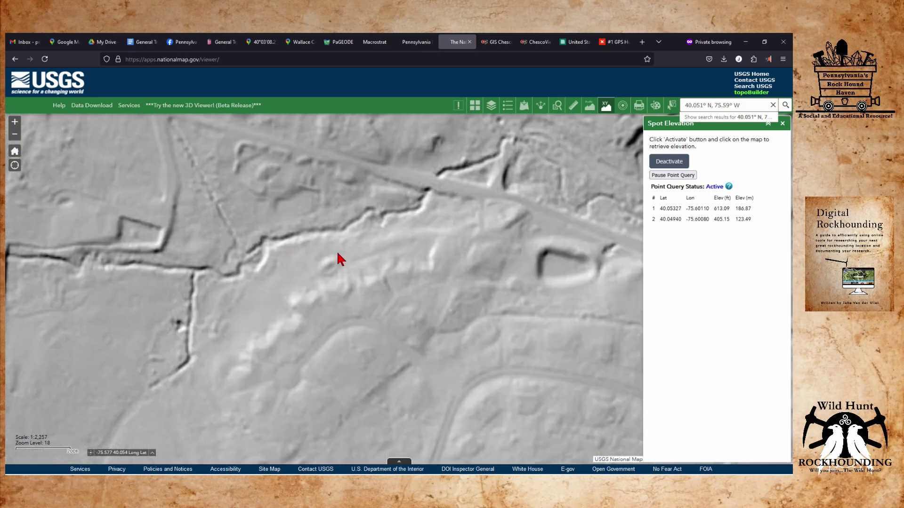
{"action": "scroll", "coordinate": [324, 262], "scroll_direction": "up", "scroll_amount": 1}
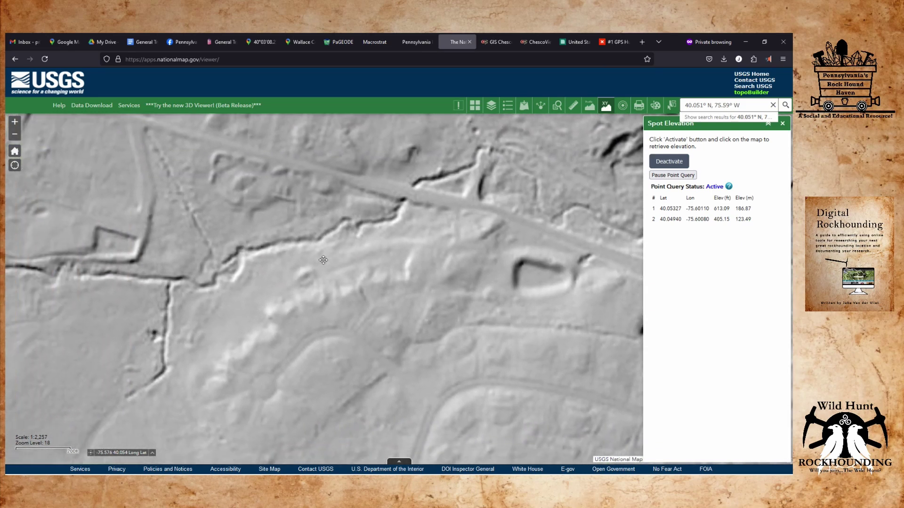
{"action": "left_click", "coordinate": [178, 272]}
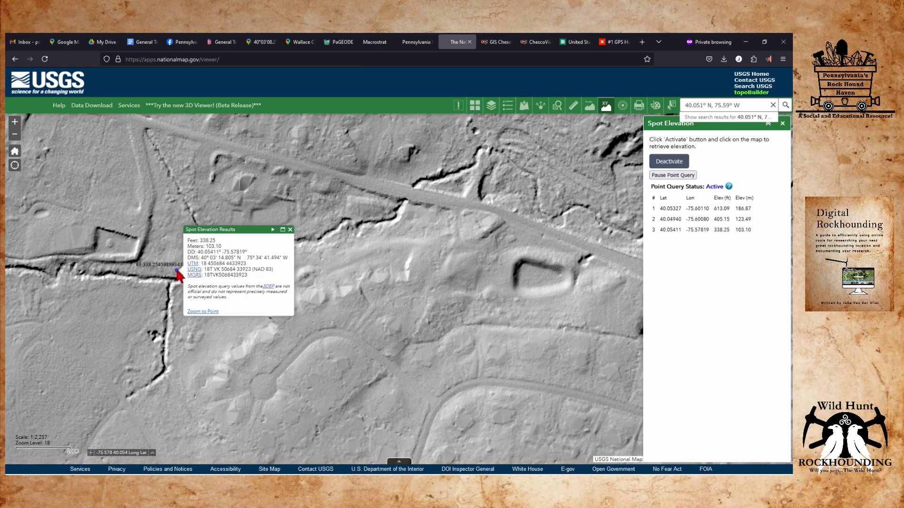
{"action": "left_click", "coordinate": [669, 162]}
{"action": "left_click", "coordinate": [668, 162]}
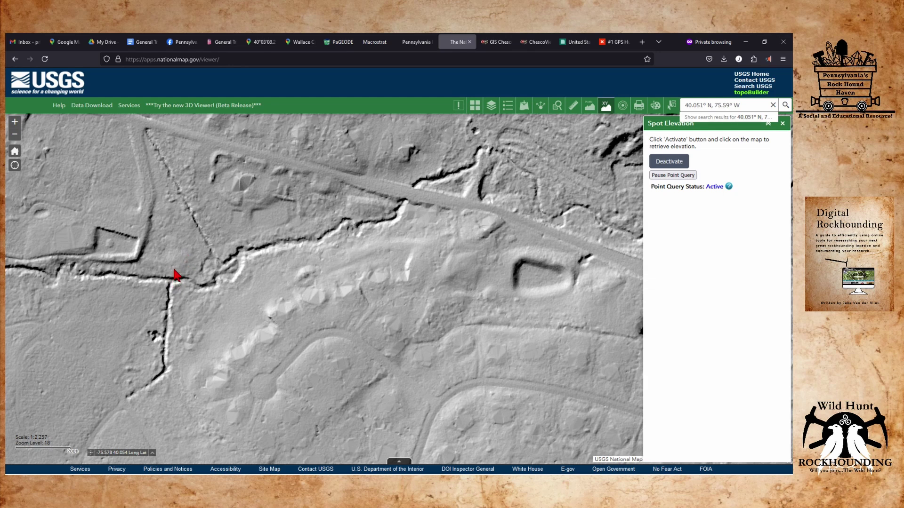
{"action": "left_click", "coordinate": [174, 270]}
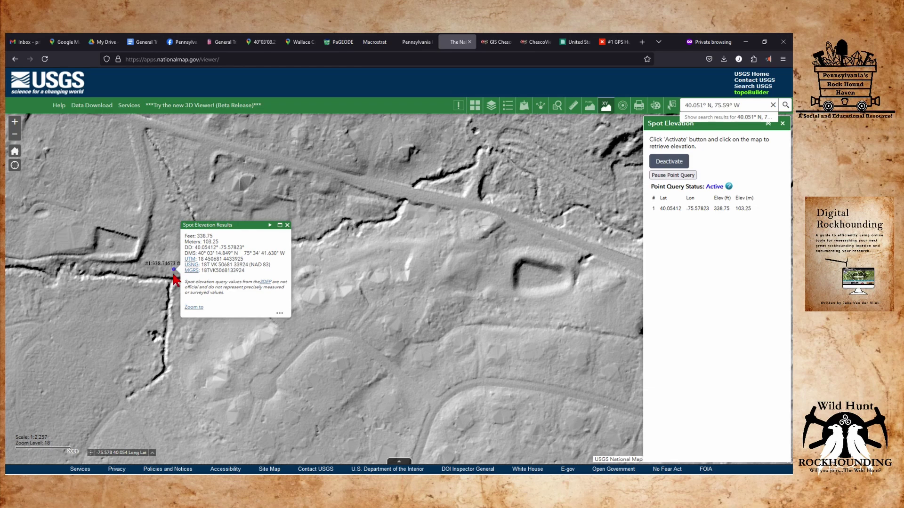
{"action": "scroll", "coordinate": [177, 286], "scroll_direction": "up", "scroll_amount": 1}
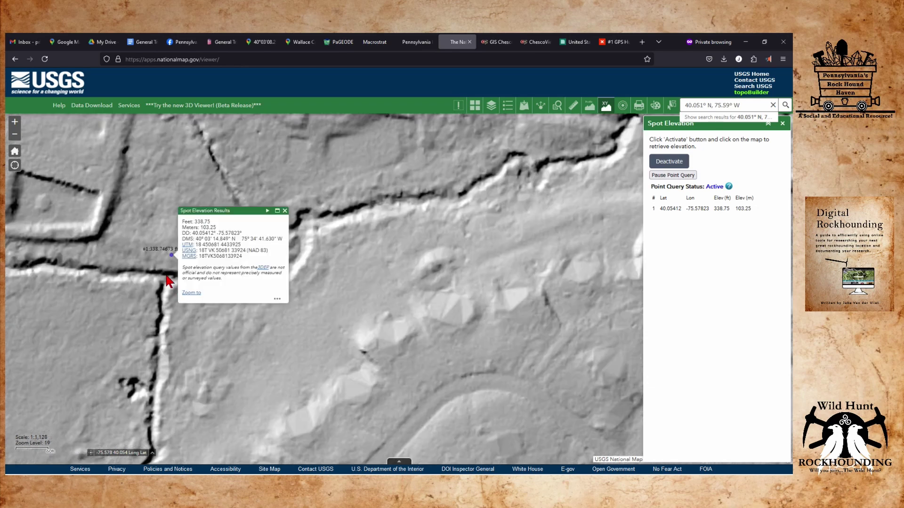
{"action": "left_click", "coordinate": [169, 277]}
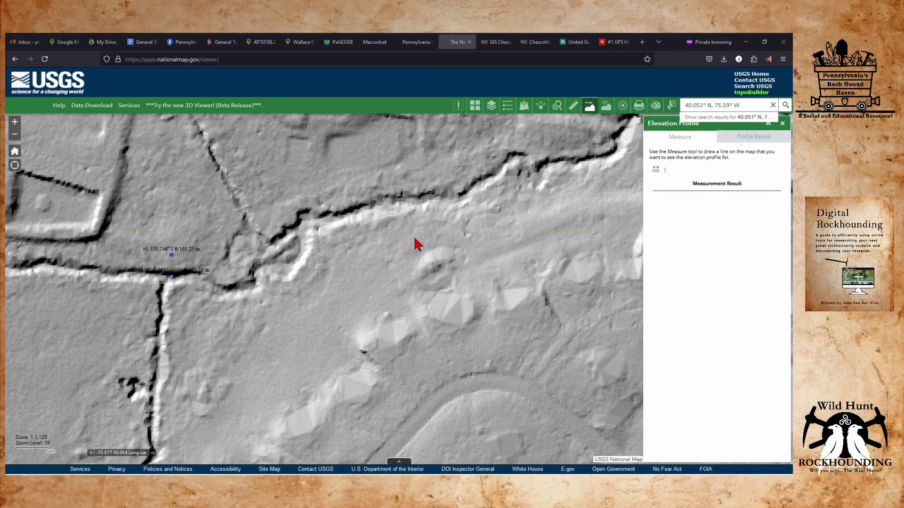
Zoom out and recenter the map around the two channel-junction elevation markers.
{"action": "scroll", "coordinate": [374, 258], "scroll_direction": "down", "scroll_amount": 1}
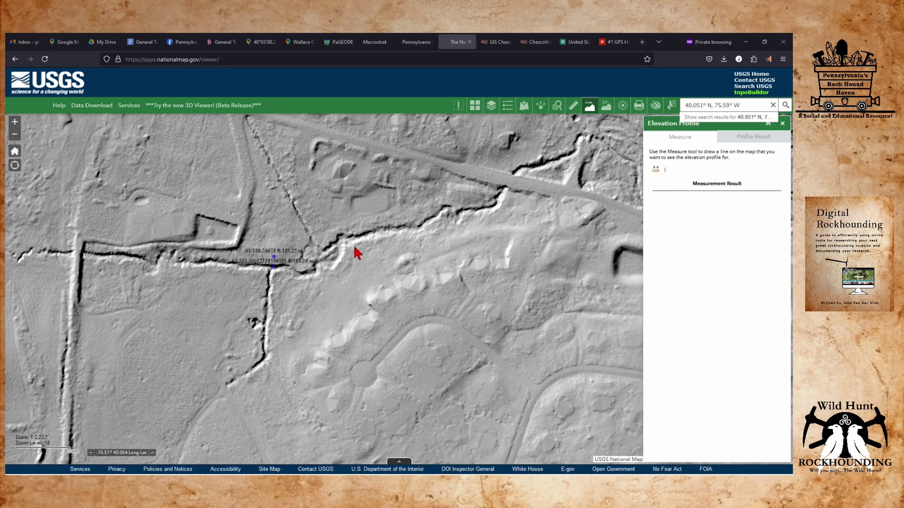
{"action": "left_click_drag", "start_coordinate": [355, 247], "coordinate": [438, 270]}
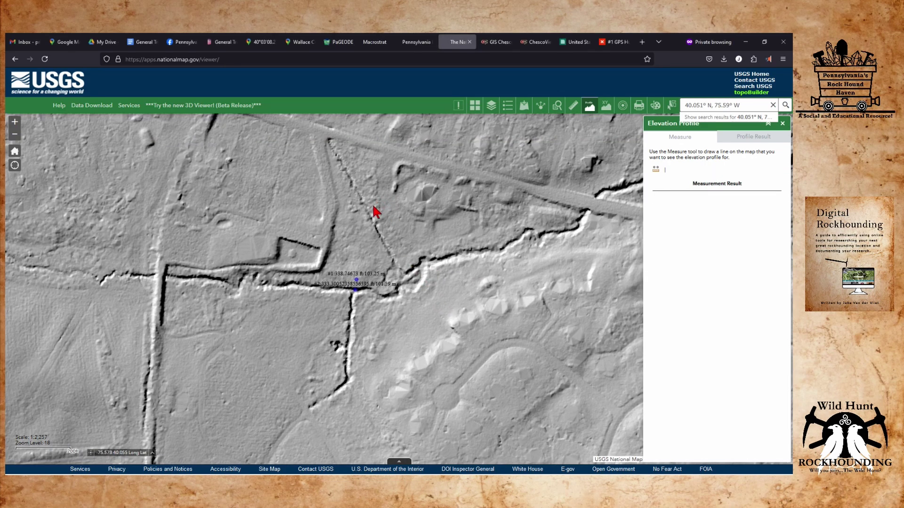
{"action": "scroll", "coordinate": [375, 208], "scroll_direction": "down", "scroll_amount": 1}
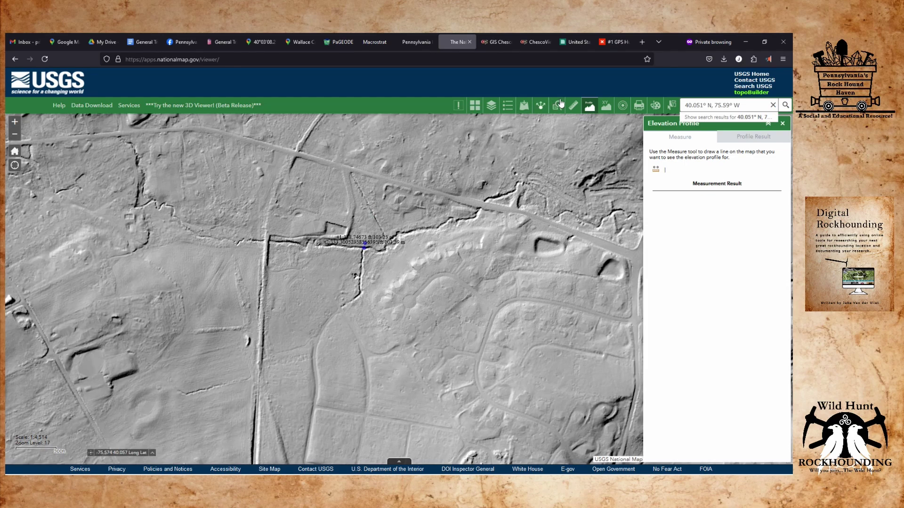
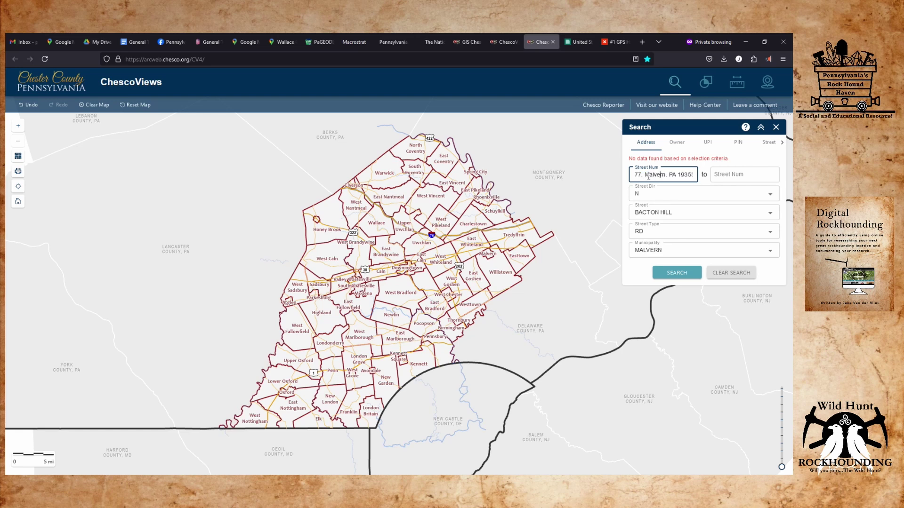
Remove the extra city and ZIP text from the Street Num field.
{"action": "left_click_drag", "start_coordinate": [644, 175], "coordinate": [719, 166]}
{"action": "key", "text": "Right"}
{"action": "key", "text": "BackSpace"}
{"action": "key", "text": "BackSpace"}
{"action": "key", "text": "BackSpace"}
{"action": "key", "text": "BackSpace"}
{"action": "left_click_drag", "start_coordinate": [685, 176], "coordinate": [628, 177]}
{"action": "key", "text": "Right"}
{"action": "left_click", "coordinate": [731, 176]}
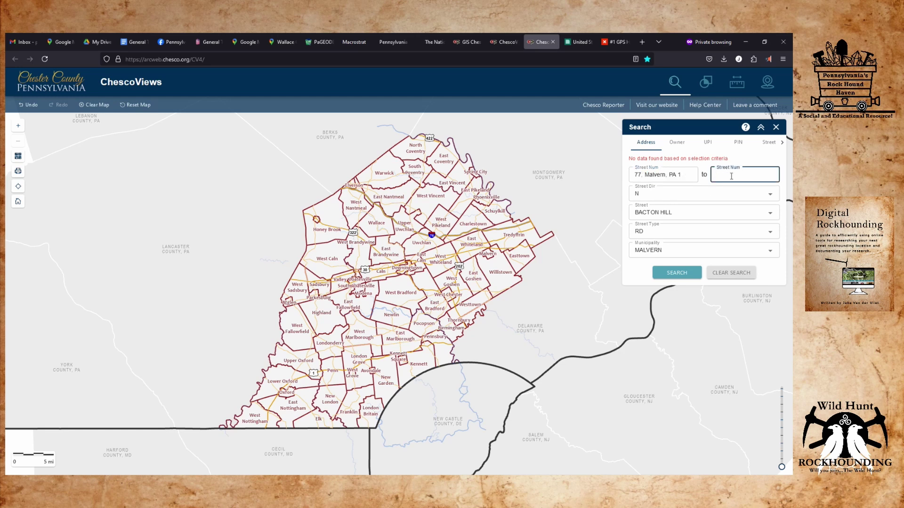
{"action": "triple_click", "coordinate": [679, 171]}
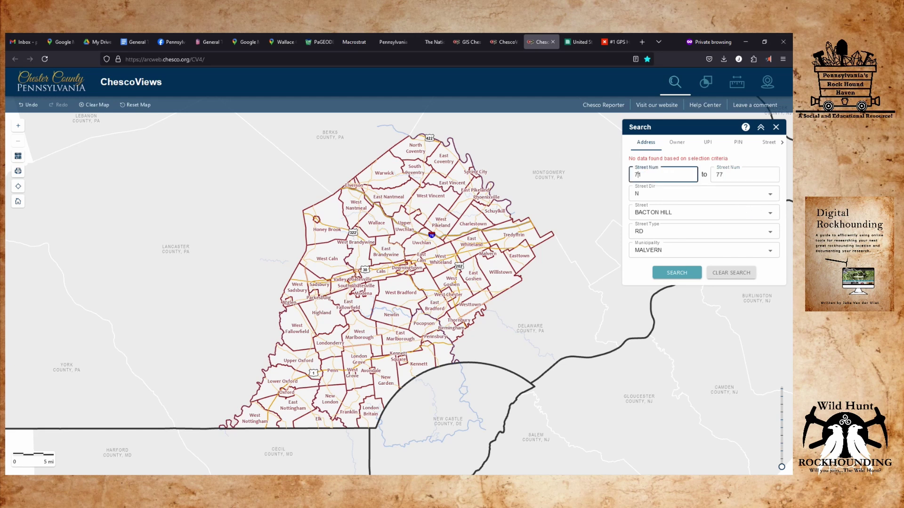
{"action": "double_click", "coordinate": [636, 174]}
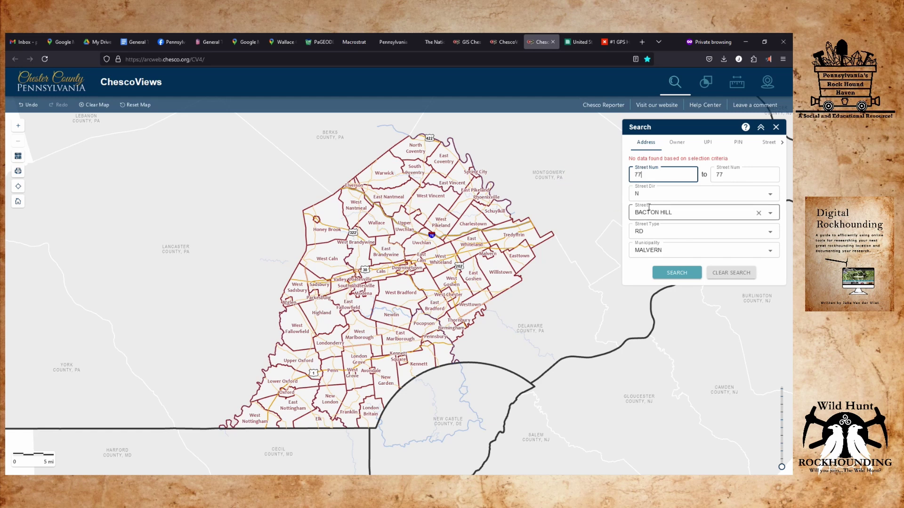
{"action": "left_click", "coordinate": [670, 274]}
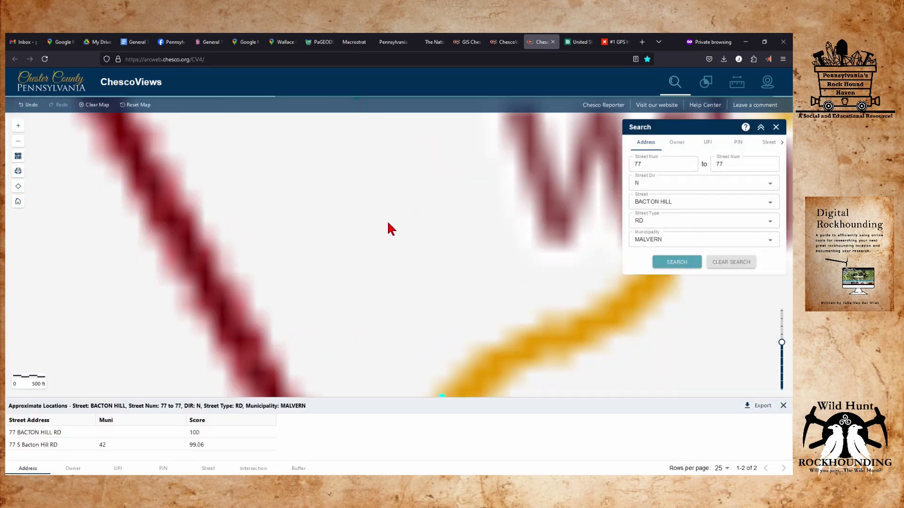
Open the Parcel details panel for parcel 42-3-65.
{"action": "scroll", "coordinate": [387, 229], "scroll_direction": "down", "scroll_amount": 4}
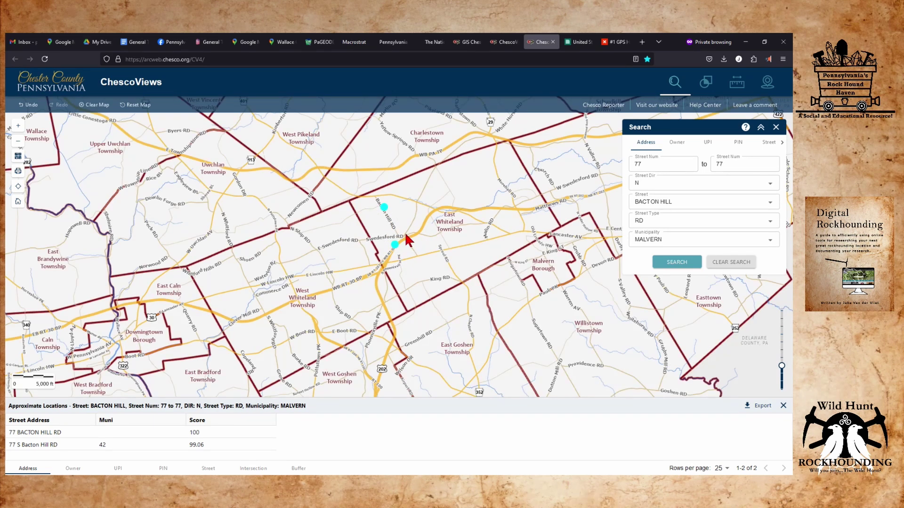
{"action": "scroll", "coordinate": [405, 235], "scroll_direction": "up", "scroll_amount": 1}
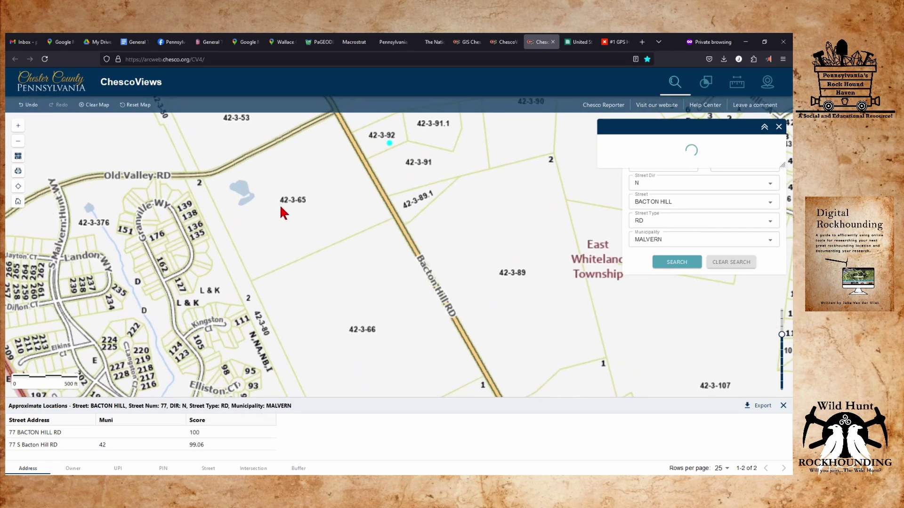
{"action": "left_click", "coordinate": [292, 202]}
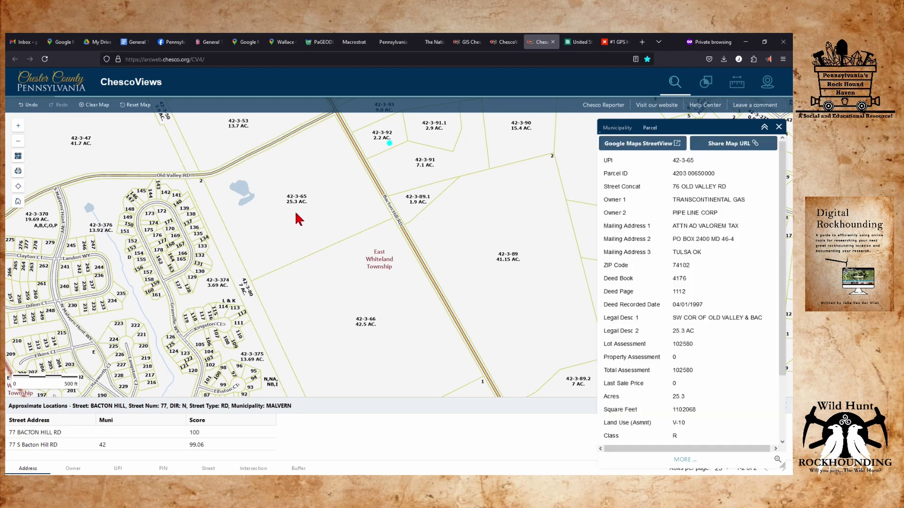
{"action": "left_click", "coordinate": [296, 212]}
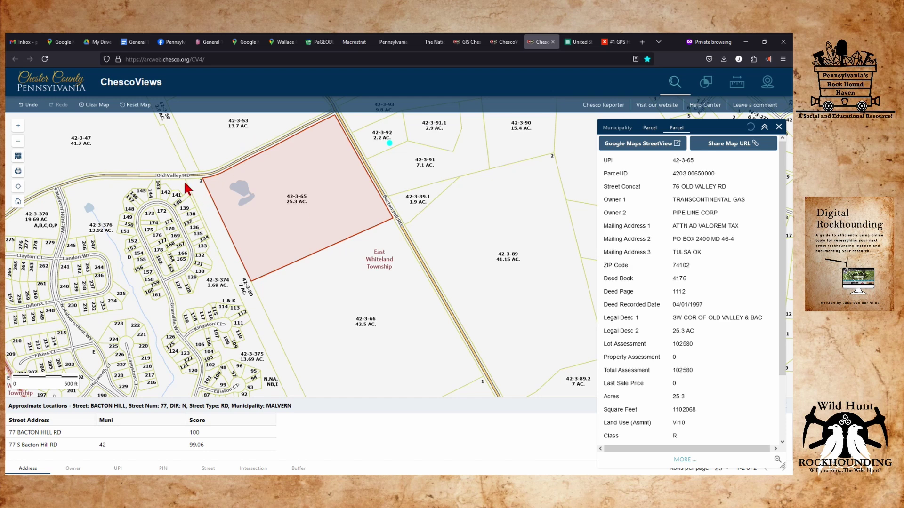
Pan west into West Whiteland Township and show the 25.3-acre parcel's details.
{"action": "left_click_drag", "start_coordinate": [133, 165], "coordinate": [389, 222]}
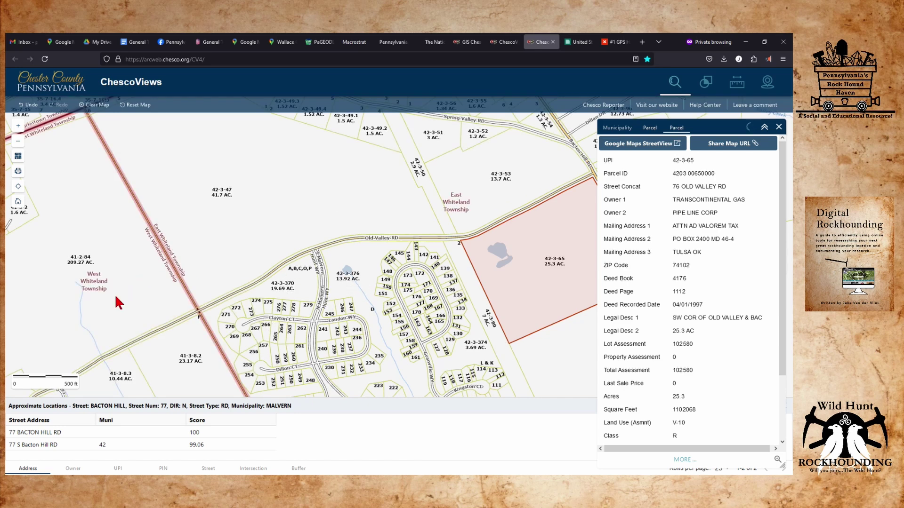
{"action": "left_click_drag", "start_coordinate": [115, 298], "coordinate": [343, 196]}
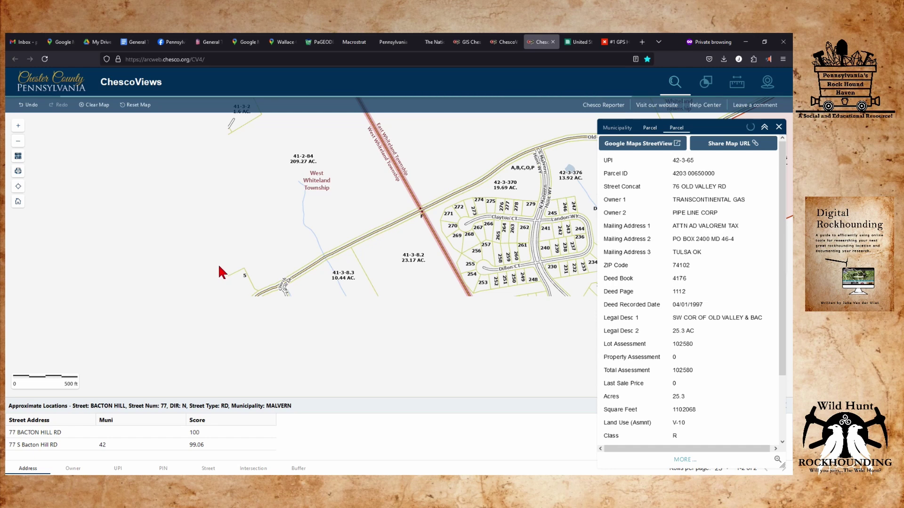
{"action": "left_click", "coordinate": [267, 255]}
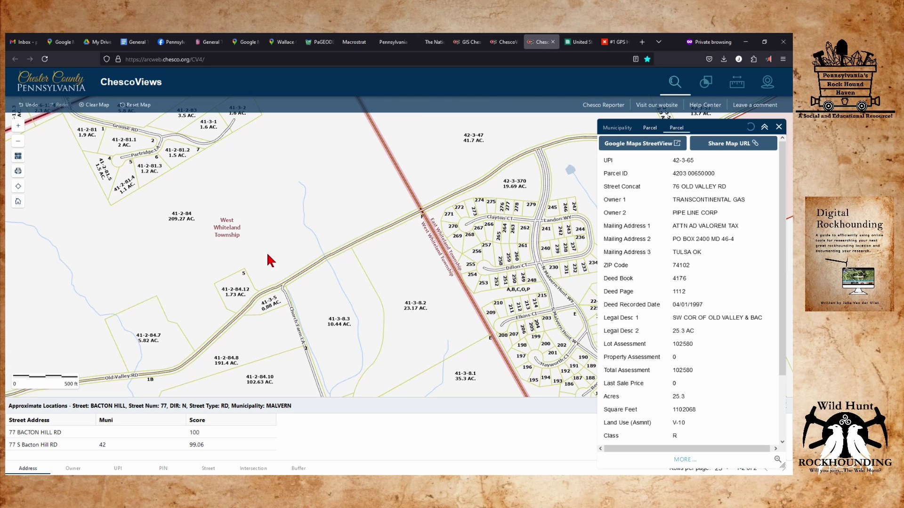
Open the details of the 1.73-acre parcel 41-2-84.12.
{"action": "left_click", "coordinate": [241, 294]}
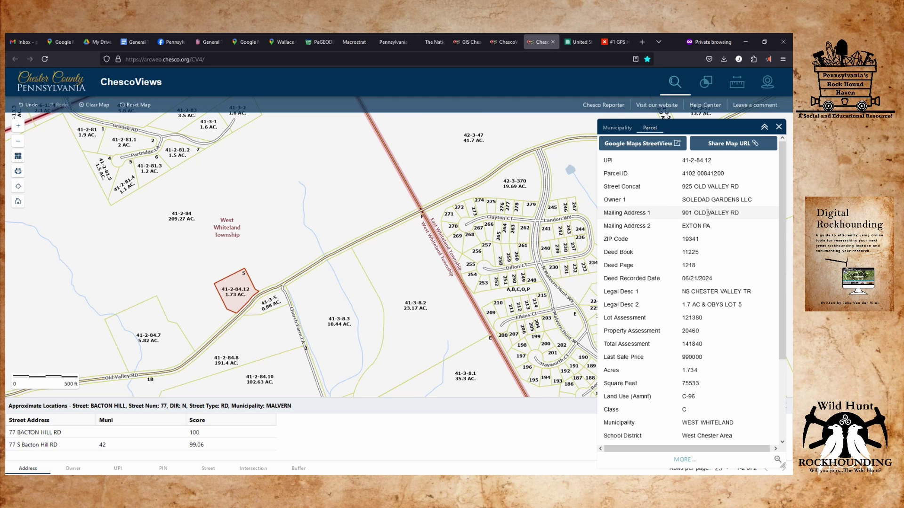
{"action": "scroll", "coordinate": [703, 214], "scroll_direction": "down", "scroll_amount": 2}
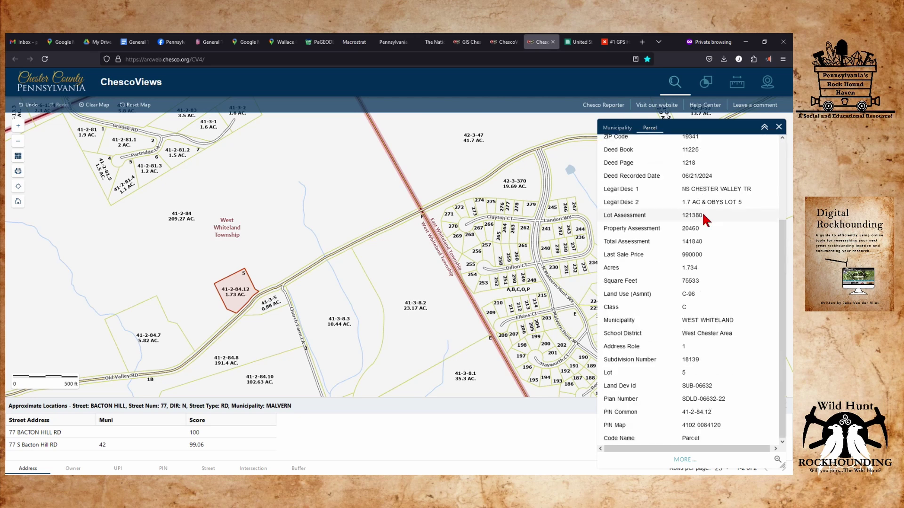
{"action": "scroll", "coordinate": [715, 315], "scroll_direction": "up", "scroll_amount": 1}
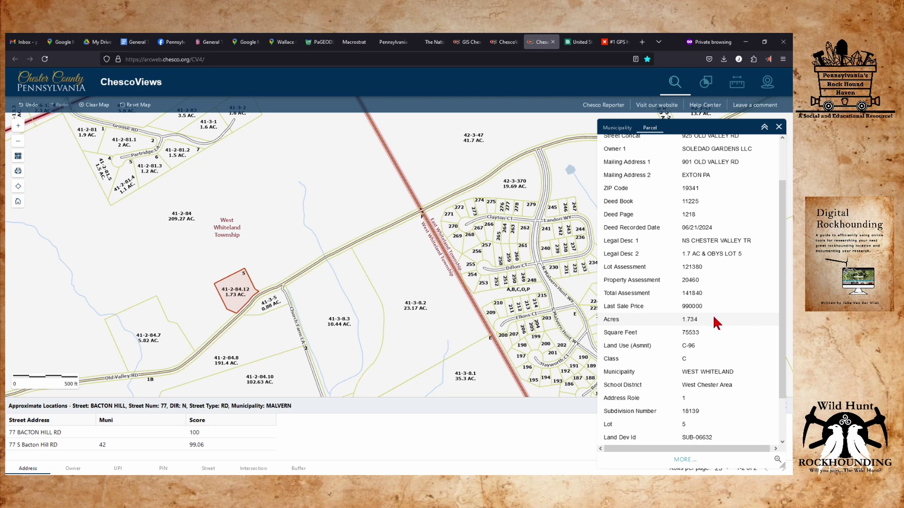
{"action": "scroll", "coordinate": [713, 314], "scroll_direction": "up", "scroll_amount": 2}
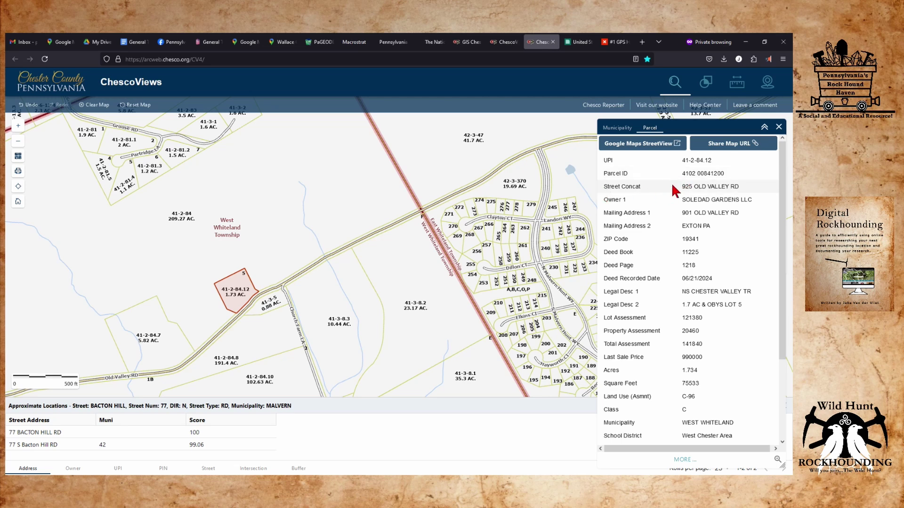
Copy the parcel's Street Concat, owner, mailing address and ZIP Code values.
{"action": "left_click_drag", "start_coordinate": [680, 186], "coordinate": [750, 239]}
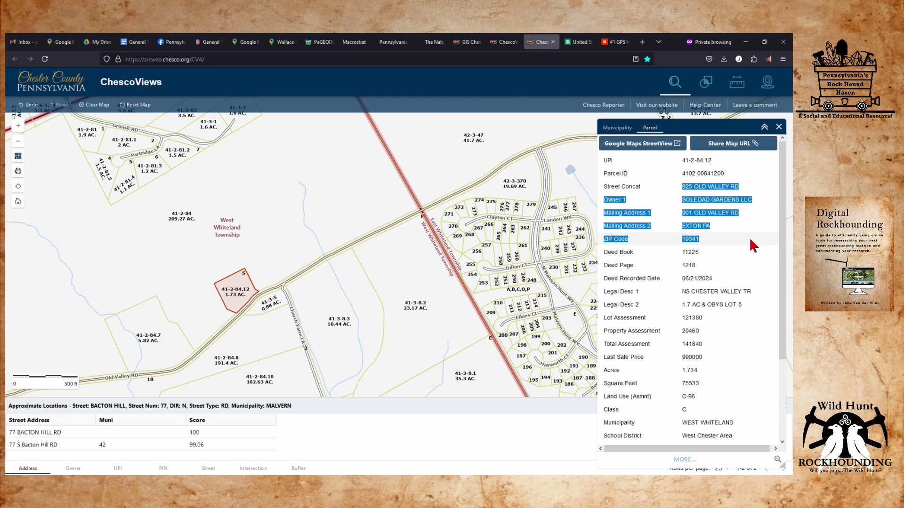
{"action": "scroll", "coordinate": [749, 237], "scroll_direction": "down", "scroll_amount": 3}
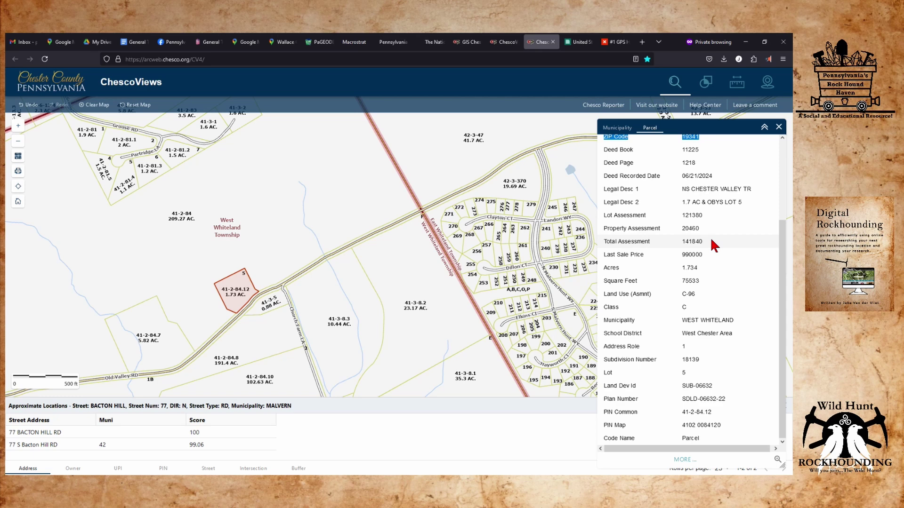
{"action": "scroll", "coordinate": [710, 237], "scroll_direction": "up", "scroll_amount": 3}
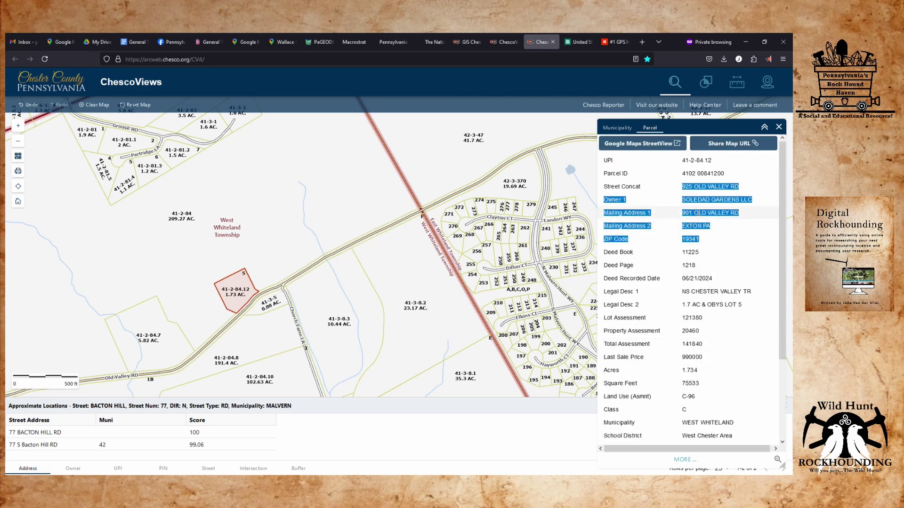
{"action": "right_click", "coordinate": [687, 211]}
{"action": "left_click", "coordinate": [701, 225]}
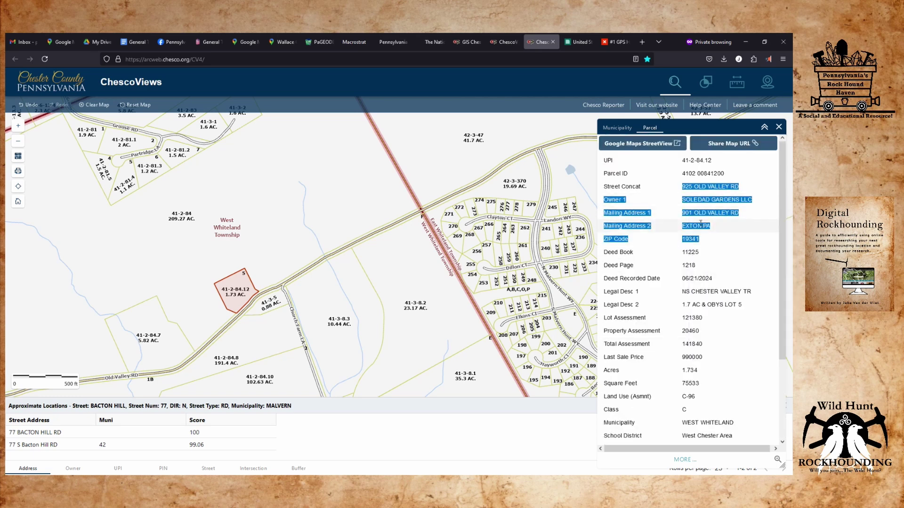
{"action": "left_click", "coordinate": [134, 42]}
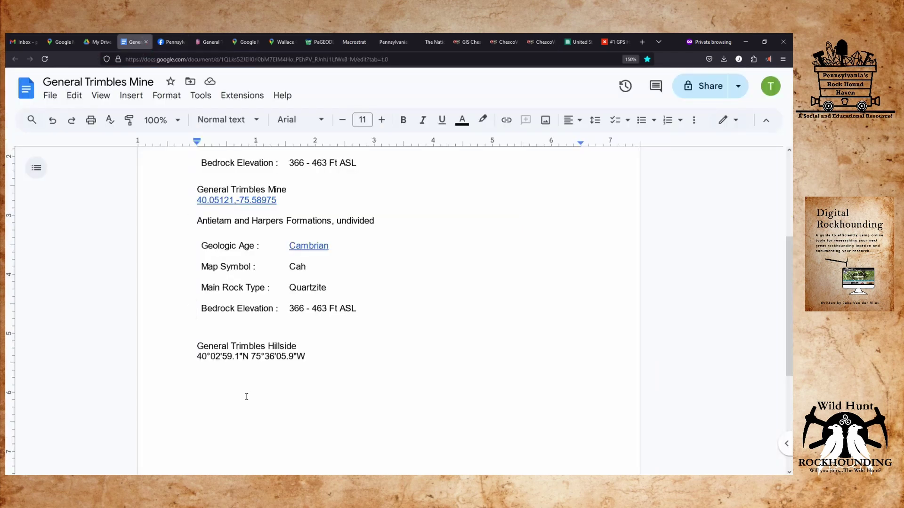
Paste the 41-2-84.12 parcel details unformatted below the Hillside coordinates, then add blank lines.
{"action": "right_click", "coordinate": [201, 375]}
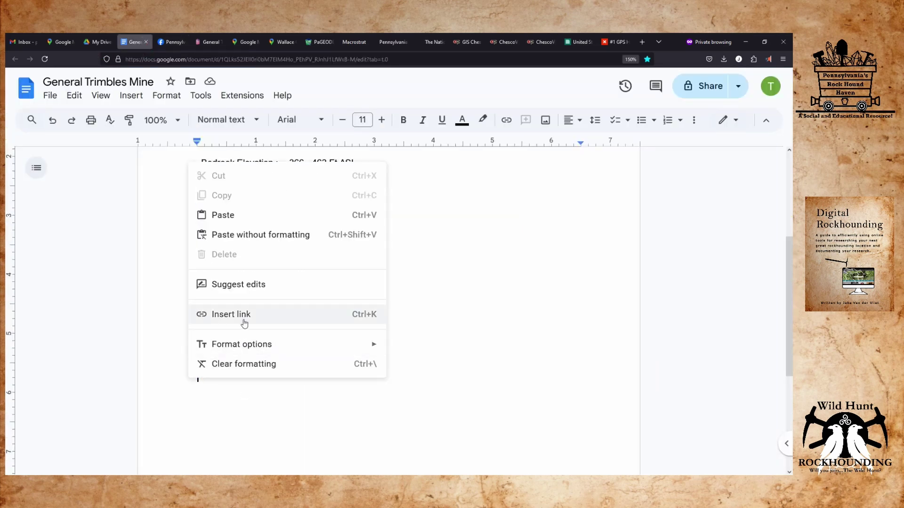
{"action": "left_click", "coordinate": [265, 240]}
{"action": "left_click", "coordinate": [531, 332]}
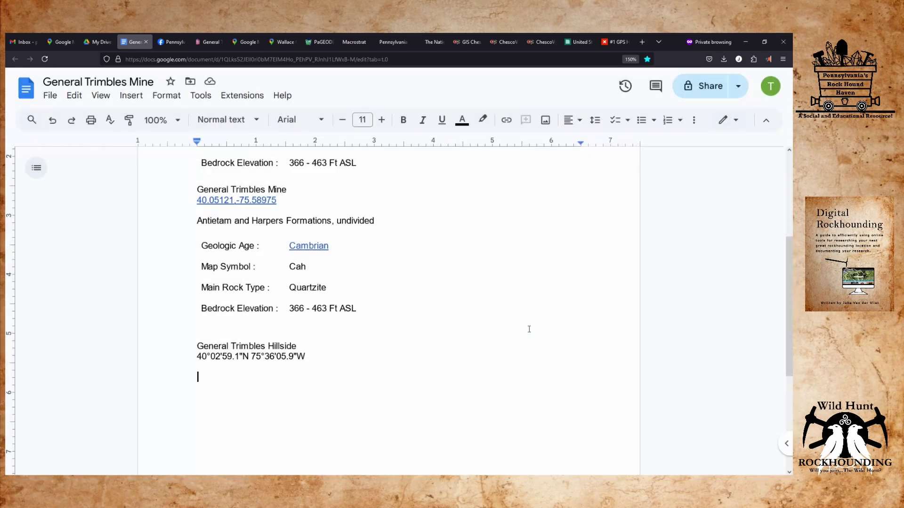
{"action": "key", "text": "ctrl+shift+v"}
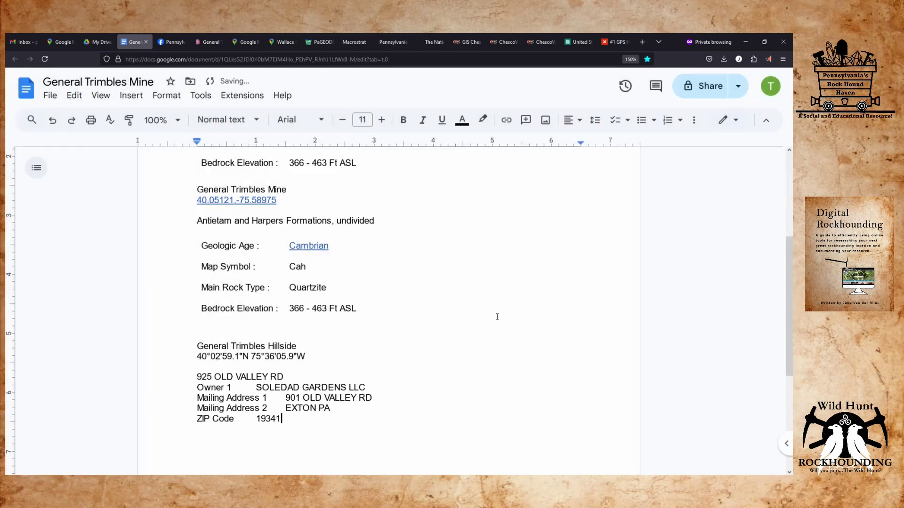
{"action": "key", "text": "Return"}
{"action": "key", "text": "Return"}
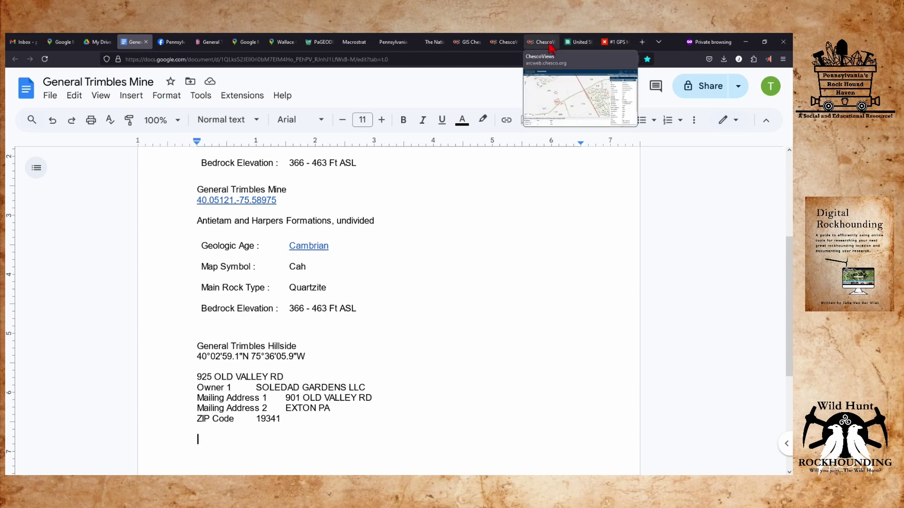
{"action": "mouse_move", "coordinate": [578, 45]}
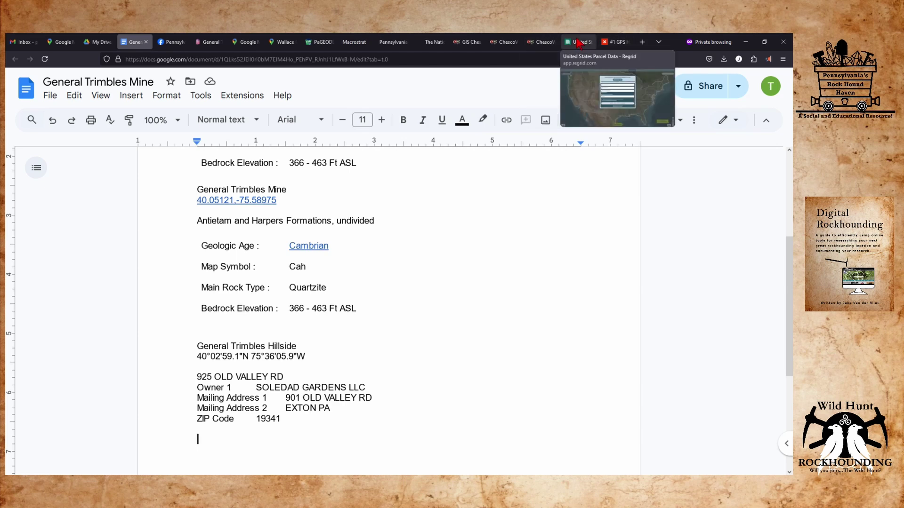
Dismiss Regrid's Create Free Starter Account sign-up prompt.
{"action": "left_click", "coordinate": [578, 43]}
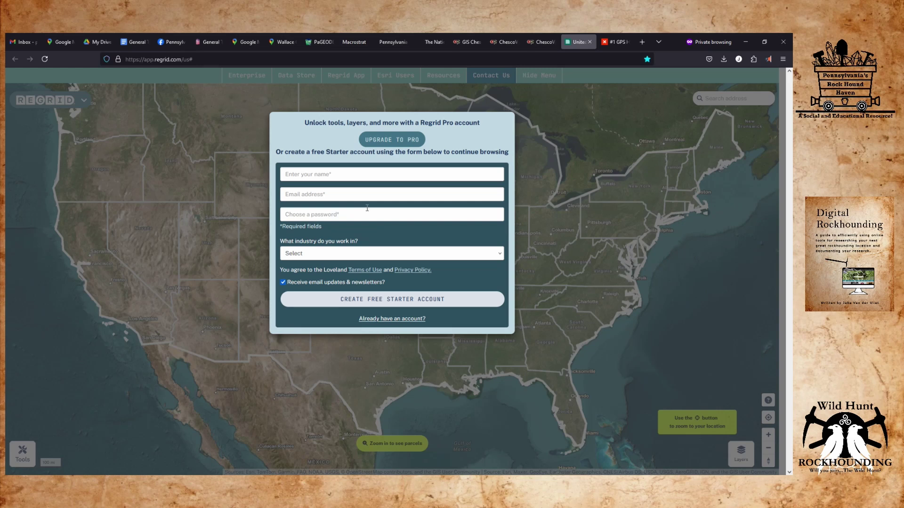
{"action": "left_click", "coordinate": [375, 299]}
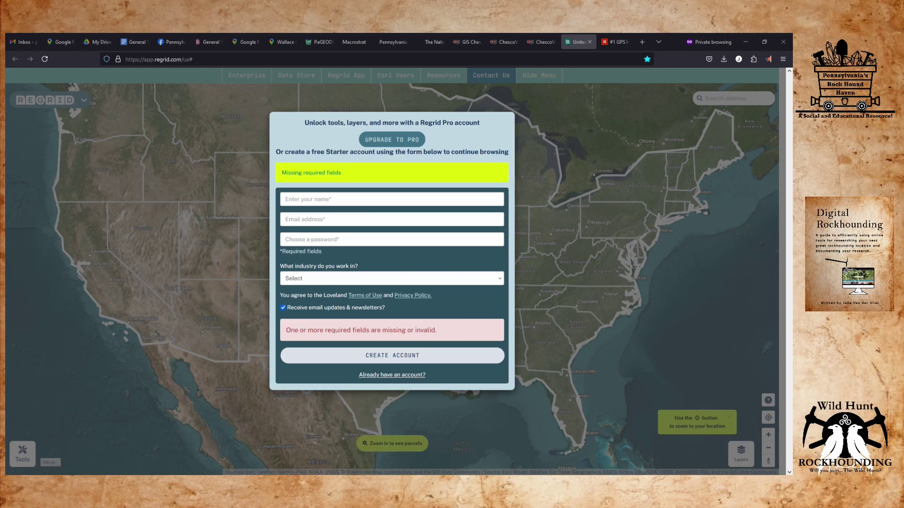
{"action": "key", "text": "Escape"}
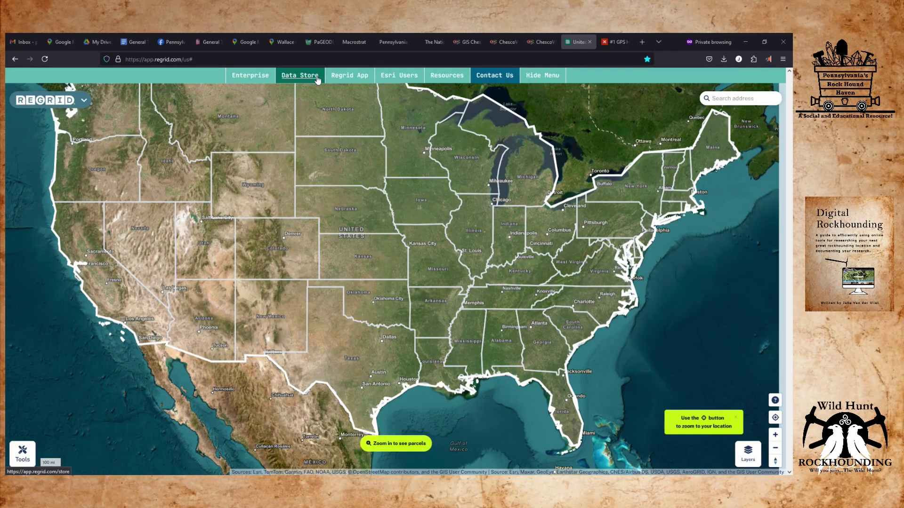
{"action": "left_click", "coordinate": [244, 44]}
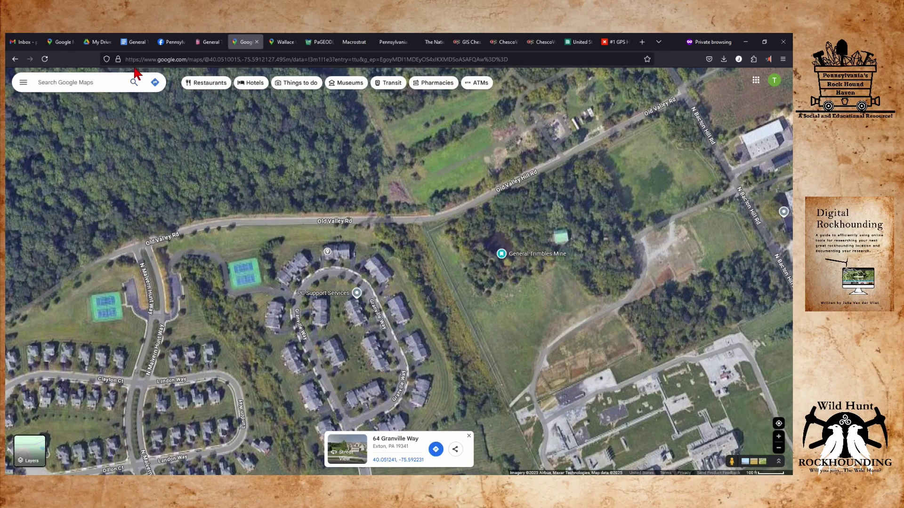
{"action": "left_click", "coordinate": [135, 42]}
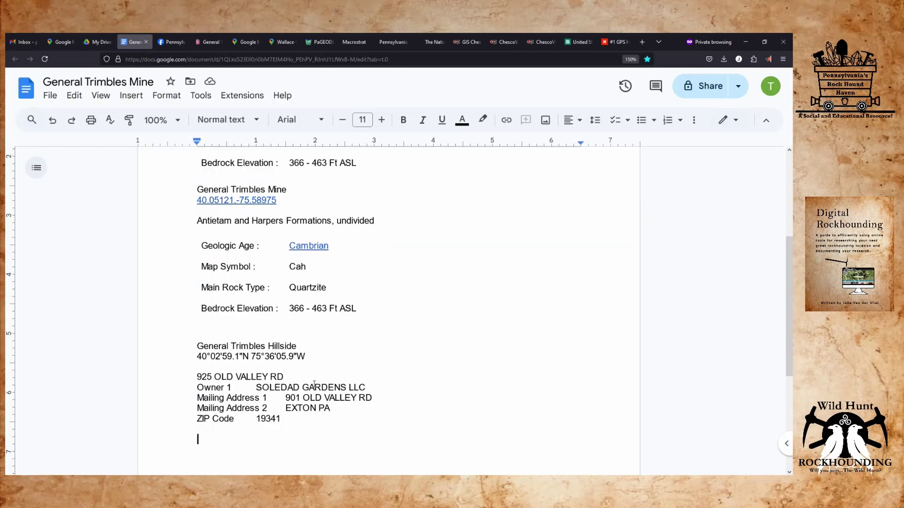
{"action": "left_click_drag", "start_coordinate": [286, 378], "coordinate": [189, 377]}
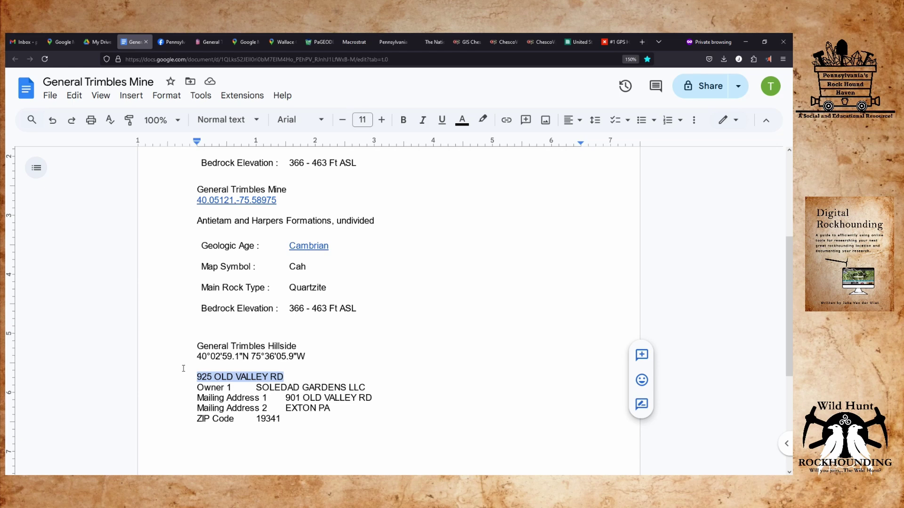
{"action": "left_click", "coordinate": [577, 41]}
{"action": "left_click", "coordinate": [727, 97]}
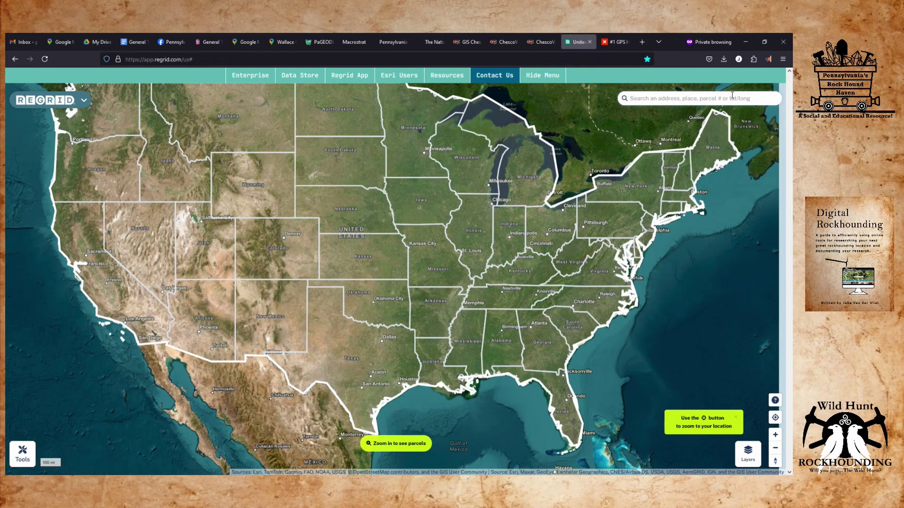
{"action": "key", "text": "ctrl+v"}
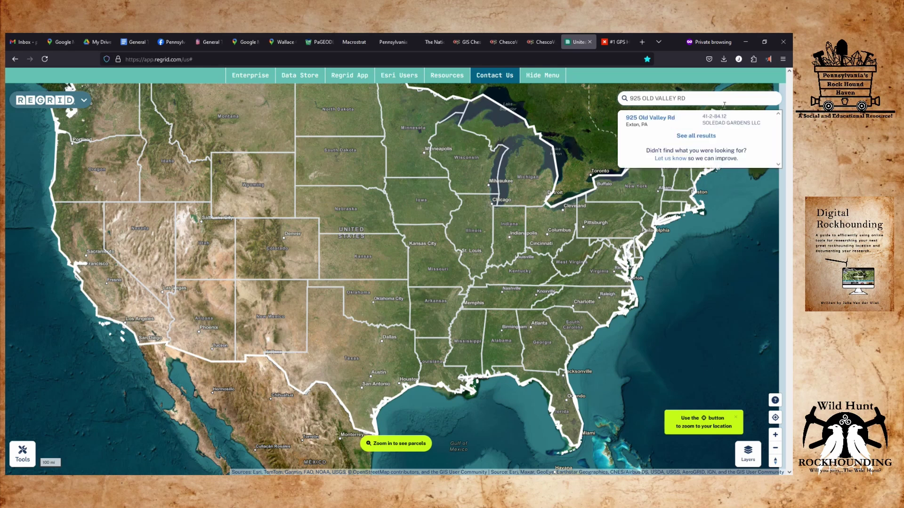
{"action": "left_click", "coordinate": [663, 119]}
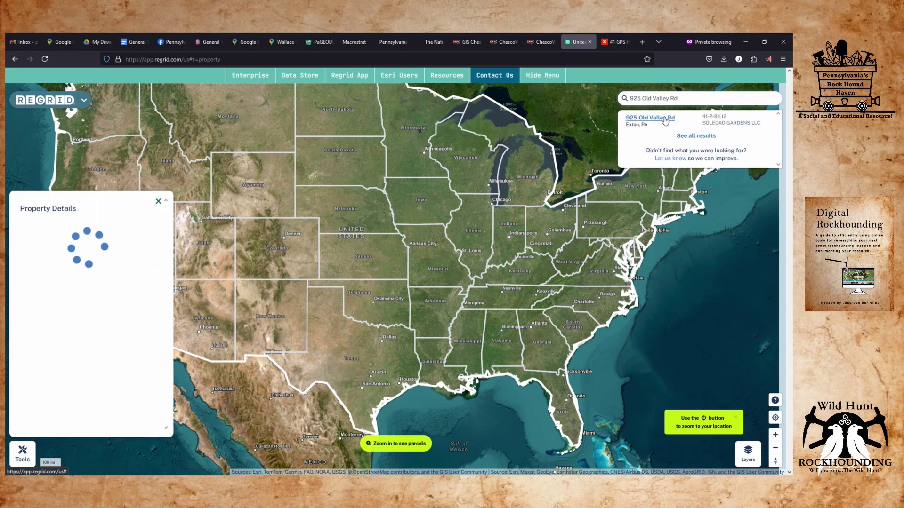
{"action": "scroll", "coordinate": [97, 367], "scroll_direction": "down", "scroll_amount": 3}
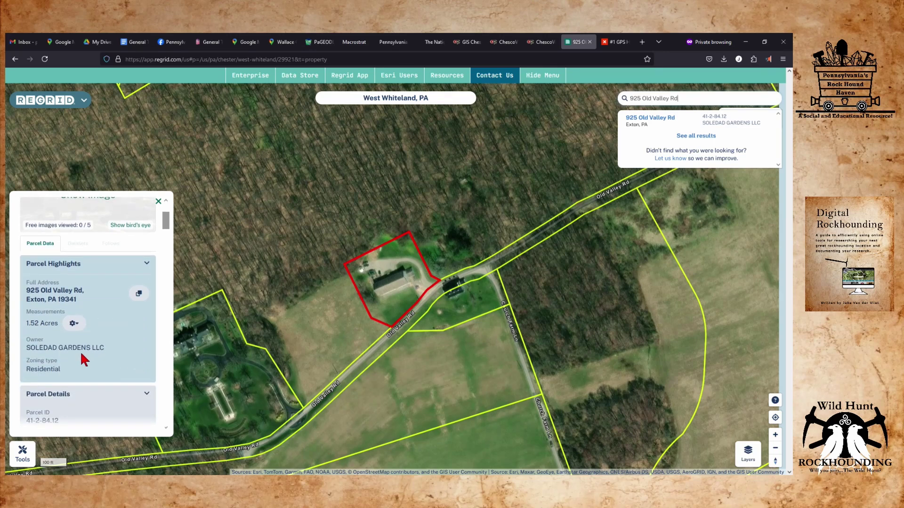
{"action": "scroll", "coordinate": [74, 351], "scroll_direction": "down", "scroll_amount": 8}
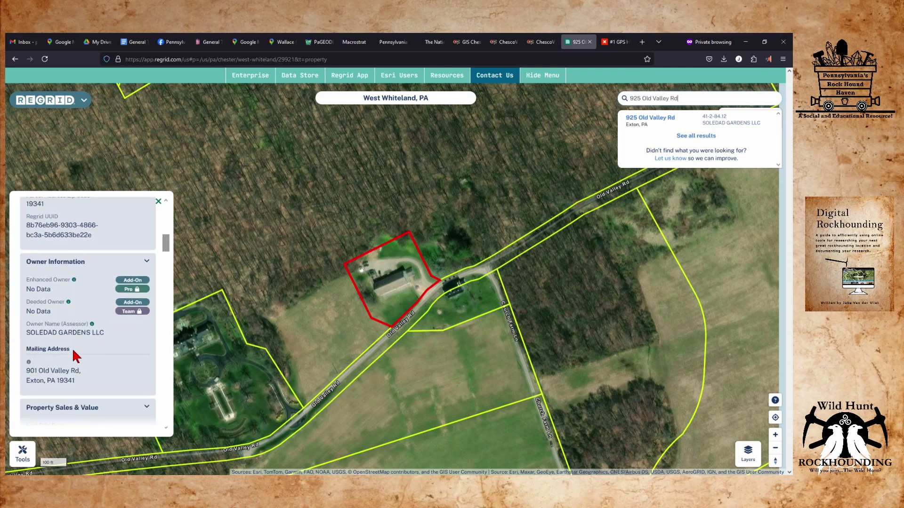
{"action": "scroll", "coordinate": [74, 350], "scroll_direction": "down", "scroll_amount": 6}
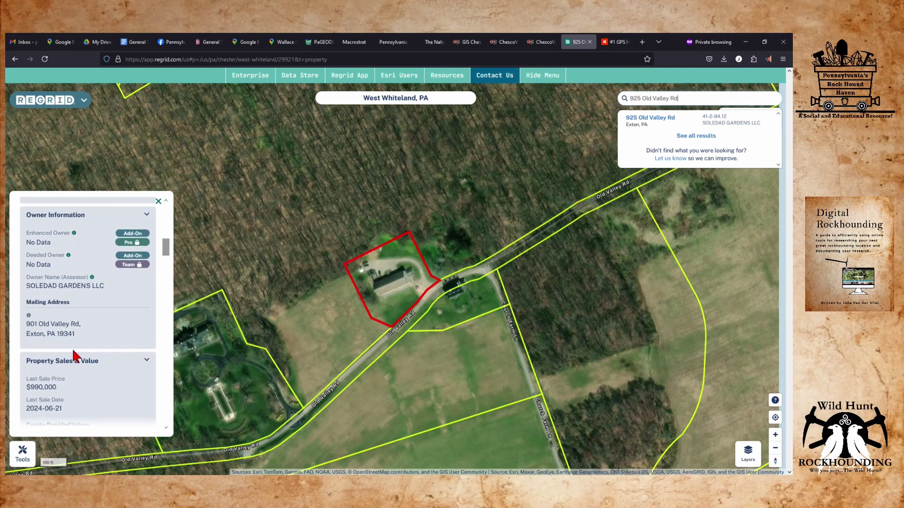
{"action": "scroll", "coordinate": [74, 357], "scroll_direction": "down", "scroll_amount": 15}
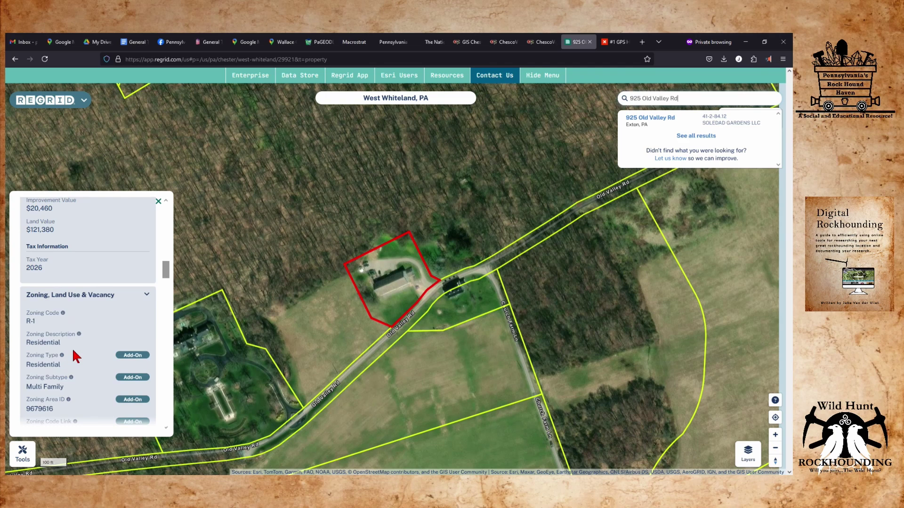
{"action": "scroll", "coordinate": [112, 344], "scroll_direction": "up", "scroll_amount": 20}
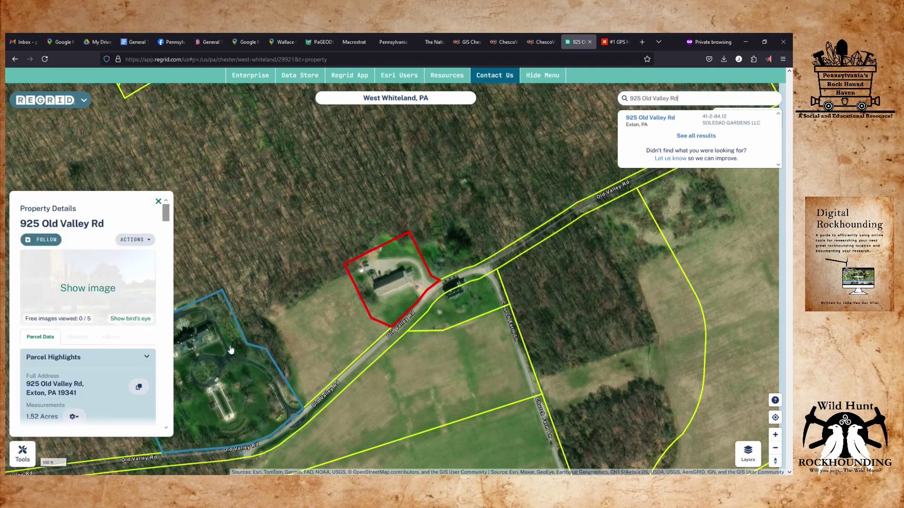
{"action": "scroll", "coordinate": [93, 306], "scroll_direction": "down", "scroll_amount": 1}
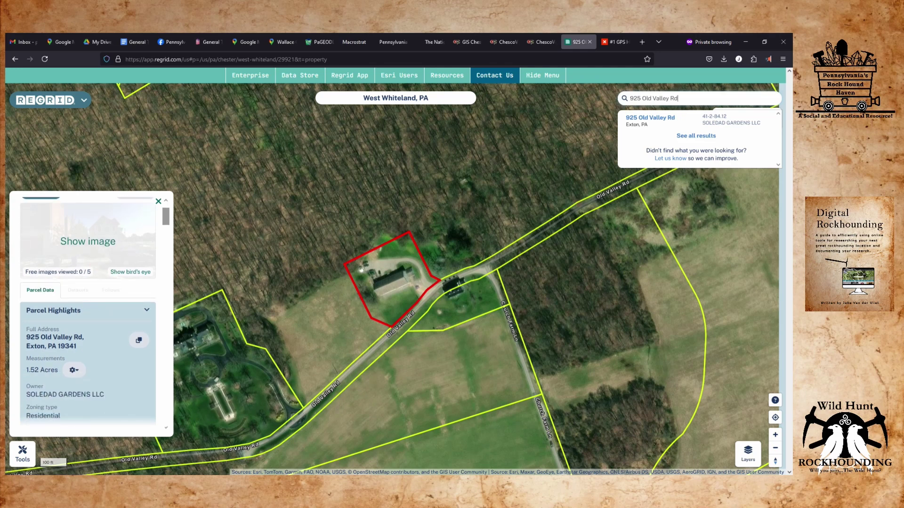
{"action": "left_click", "coordinate": [94, 350]}
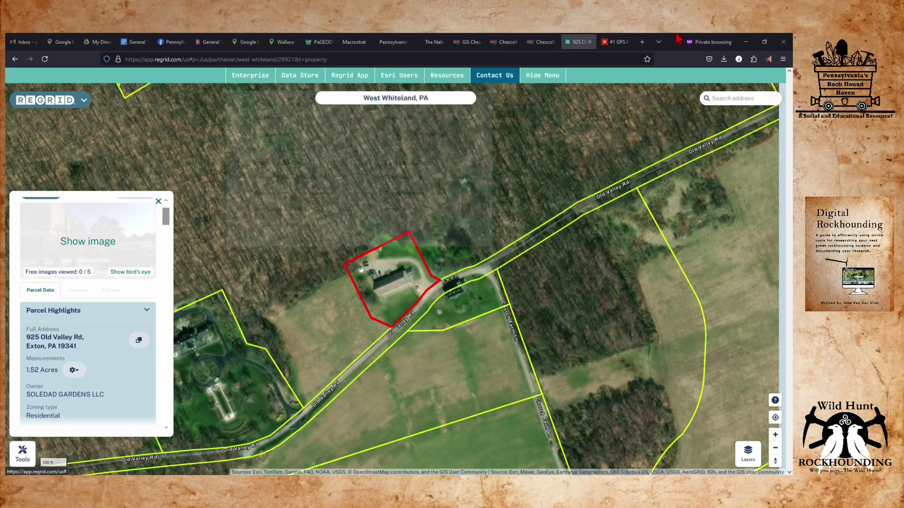
Search Google for 'soledad gardens llc exton pa' in a new private tab.
{"action": "left_click", "coordinate": [642, 41]}
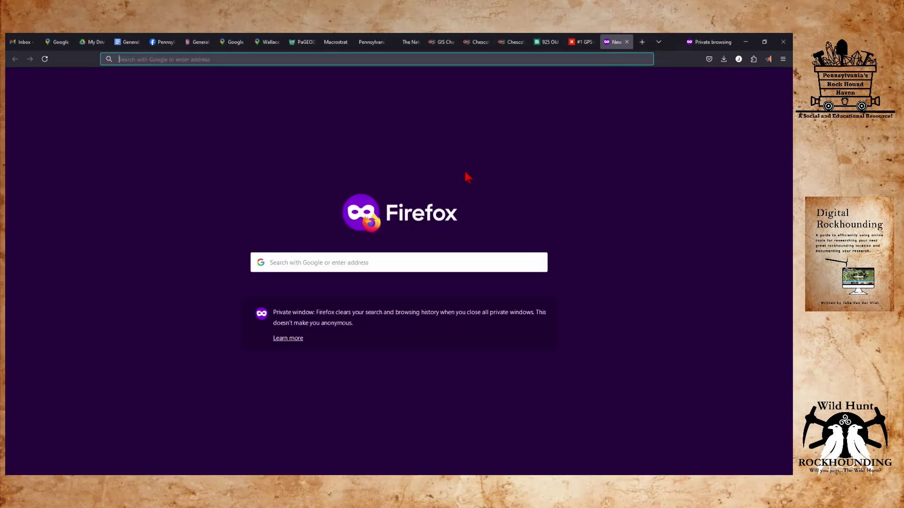
{"action": "left_click", "coordinate": [389, 59]}
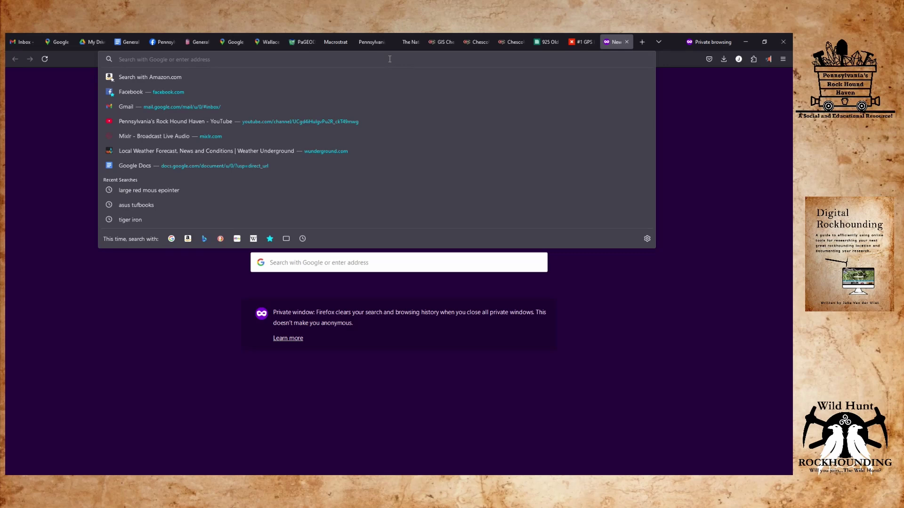
{"action": "type", "text": "soled"}
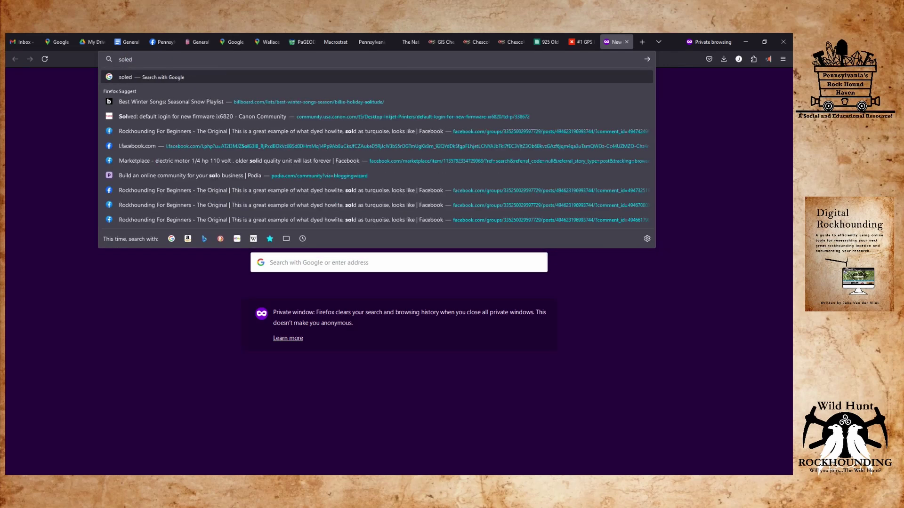
{"action": "type", "text": "ad gar"}
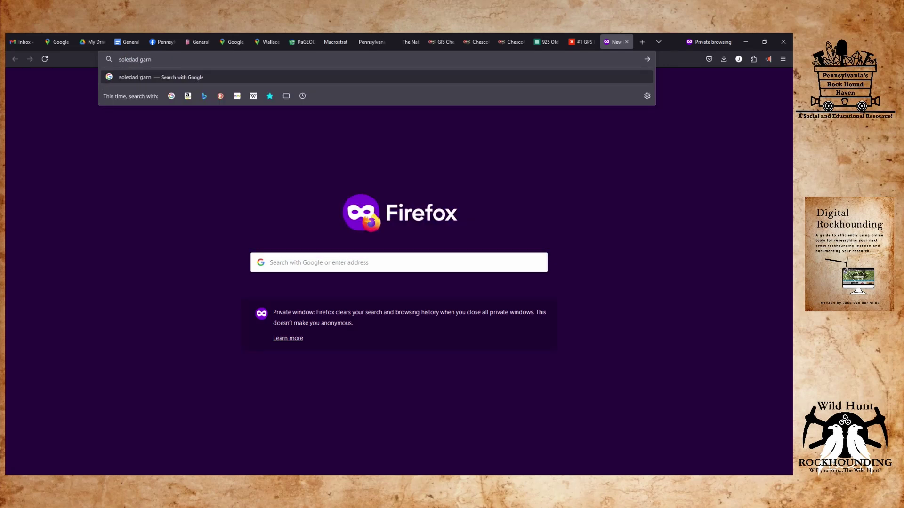
{"action": "type", "text": "dens llc exton pa"}
{"action": "key", "text": "Return"}
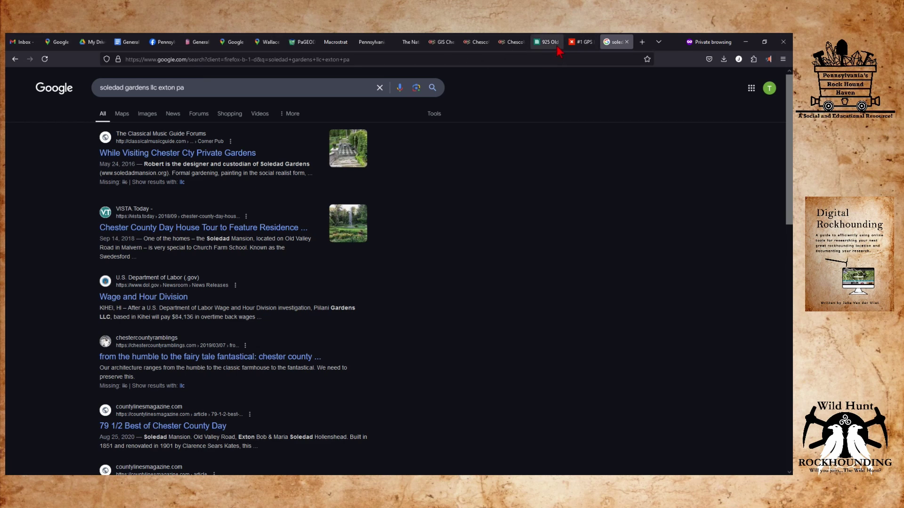
Copy the owner name SOLEDAD GARDENS LLC from the Regrid parcel details.
{"action": "left_click", "coordinate": [580, 44]}
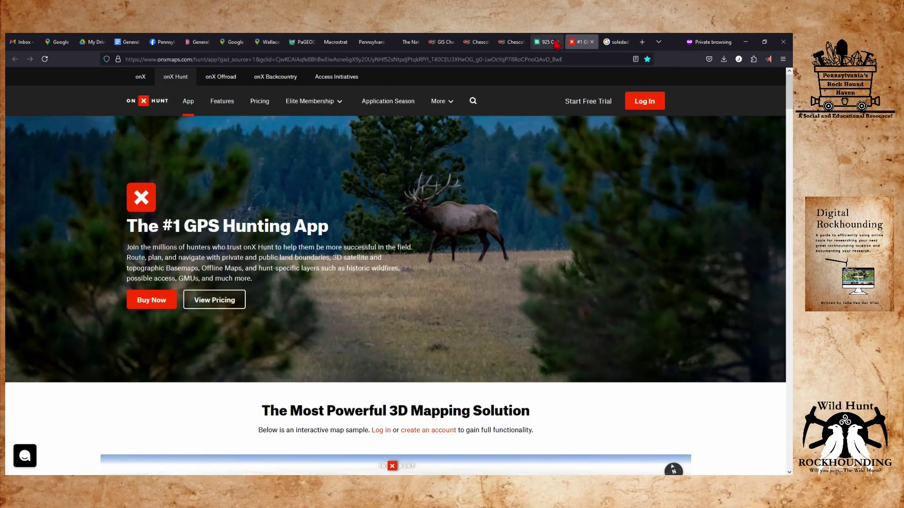
{"action": "left_click", "coordinate": [546, 42]}
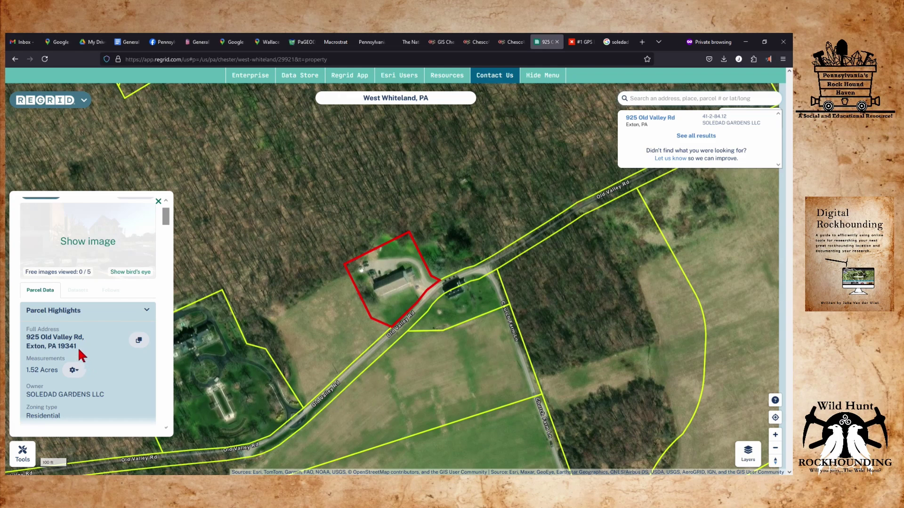
{"action": "left_click_drag", "start_coordinate": [111, 394], "coordinate": [22, 395]}
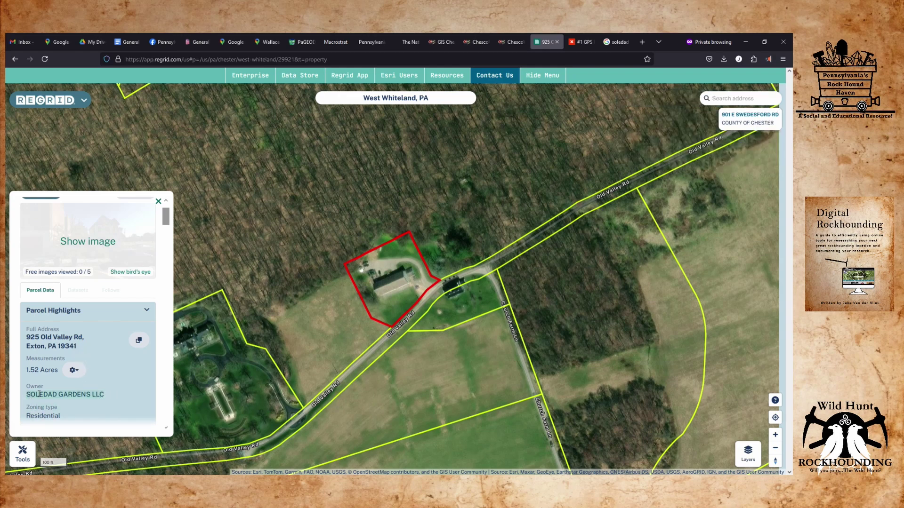
{"action": "right_click", "coordinate": [24, 396]}
{"action": "left_click", "coordinate": [81, 241]}
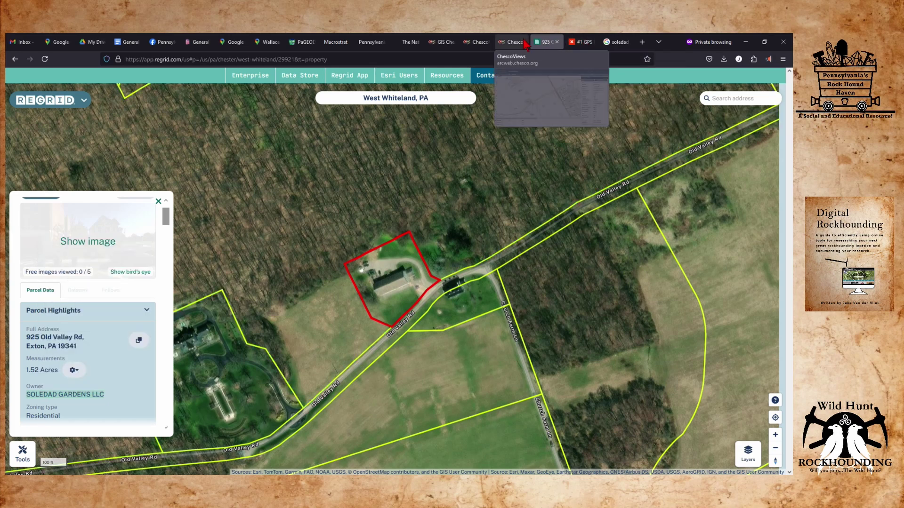
{"action": "left_click", "coordinate": [615, 41]}
Search Google for 'soledad gardens llc exton pa phone number' and scroll through the results.
{"action": "triple_click", "coordinate": [187, 82]}
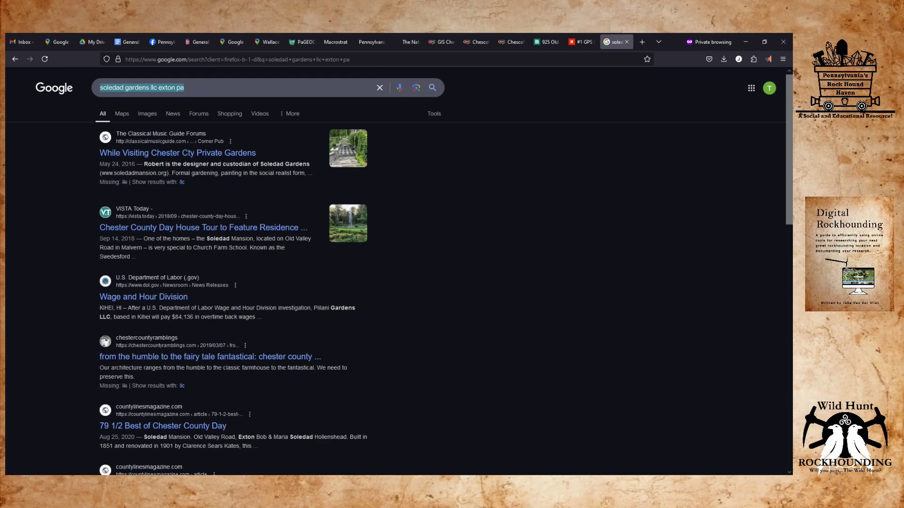
{"action": "type", "text": "SOLEDAD GARDENS LLC"}
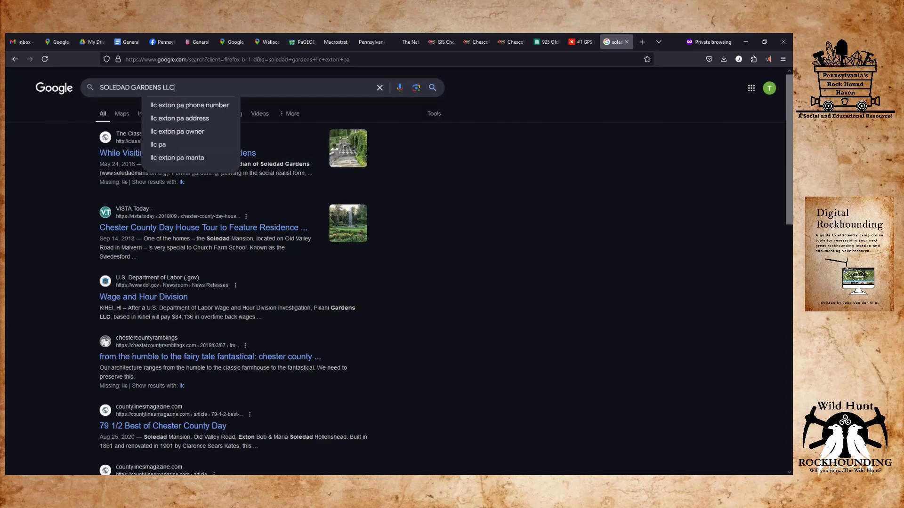
{"action": "left_click", "coordinate": [189, 106]}
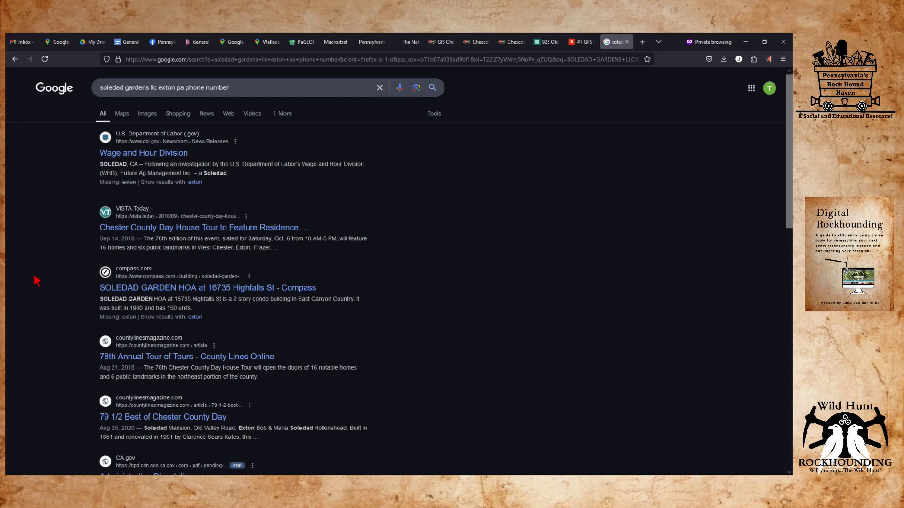
{"action": "scroll", "coordinate": [36, 281], "scroll_direction": "down", "scroll_amount": 3}
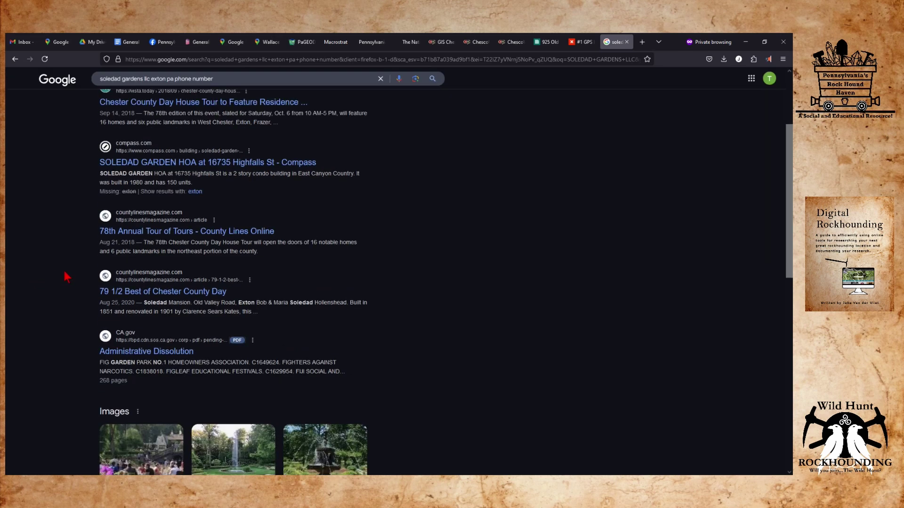
{"action": "scroll", "coordinate": [66, 277], "scroll_direction": "down", "scroll_amount": 6}
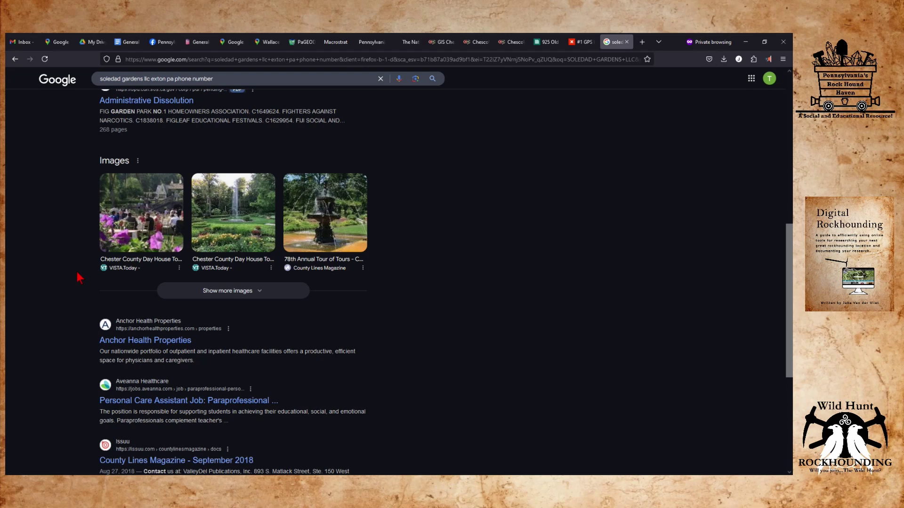
{"action": "scroll", "coordinate": [75, 275], "scroll_direction": "up", "scroll_amount": 9}
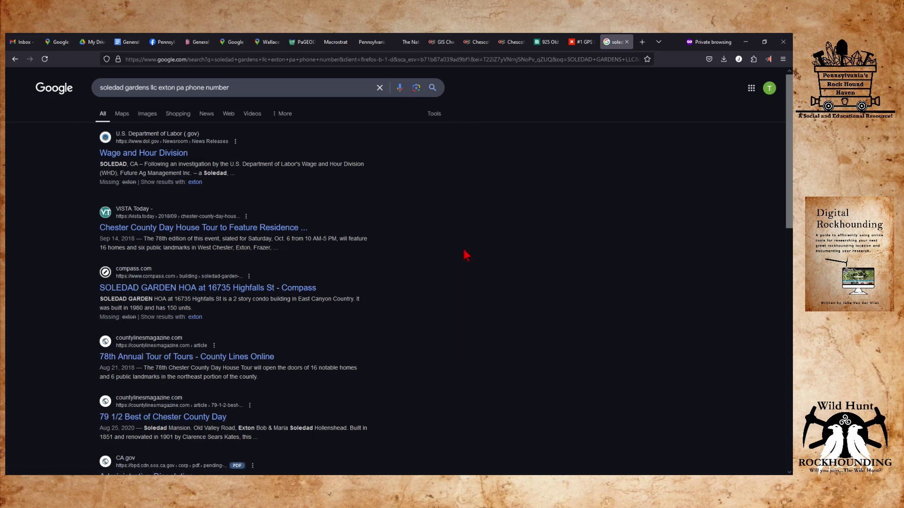
{"action": "left_click", "coordinate": [587, 40]}
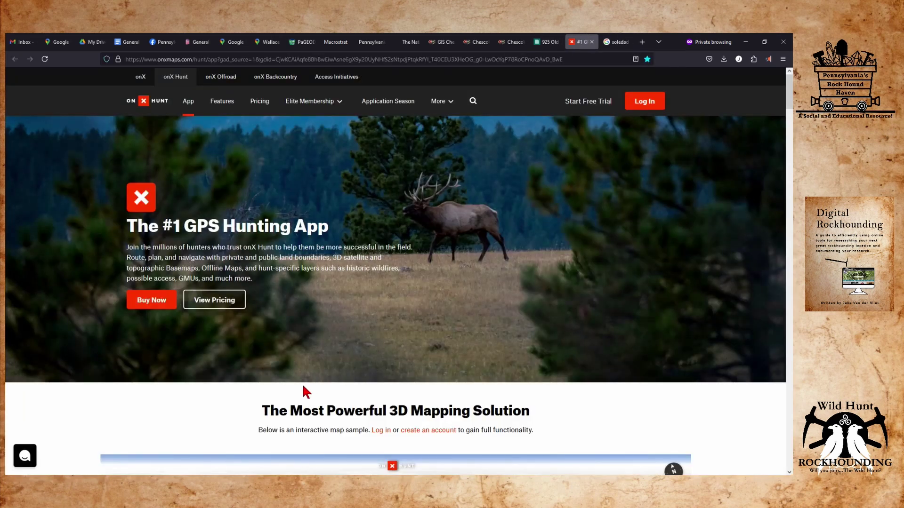